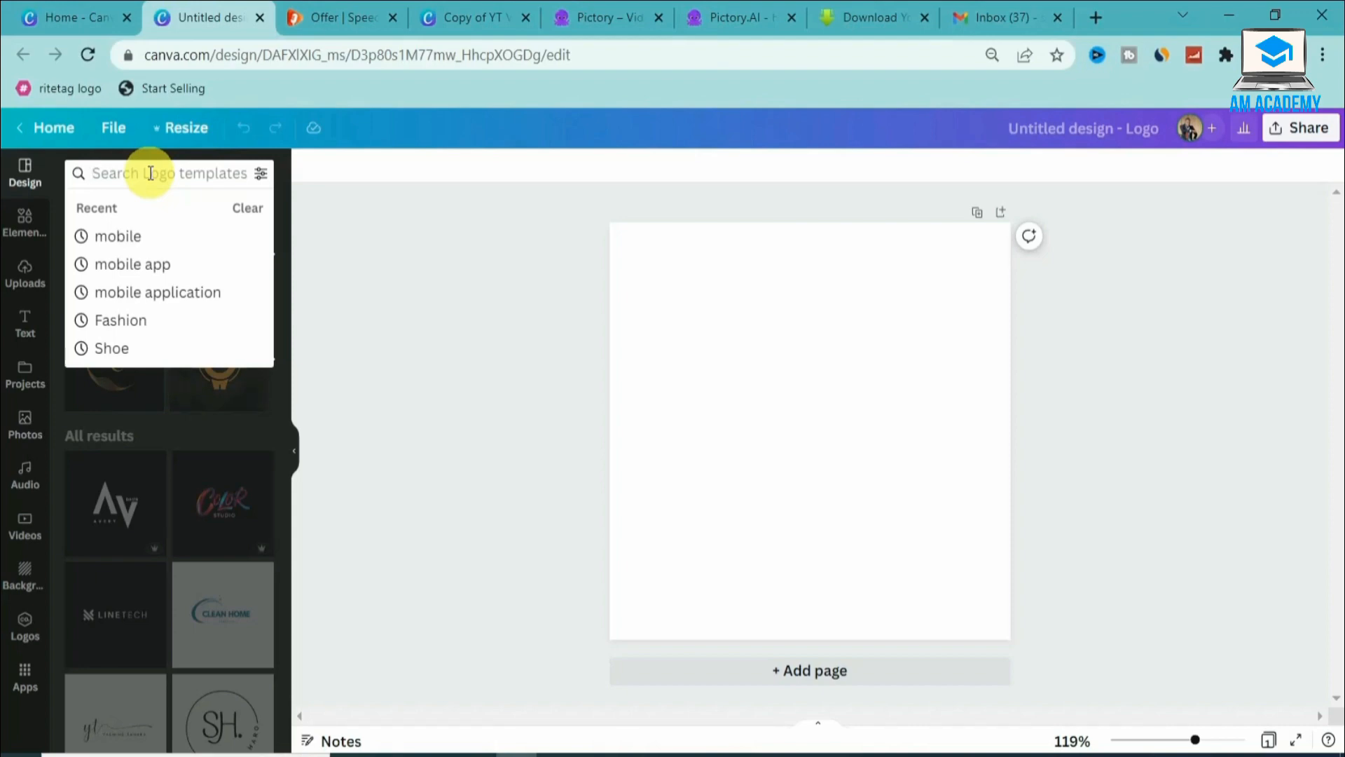
# Search the logo templates for Education Logos and apply the EduLearn blue brain template to the blank page
pyautogui.write('ED')
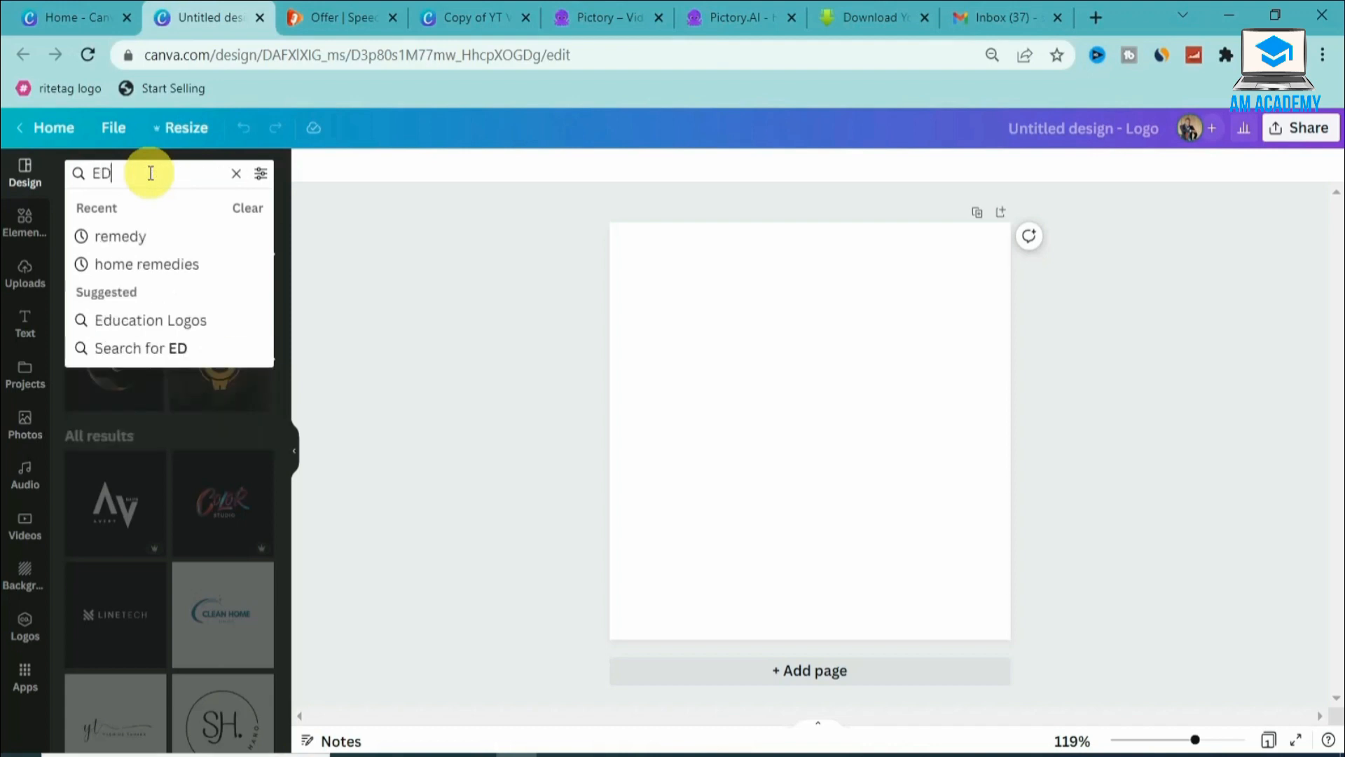
pyautogui.click(123, 326)
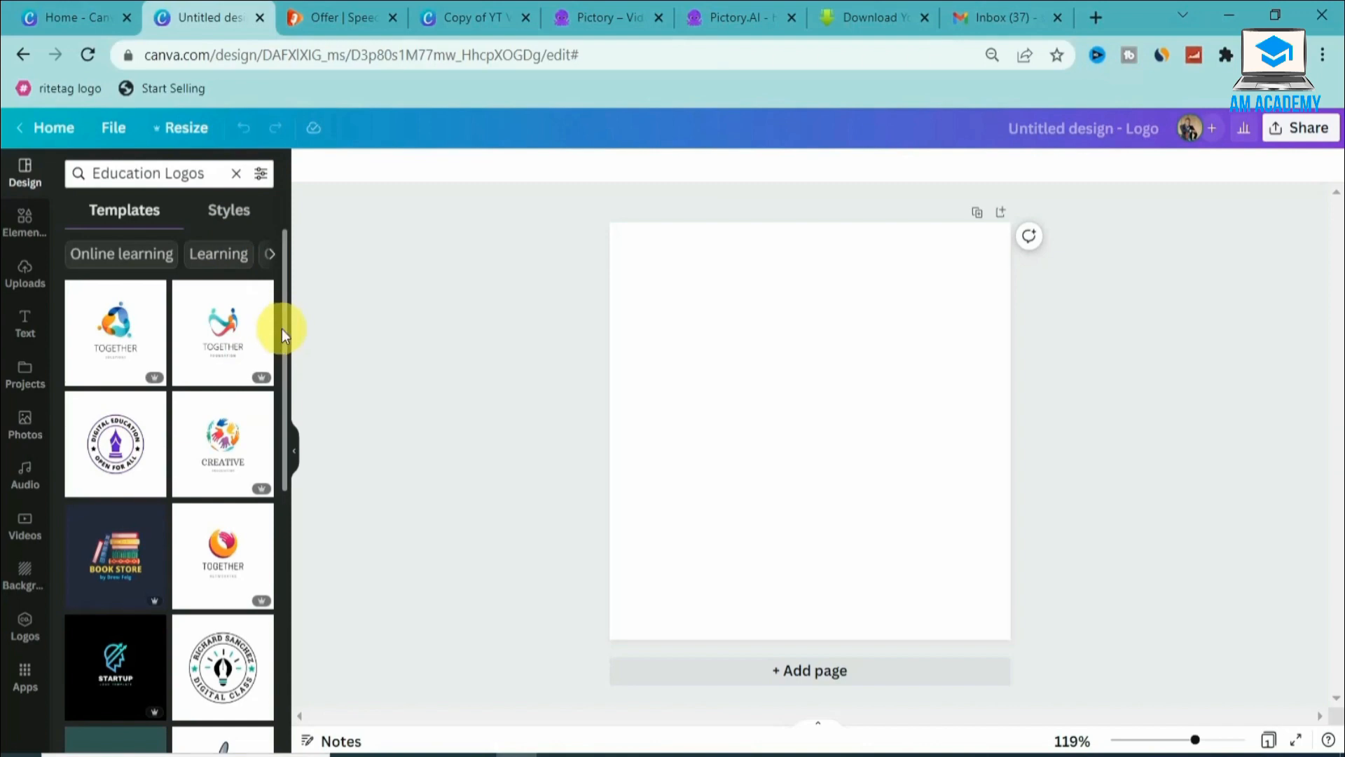
pyautogui.moveTo(284, 329); pyautogui.dragTo(284, 389)
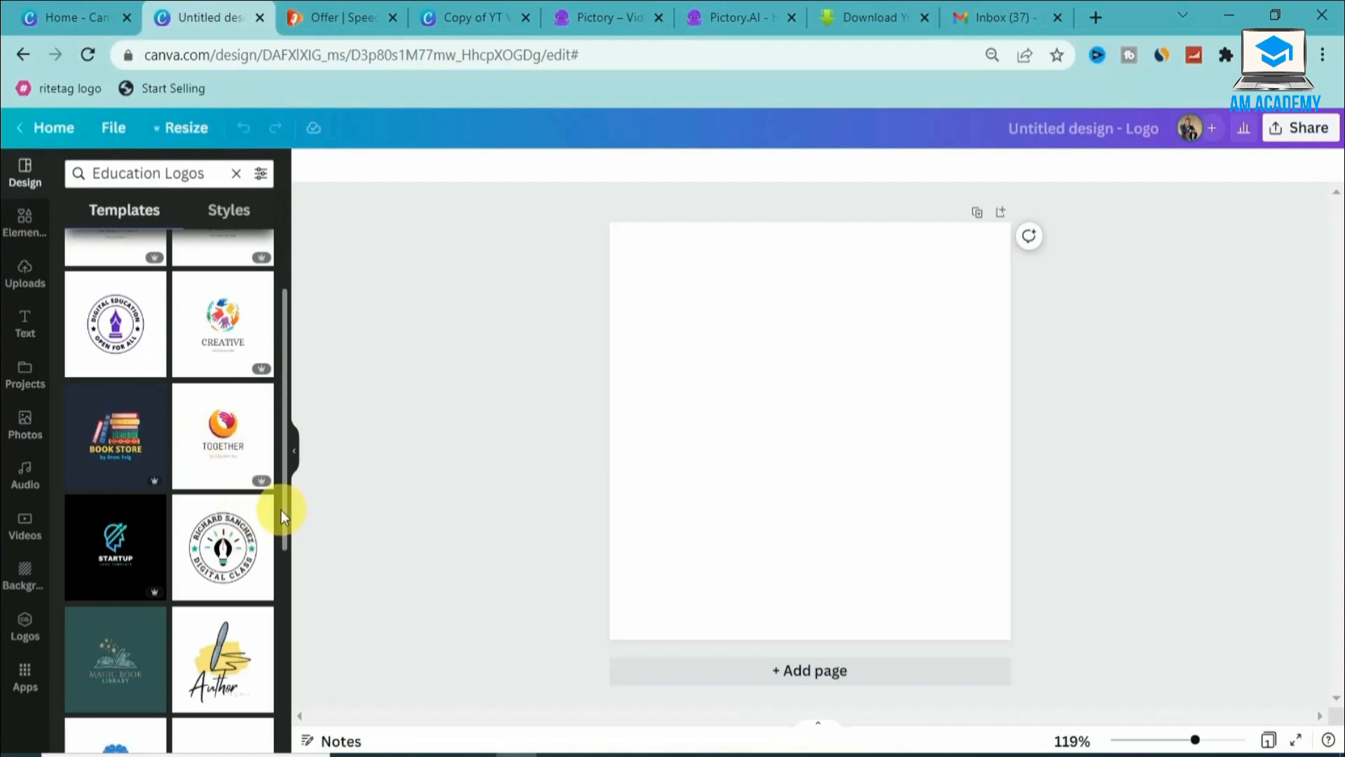
pyautogui.moveTo(284, 511); pyautogui.dragTo(281, 649)
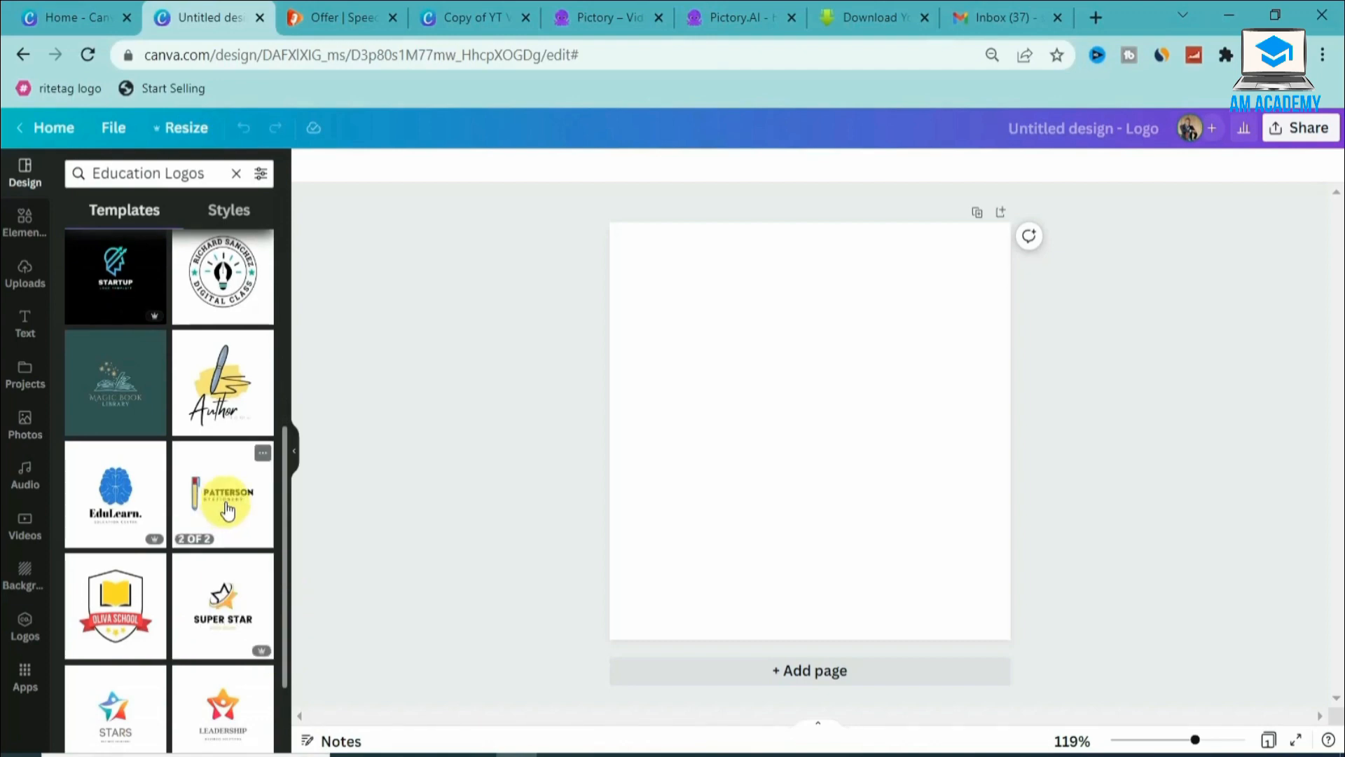
pyautogui.click(115, 514)
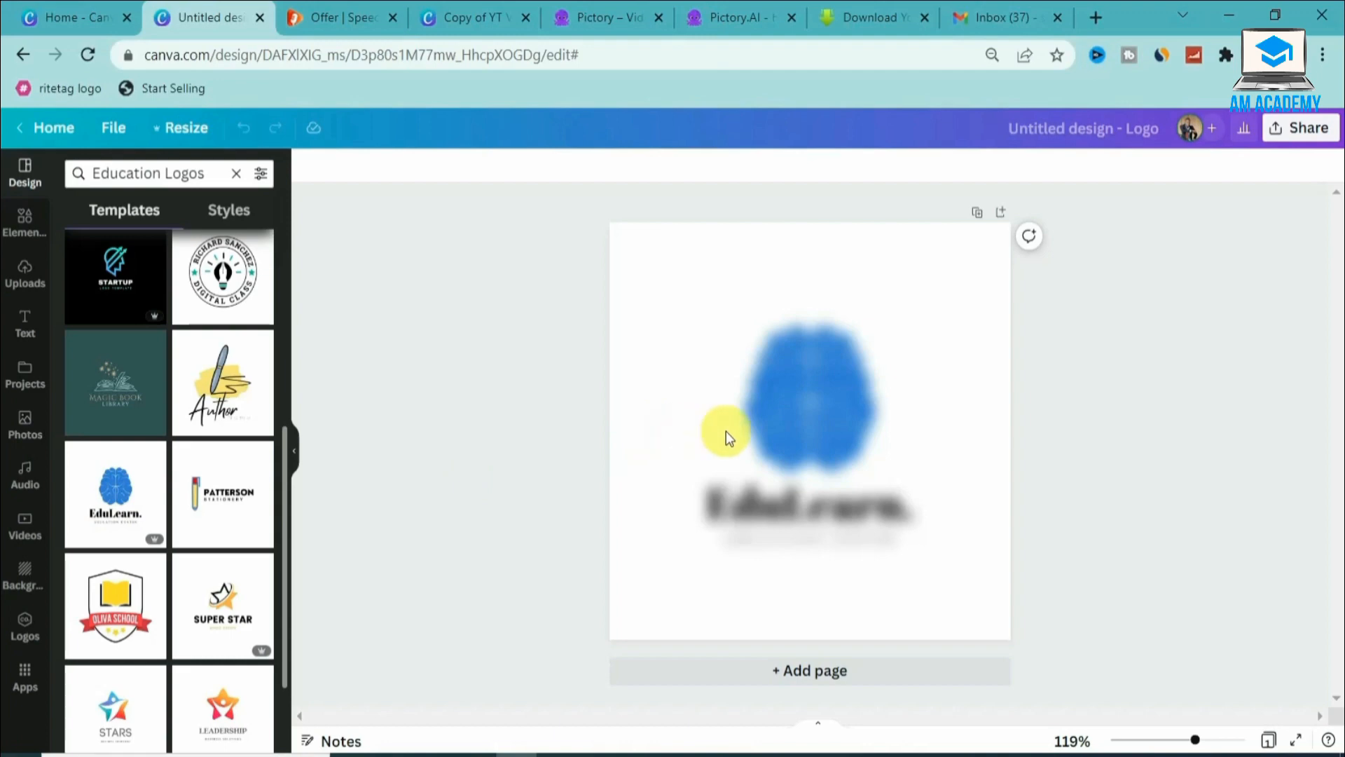
# Replace the logo's EduLearn title text with "AM ACADEMY"
pyautogui.doubleClick(820, 508)
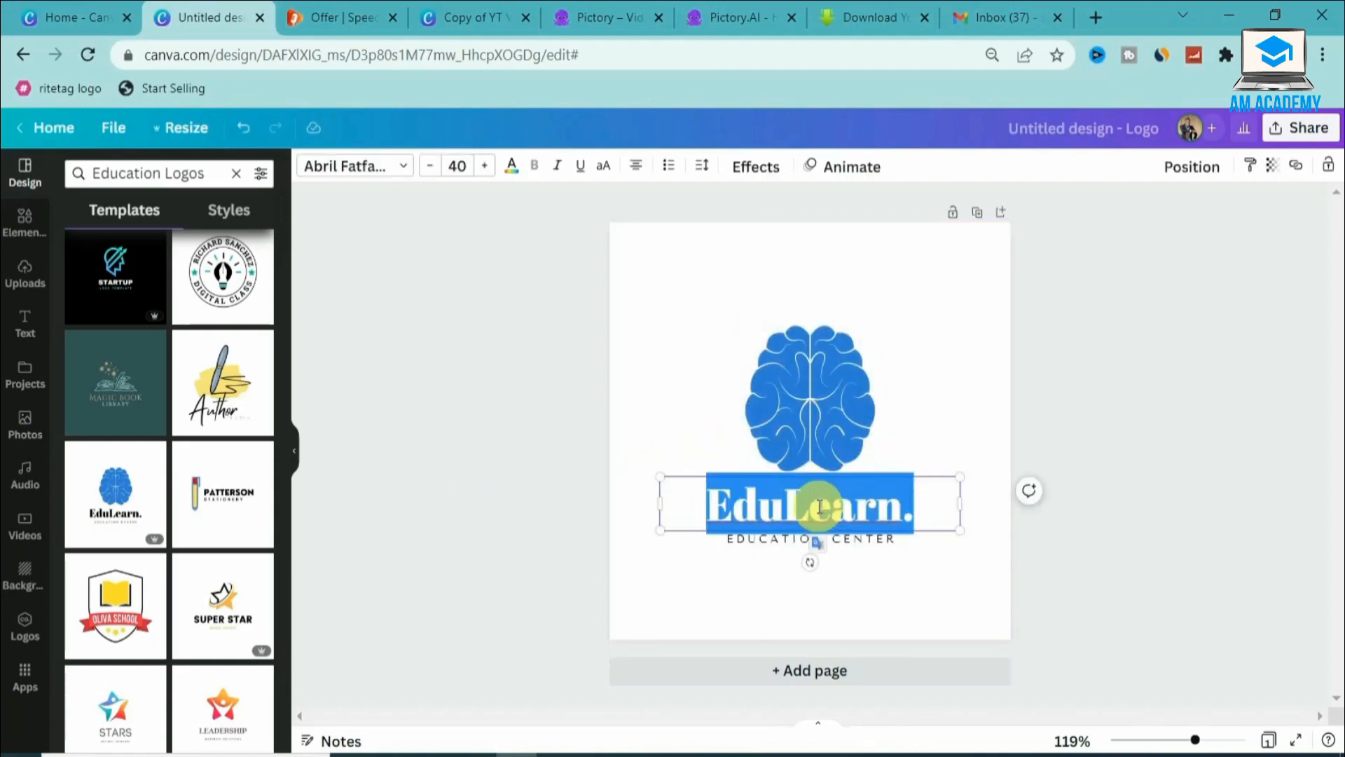
pyautogui.press('BackSpace')
pyautogui.write('AM A')
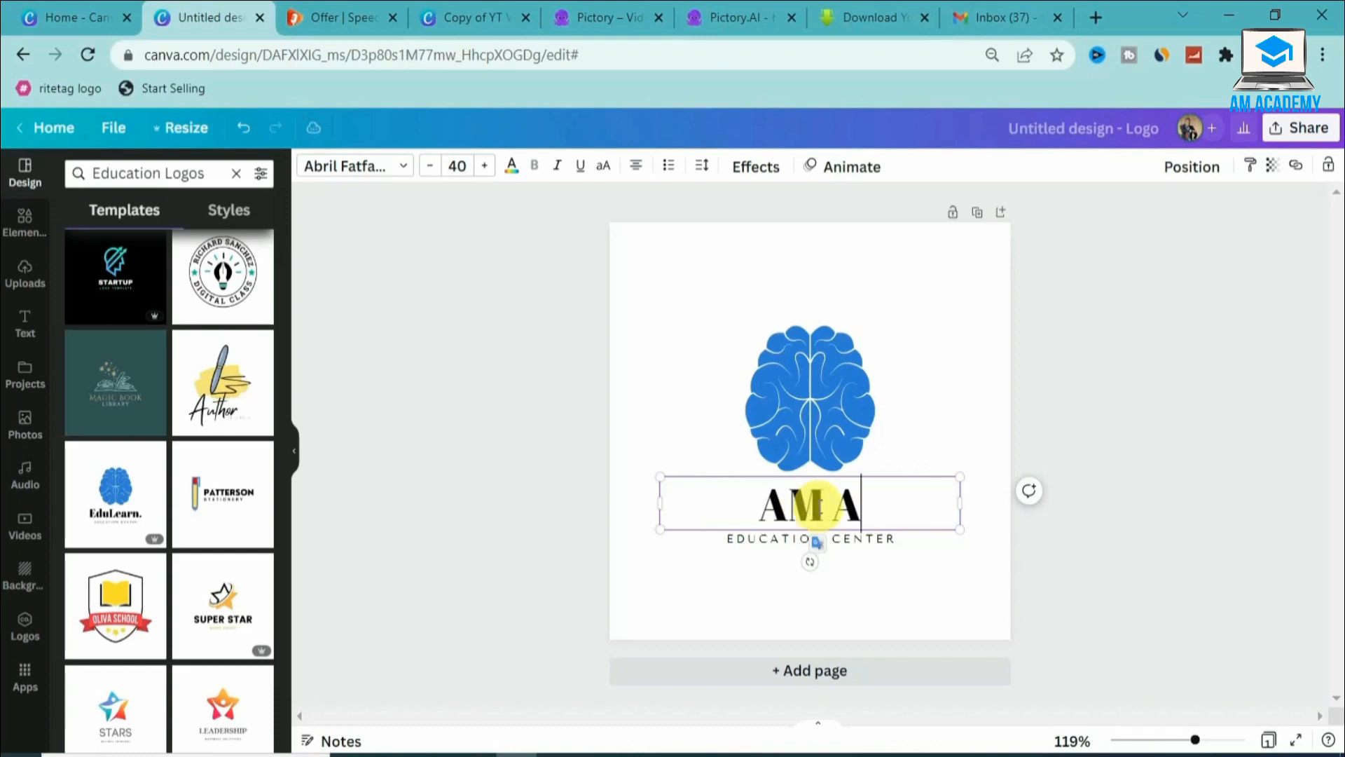
pyautogui.write('CADEMY')
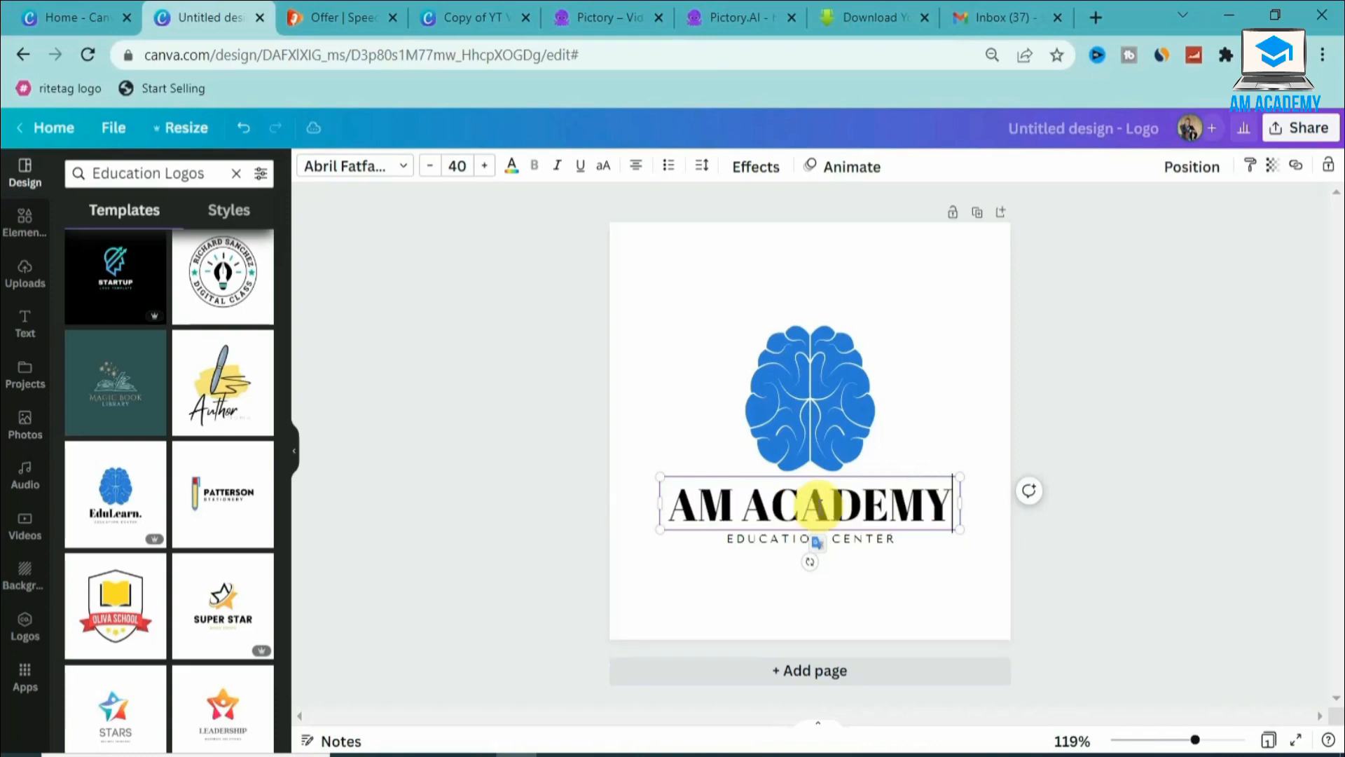
# Replace the "Education Center" tagline beneath the logo title with "KNOWLEDGE IS KEY"
pyautogui.click(779, 542)
pyautogui.doubleClick(780, 543)
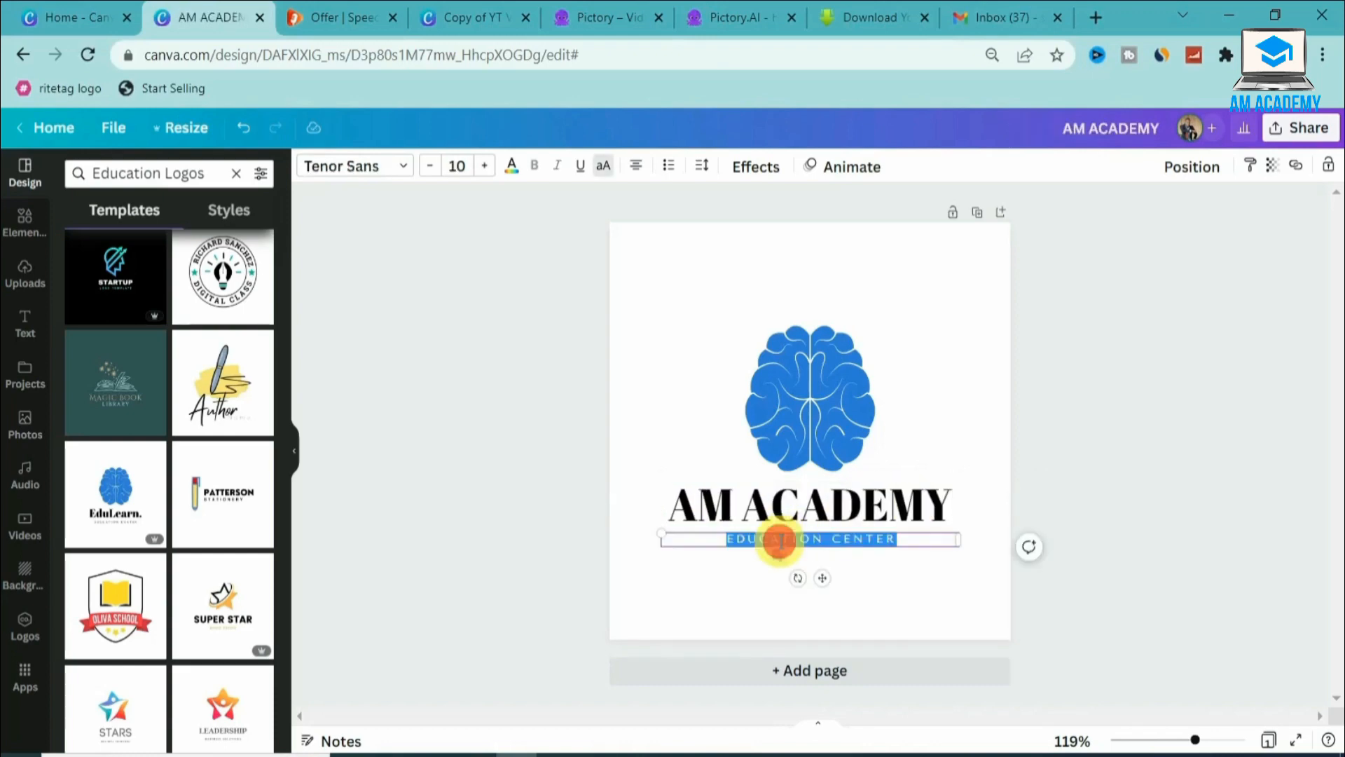
pyautogui.write('EDGE IS KEY')
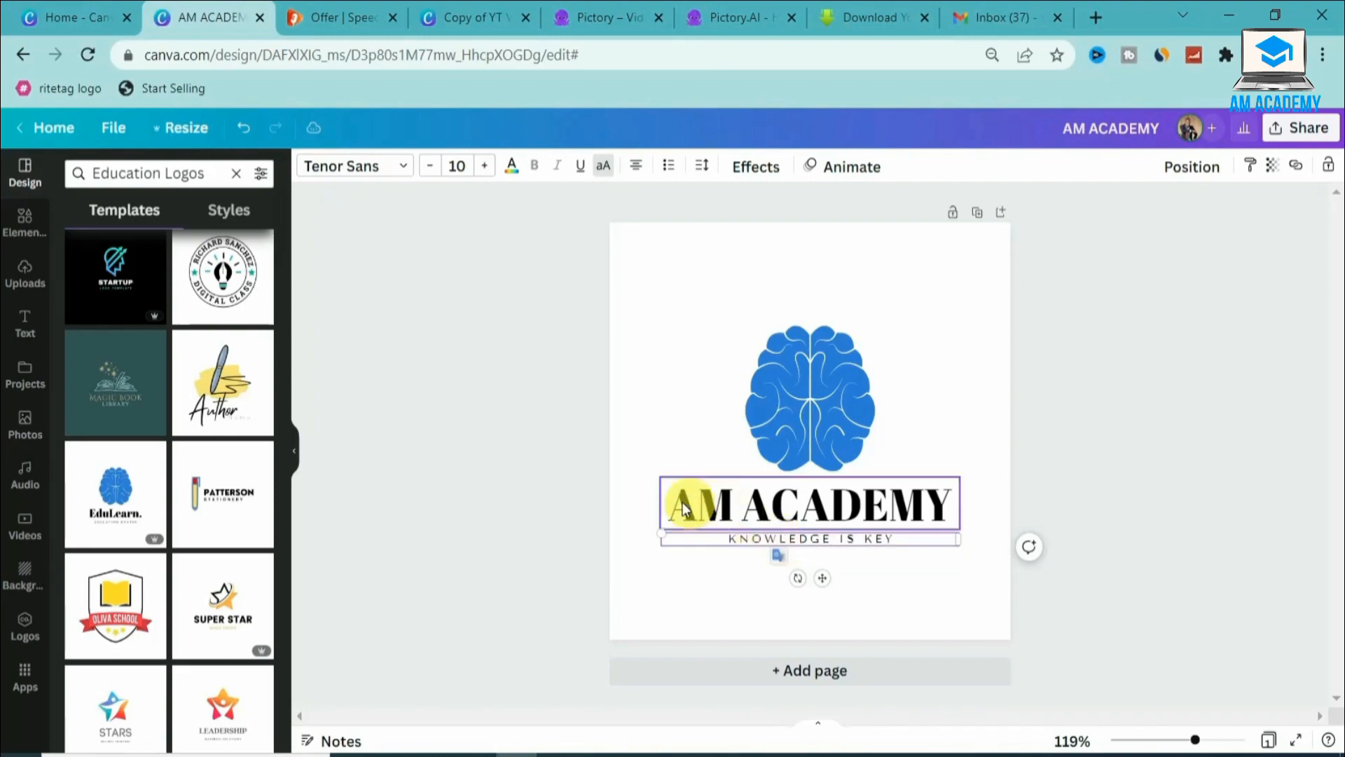
pyautogui.click(577, 490)
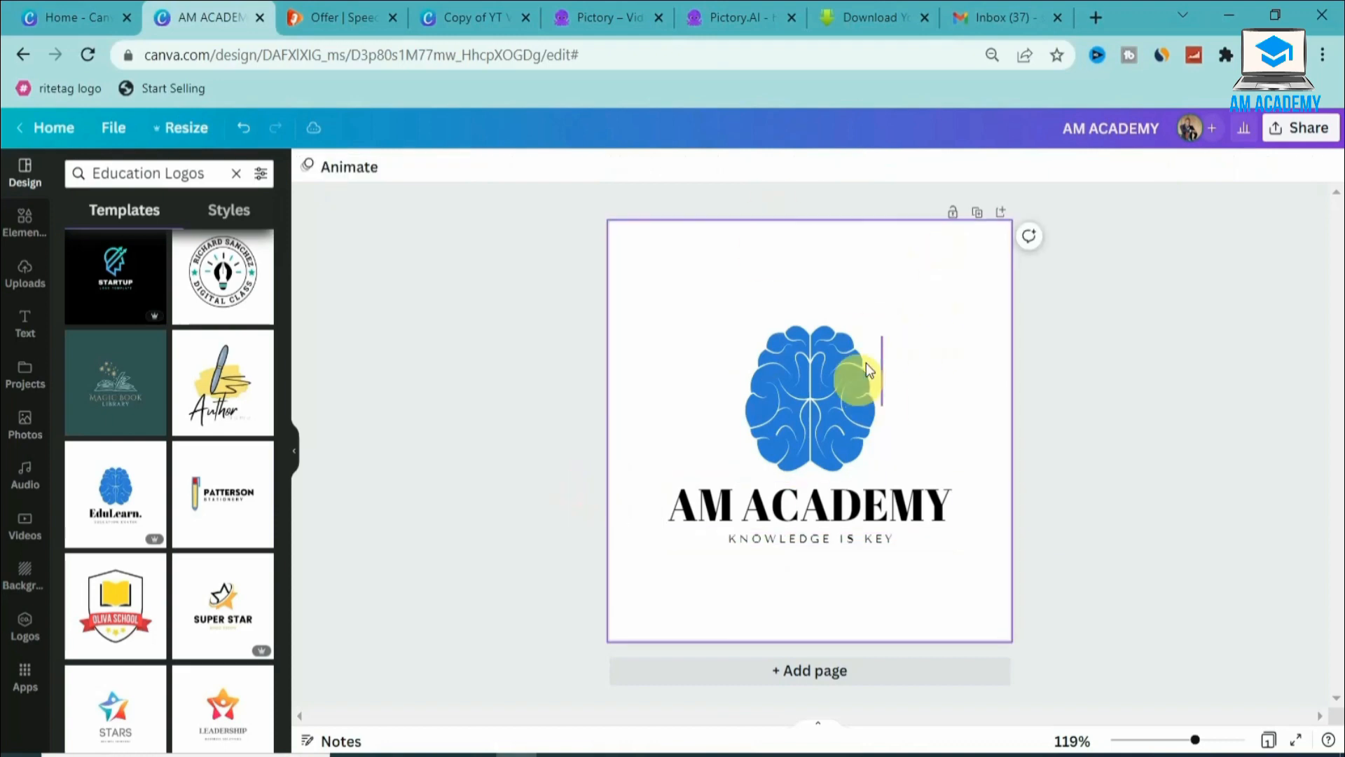
# Recolor the brain graphic's blue fill to light turquoise and its white inner lines to black
pyautogui.click(856, 405)
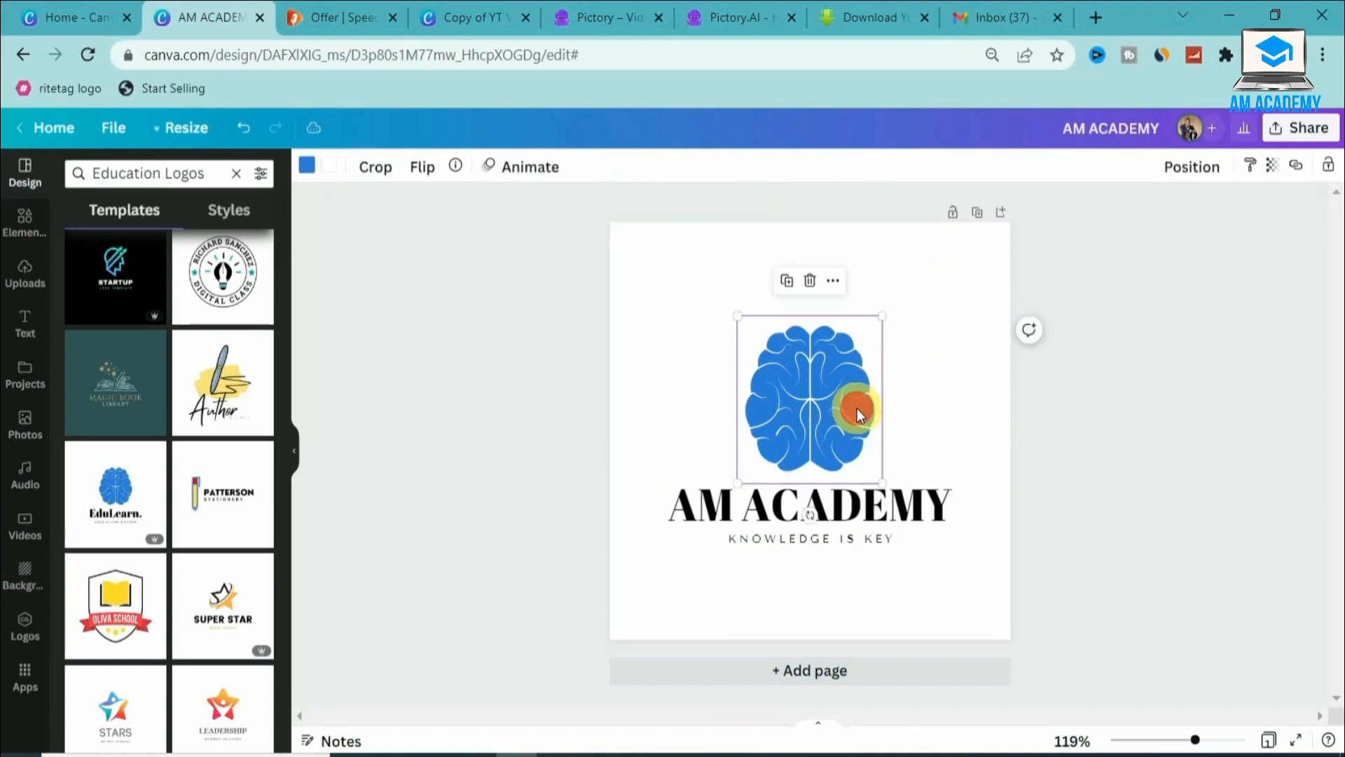
pyautogui.click(306, 175)
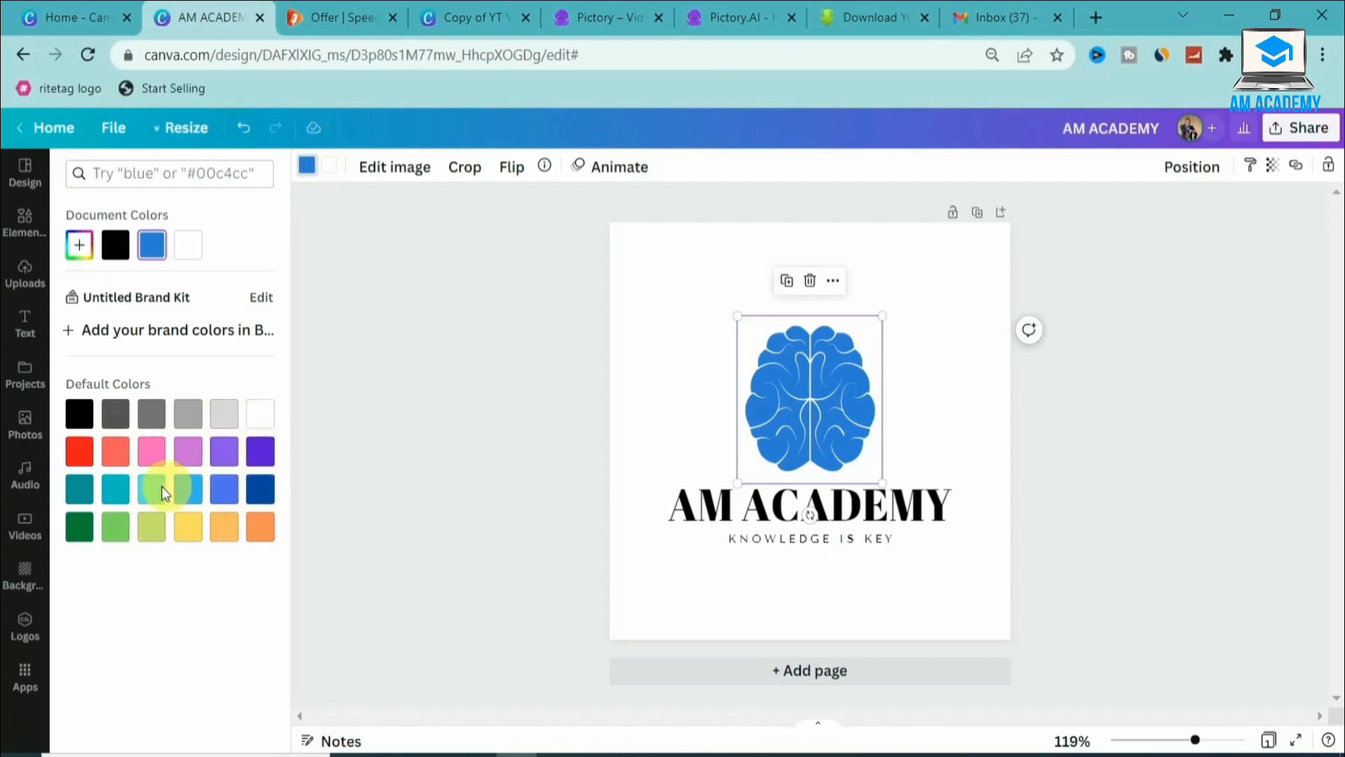
pyautogui.click(152, 490)
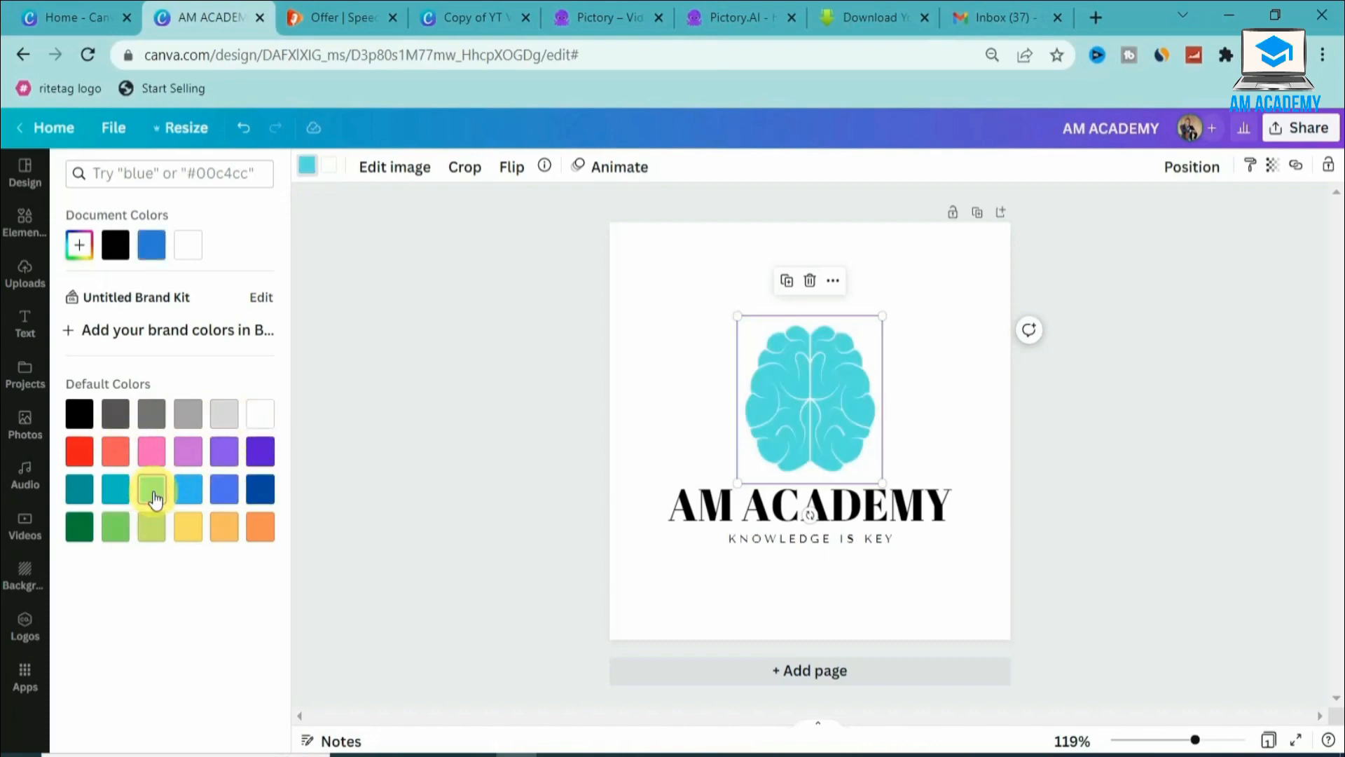
pyautogui.click(332, 169)
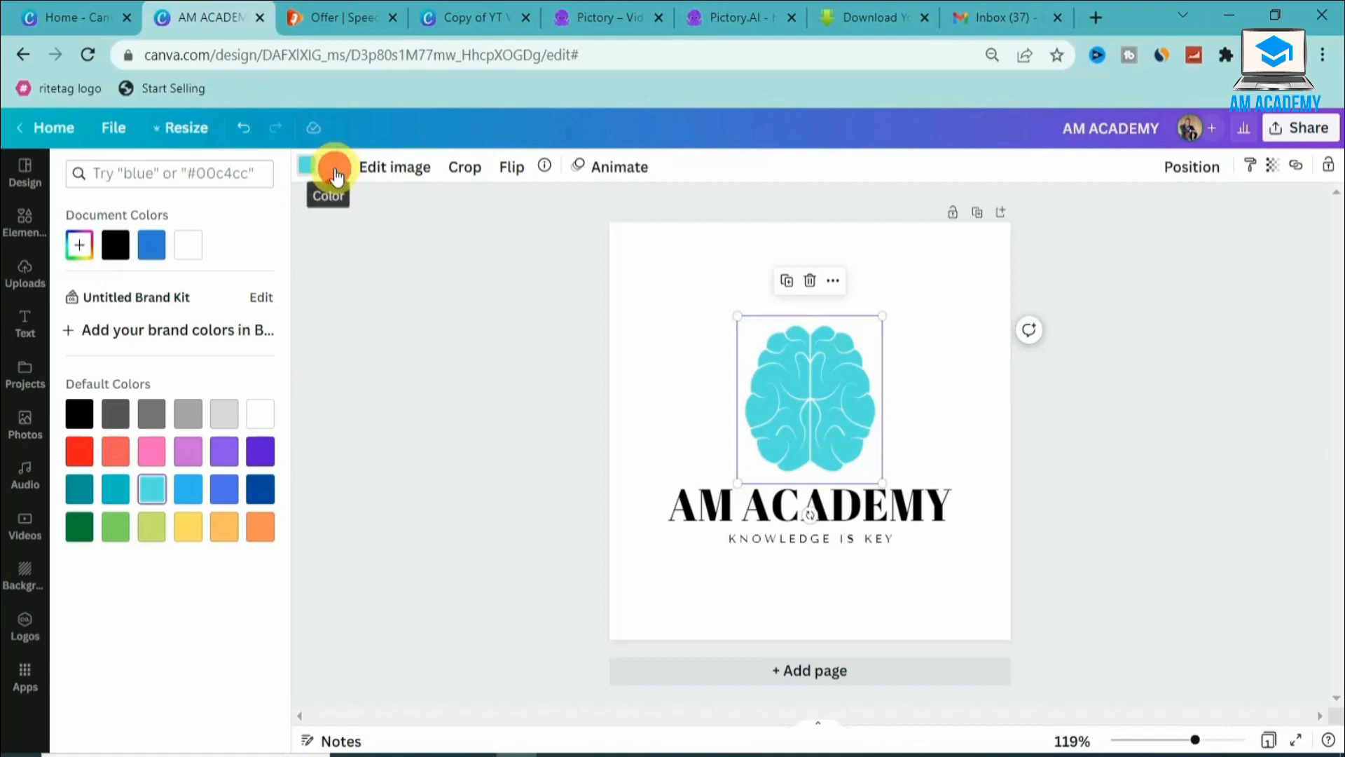
pyautogui.click(77, 418)
pyautogui.click(540, 349)
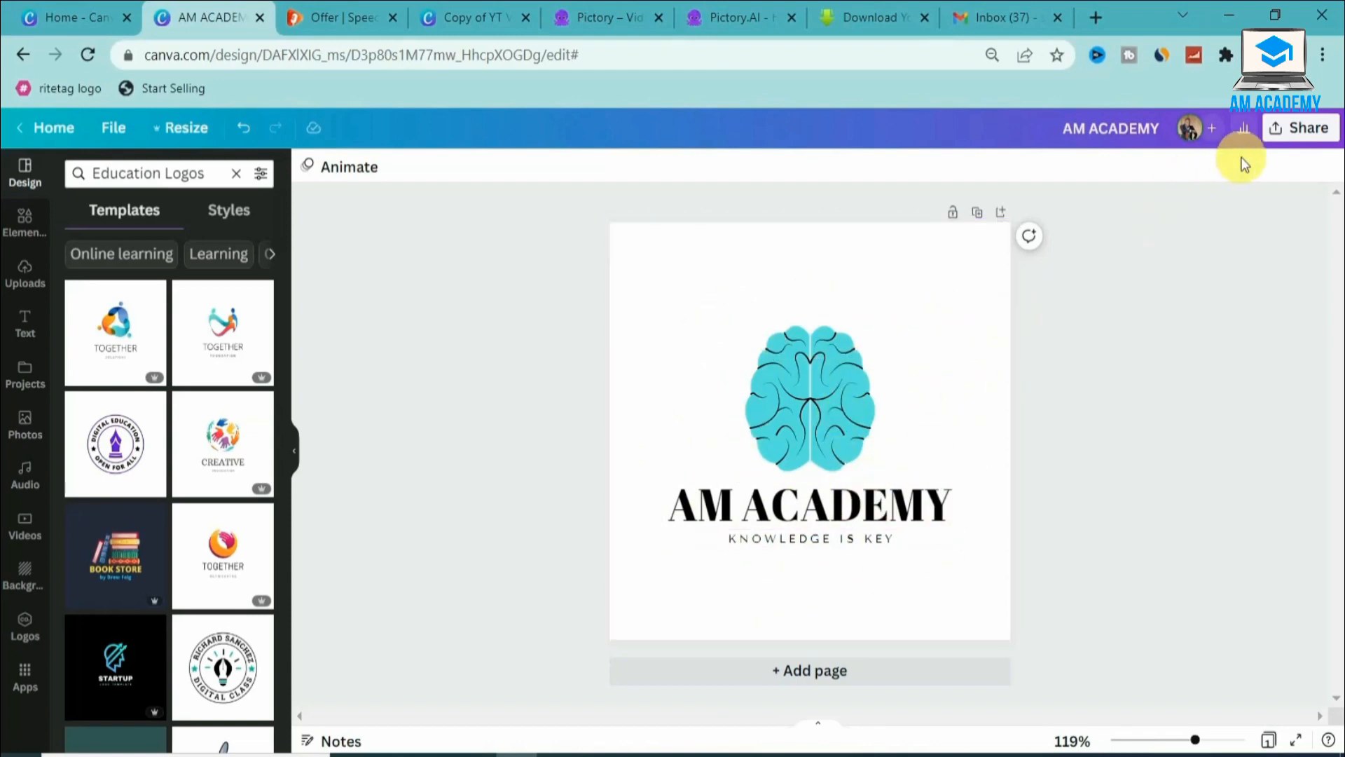
pyautogui.click(1291, 140)
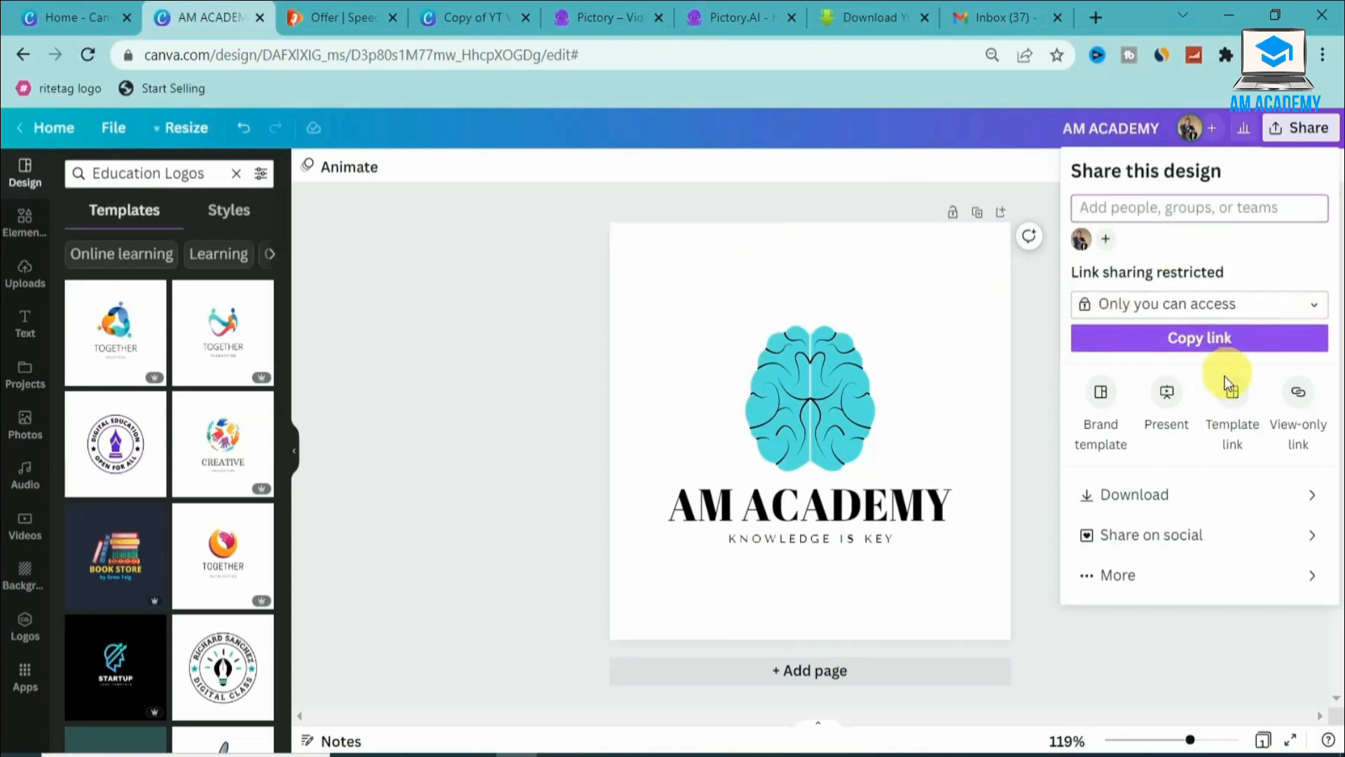
pyautogui.click(1109, 510)
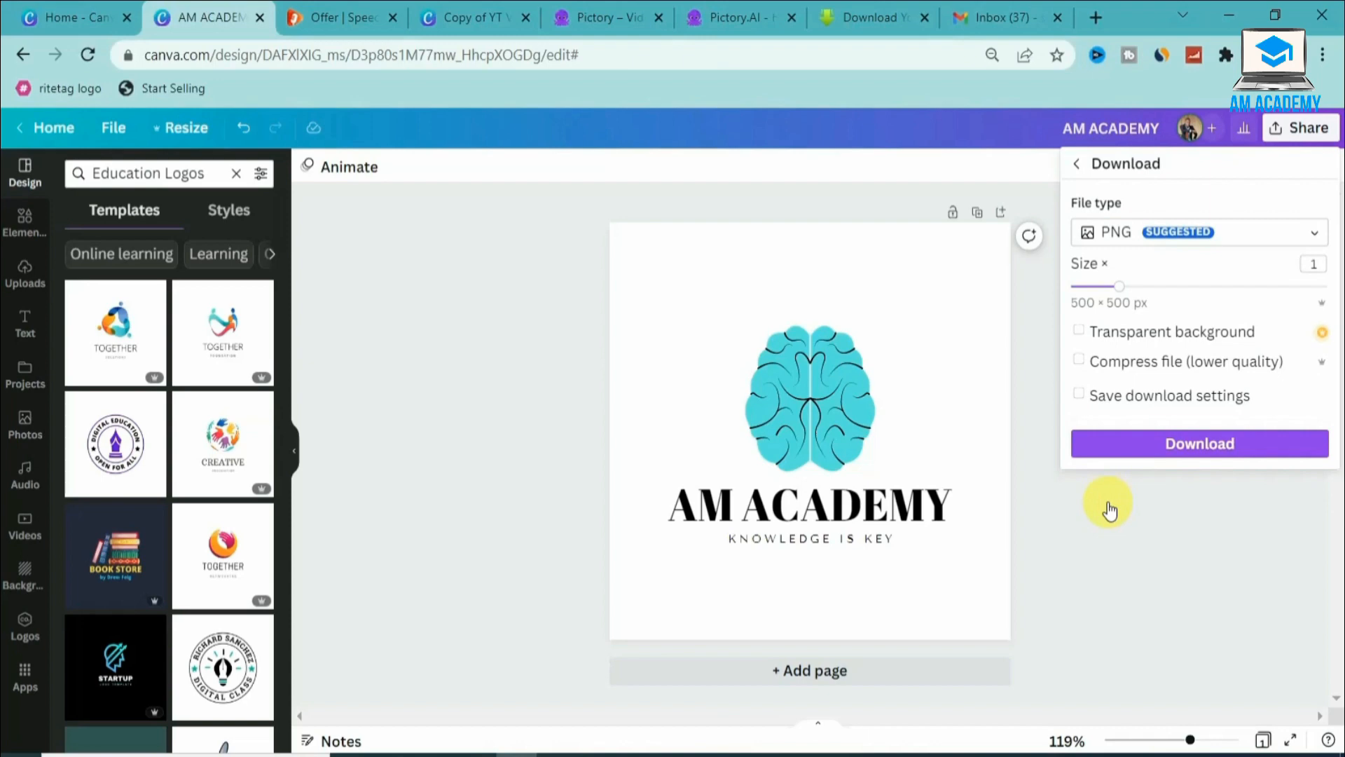
pyautogui.click(1169, 238)
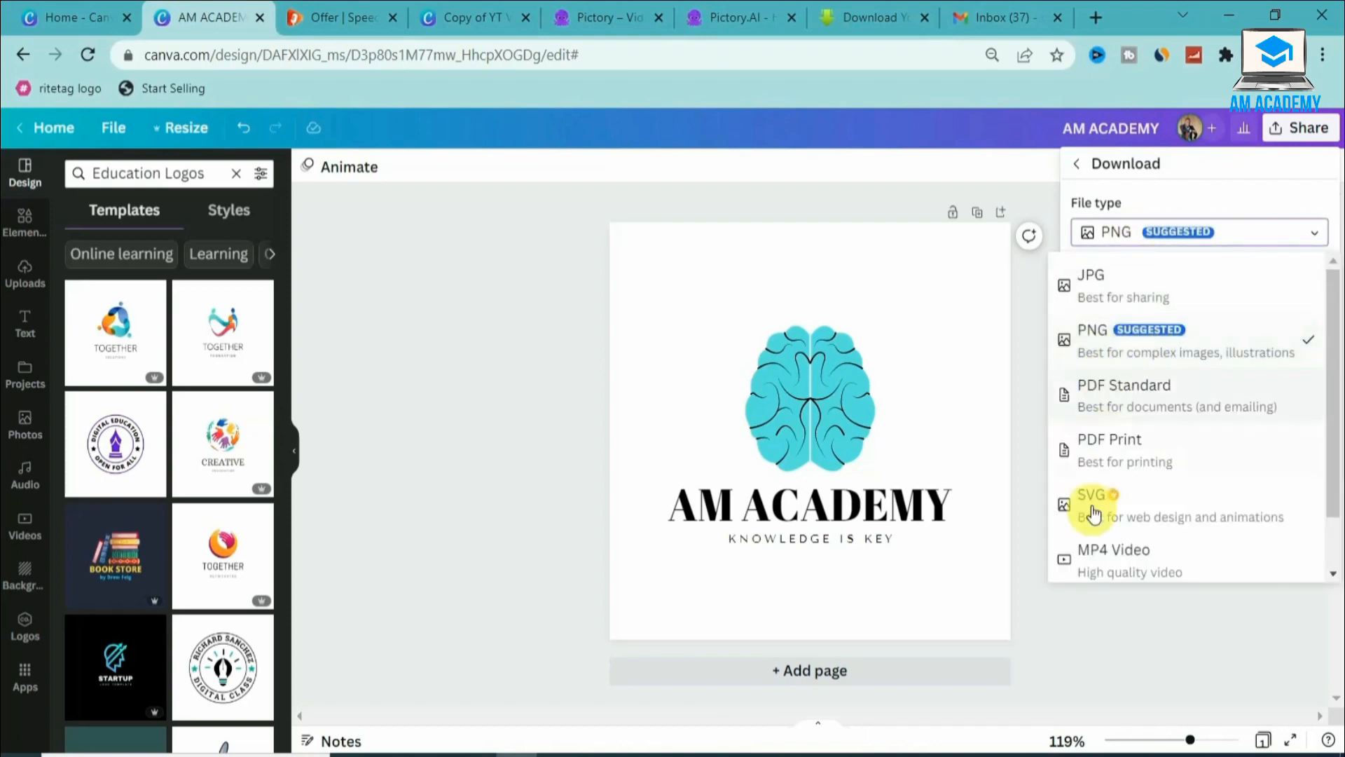
pyautogui.click(909, 189)
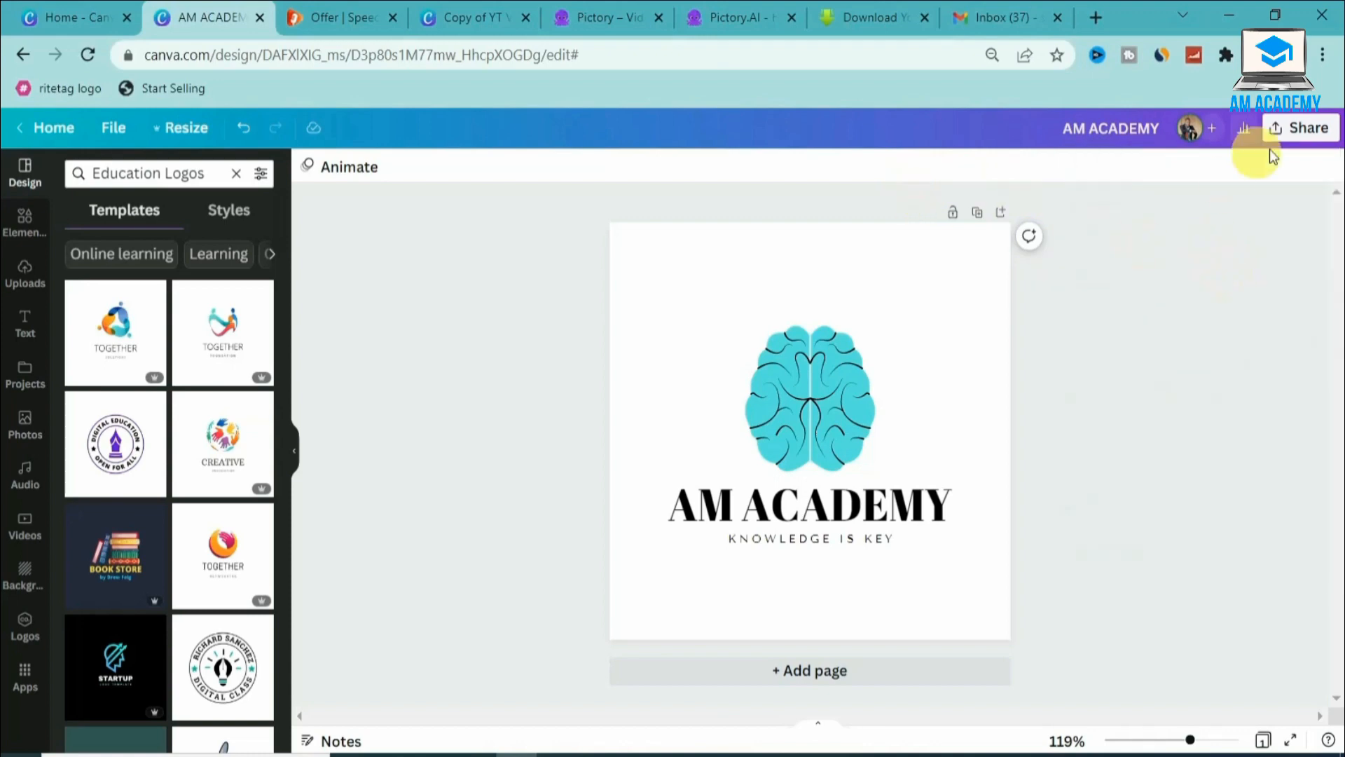
# Download the finished logo as a PNG at size 1 (500 × 500 px)
pyautogui.click(1296, 129)
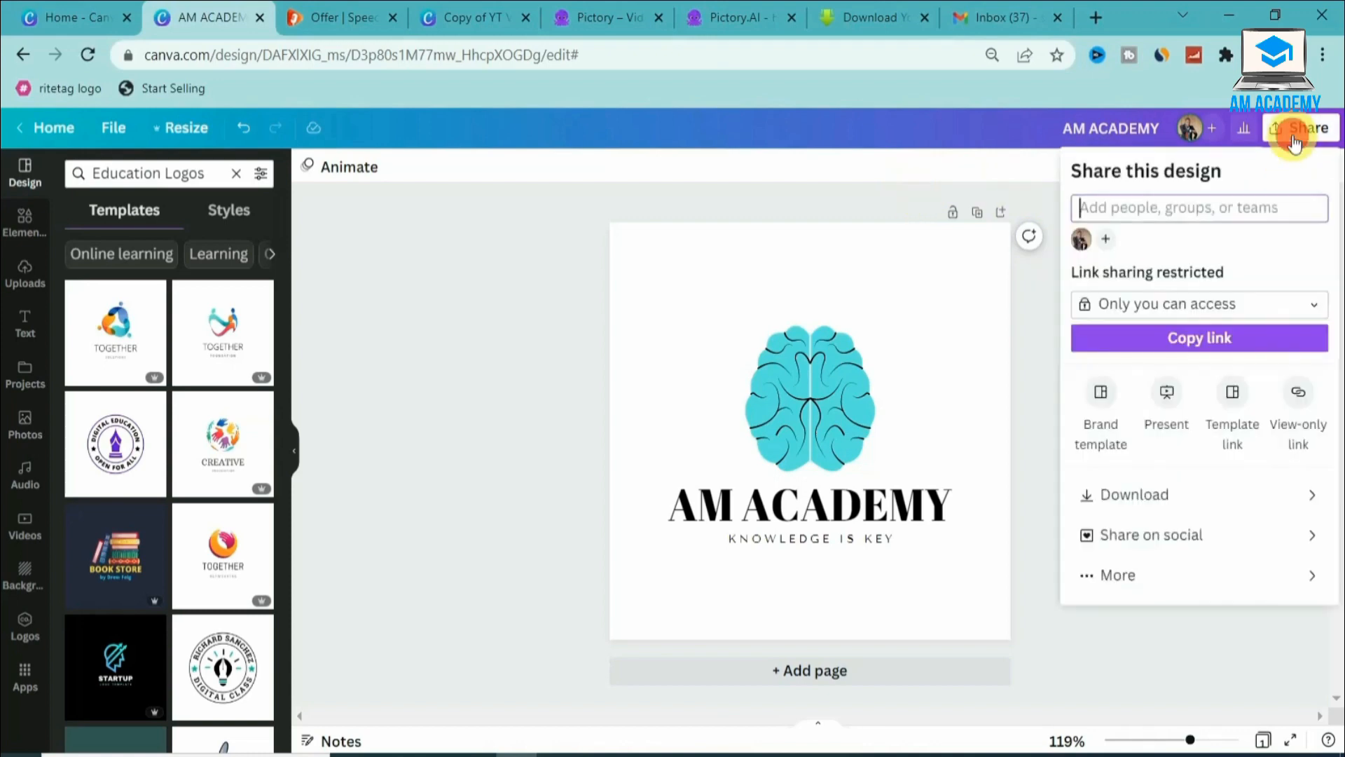
pyautogui.click(1146, 490)
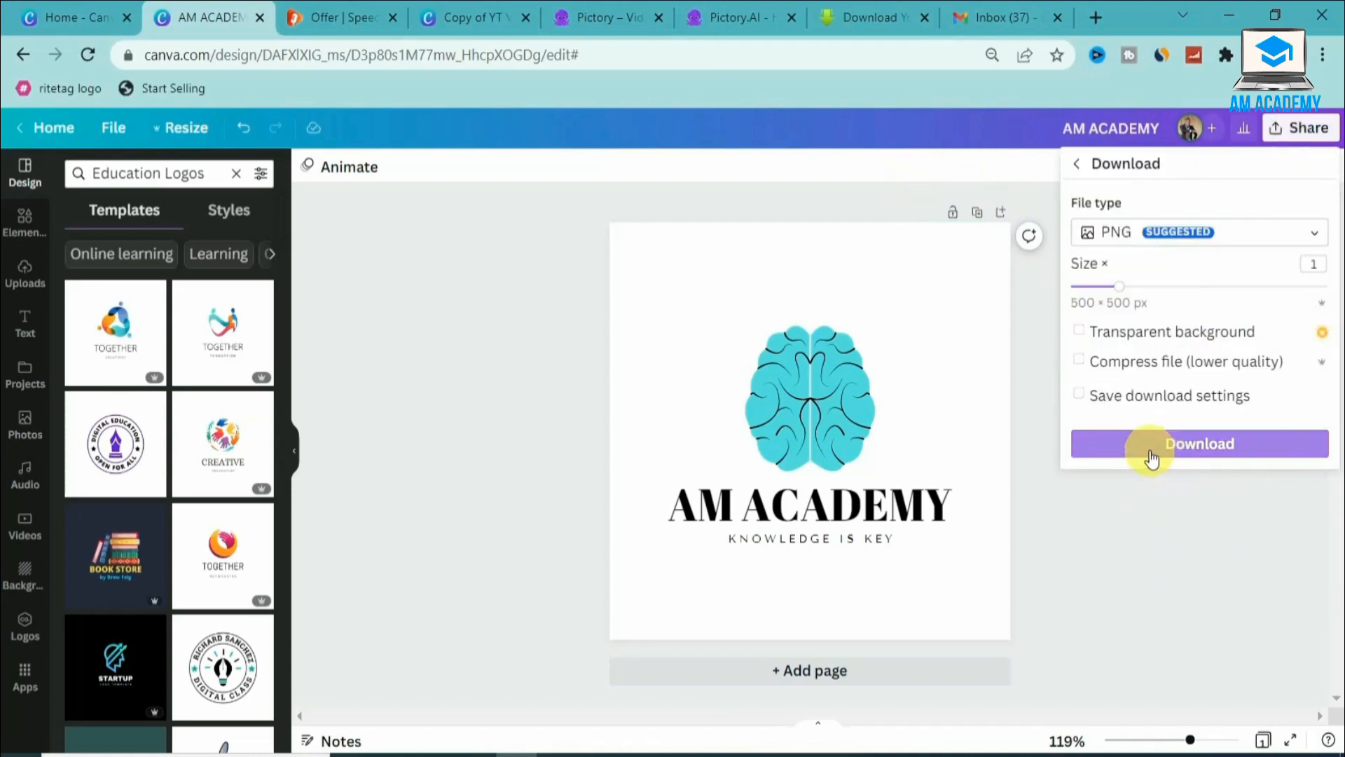
pyautogui.click(1167, 462)
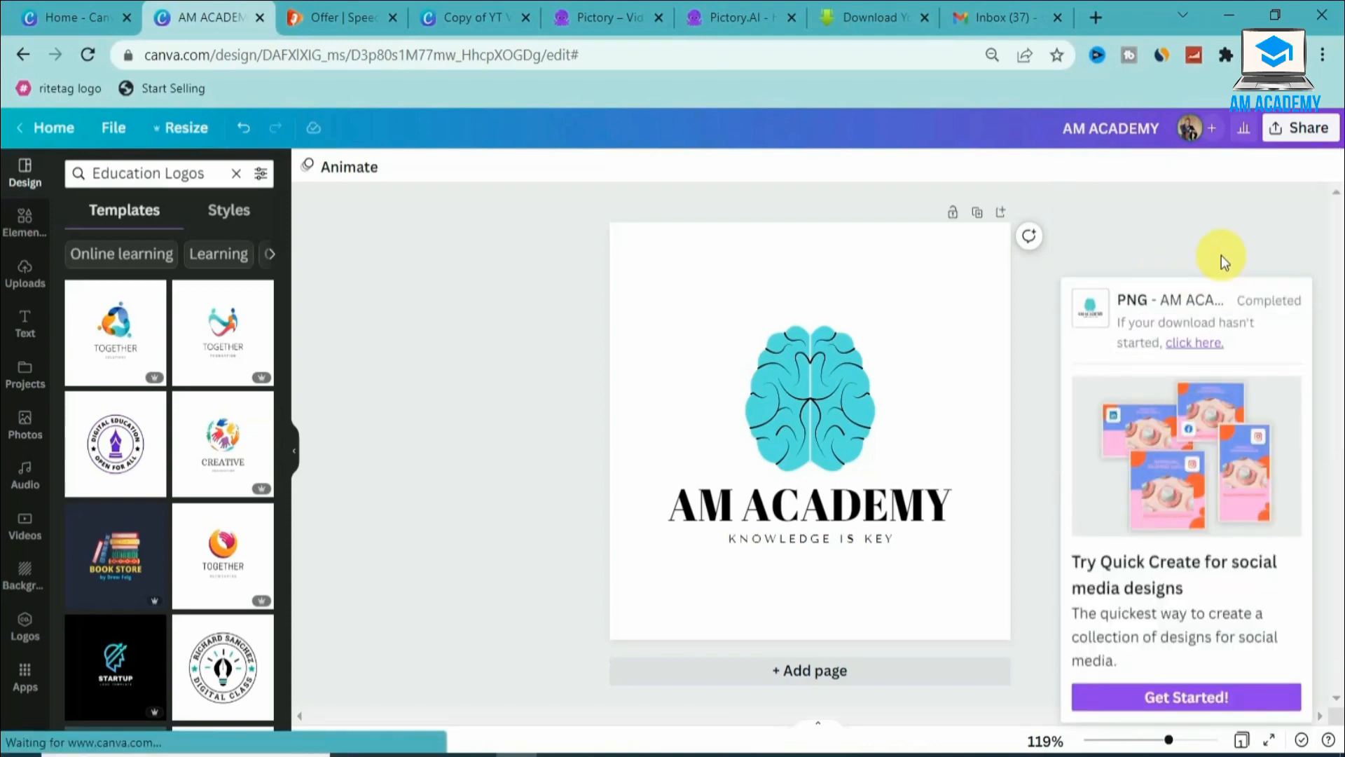
# Return to the home page, search the design types for "intro" and create a new YouTube Intro design
pyautogui.click(59, 128)
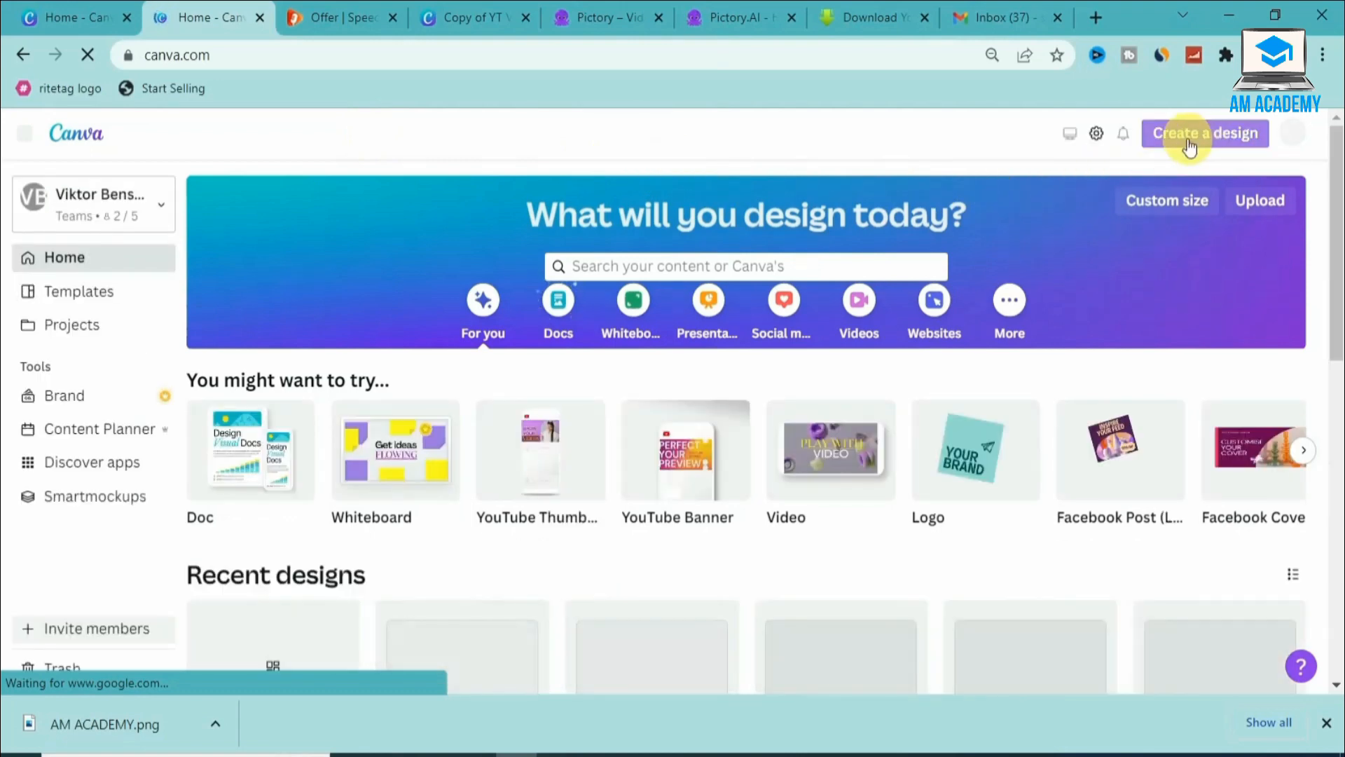
pyautogui.click(1184, 145)
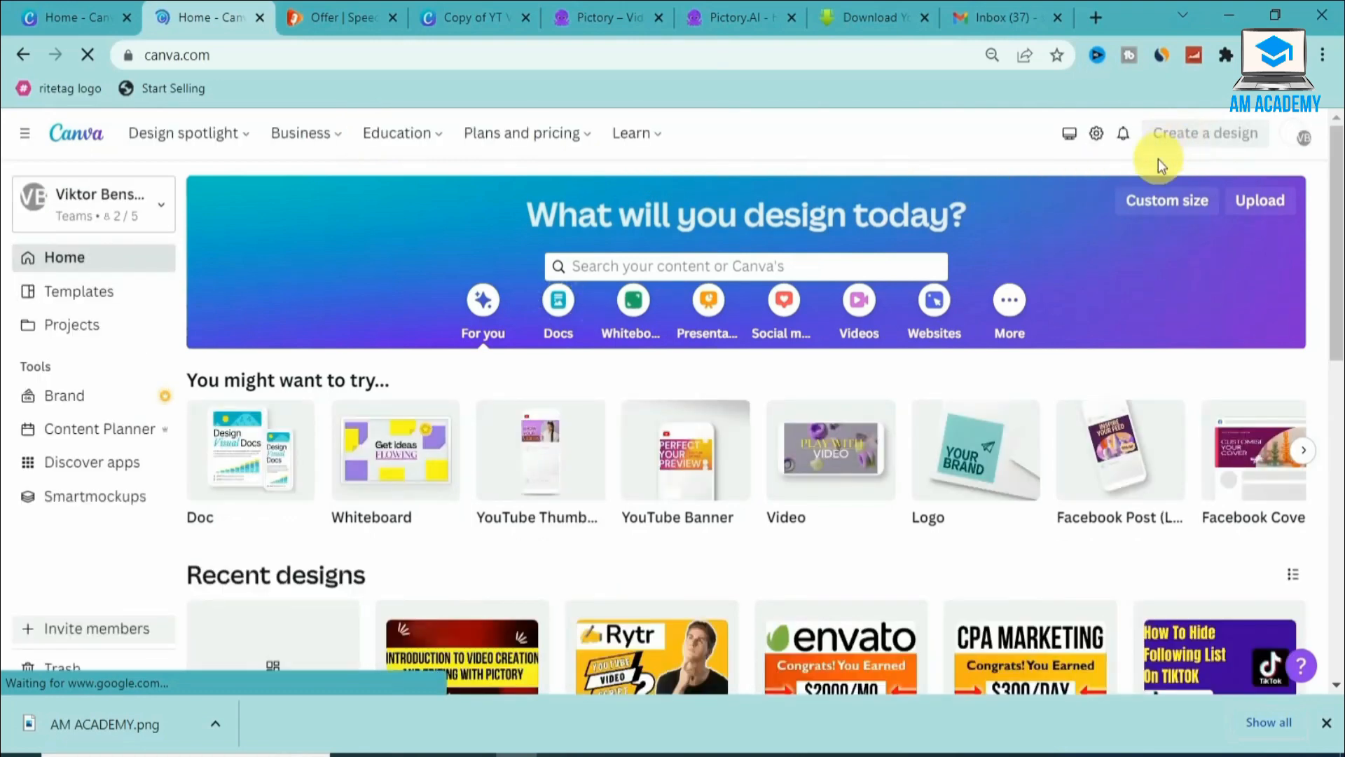
pyautogui.click(1162, 141)
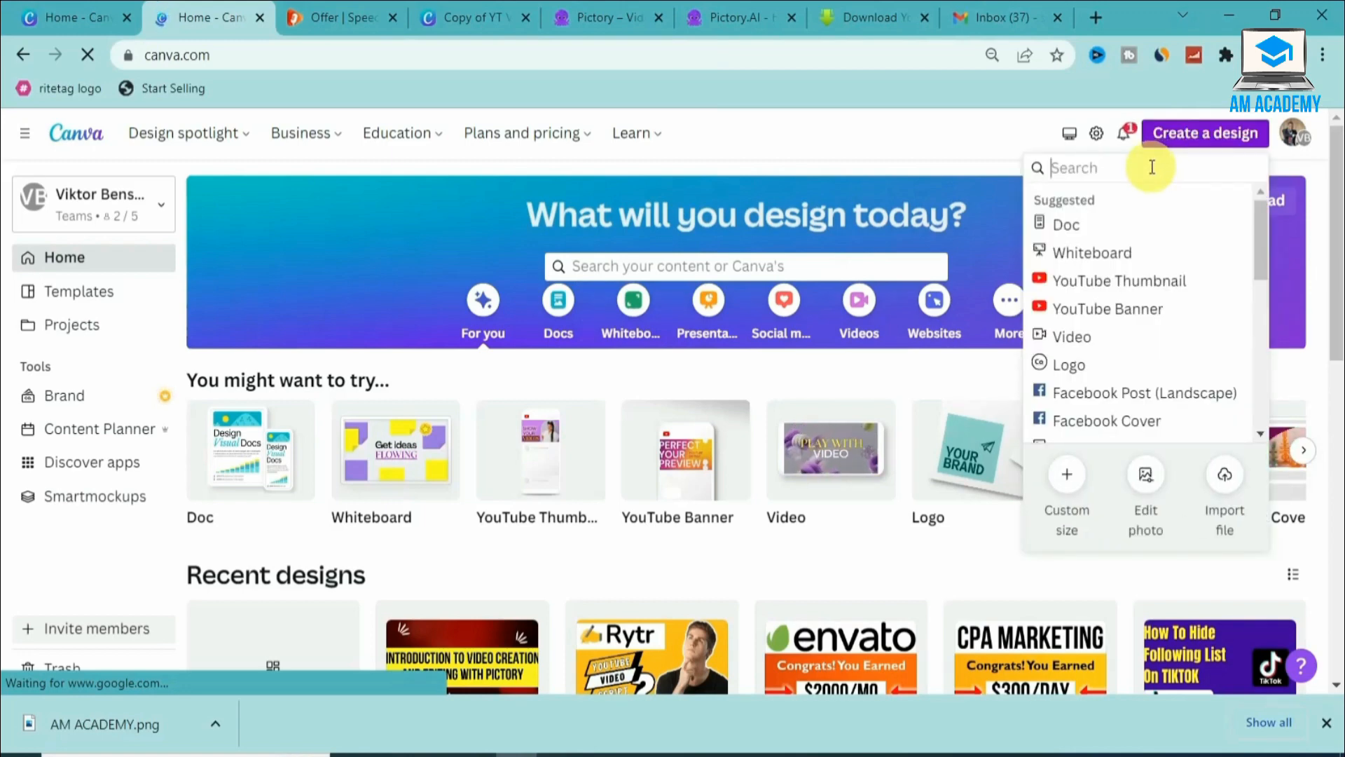
pyautogui.write('intro')
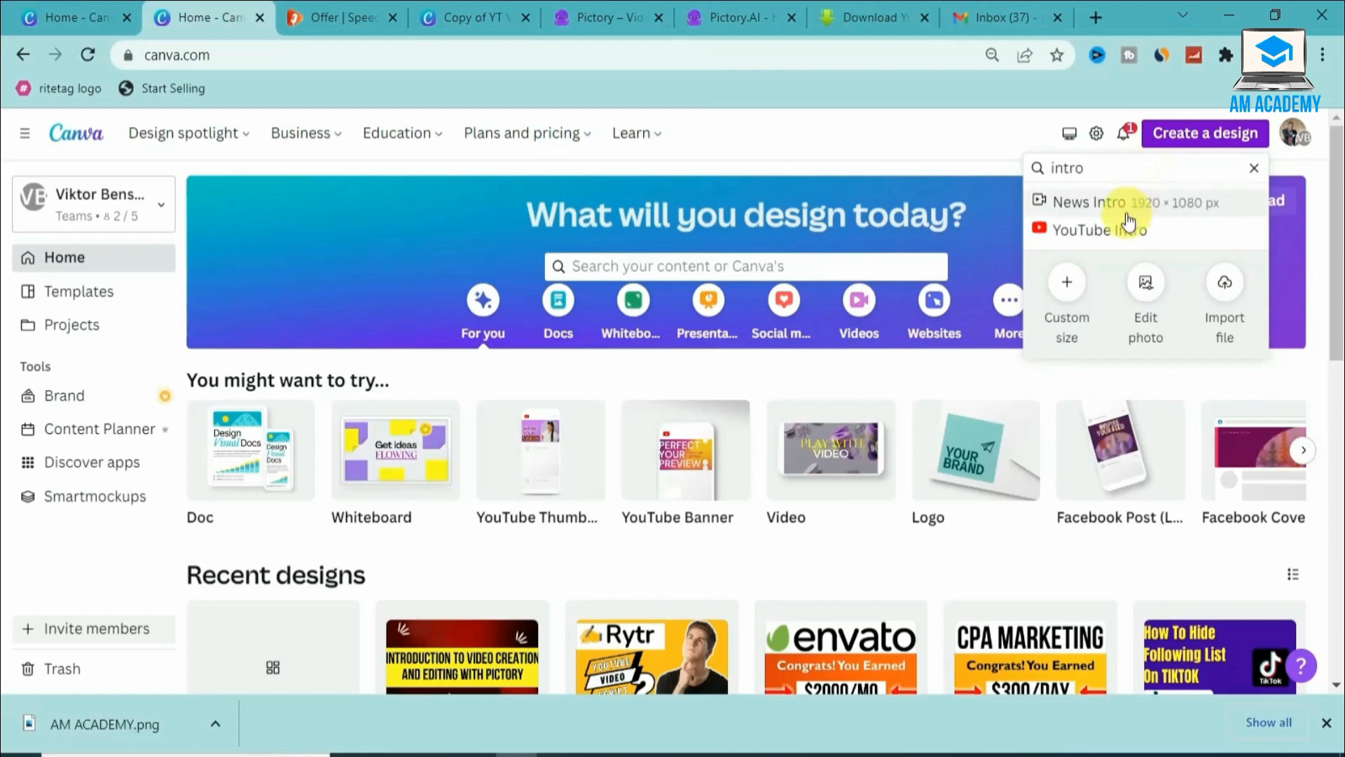
pyautogui.click(1107, 234)
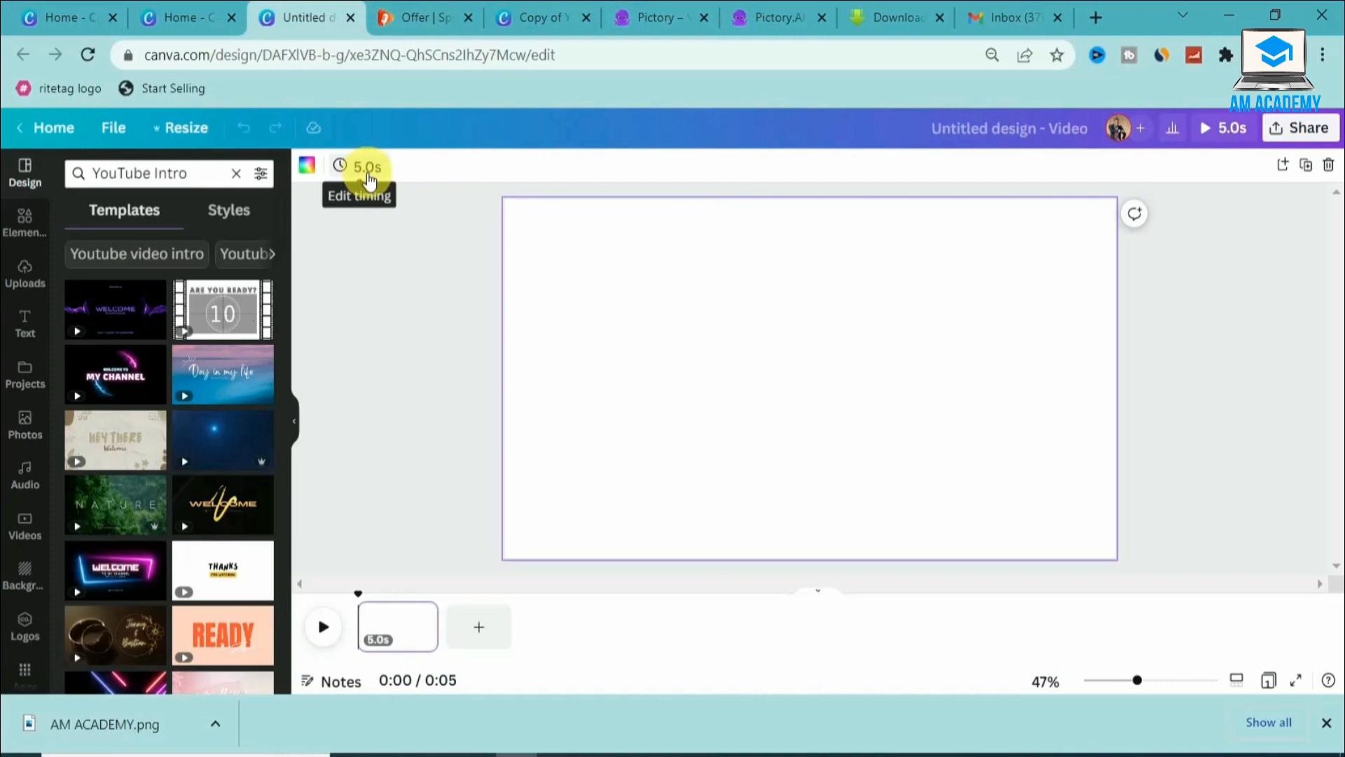
# Replace the YouTube Intro template search with a search for "education"
pyautogui.click(146, 175)
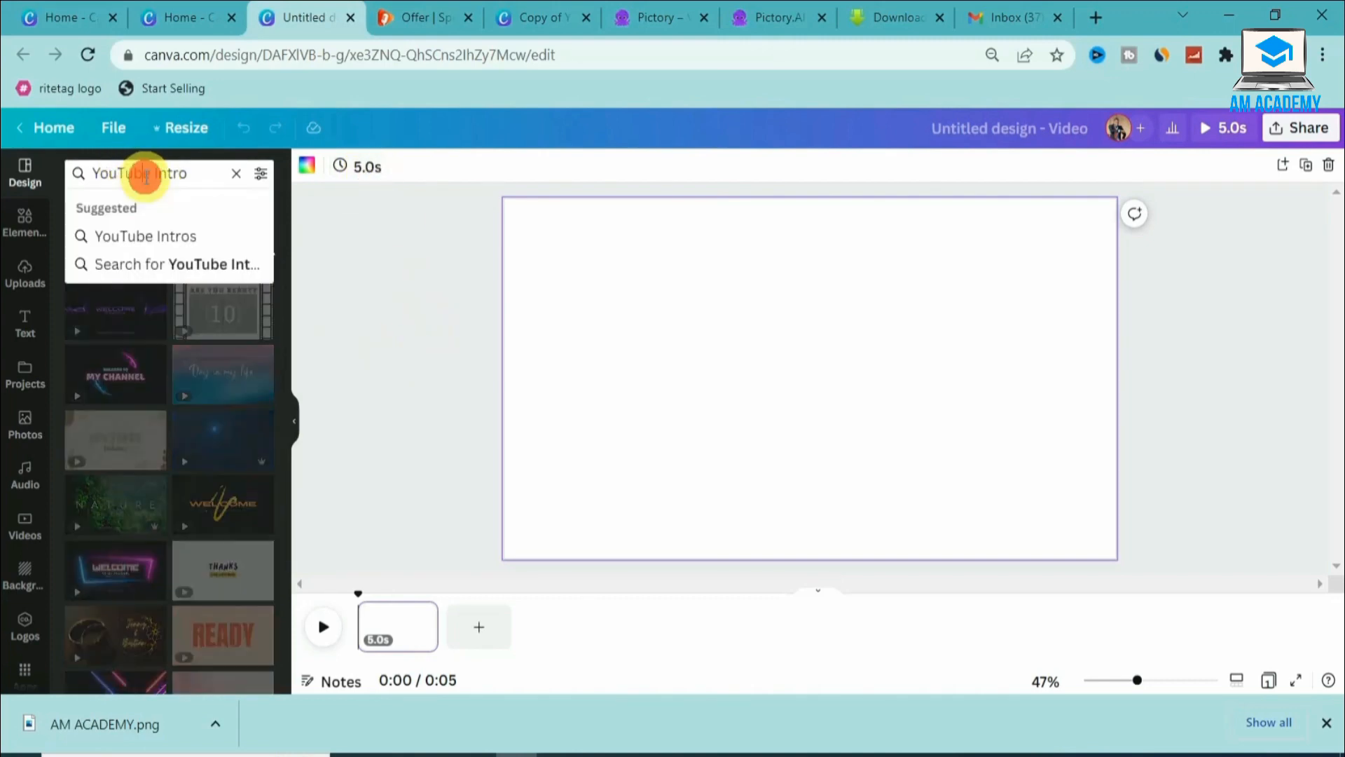
pyautogui.tripleClick(144, 176)
pyautogui.write('ed')
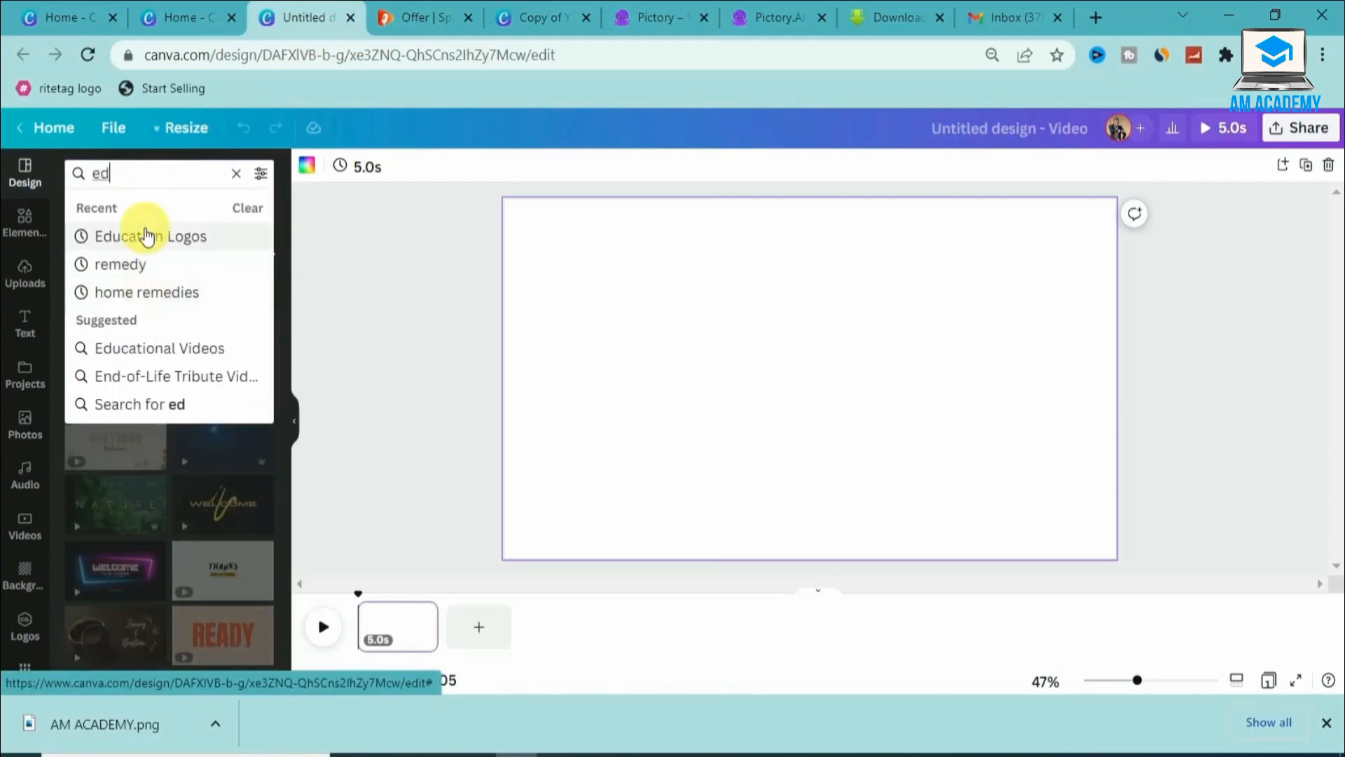
pyautogui.write('ucation')
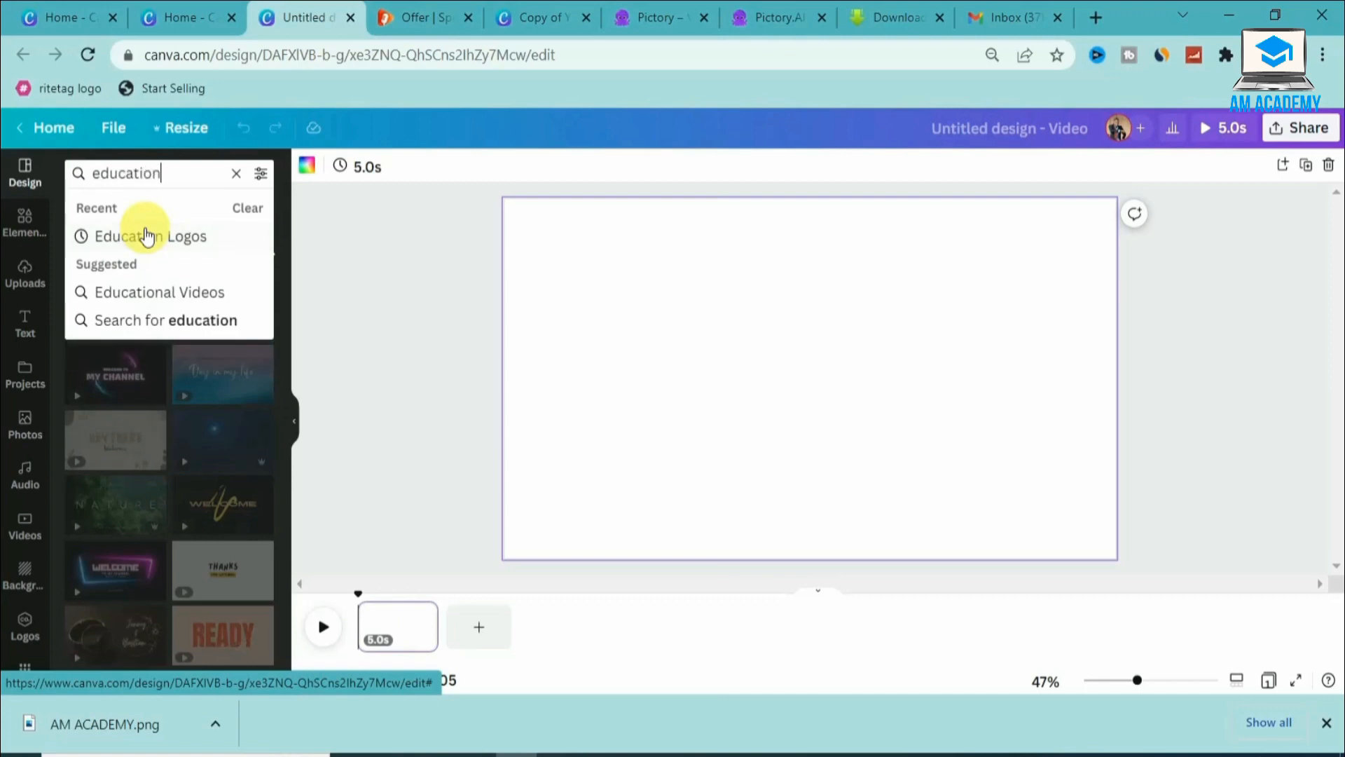
pyautogui.press('Return')
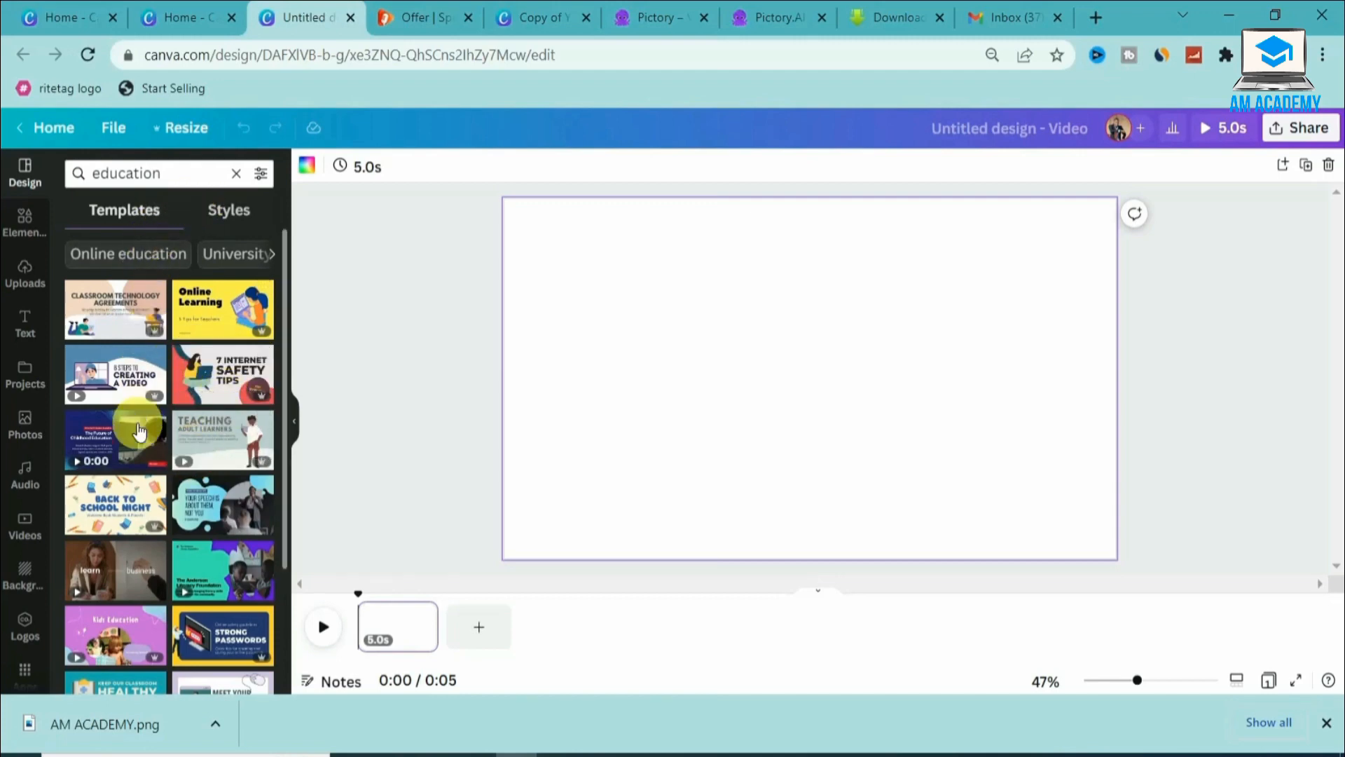
# Open the Dark Blue Cyan Red Modern Tech Tech News Video template and apply all 3 of its pages
pyautogui.click(134, 445)
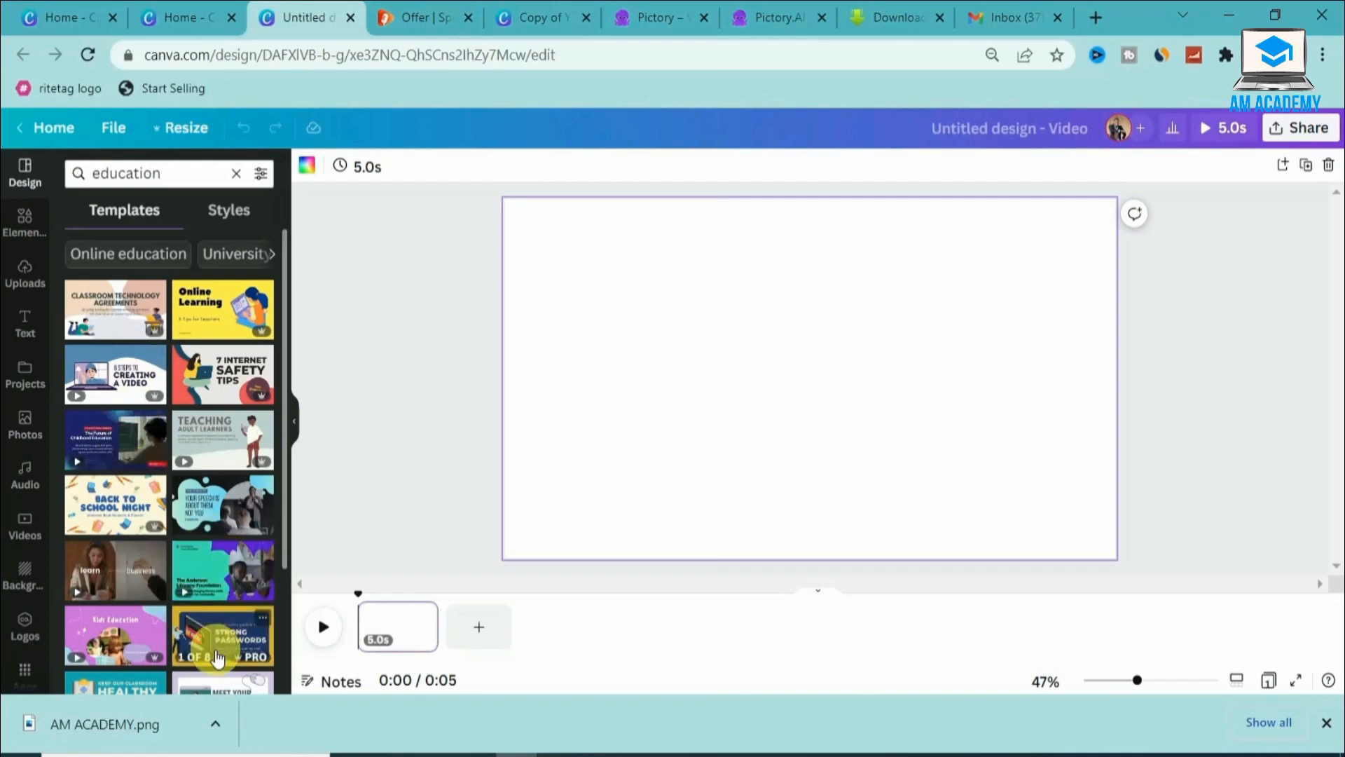
pyautogui.click(112, 446)
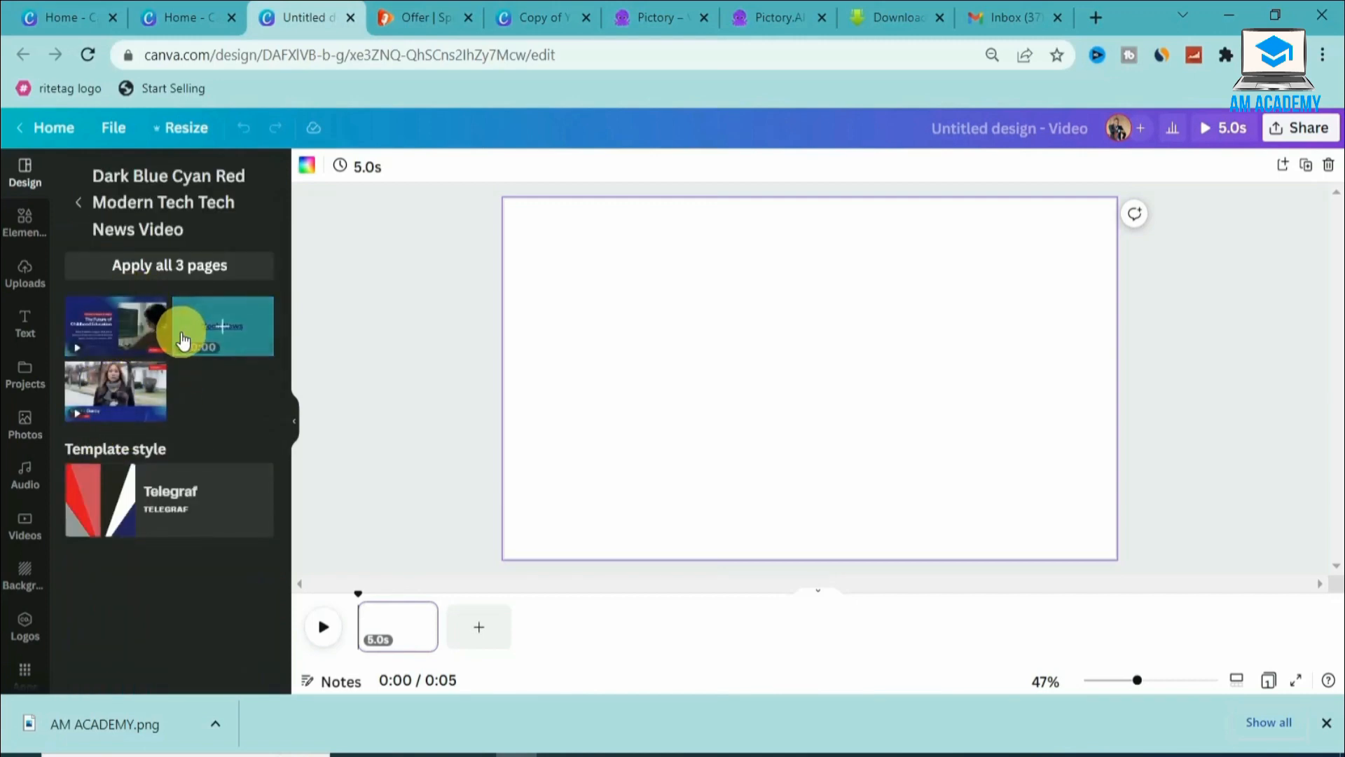
pyautogui.click(164, 274)
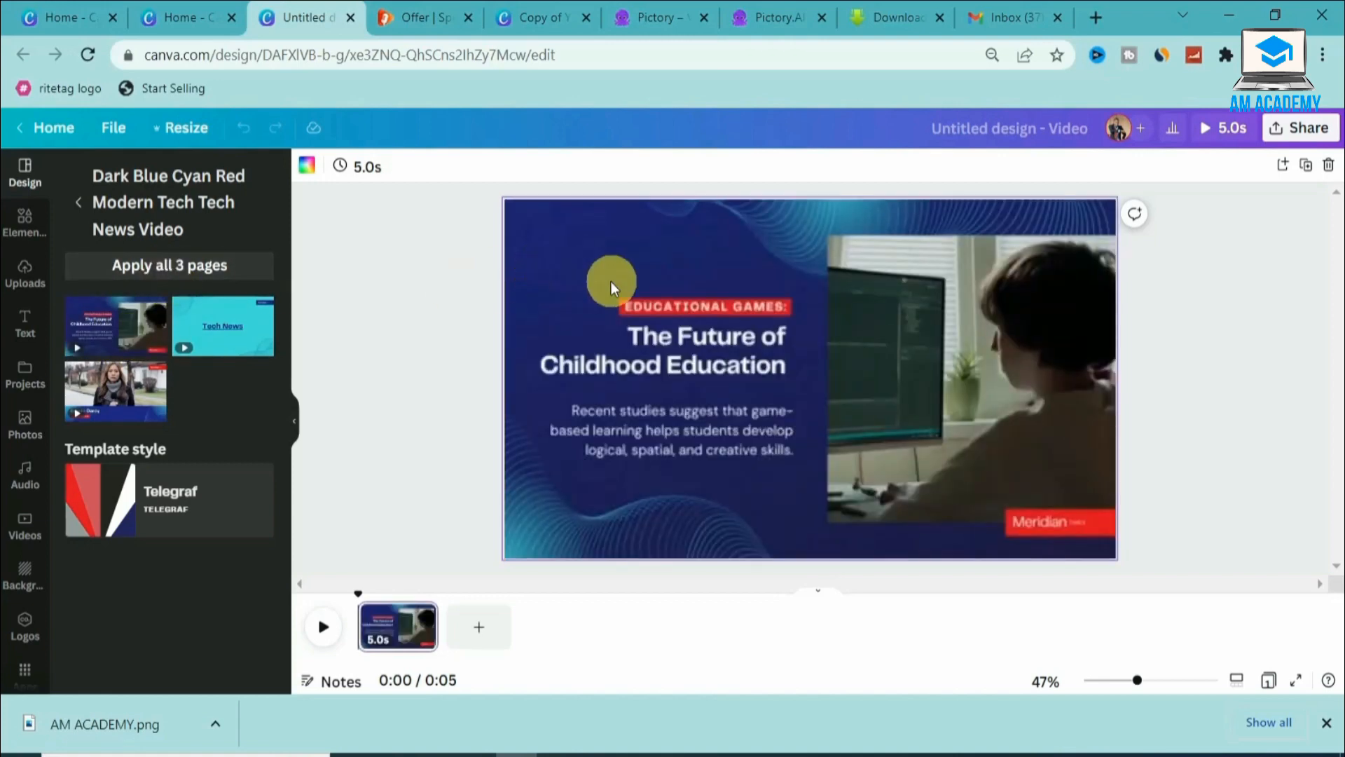
# Play the three-page template video to preview it, and stop before the end
pyautogui.click(611, 282)
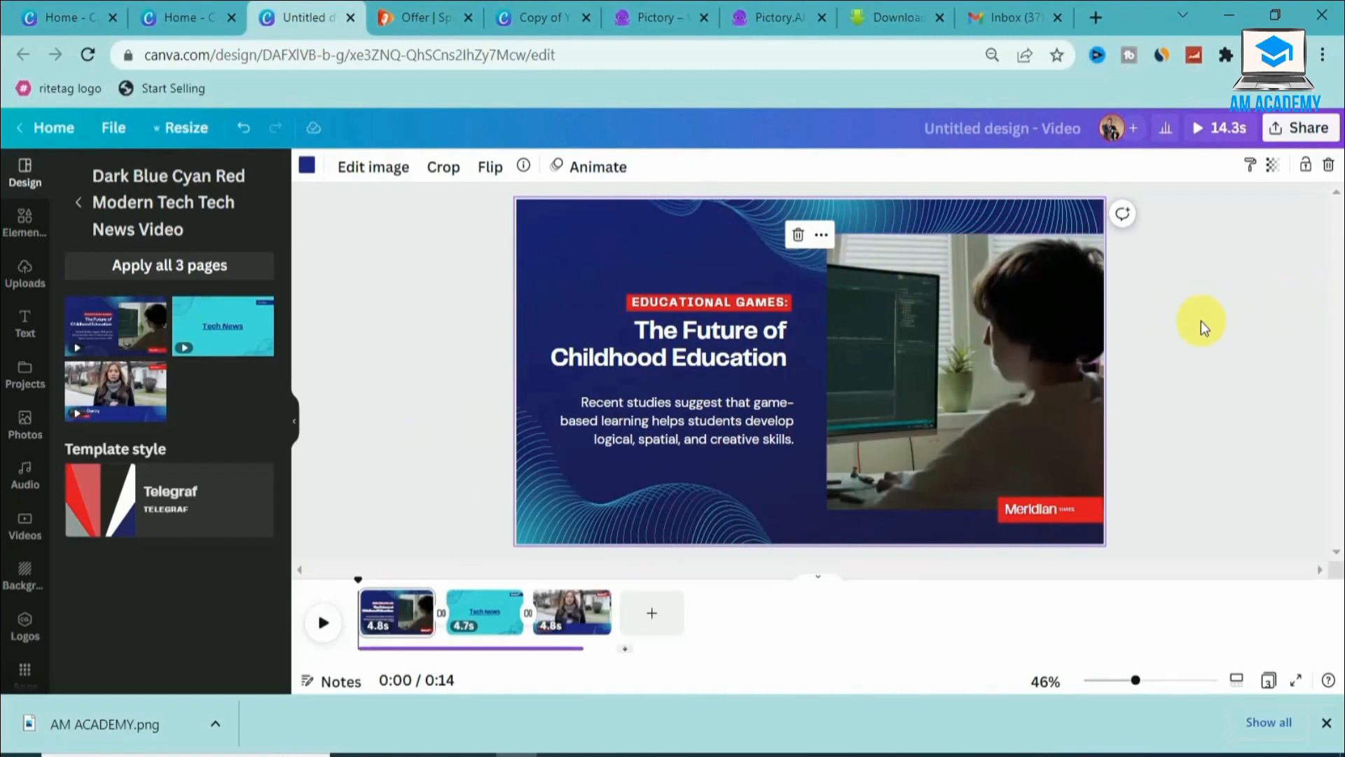
pyautogui.click(322, 627)
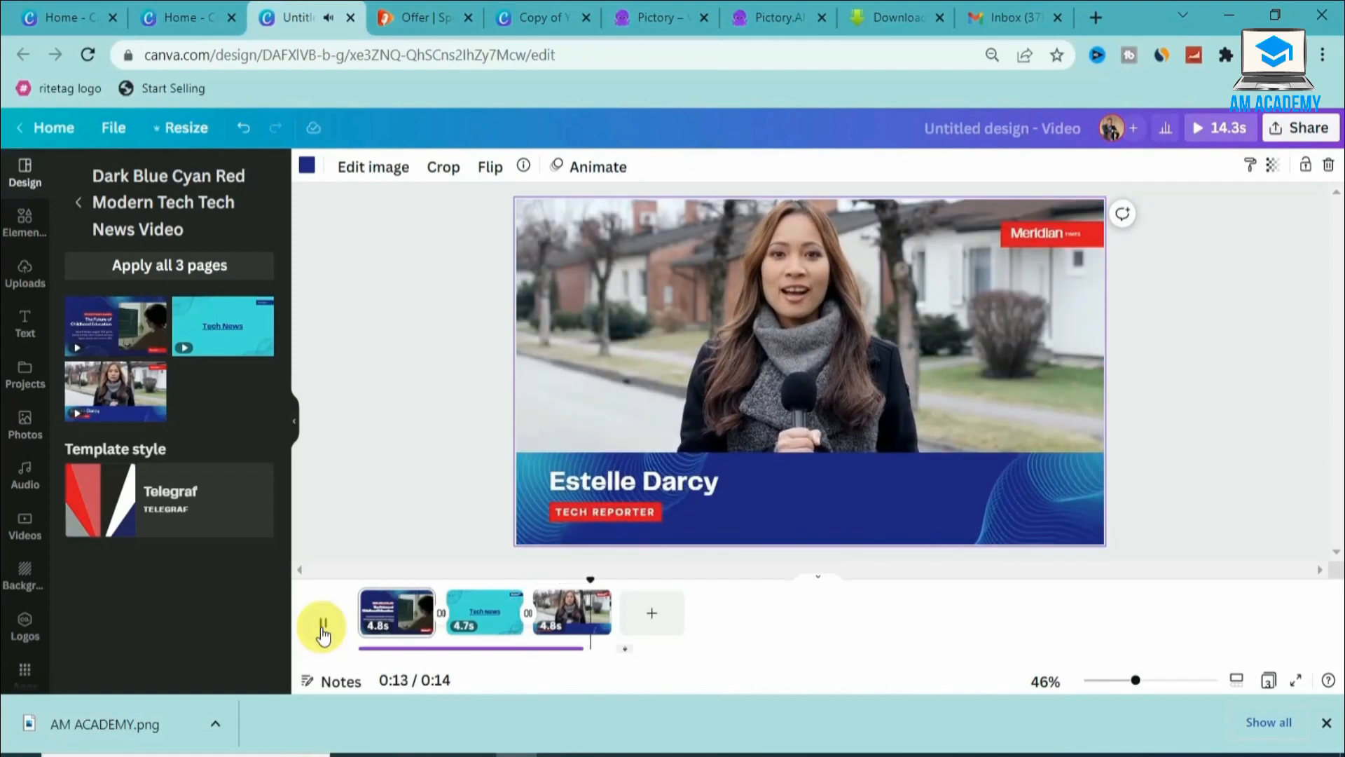
pyautogui.click(473, 439)
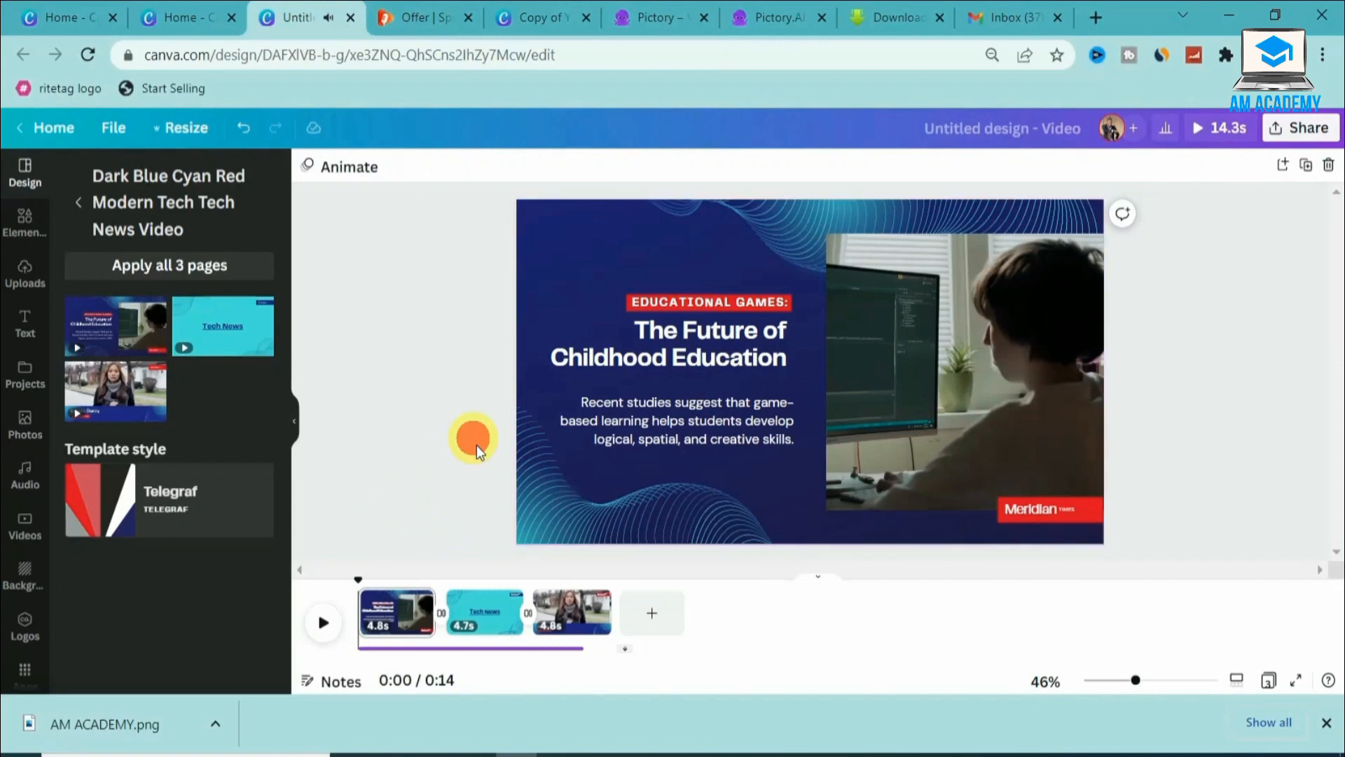
# Delete the Tech News page from the video and select the remaining reporter page
pyautogui.click(480, 634)
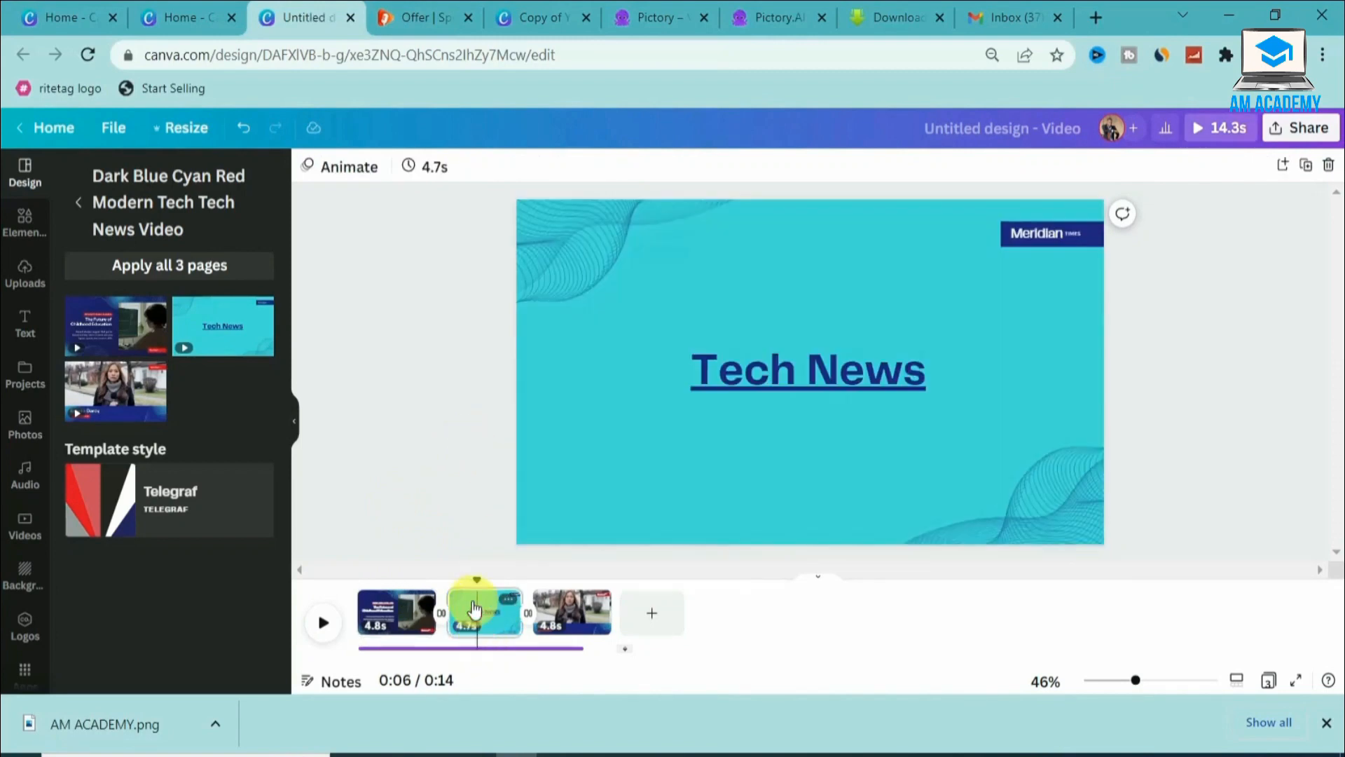
pyautogui.click(472, 602)
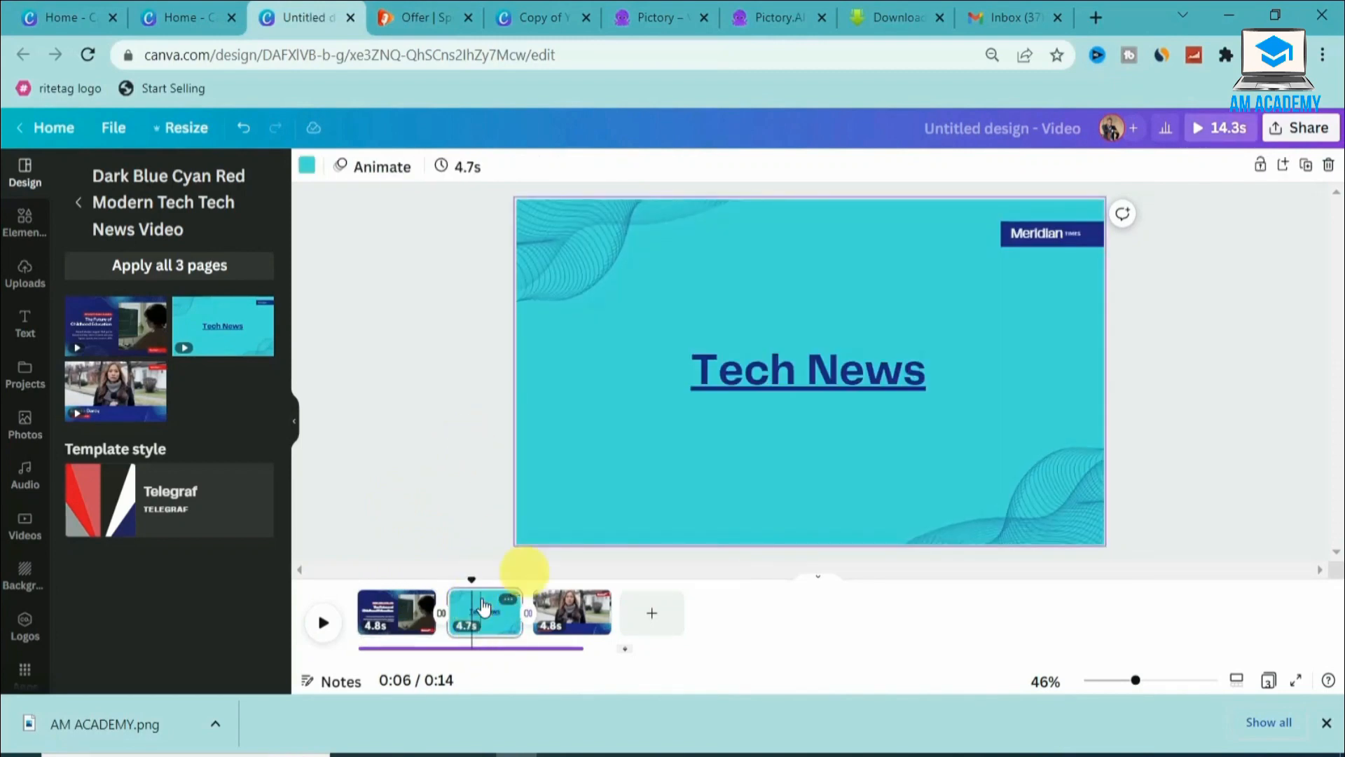
pyautogui.click(1331, 168)
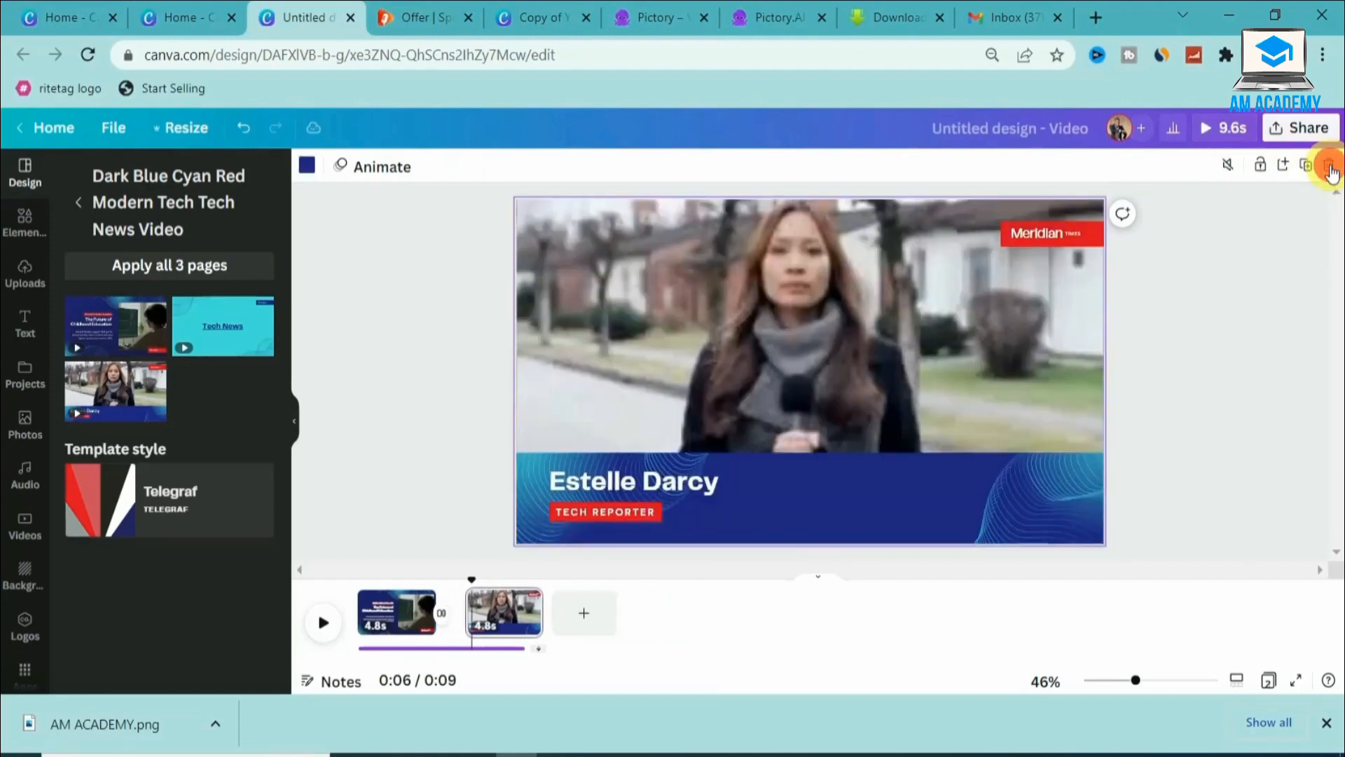
pyautogui.click(390, 614)
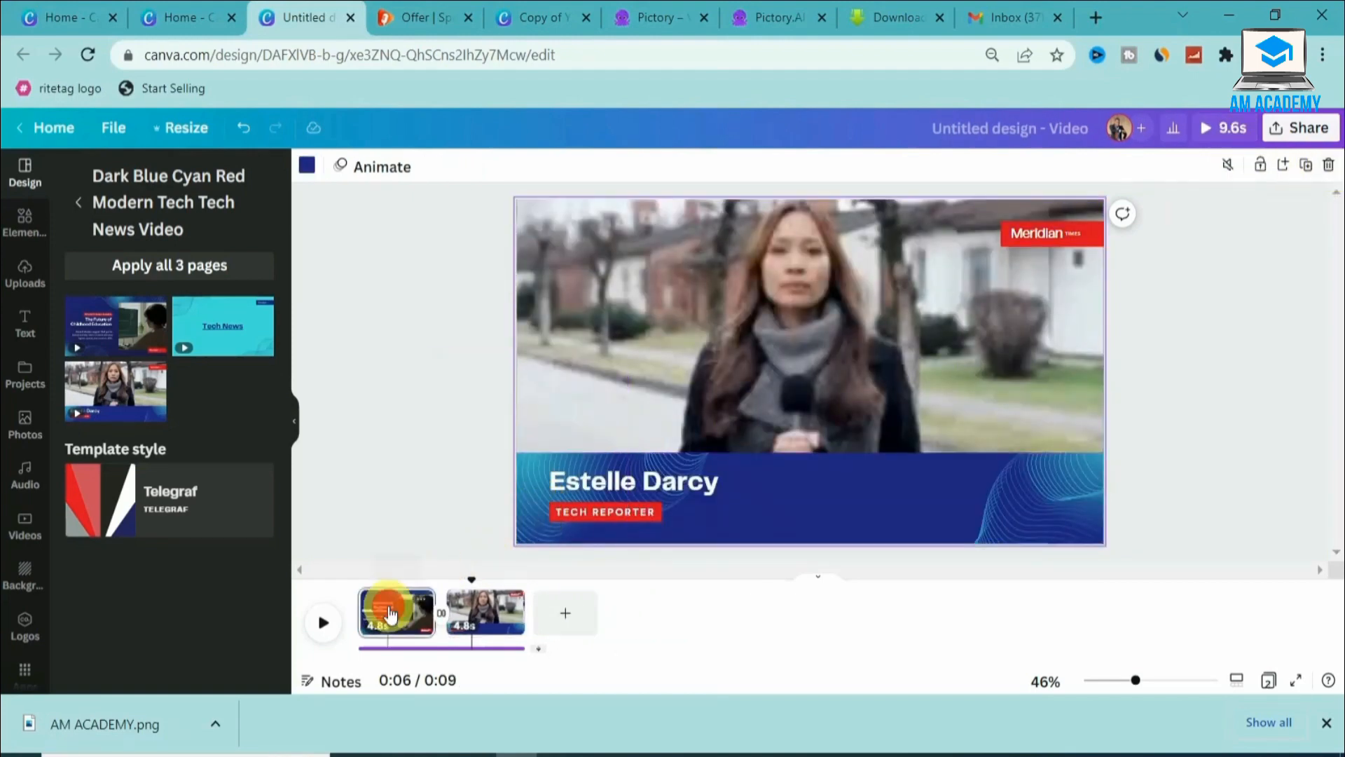
pyautogui.click(489, 610)
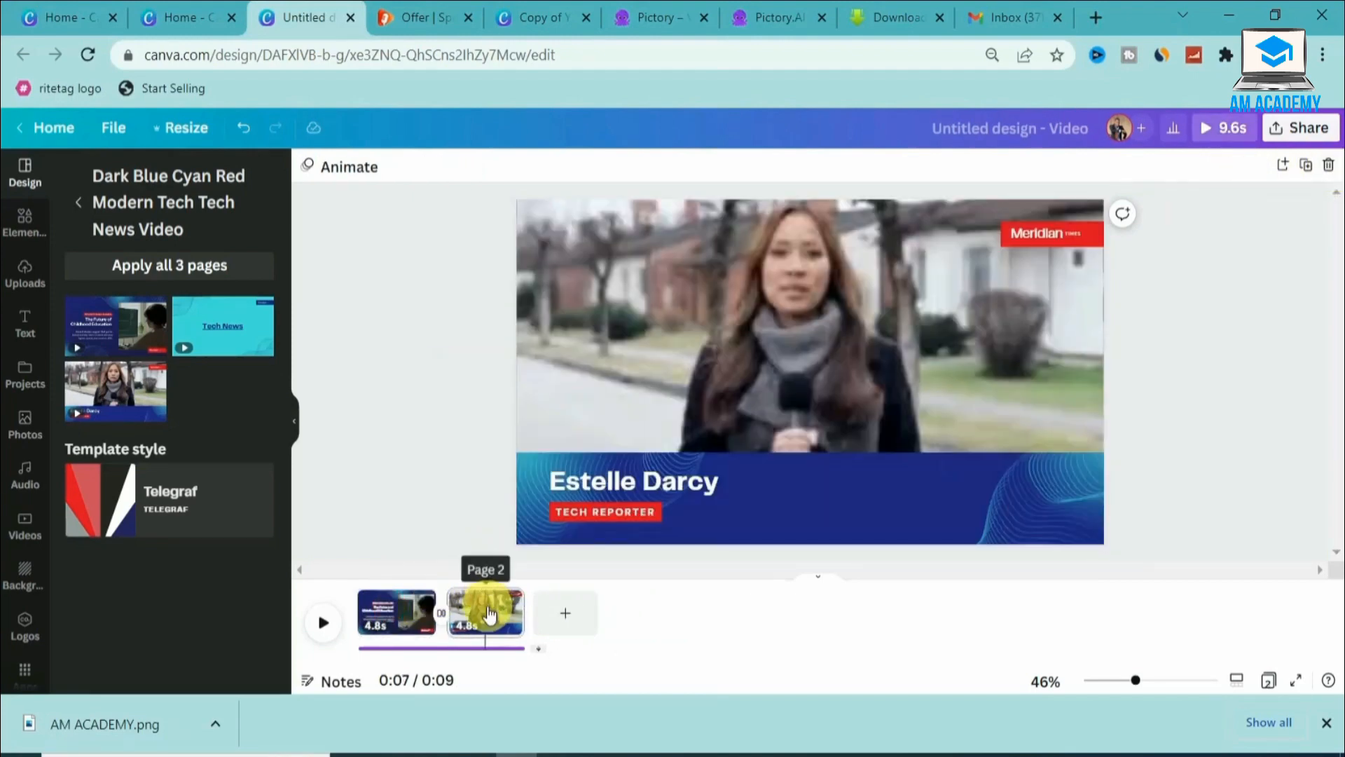
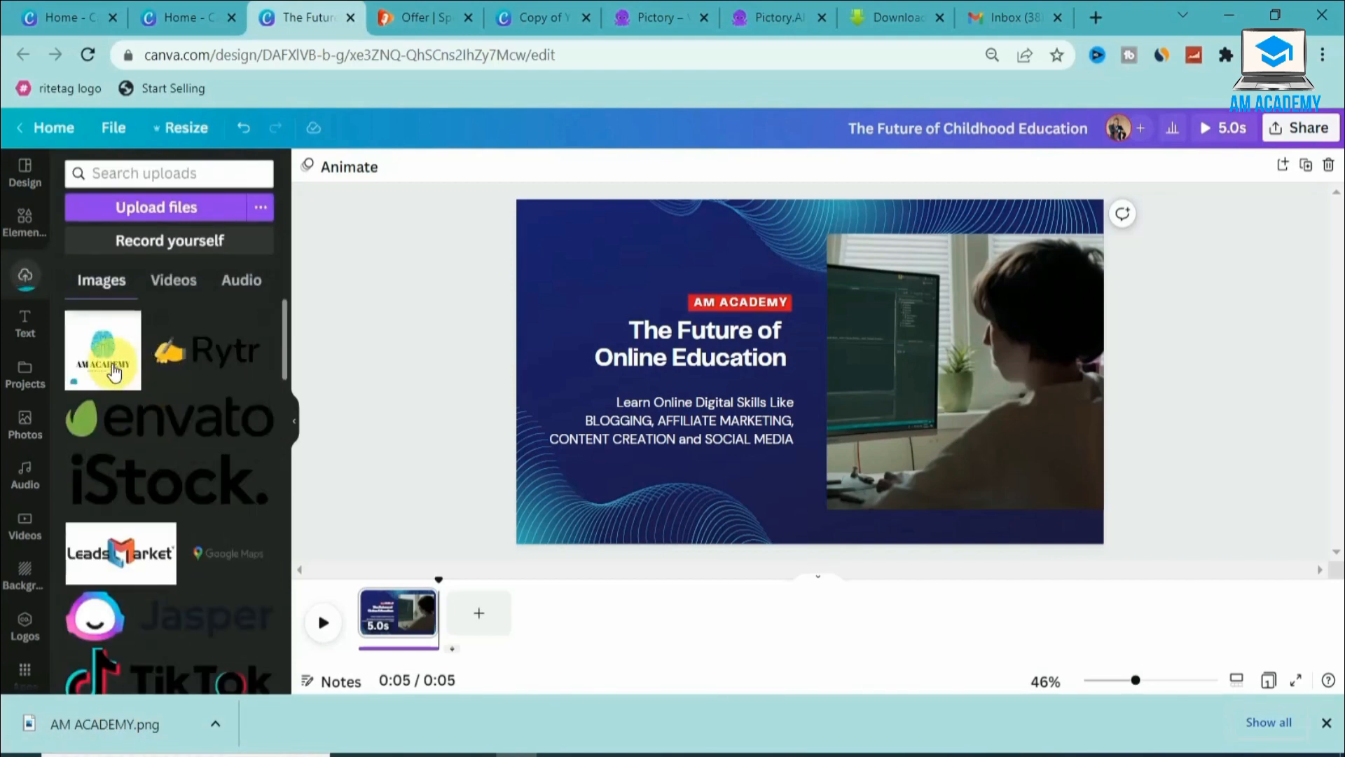
# Add the uploaded AM ACADEMY logo in small size to the page's upper-left corner and remove its background
pyautogui.click(103, 351)
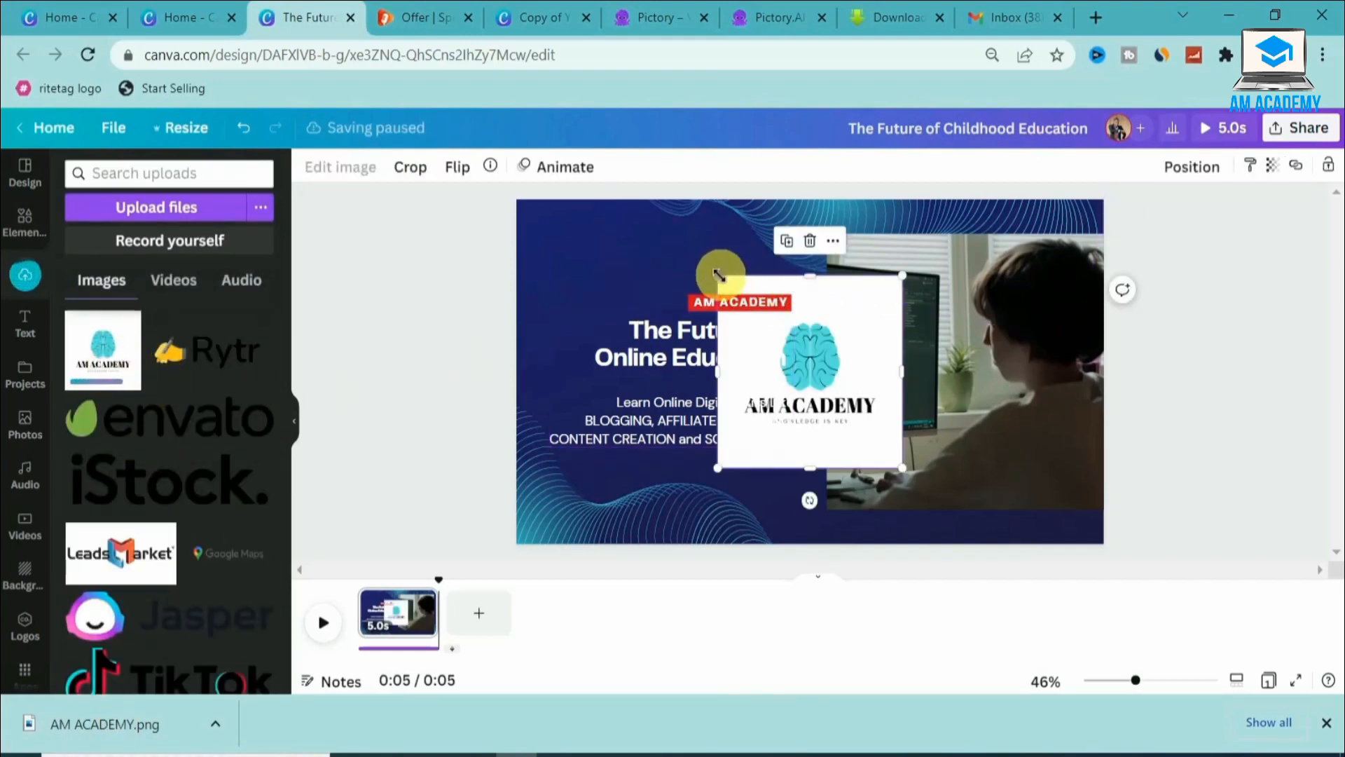
pyautogui.moveTo(718, 275); pyautogui.dragTo(543, 224)
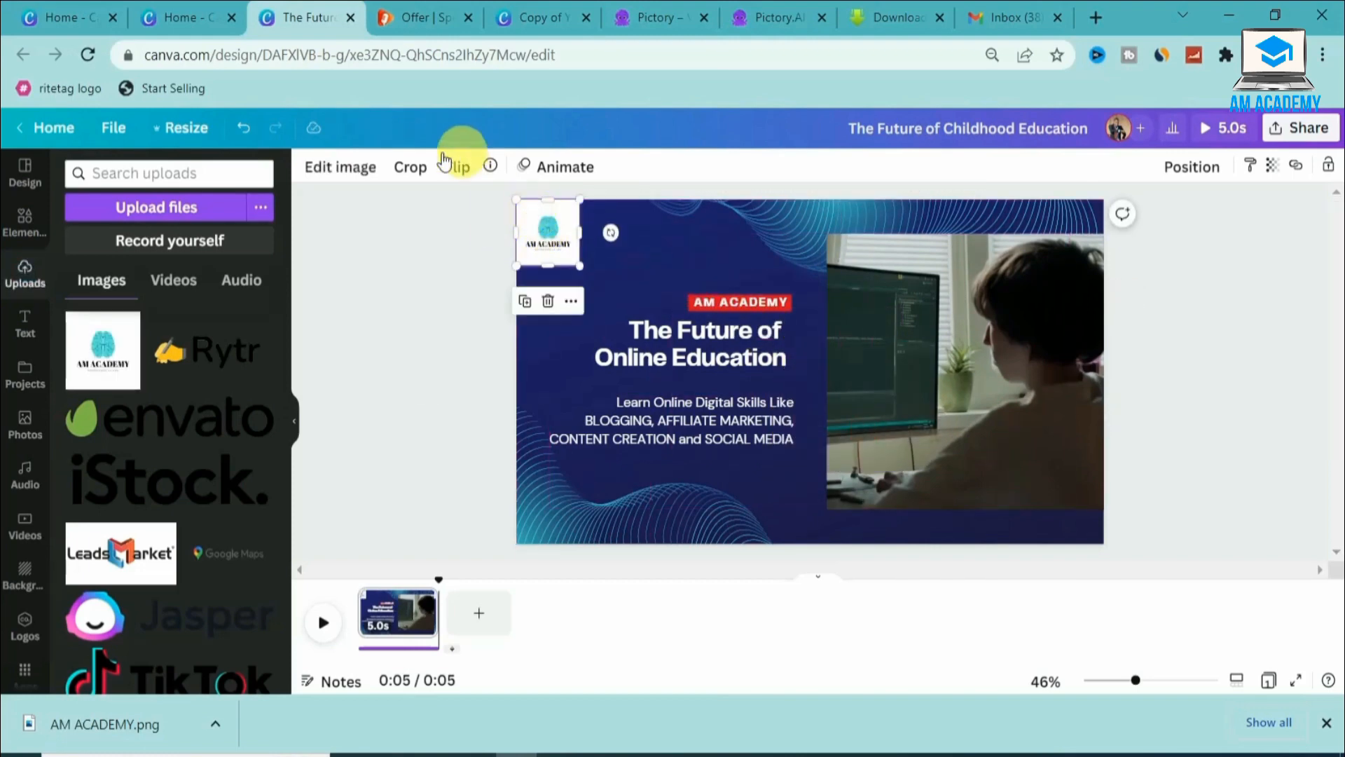
pyautogui.click(365, 176)
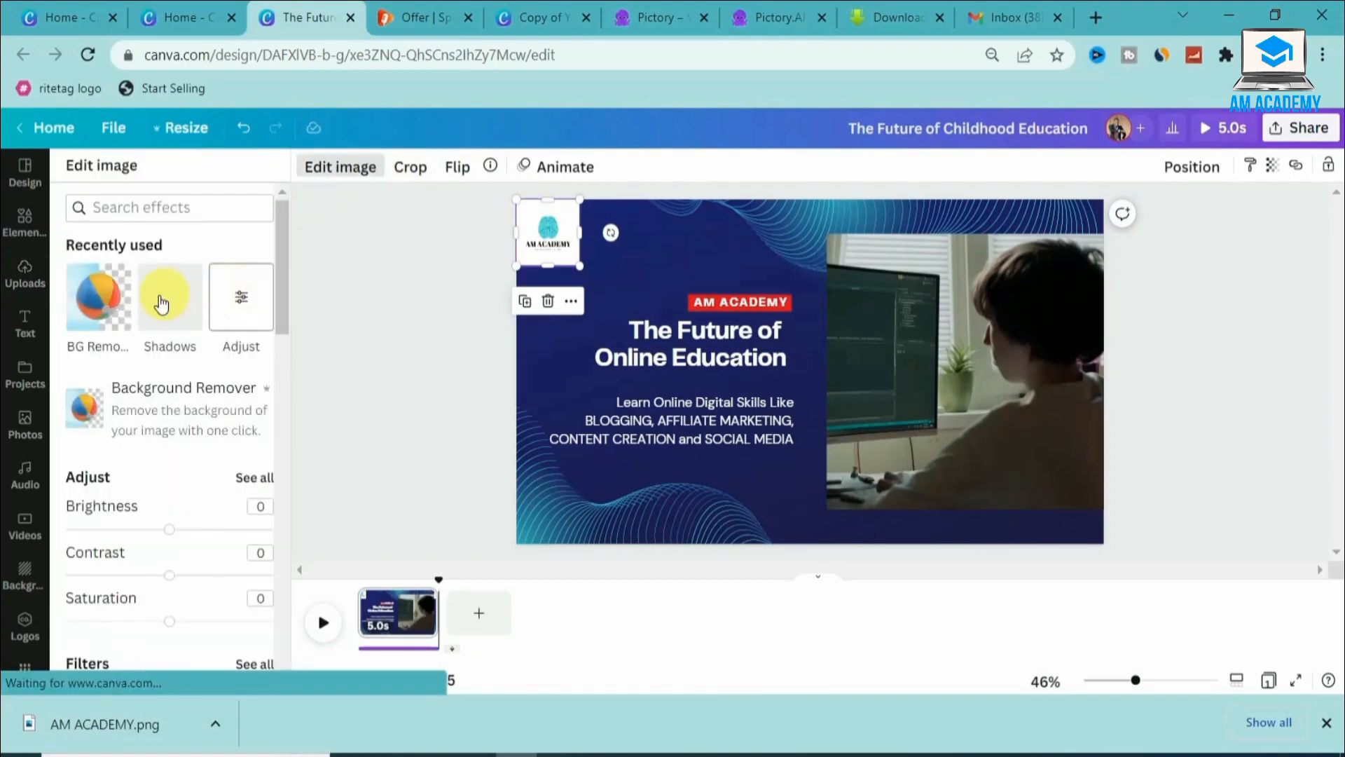
pyautogui.click(97, 313)
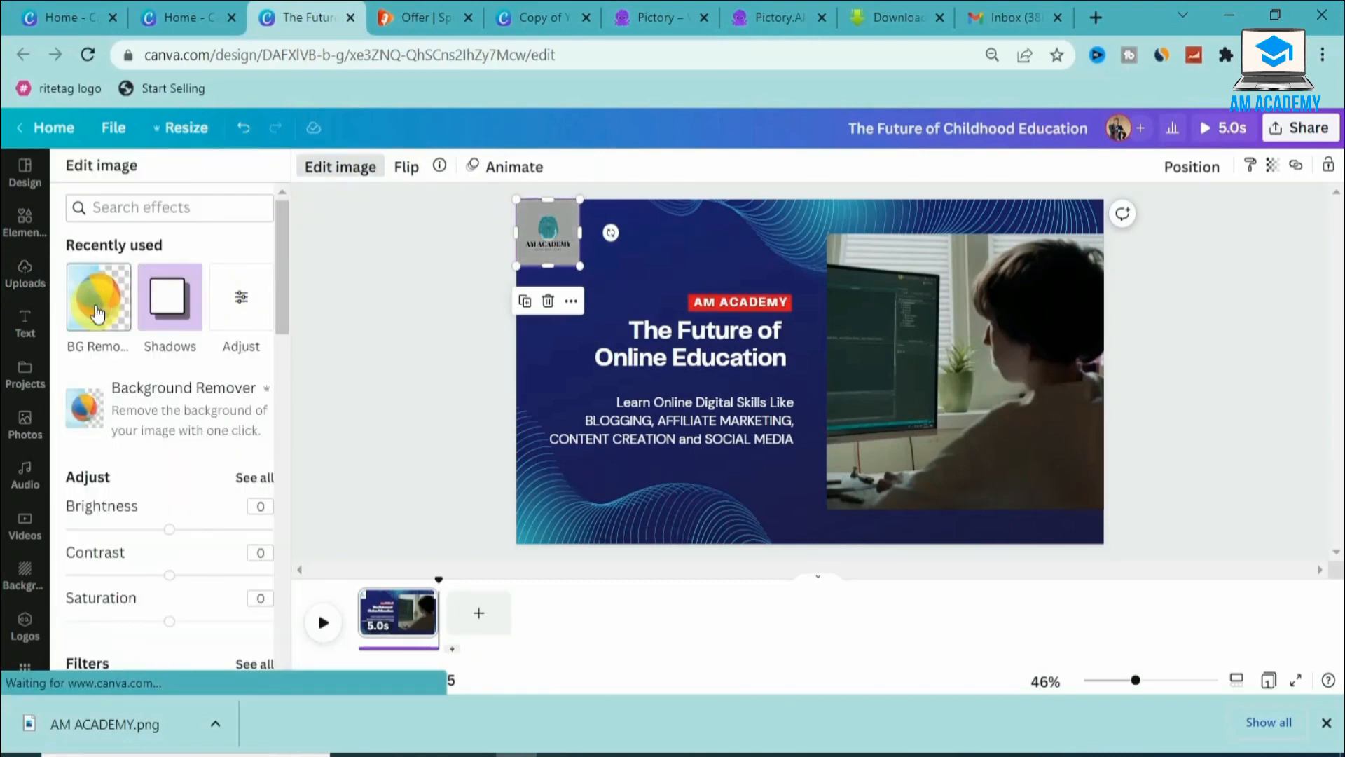
pyautogui.click(97, 313)
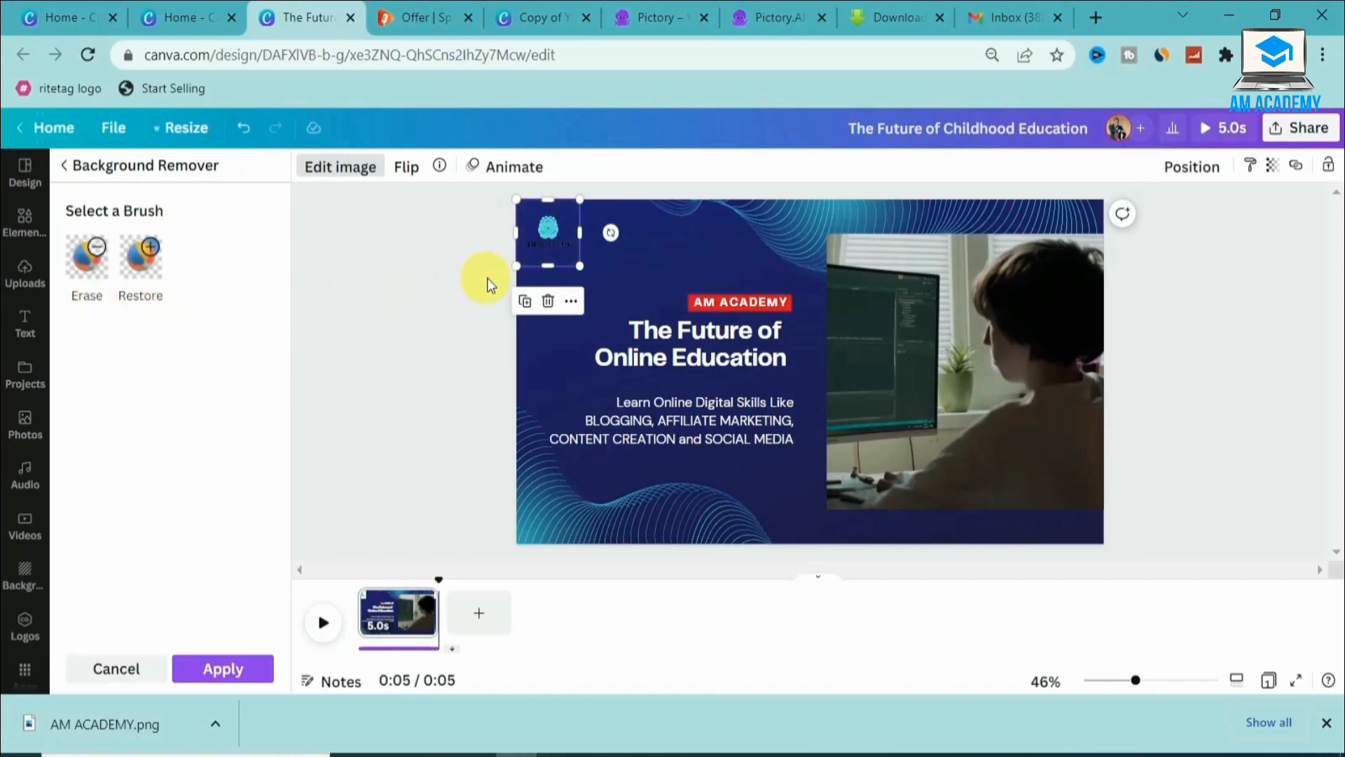
# Enlarge the AM ACADEMY logo to roughly twice its size, close the background remover and deselect the logo
pyautogui.moveTo(579, 267); pyautogui.dragTo(650, 338)
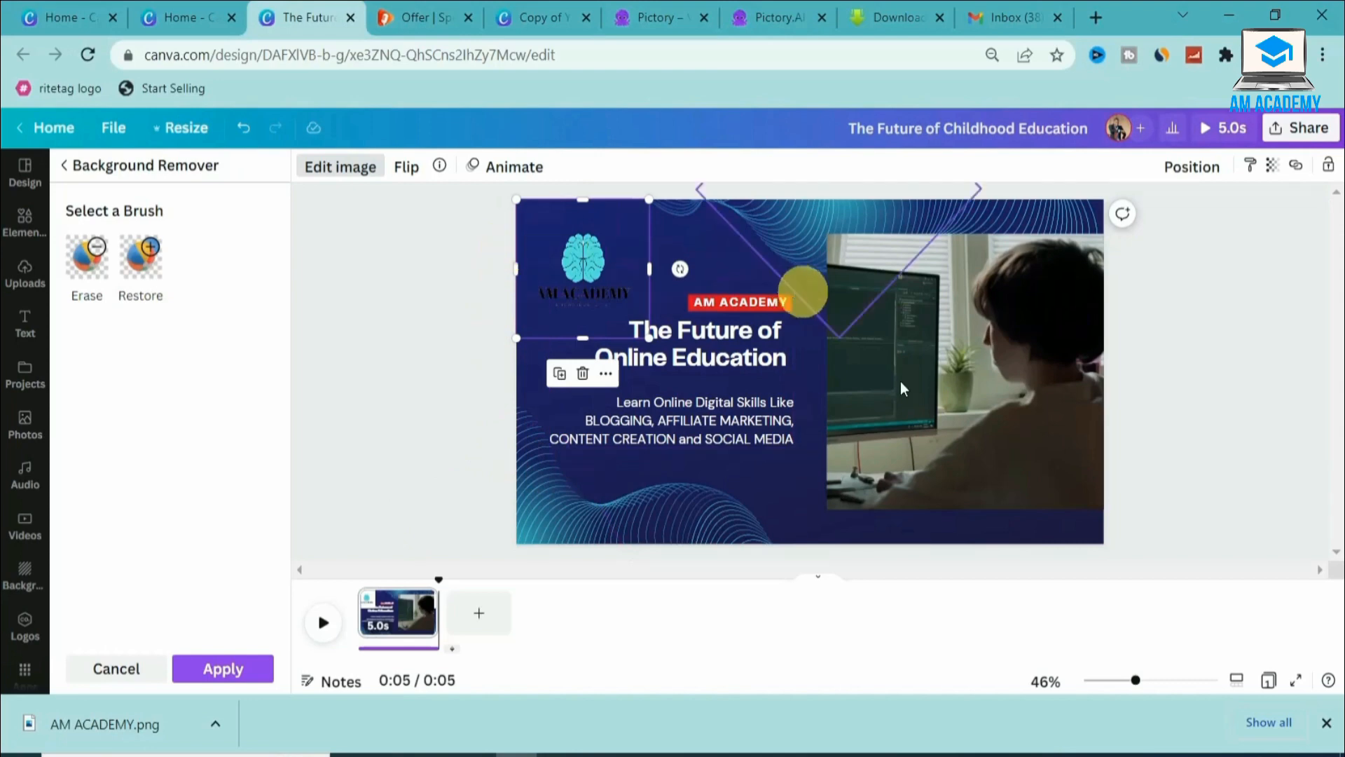
pyautogui.click(1150, 433)
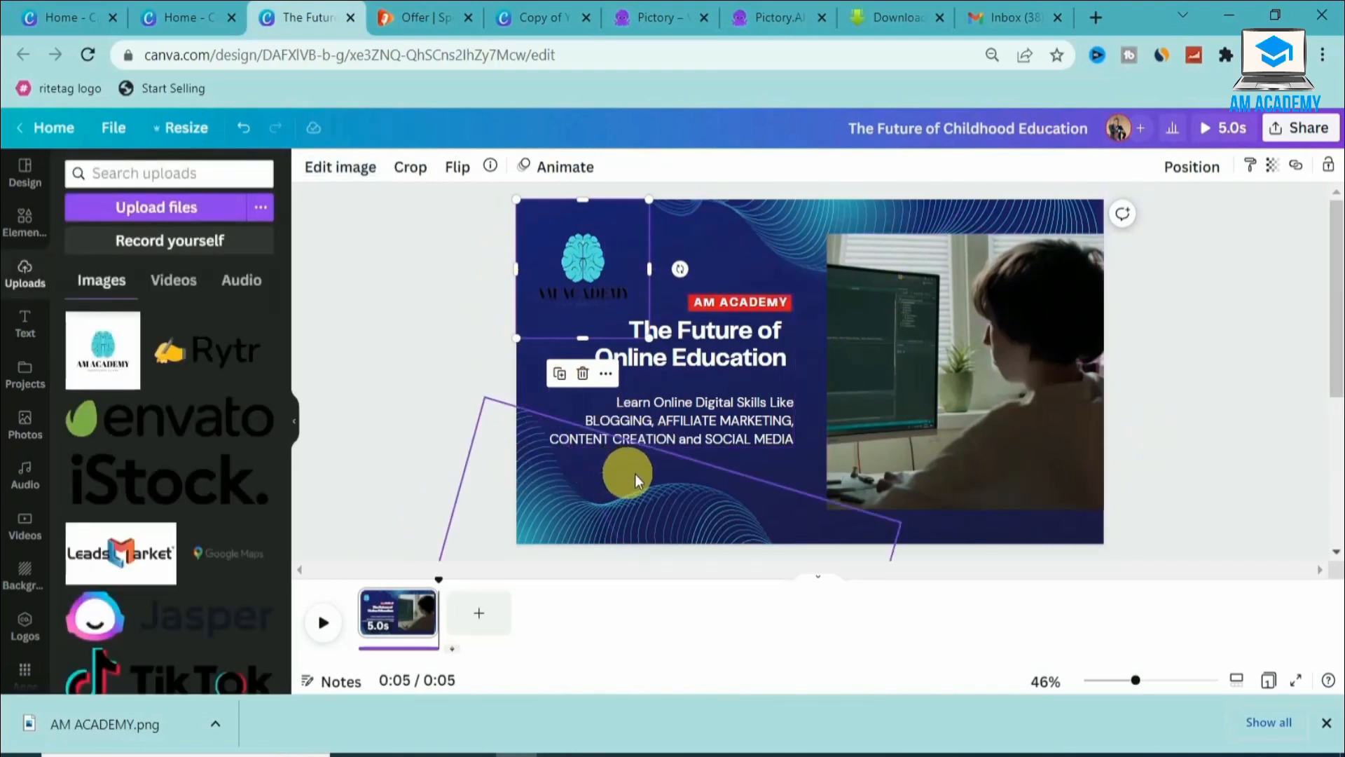
pyautogui.doubleClick(906, 516)
pyautogui.click(356, 285)
pyautogui.click(356, 284)
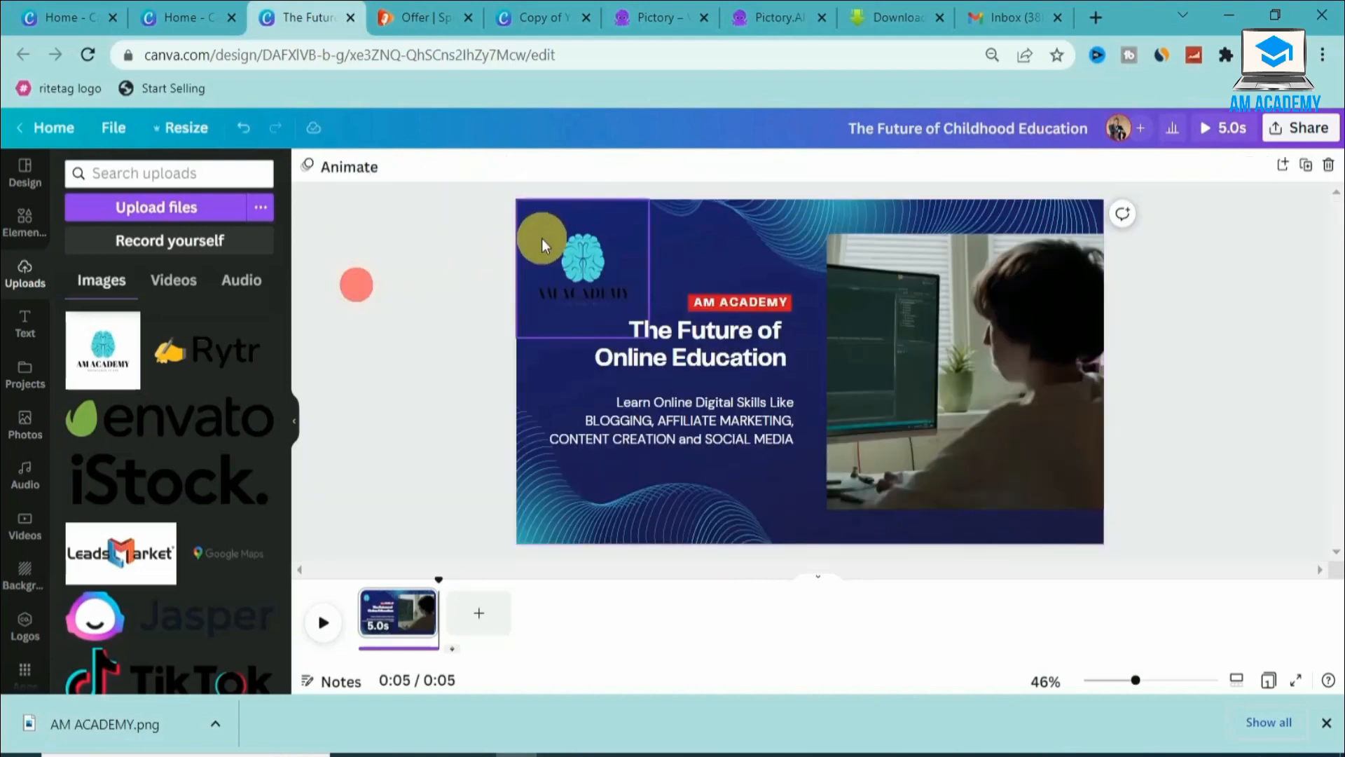
# Try light gray for the page background's dark blue colour, and settle on white
pyautogui.click(532, 357)
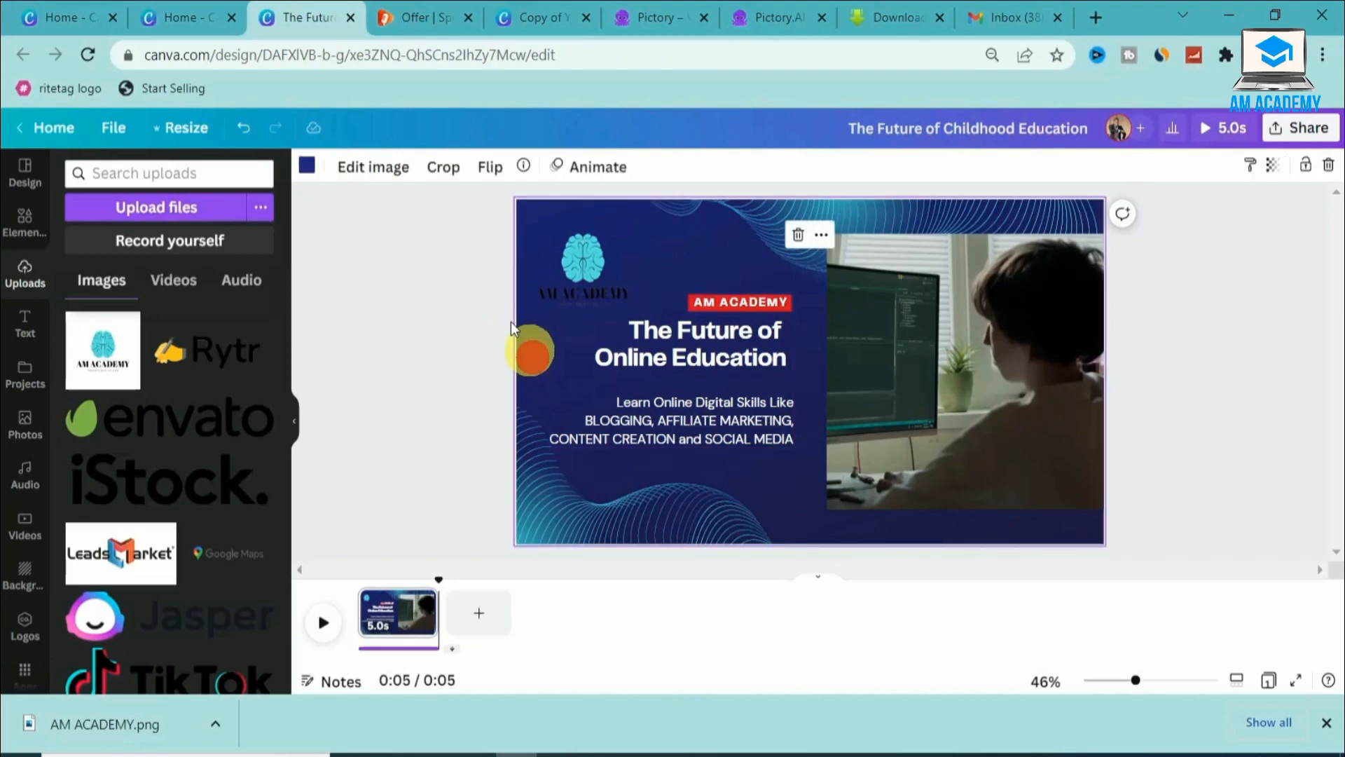
pyautogui.click(306, 165)
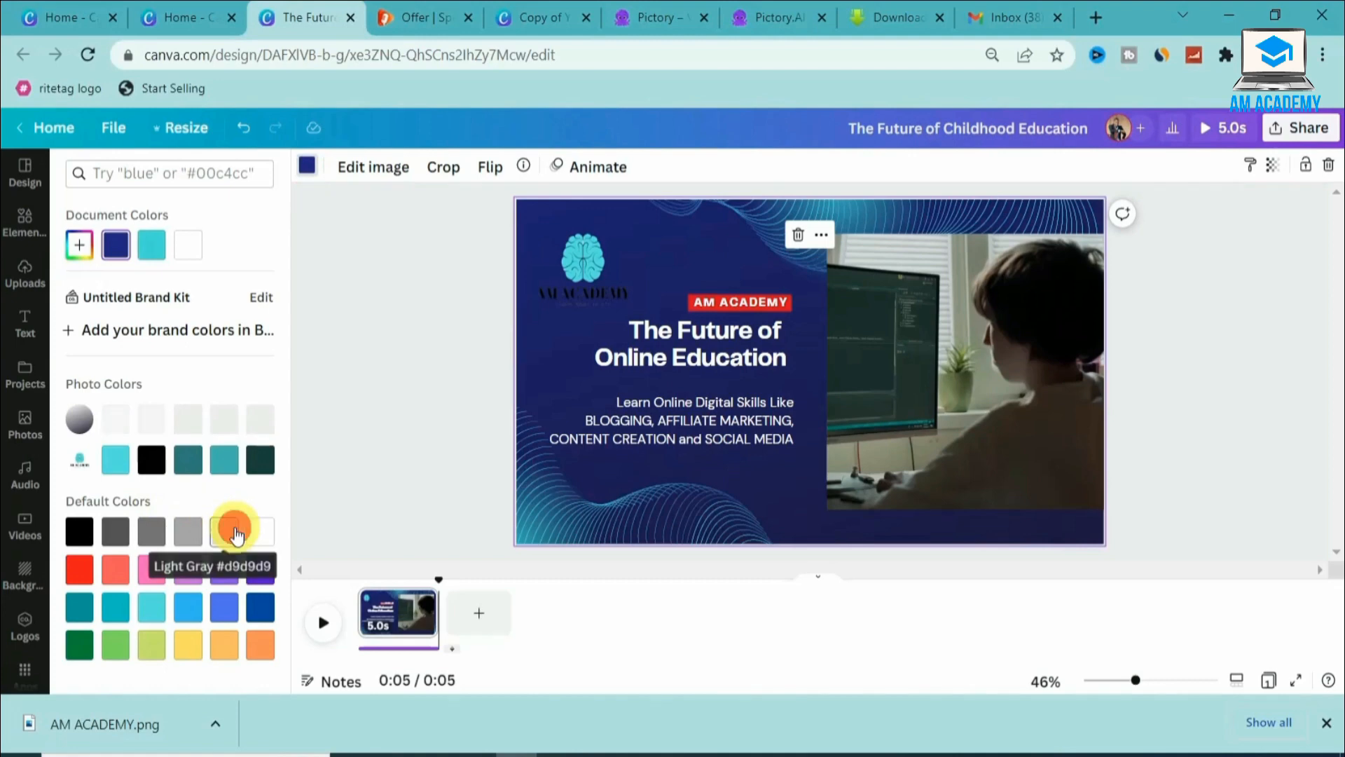
pyautogui.click(237, 532)
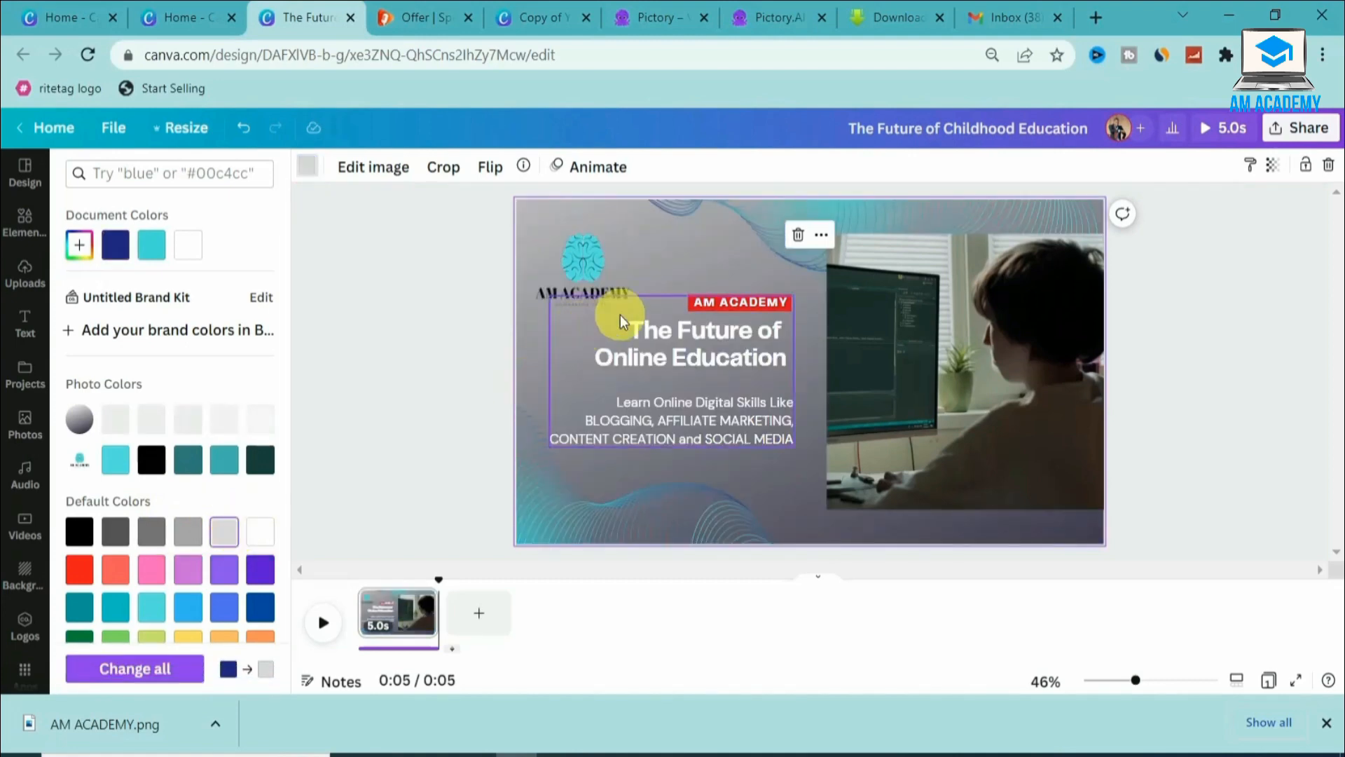
pyautogui.click(259, 534)
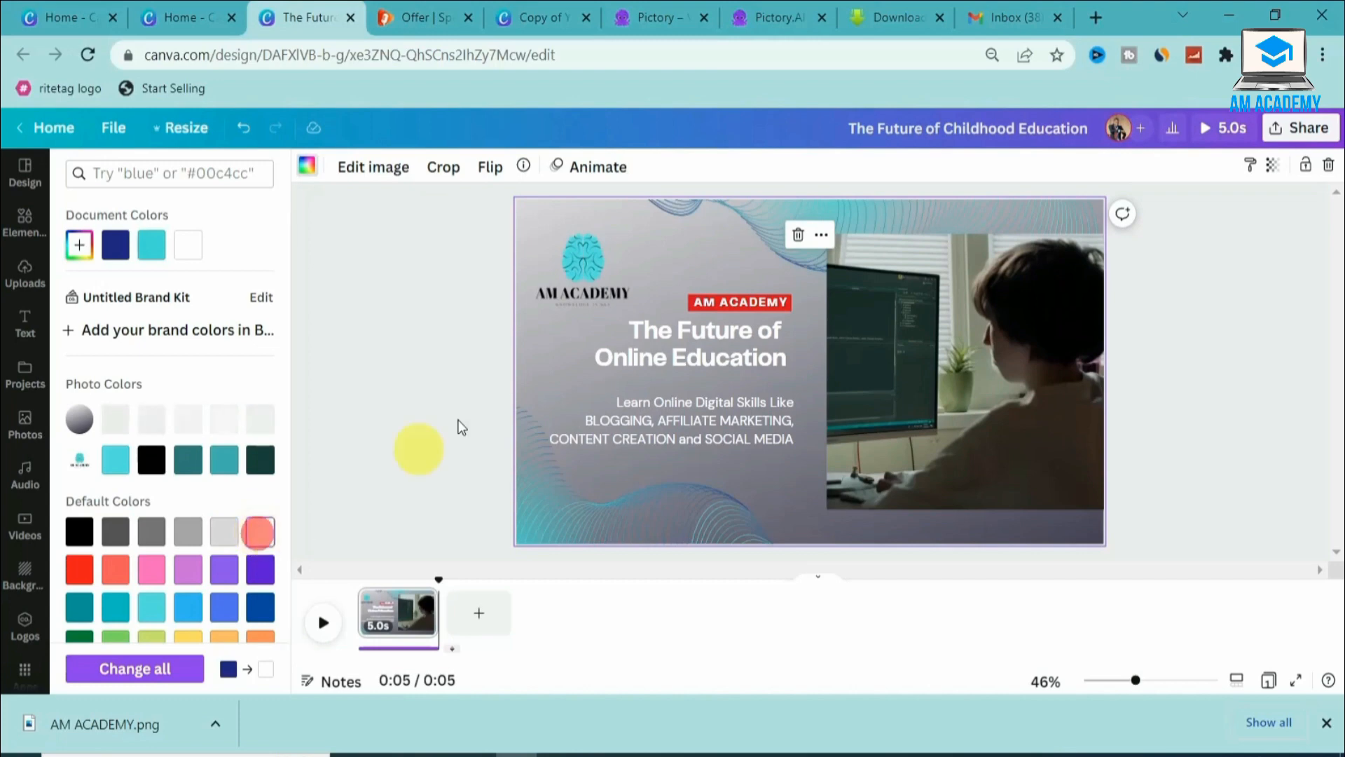
# Move the AM ACADEMY logo closer to the page's upper-left corner and shrink it slightly
pyautogui.moveTo(582, 286); pyautogui.dragTo(562, 255)
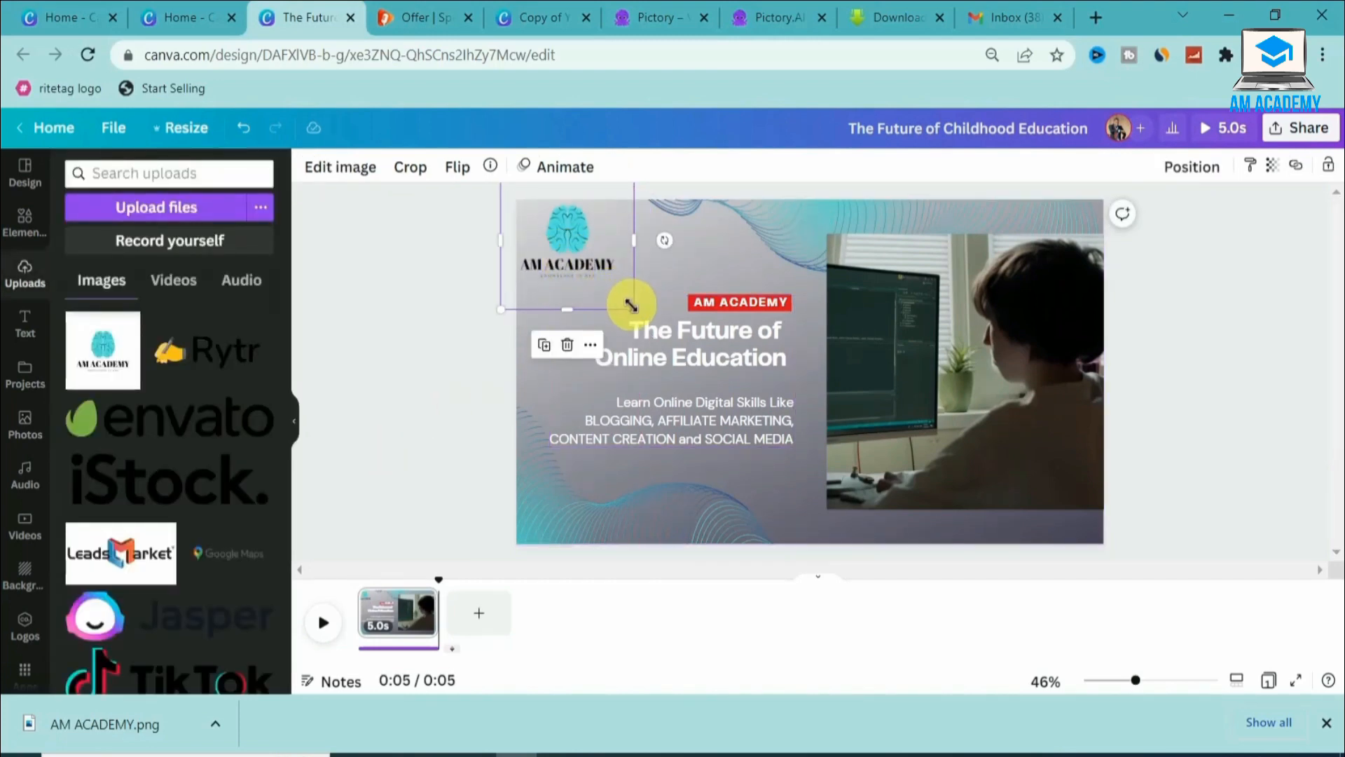
pyautogui.moveTo(631, 305); pyautogui.dragTo(618, 294)
pyautogui.moveTo(569, 241); pyautogui.dragTo(575, 247)
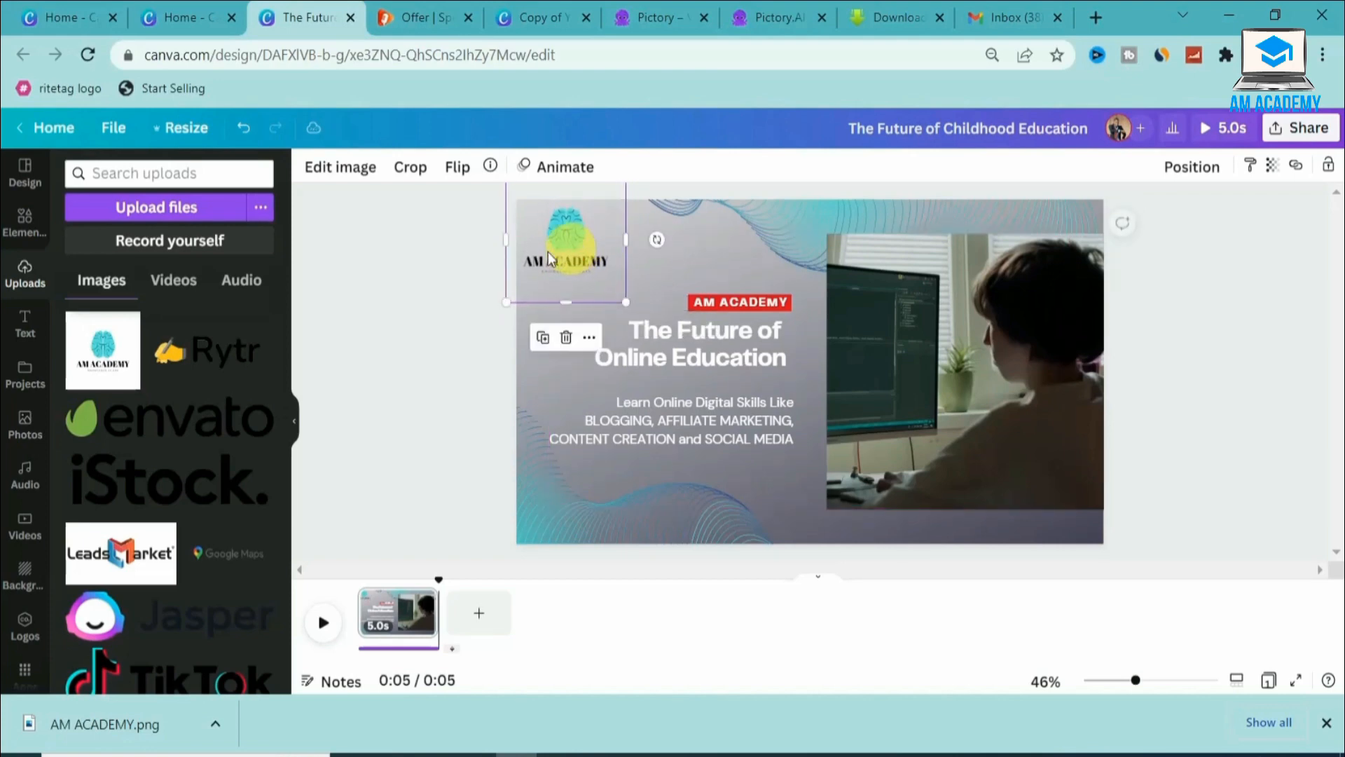
pyautogui.click(424, 300)
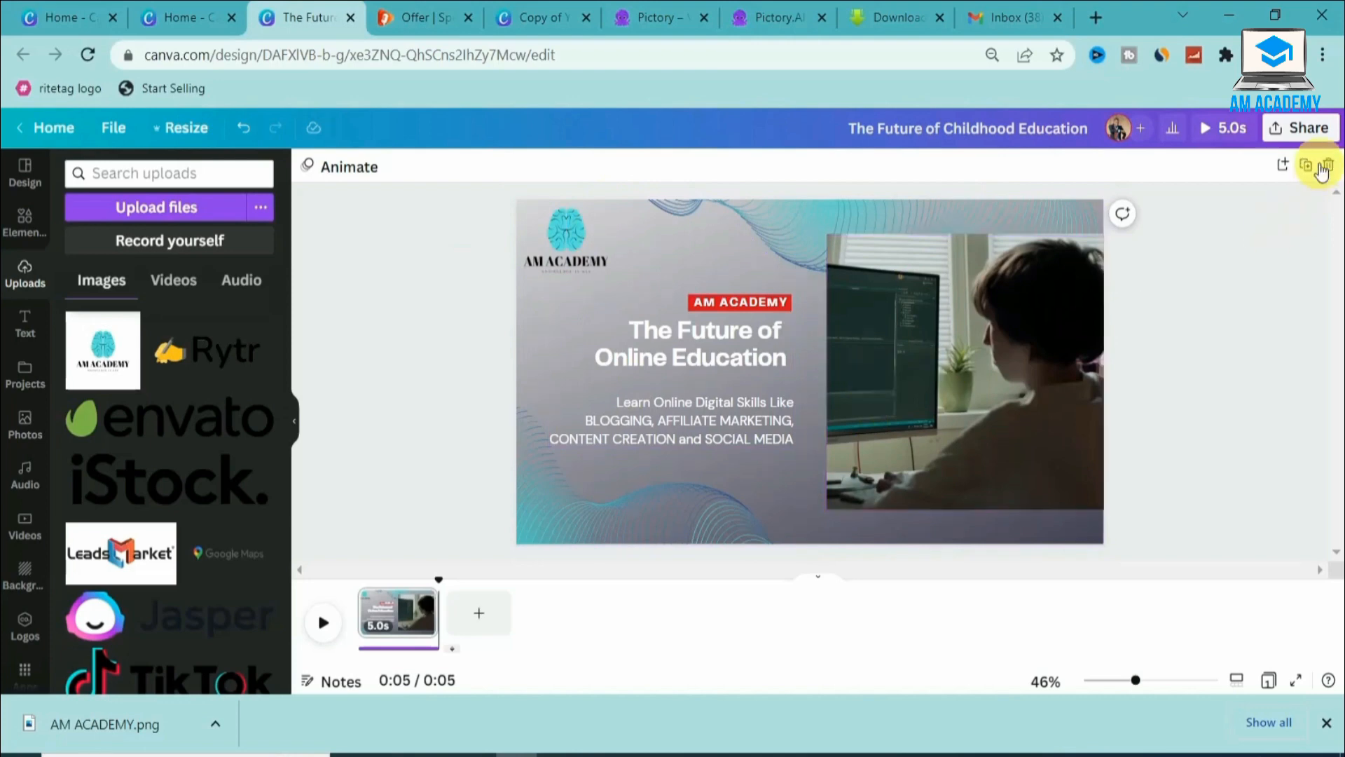
# Download the intro as an MP4 video at 1080p (HD) quality and dismiss the sharing pop-up
pyautogui.click(1304, 131)
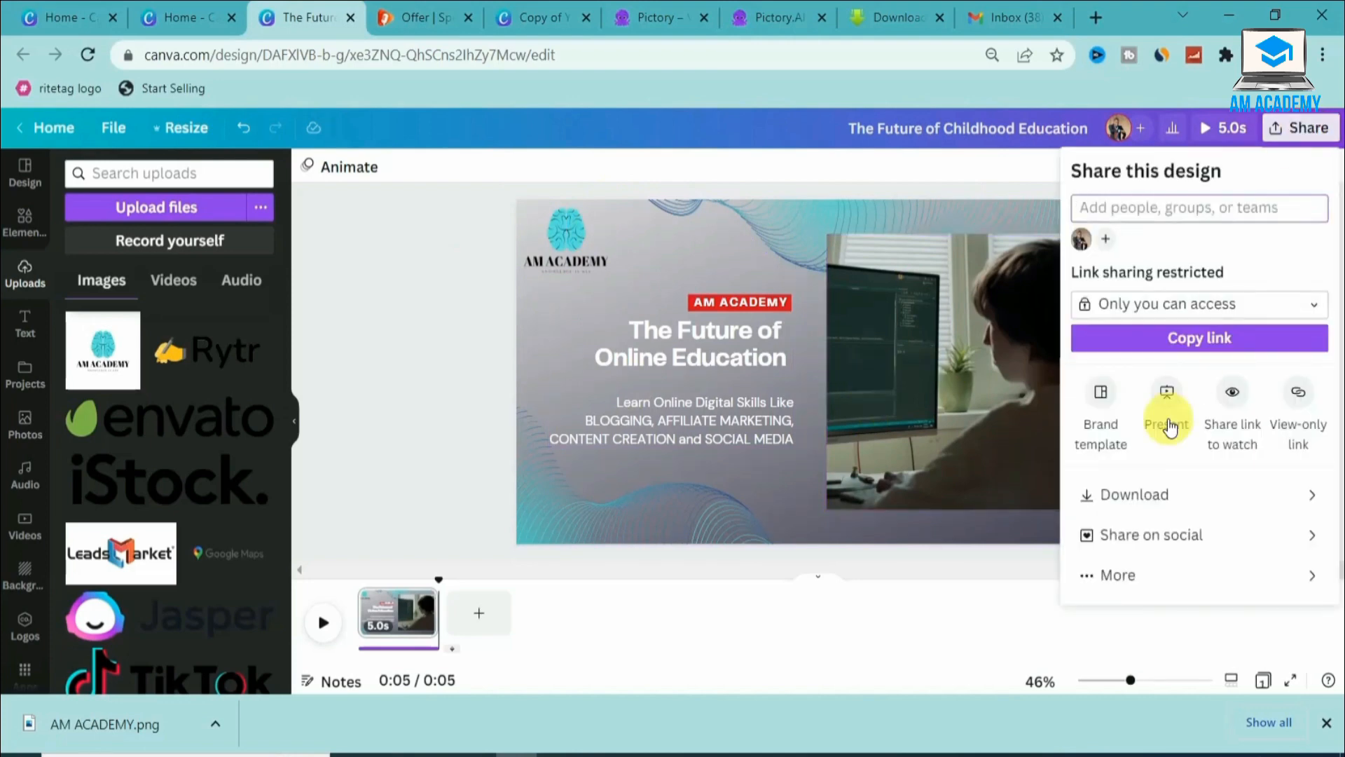
pyautogui.click(1169, 496)
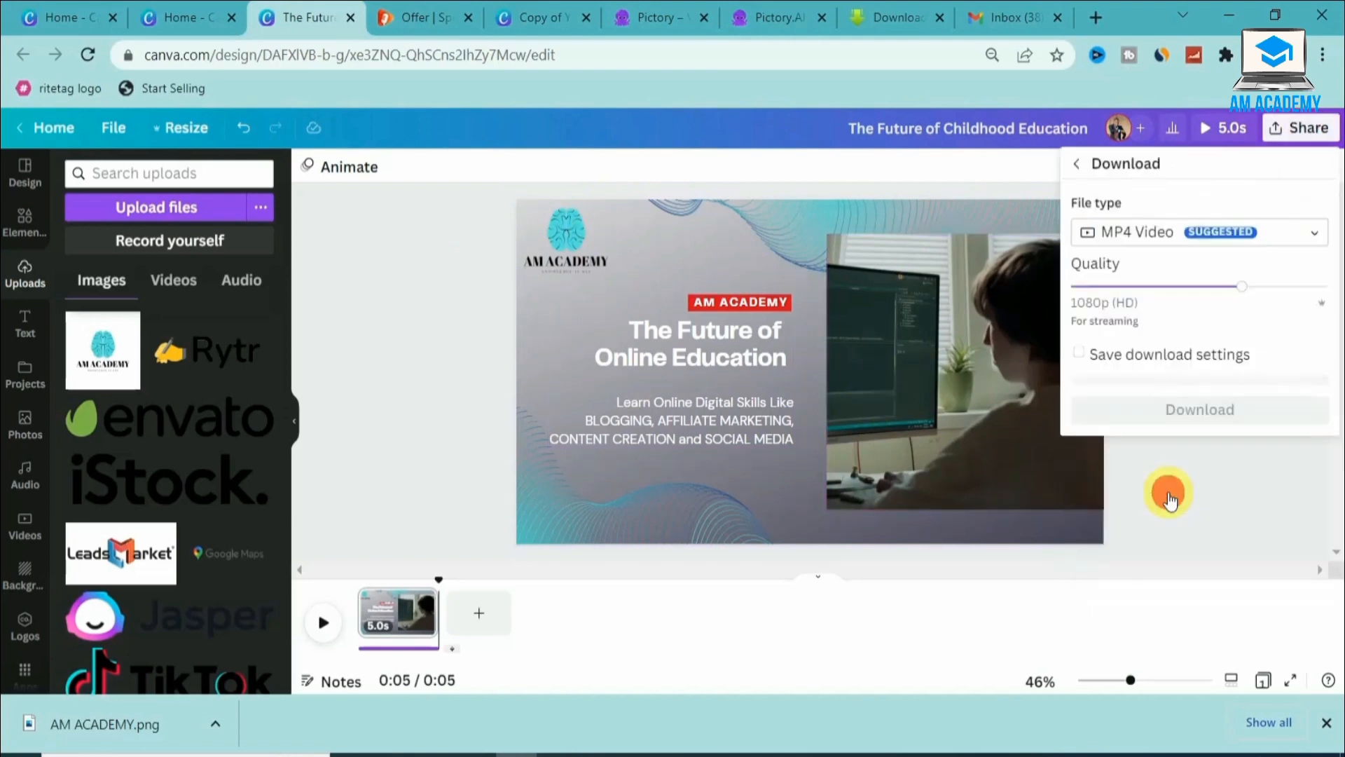
pyautogui.click(1176, 414)
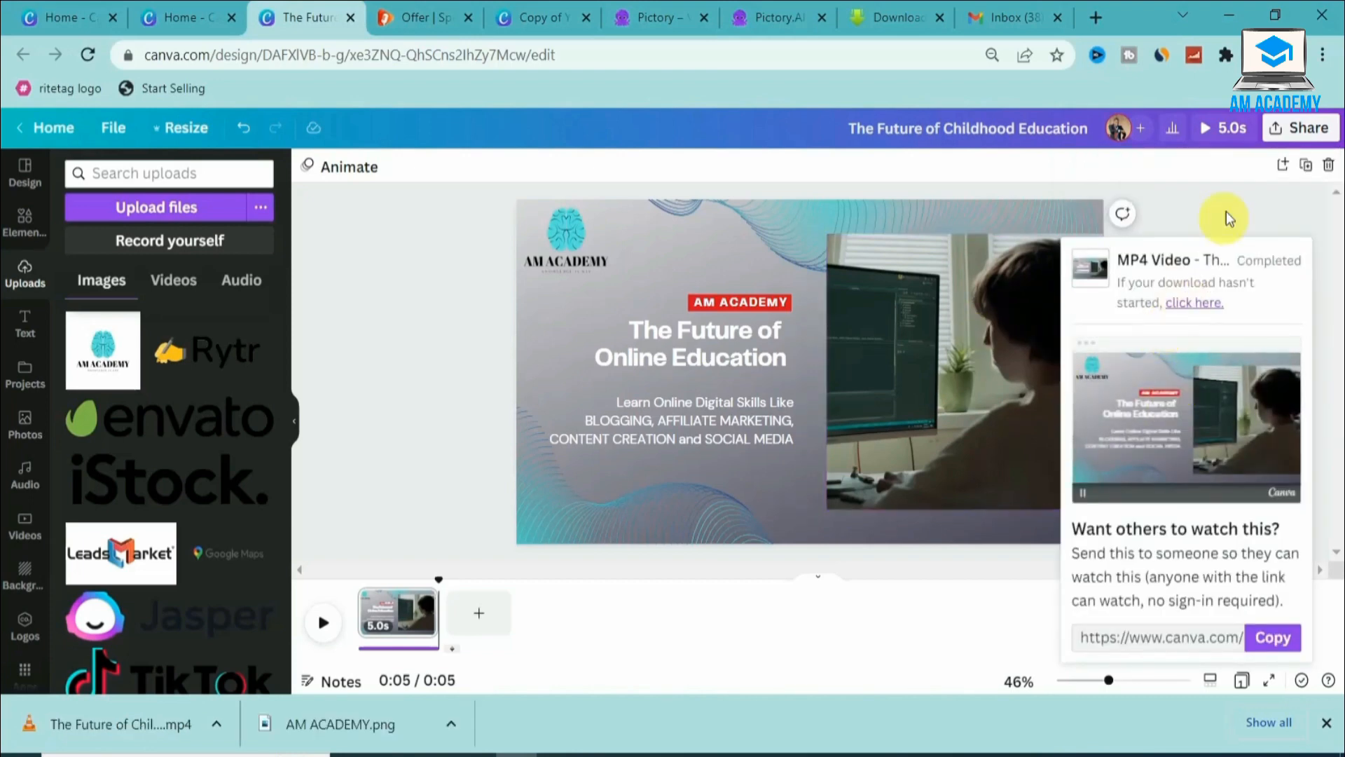
pyautogui.click(459, 253)
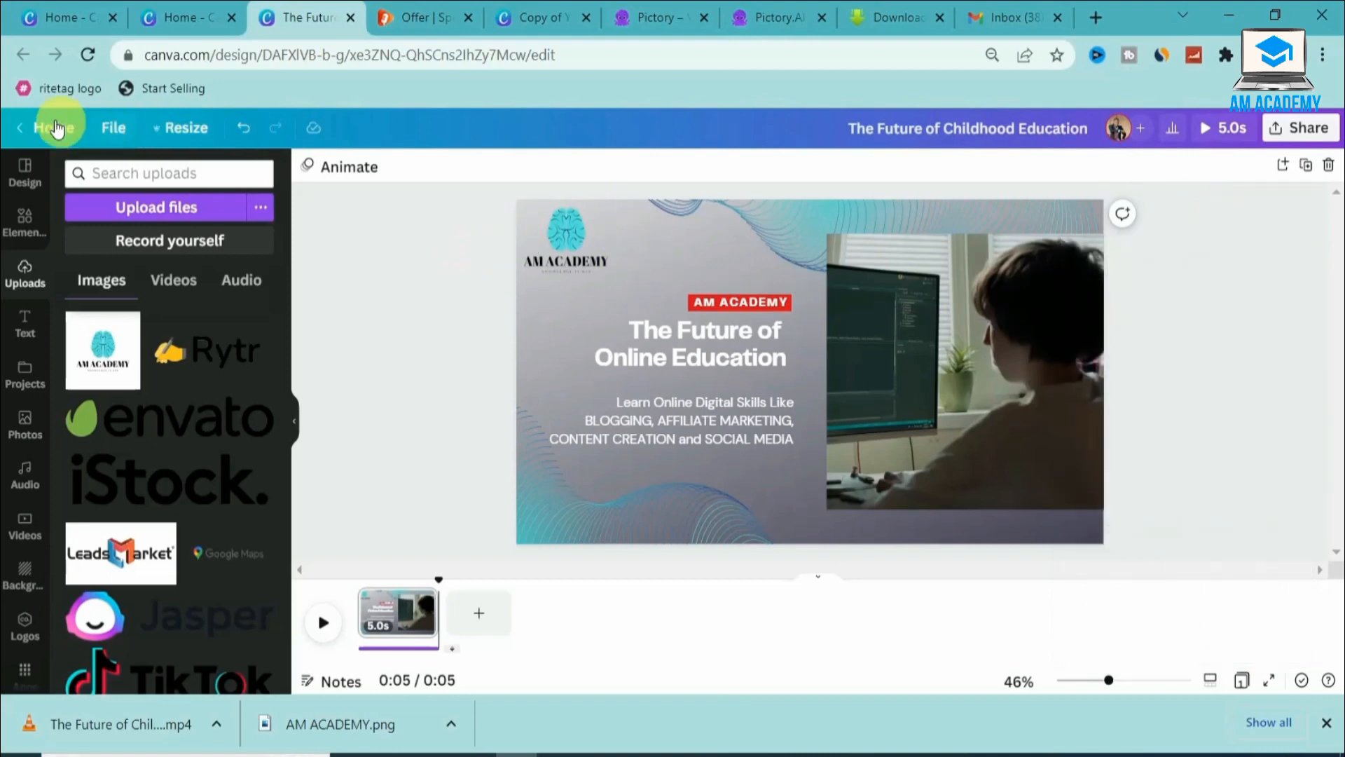
# Return to the home page and search the design types for "OUTRO"
pyautogui.click(50, 126)
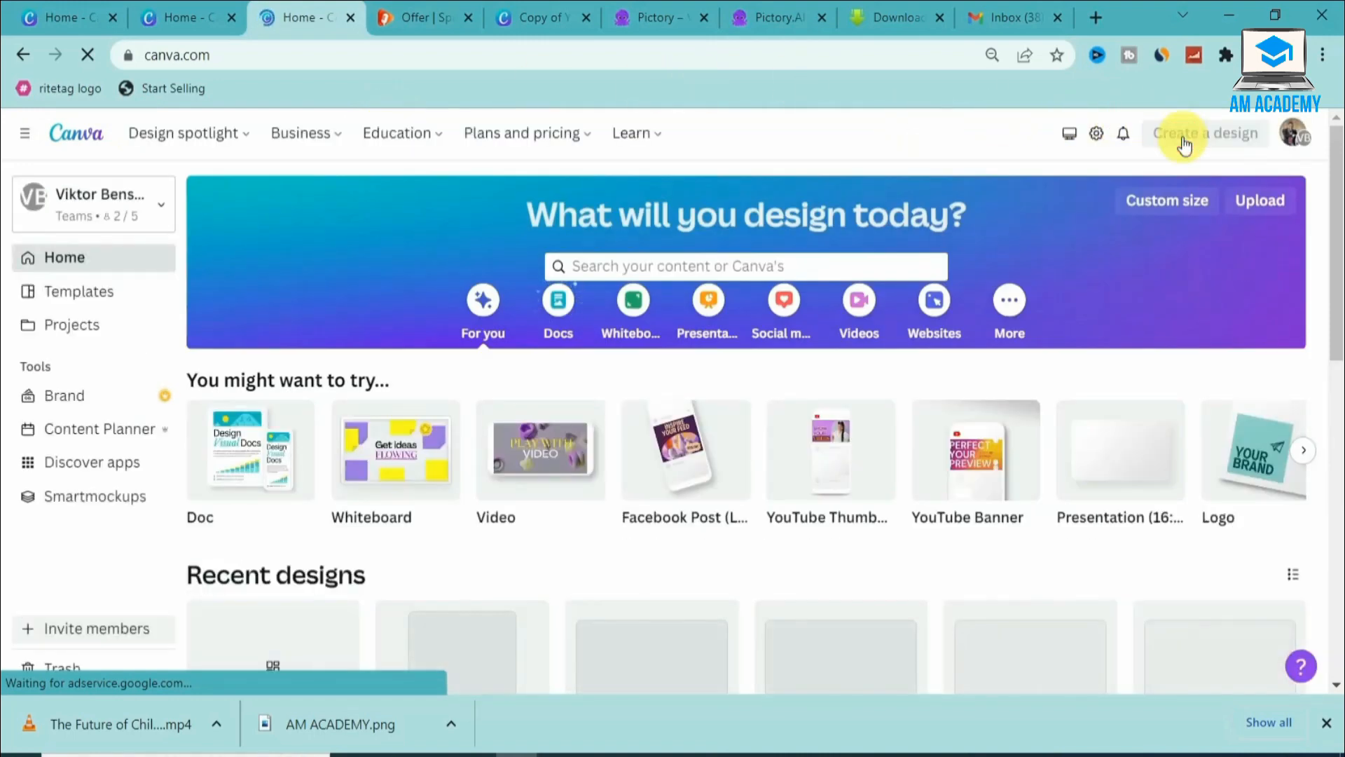
pyautogui.click(1181, 139)
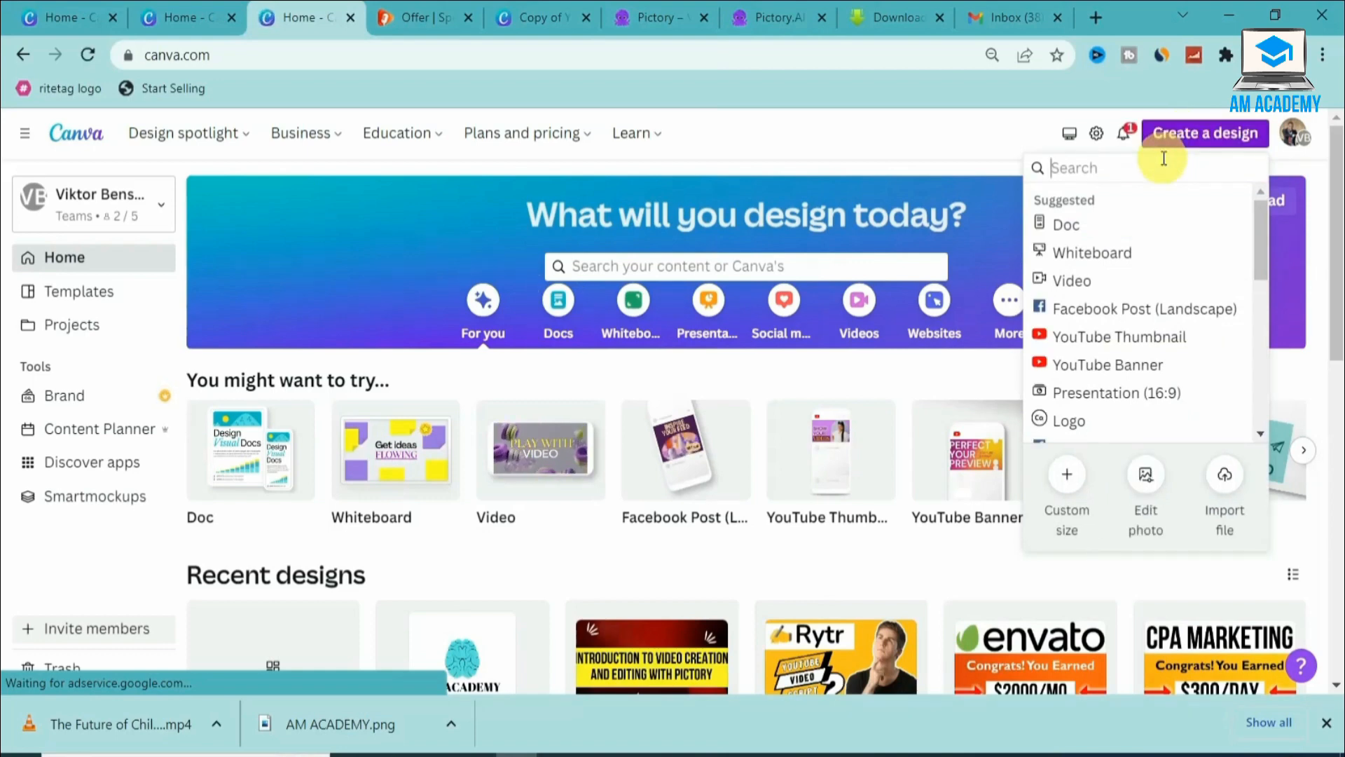
pyautogui.write('O')
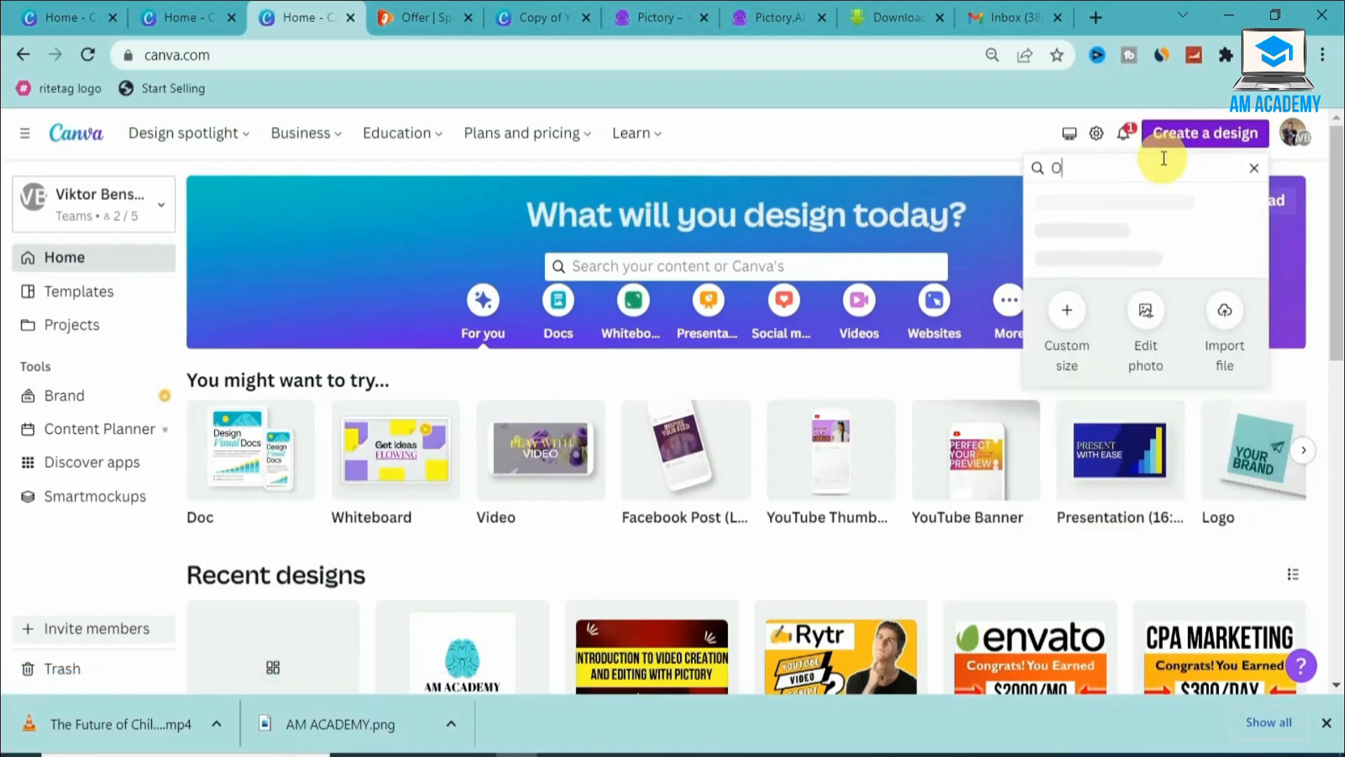
pyautogui.write('UTRO')
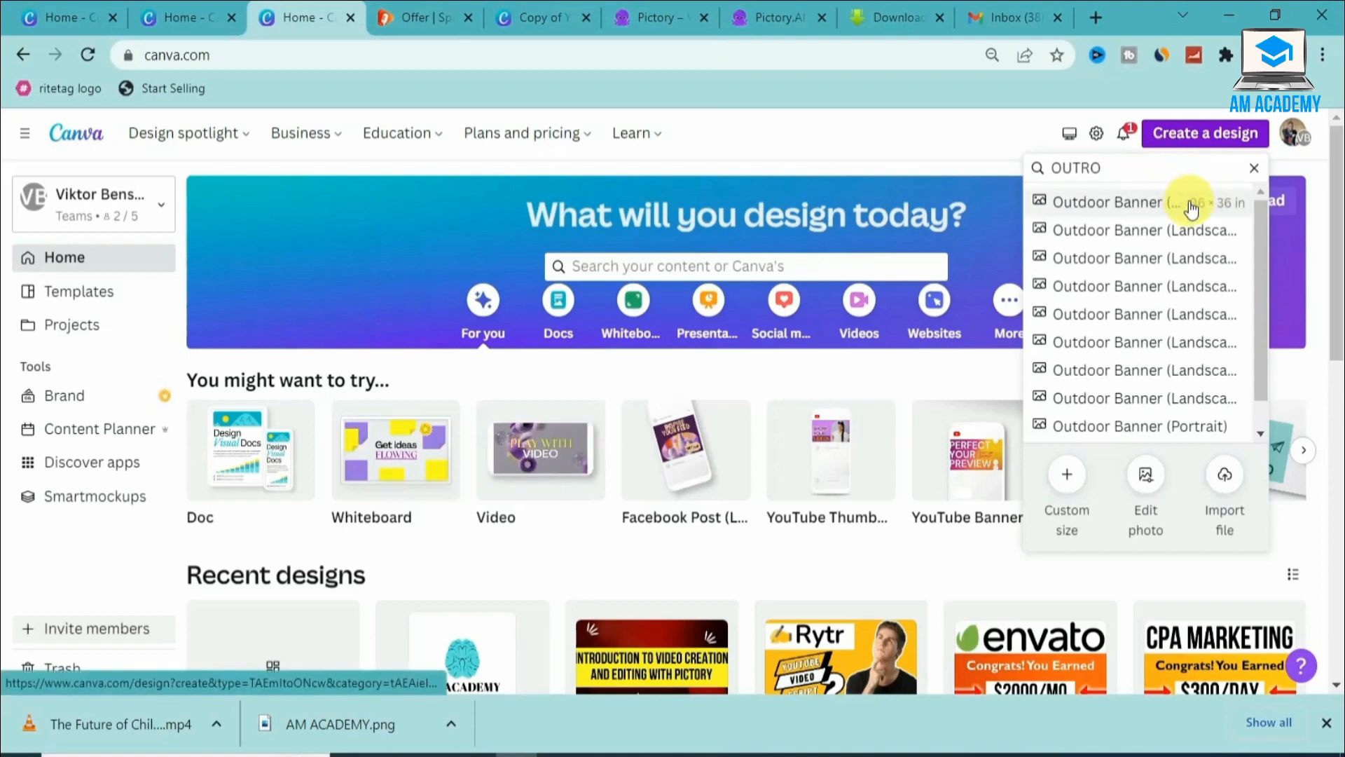
# Change the design type search to "INTRO"
pyautogui.click(1076, 172)
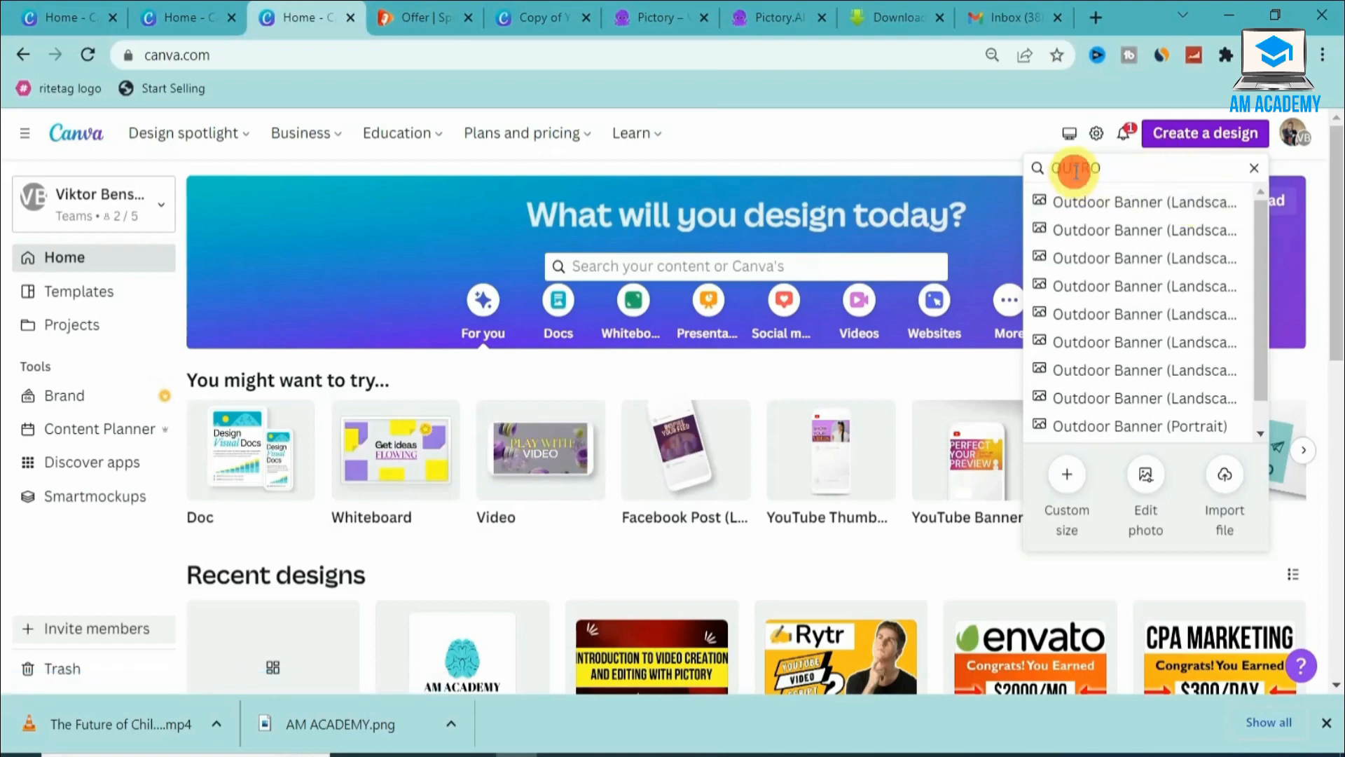
pyautogui.press('BackSpace')
pyautogui.press('BackSpace')
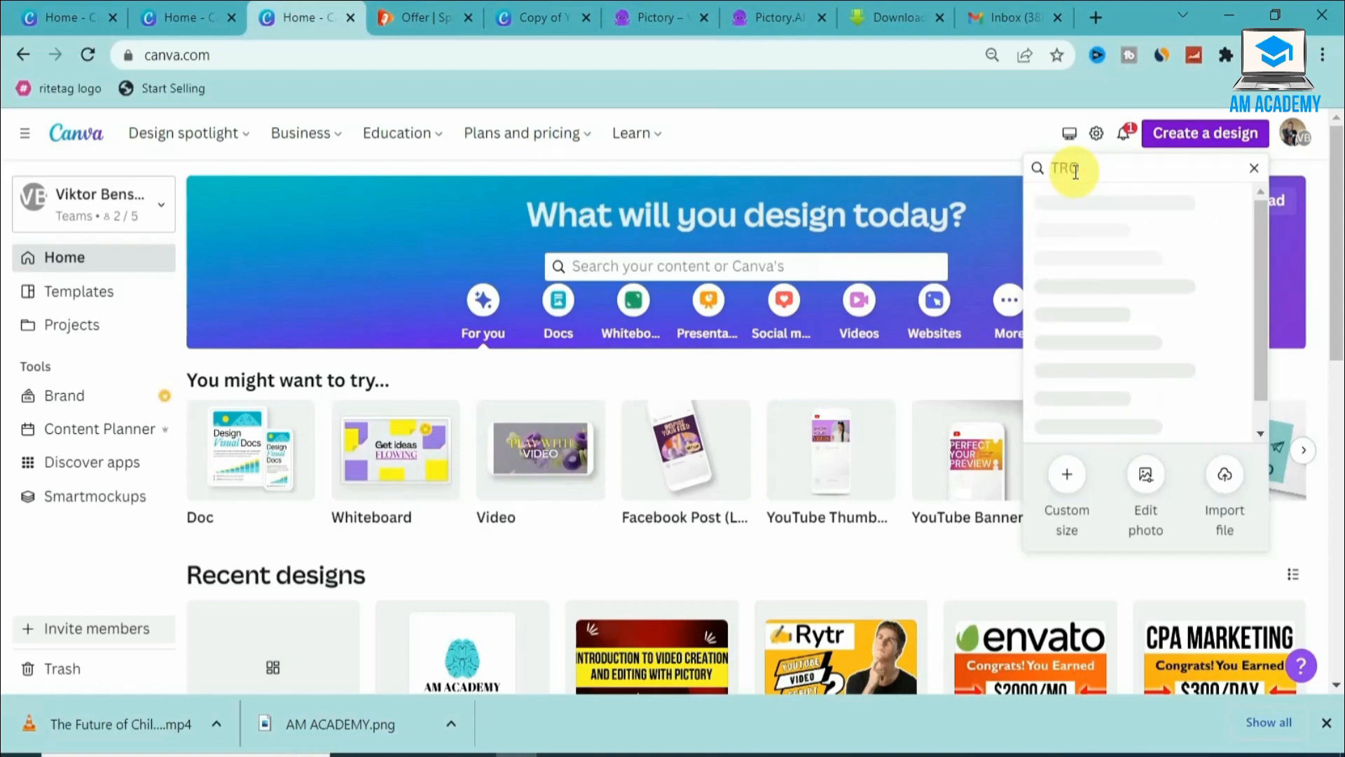
pyautogui.write('IN')
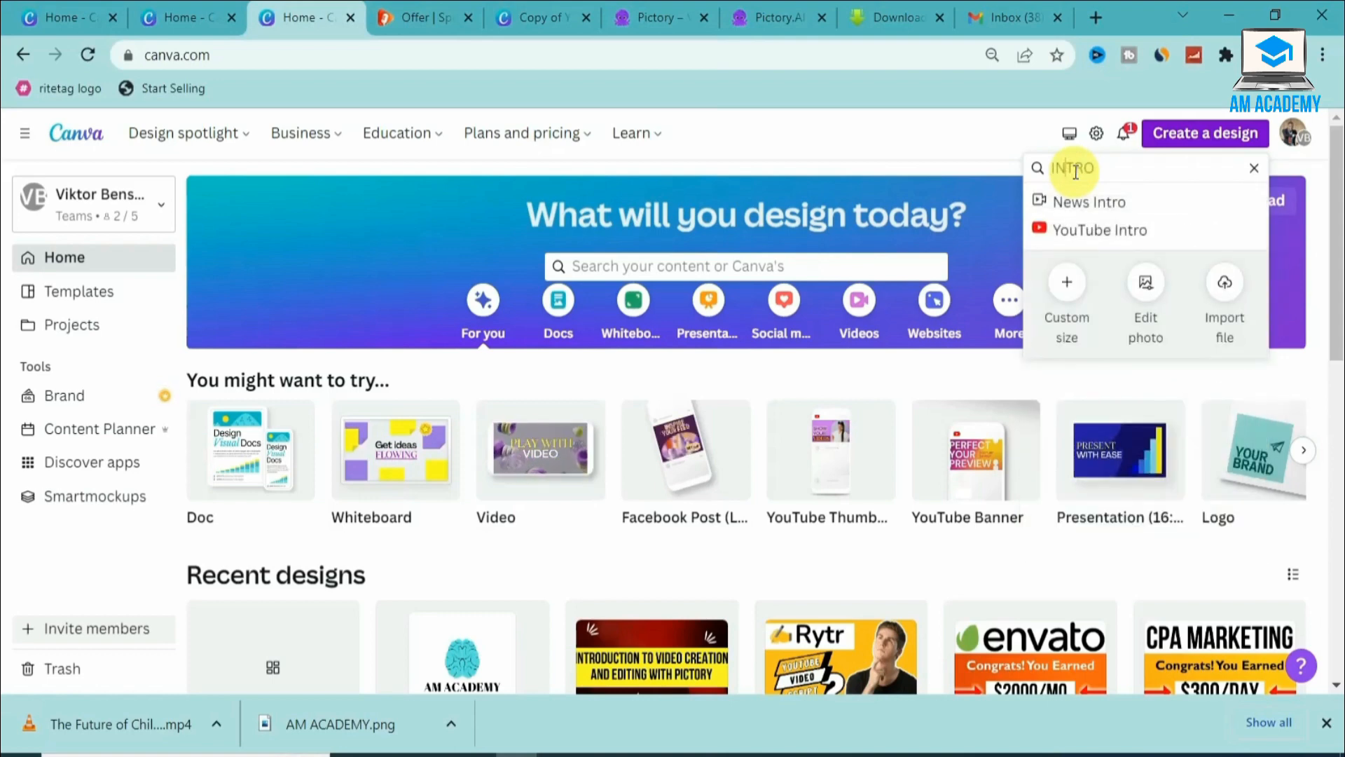
# Create a new YouTube Intro design and search its templates for "education"
pyautogui.click(1100, 231)
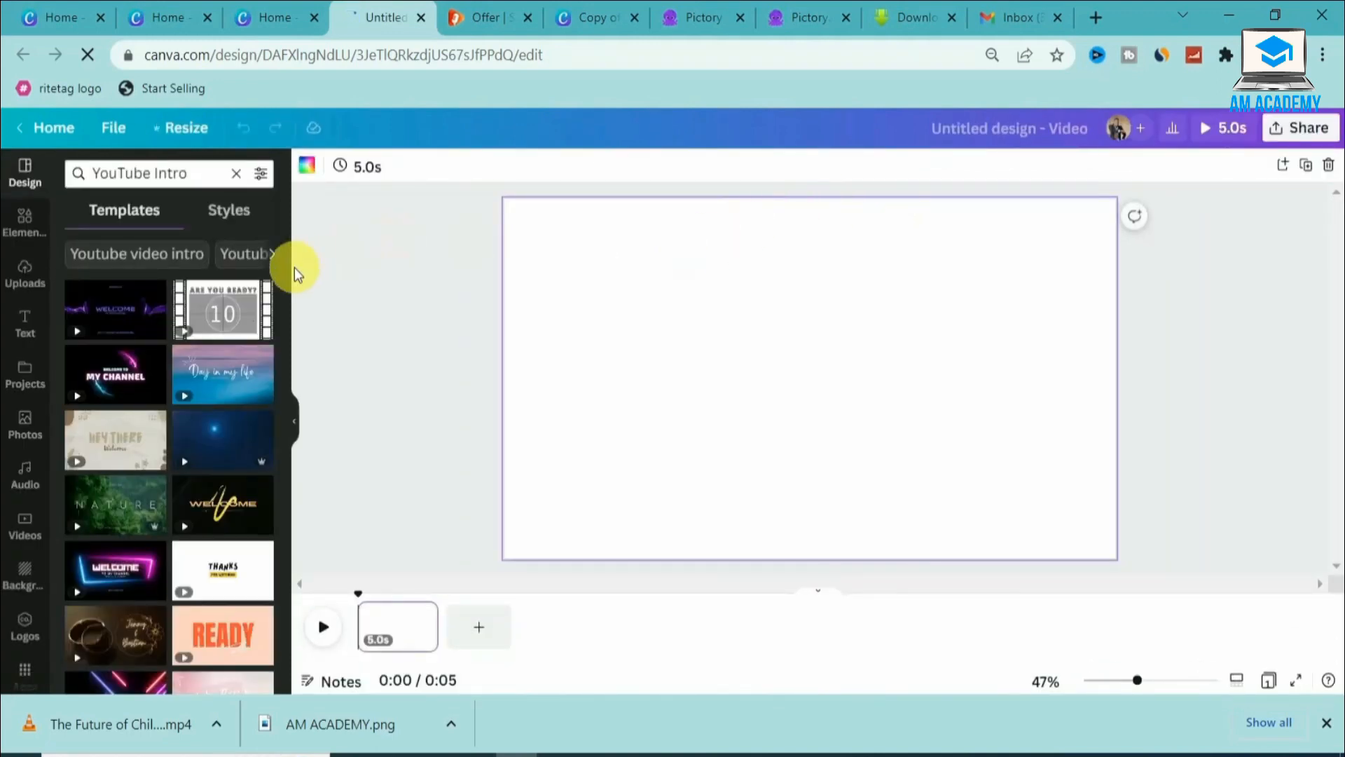
pyautogui.click(173, 173)
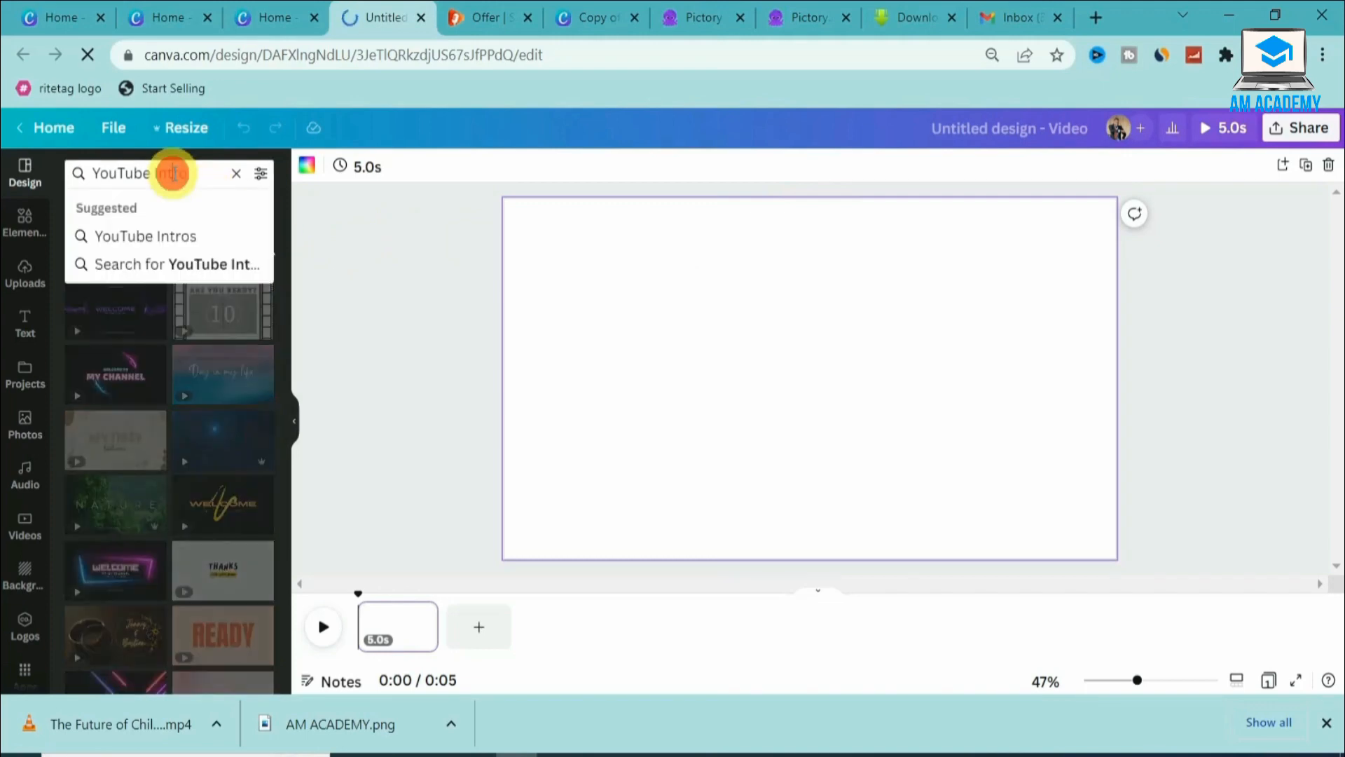
pyautogui.doubleClick(175, 174)
pyautogui.write('ED')
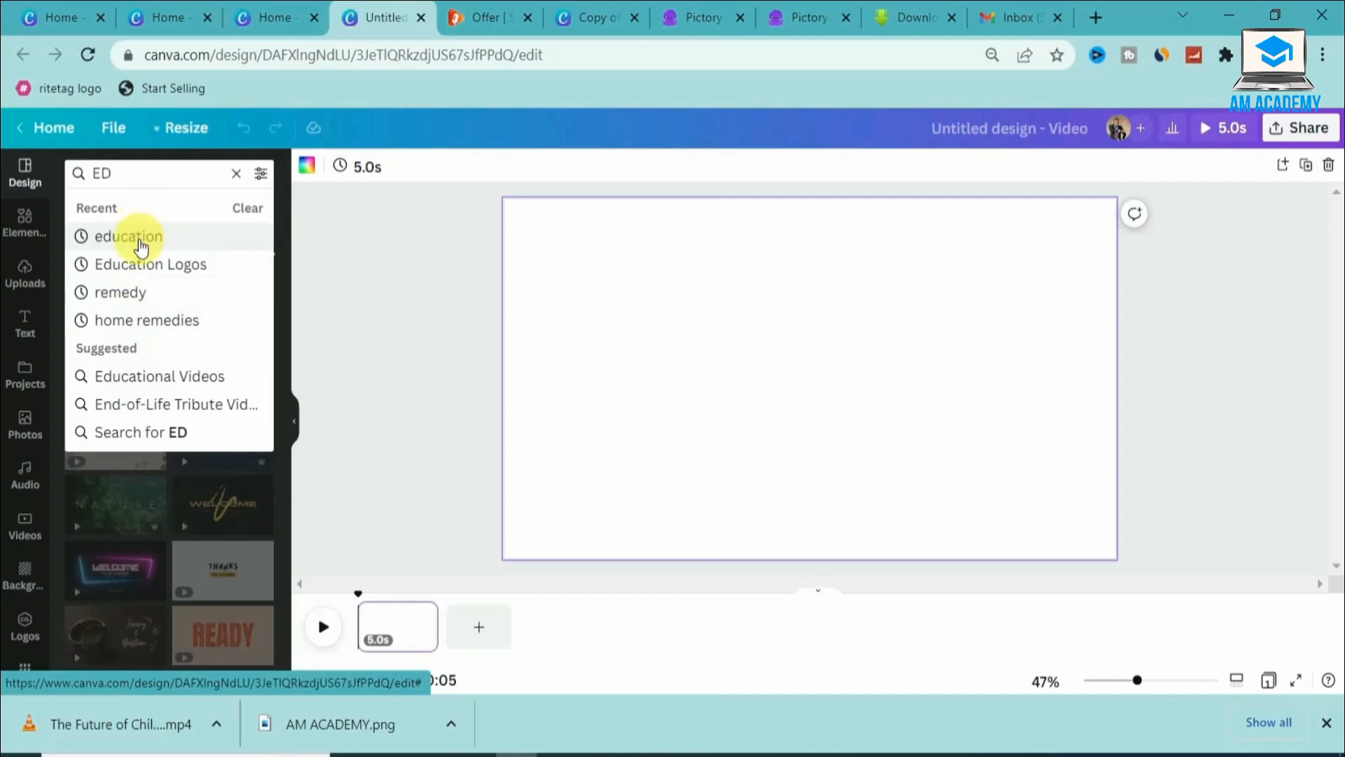
pyautogui.click(141, 247)
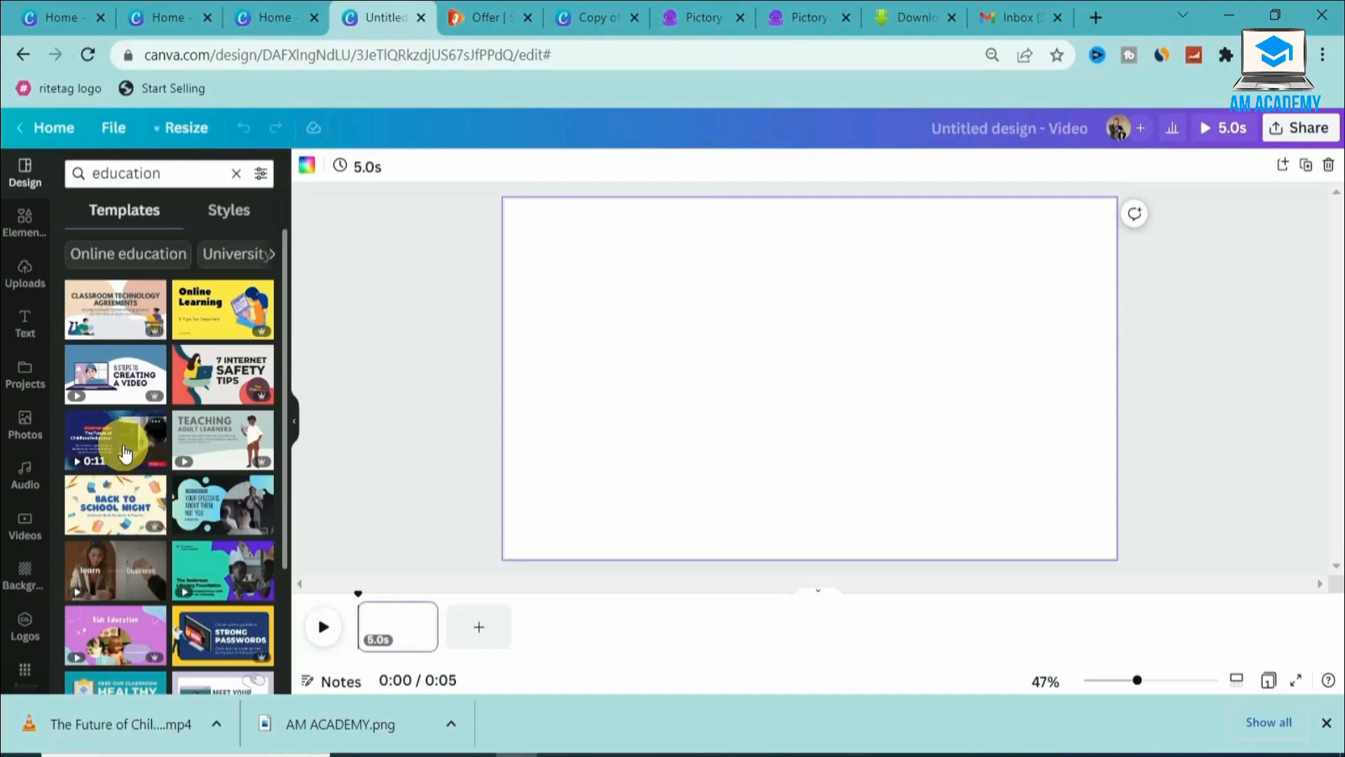
# Open the Dark Blue Cyan Red Modern Tech News Video template and apply only its reporter page to the design
pyautogui.click(158, 426)
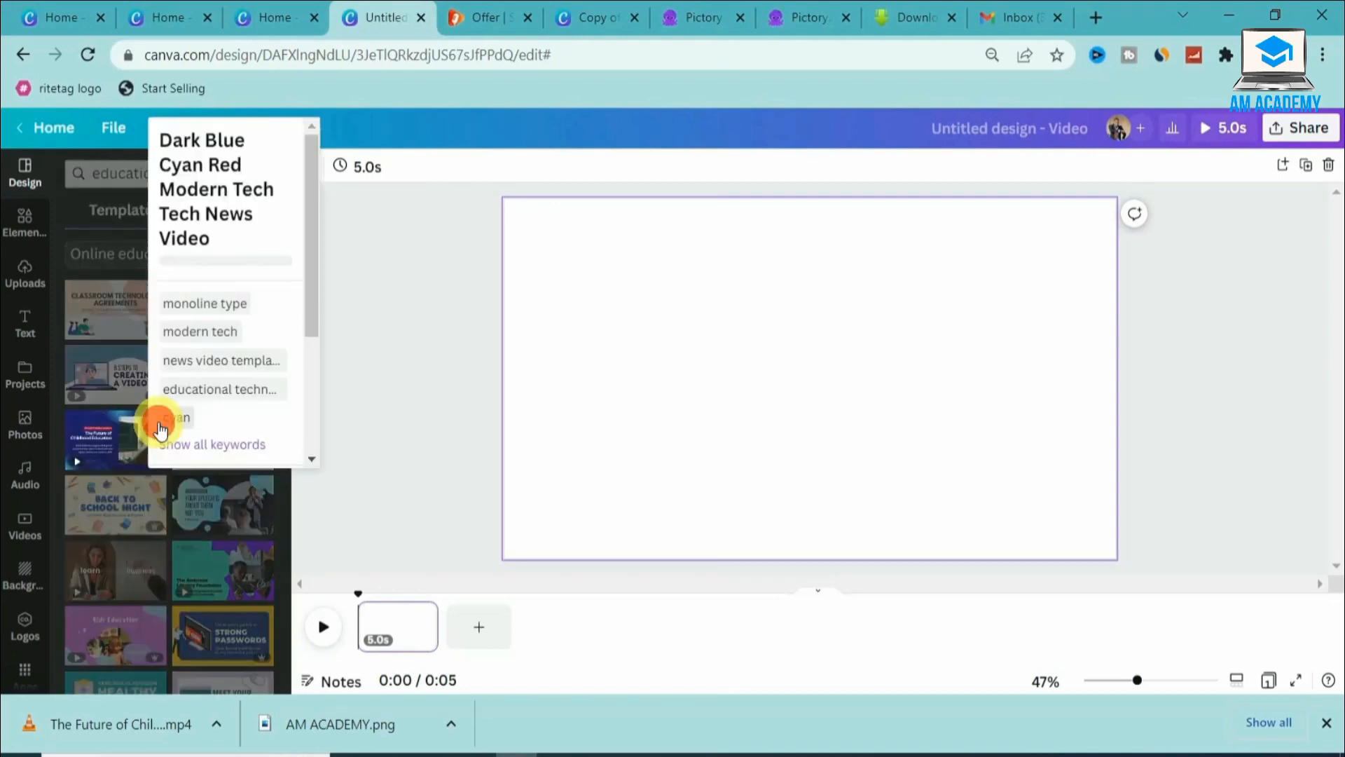
pyautogui.click(124, 439)
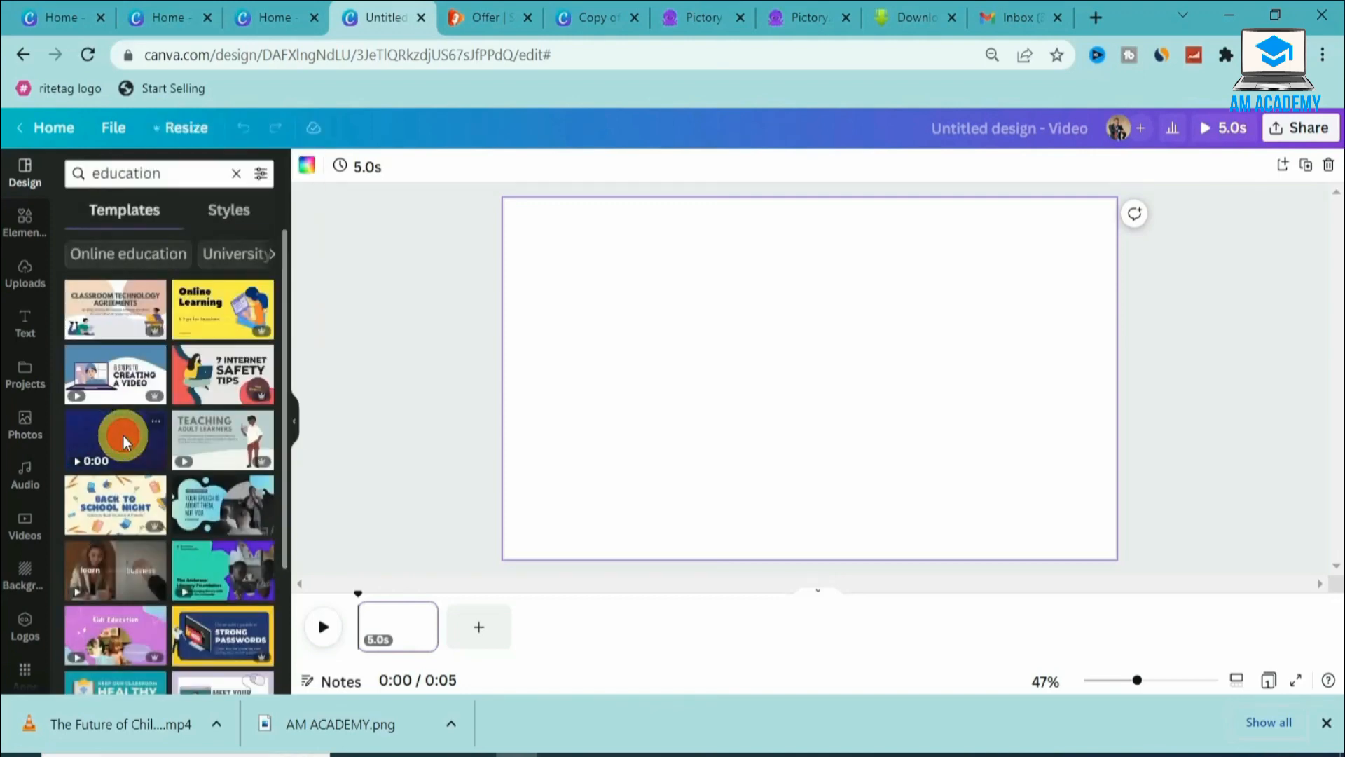
pyautogui.click(124, 439)
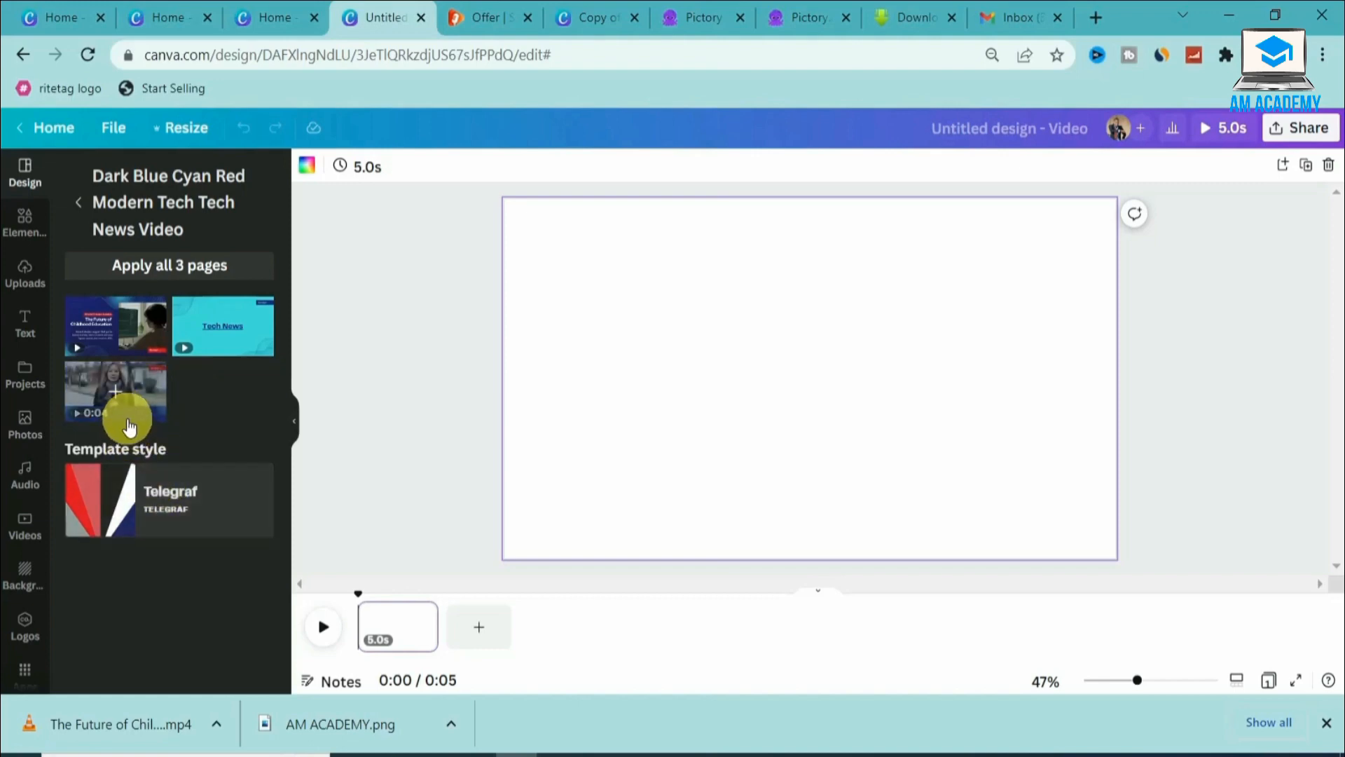
pyautogui.click(154, 393)
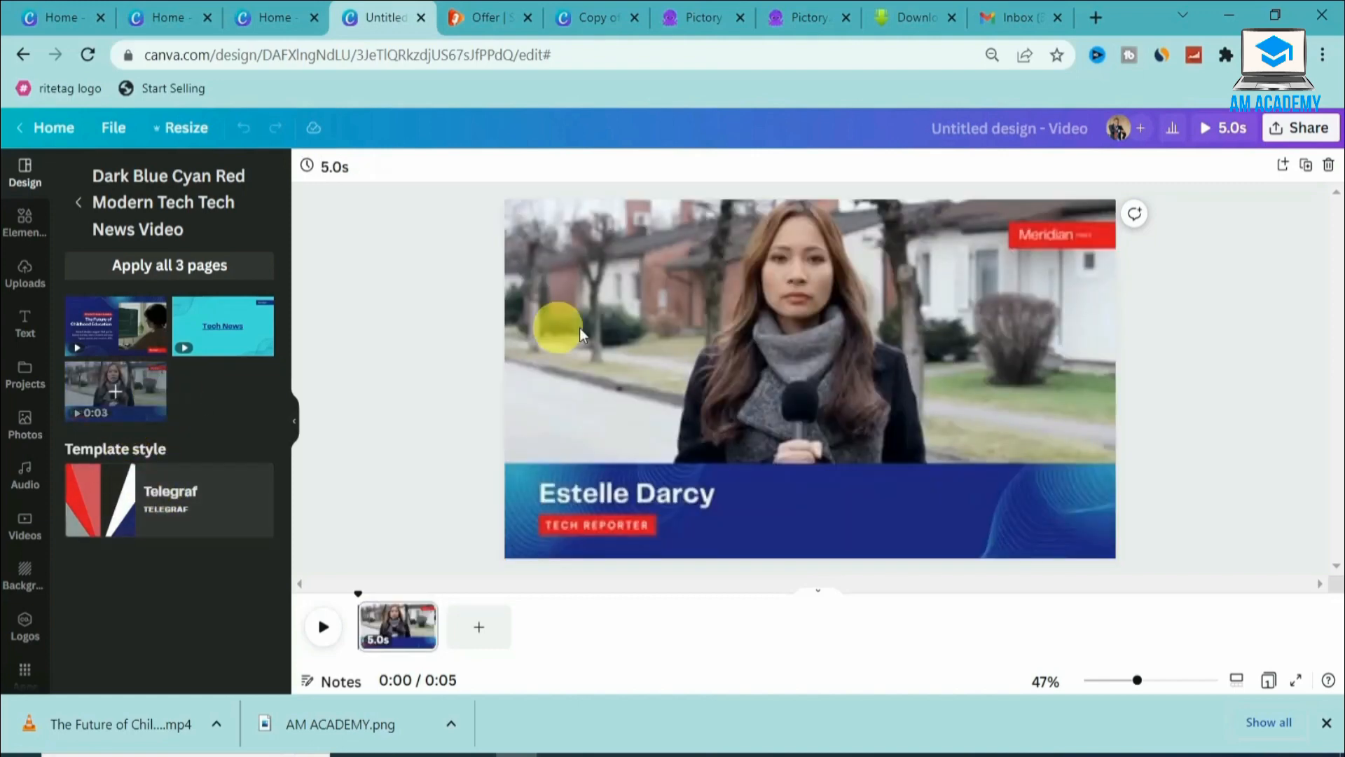
# Search the stock videos for "LEARNING", replace the reporter footage with the 11-second clip of a man using a laptop, and trim it to 4.9 s
pyautogui.click(757, 350)
pyautogui.click(757, 350)
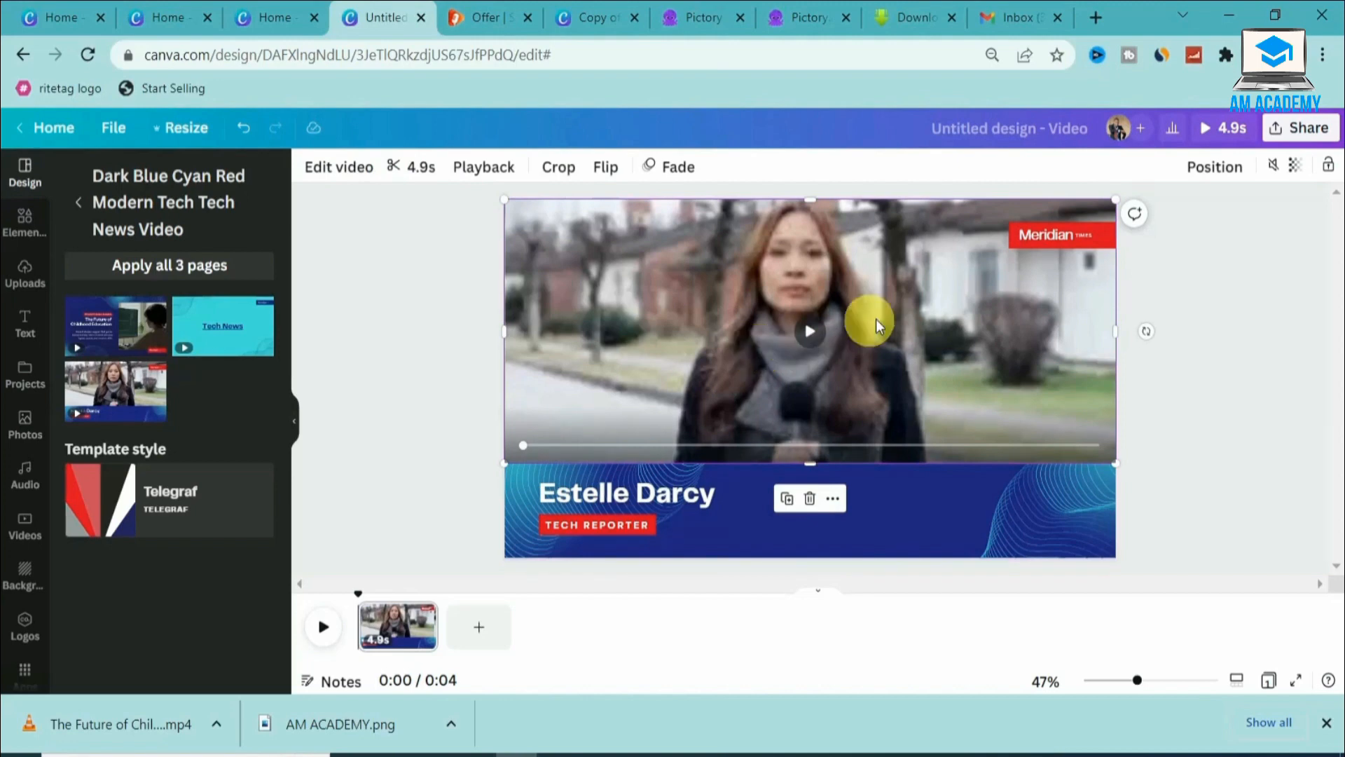
pyautogui.click(1200, 277)
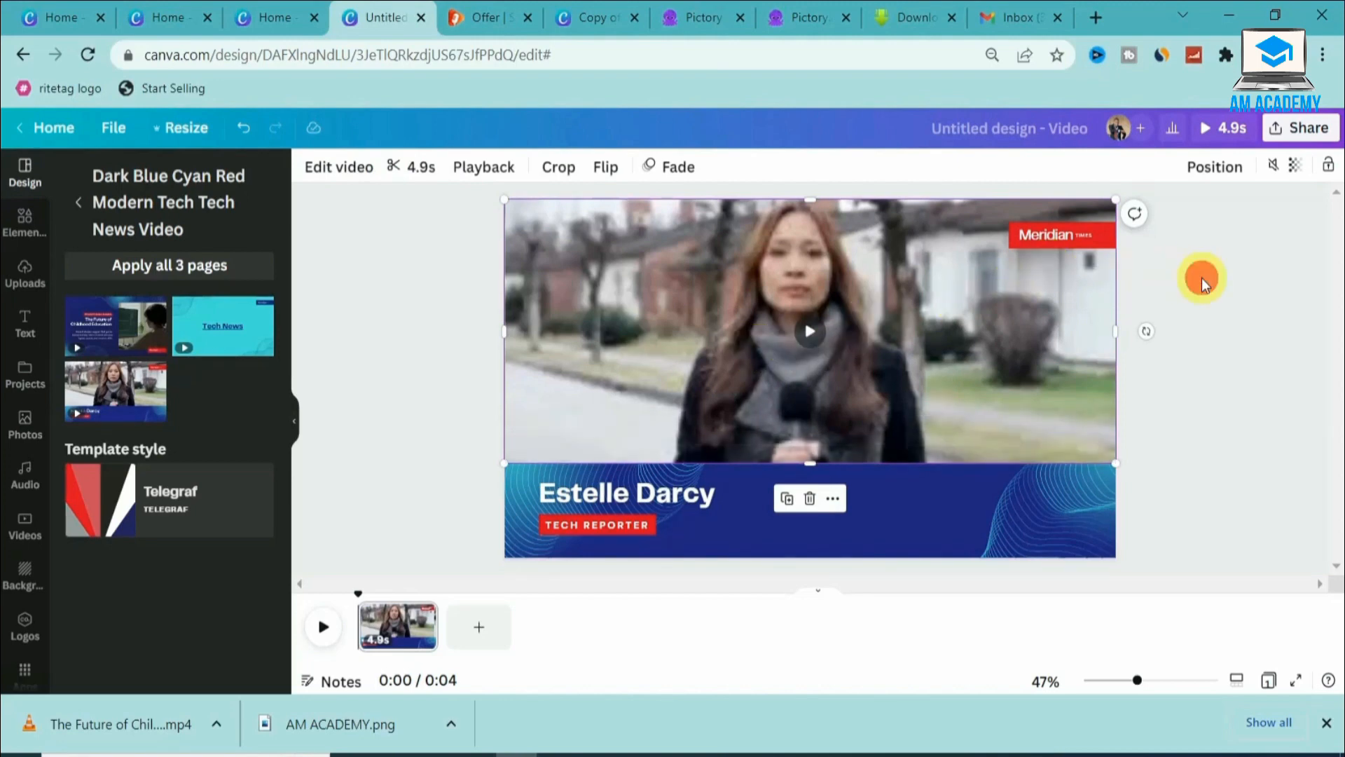
pyautogui.click(880, 360)
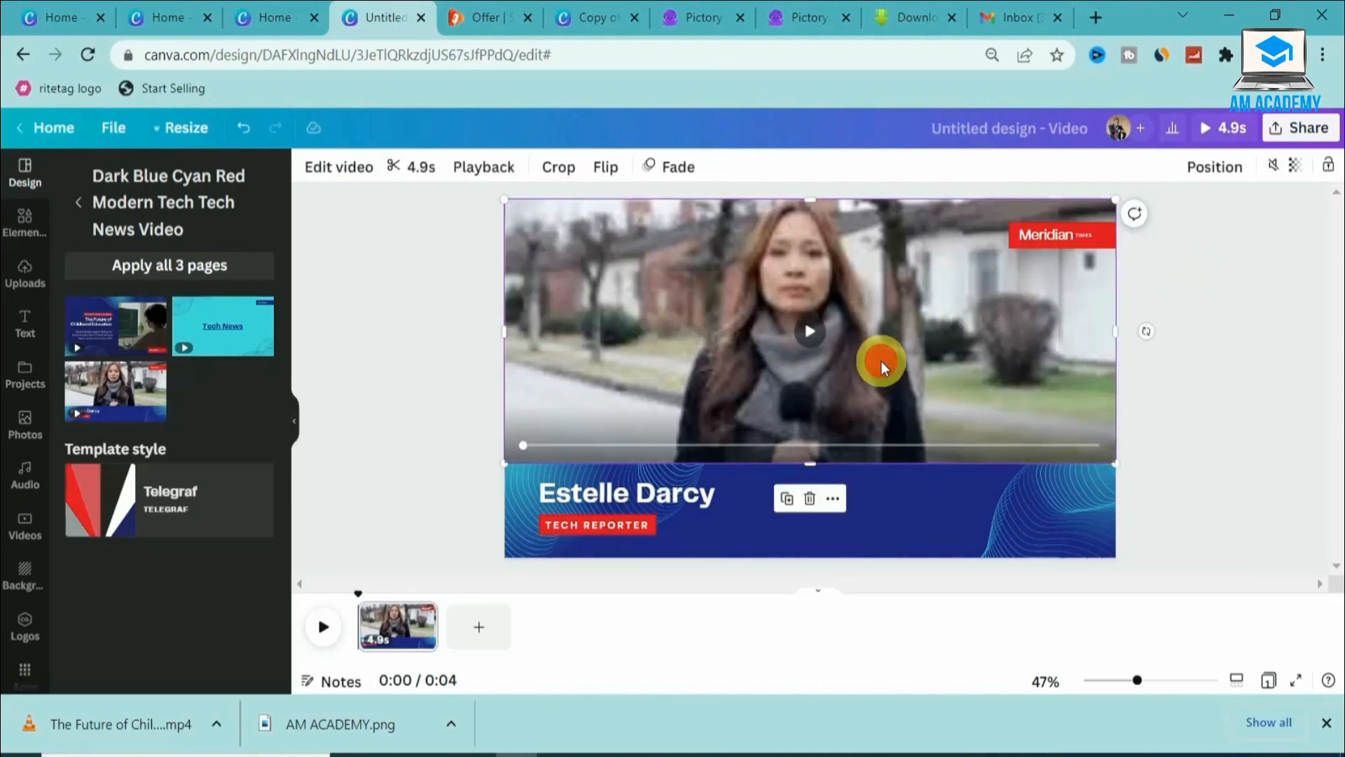
pyautogui.click(27, 522)
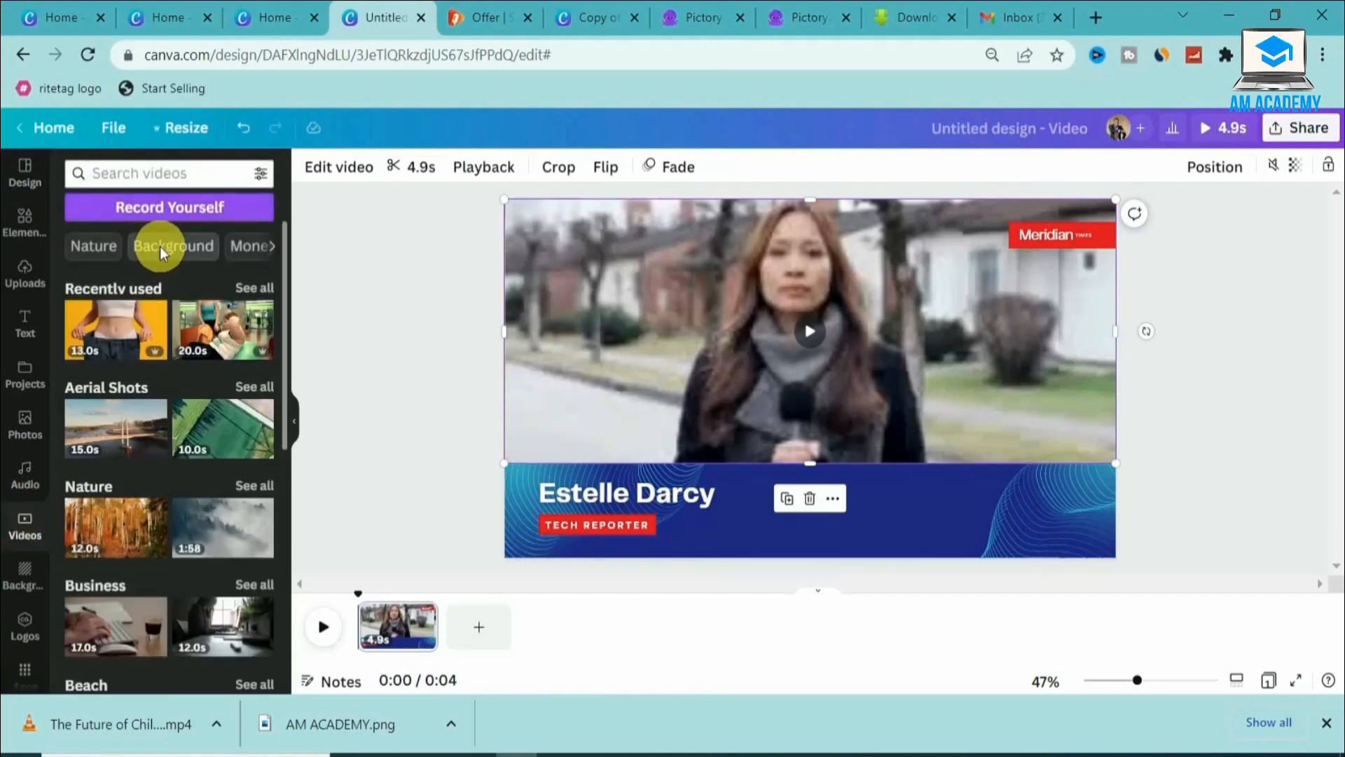
pyautogui.click(140, 173)
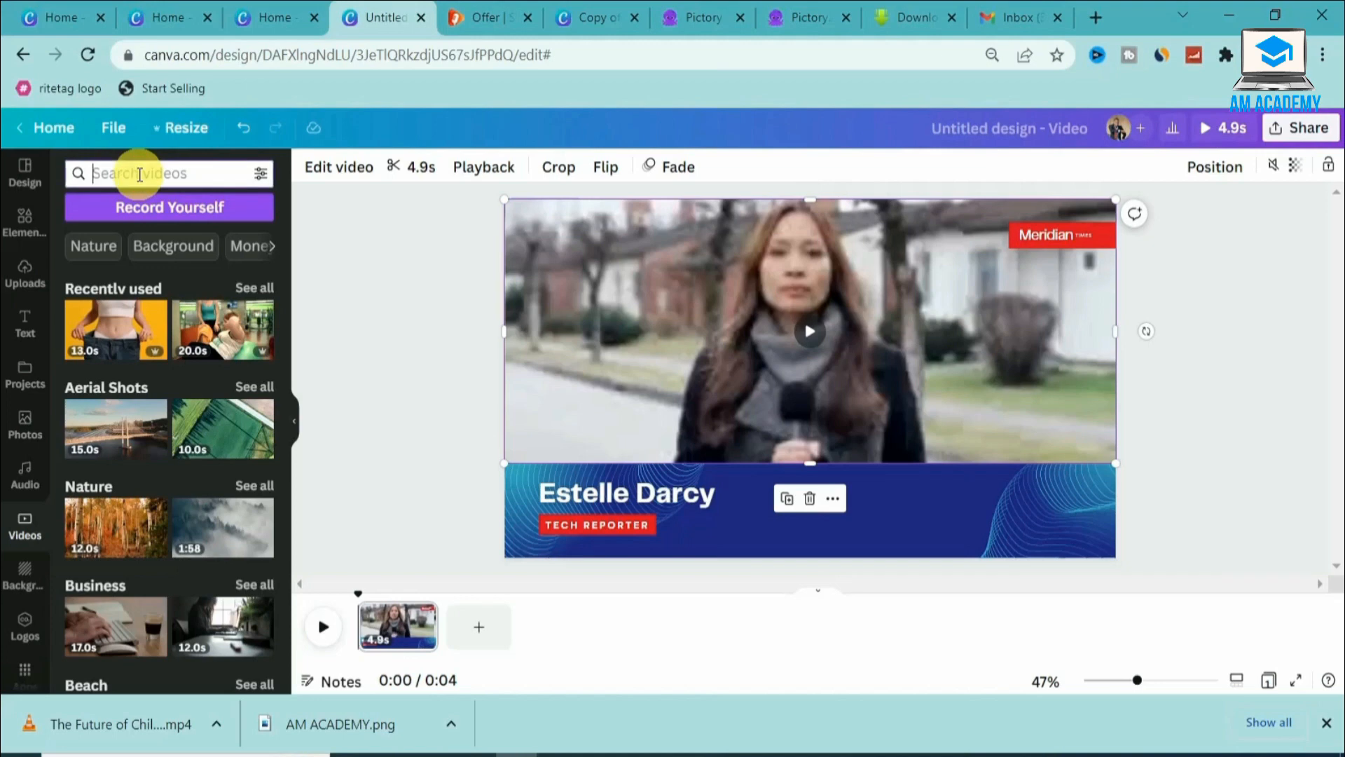
pyautogui.write('LEARNING')
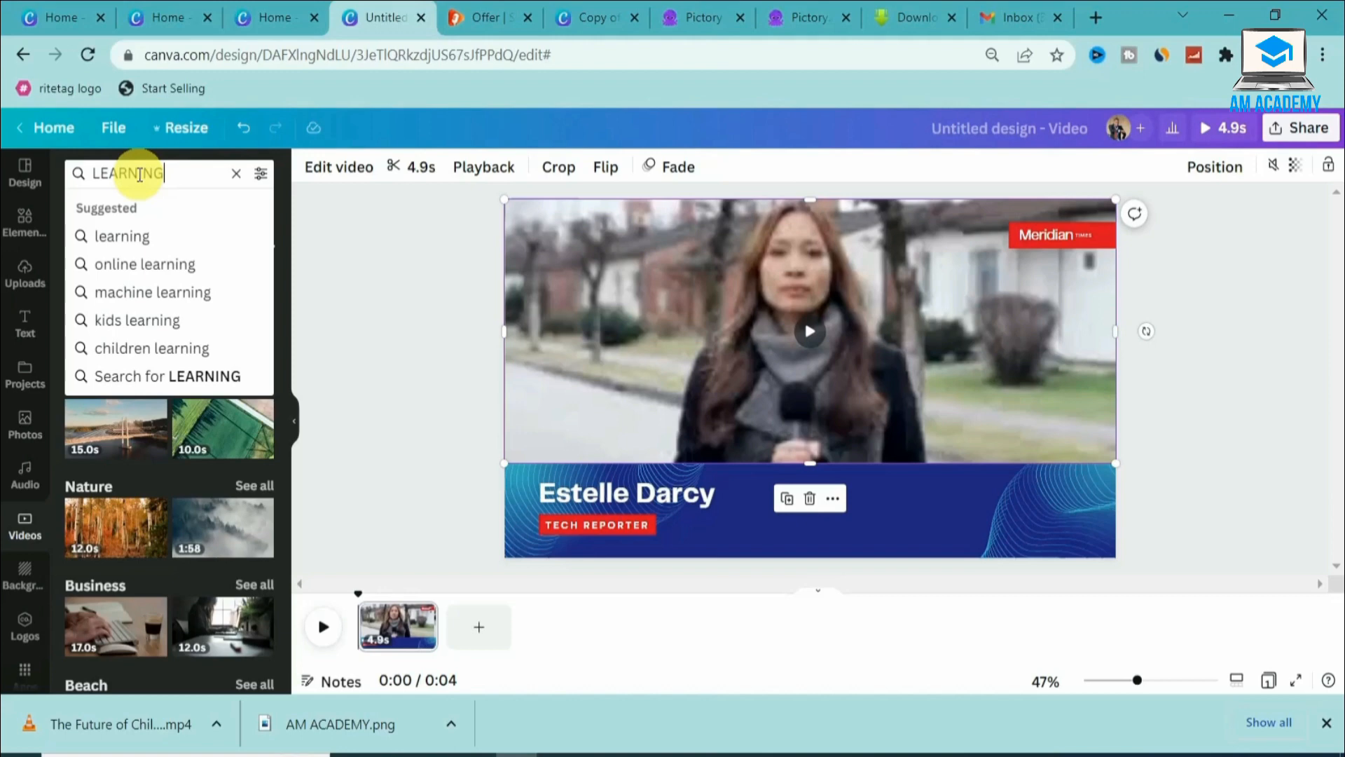
pyautogui.press('Return')
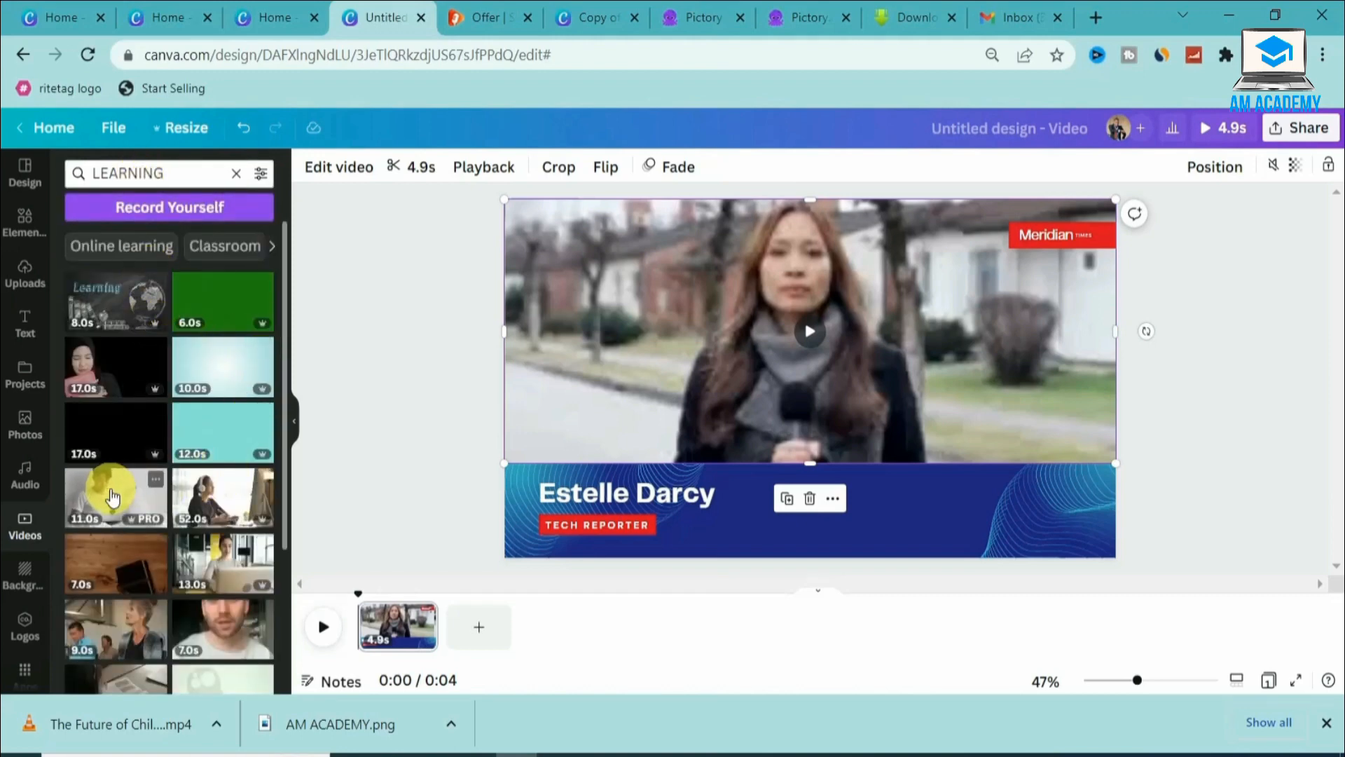
pyautogui.moveTo(129, 496); pyautogui.dragTo(562, 346)
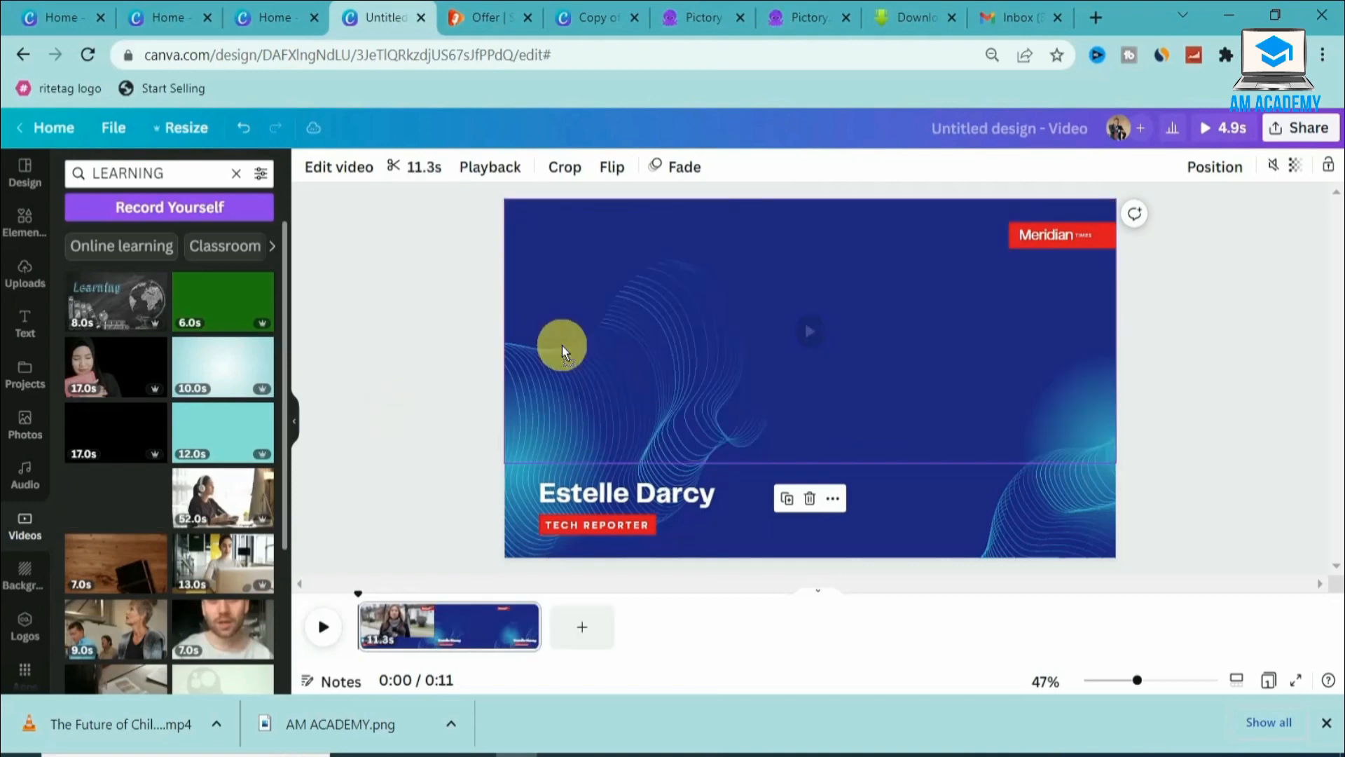
pyautogui.moveTo(539, 619); pyautogui.dragTo(436, 627)
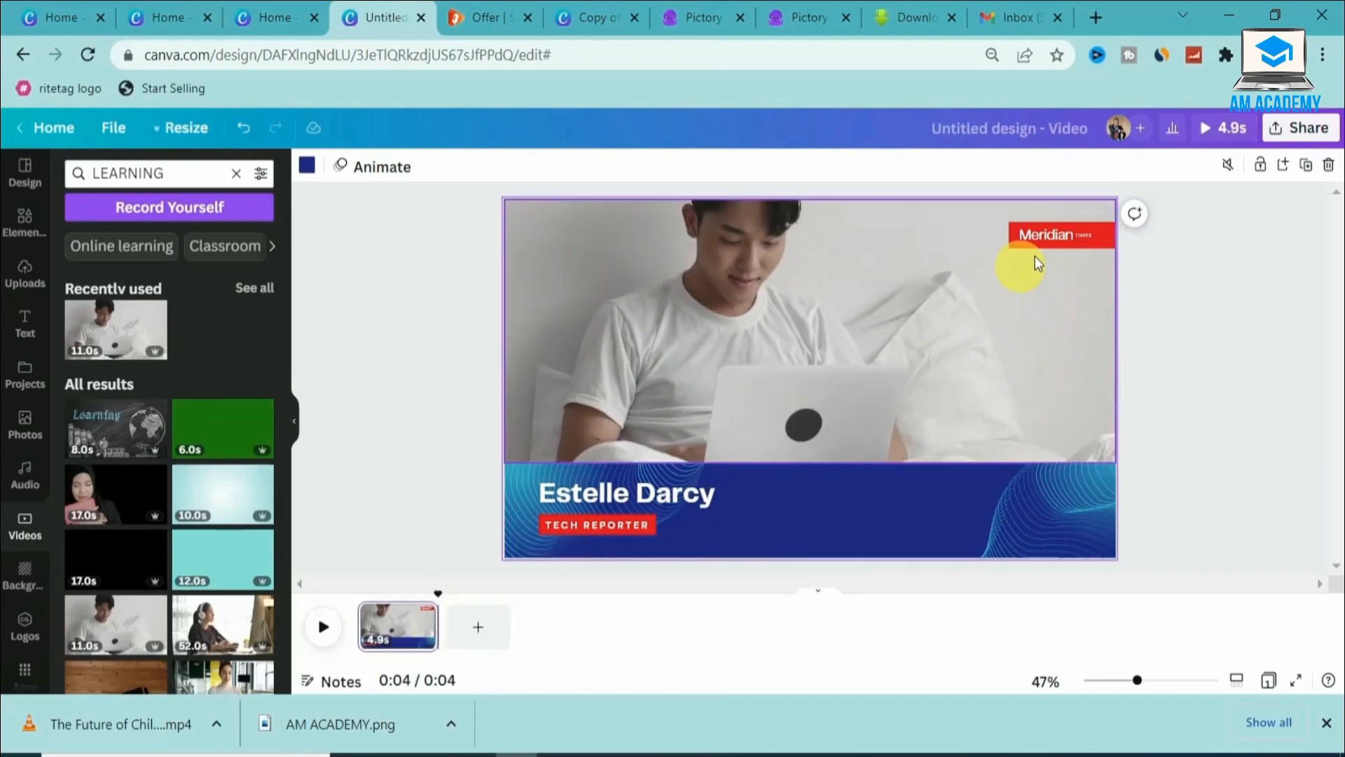
# Replace the red Meridian label with the uploaded AM ACADEMY logo, scaled down in the page's upper-right corner
pyautogui.click(1048, 234)
pyautogui.press('Delete')
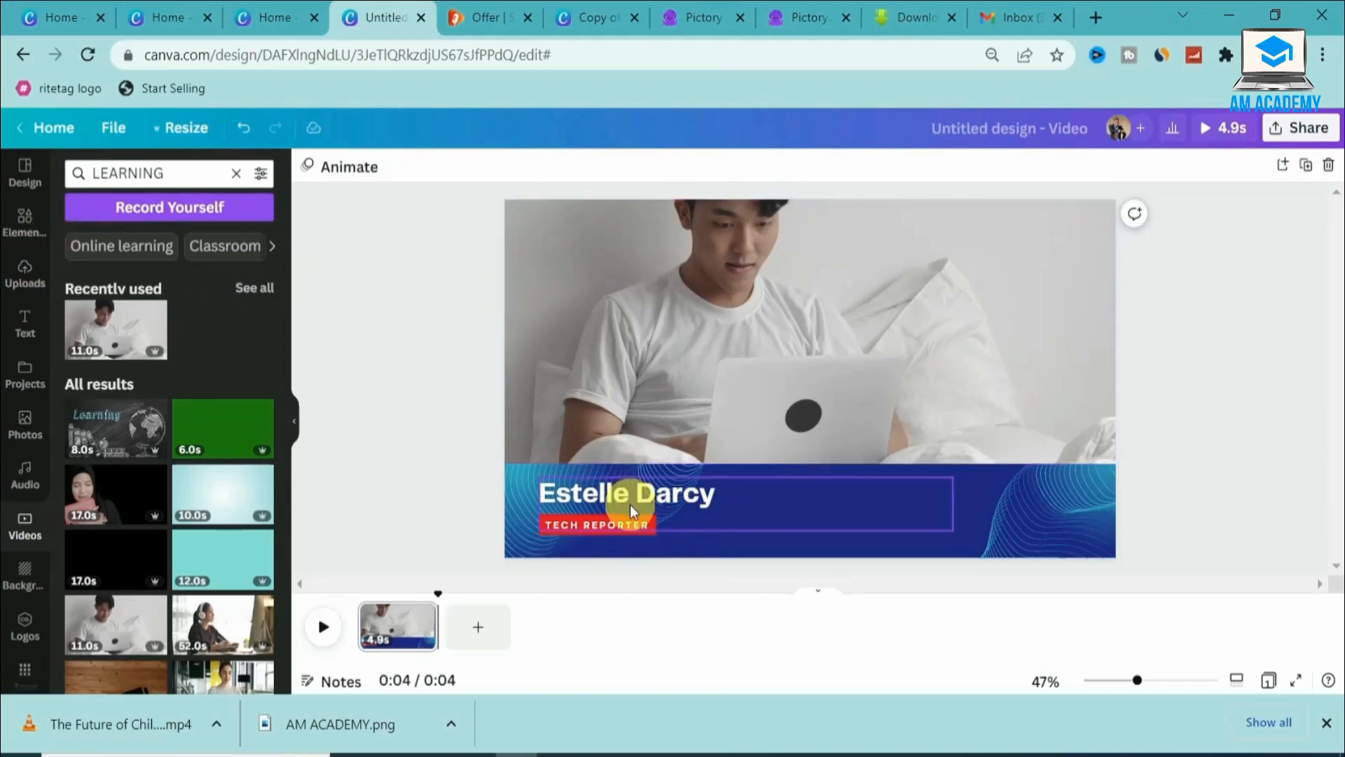
pyautogui.click(24, 284)
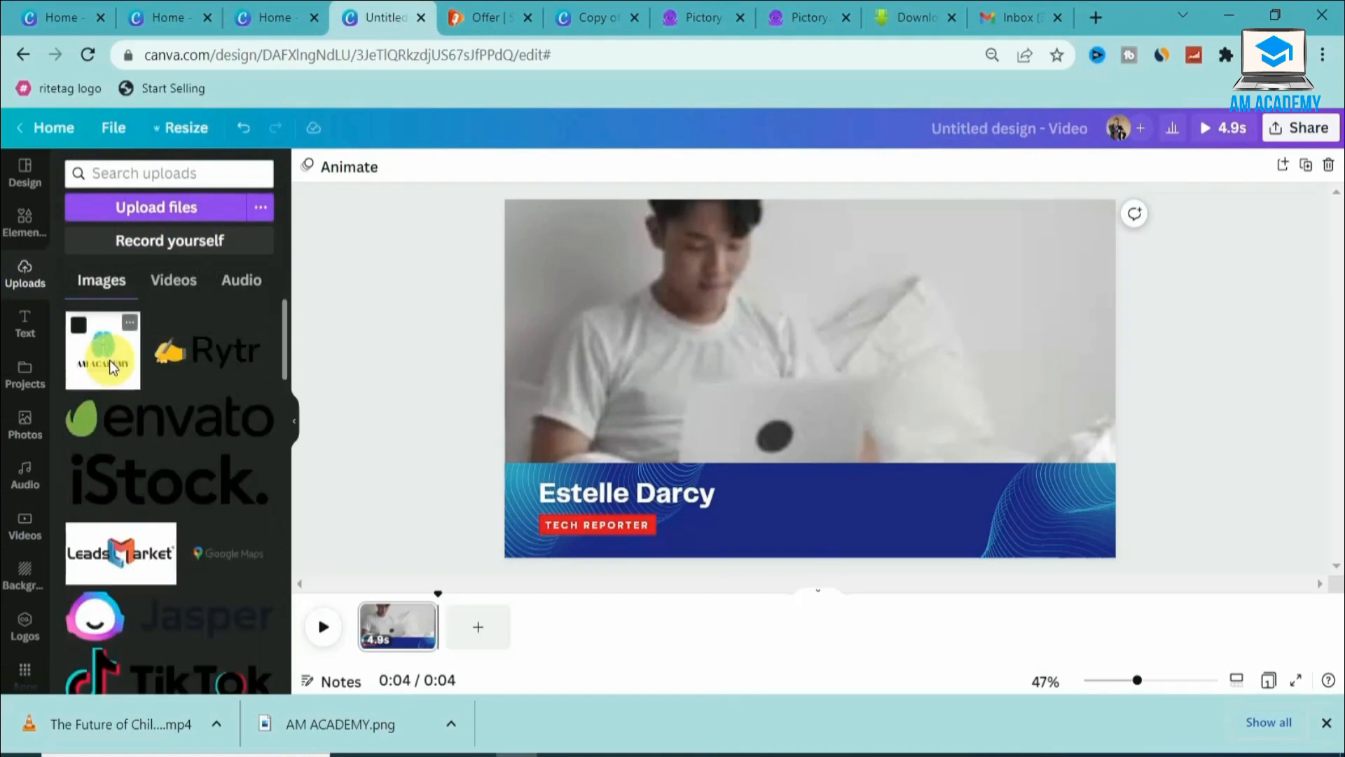
pyautogui.moveTo(109, 360); pyautogui.dragTo(721, 241)
pyautogui.moveTo(808, 385); pyautogui.dragTo(1033, 302)
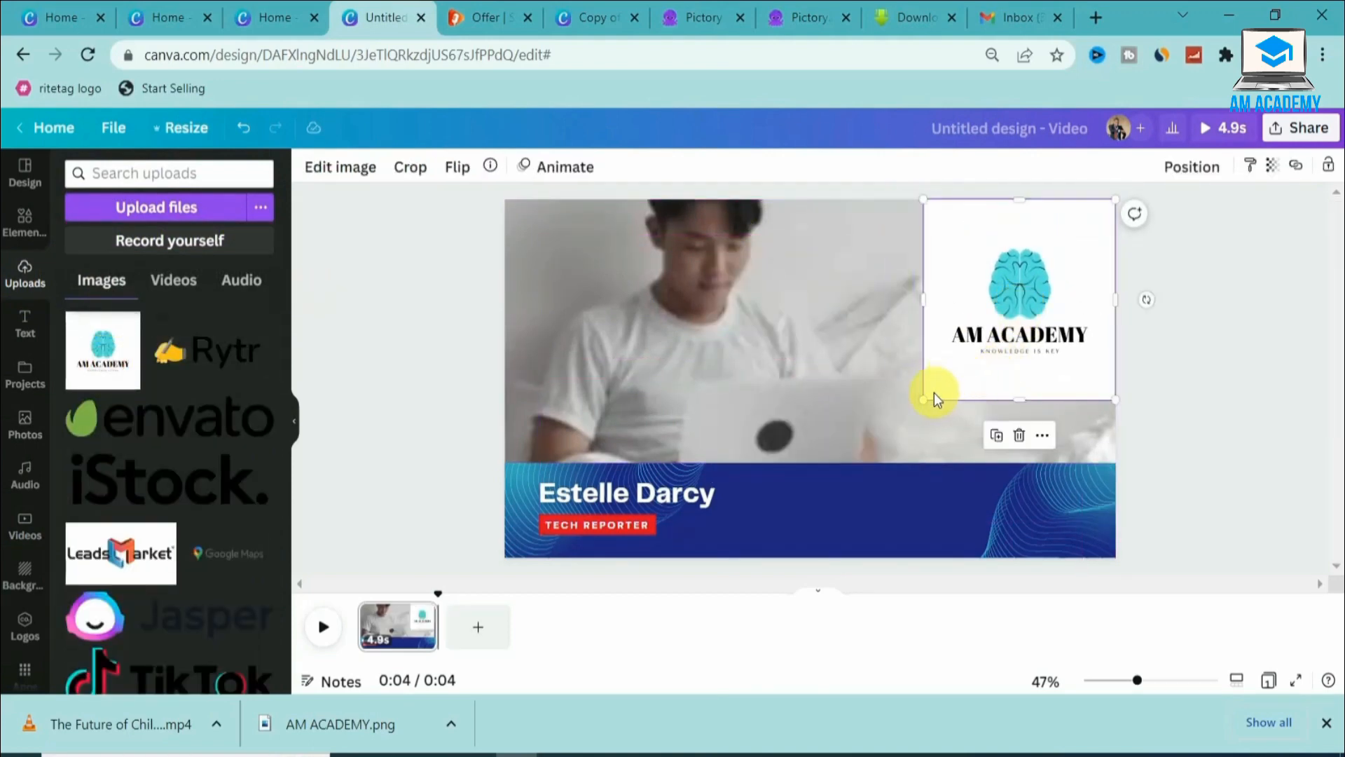
pyautogui.moveTo(923, 394); pyautogui.dragTo(1038, 259)
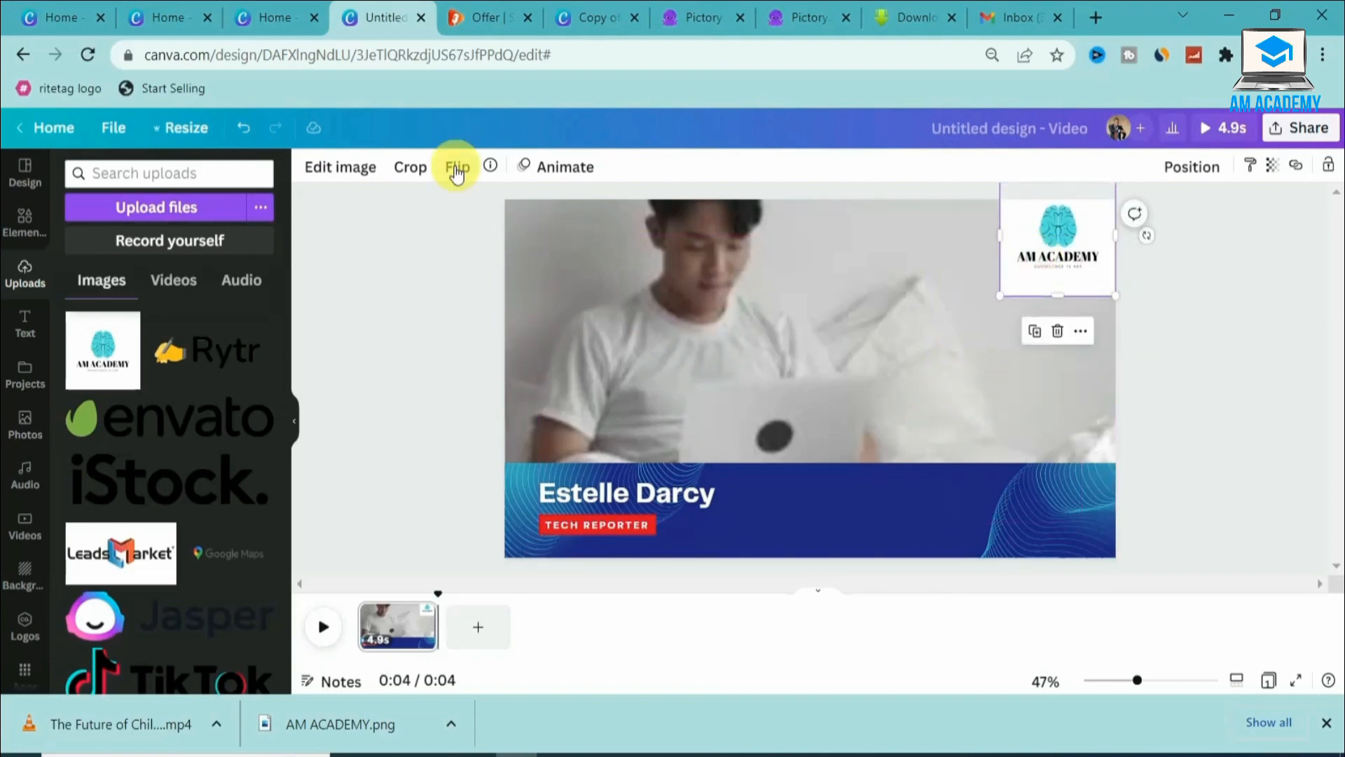
# Remove the white background from the AM ACADEMY logo with Background Remover
pyautogui.click(339, 172)
pyautogui.click(101, 277)
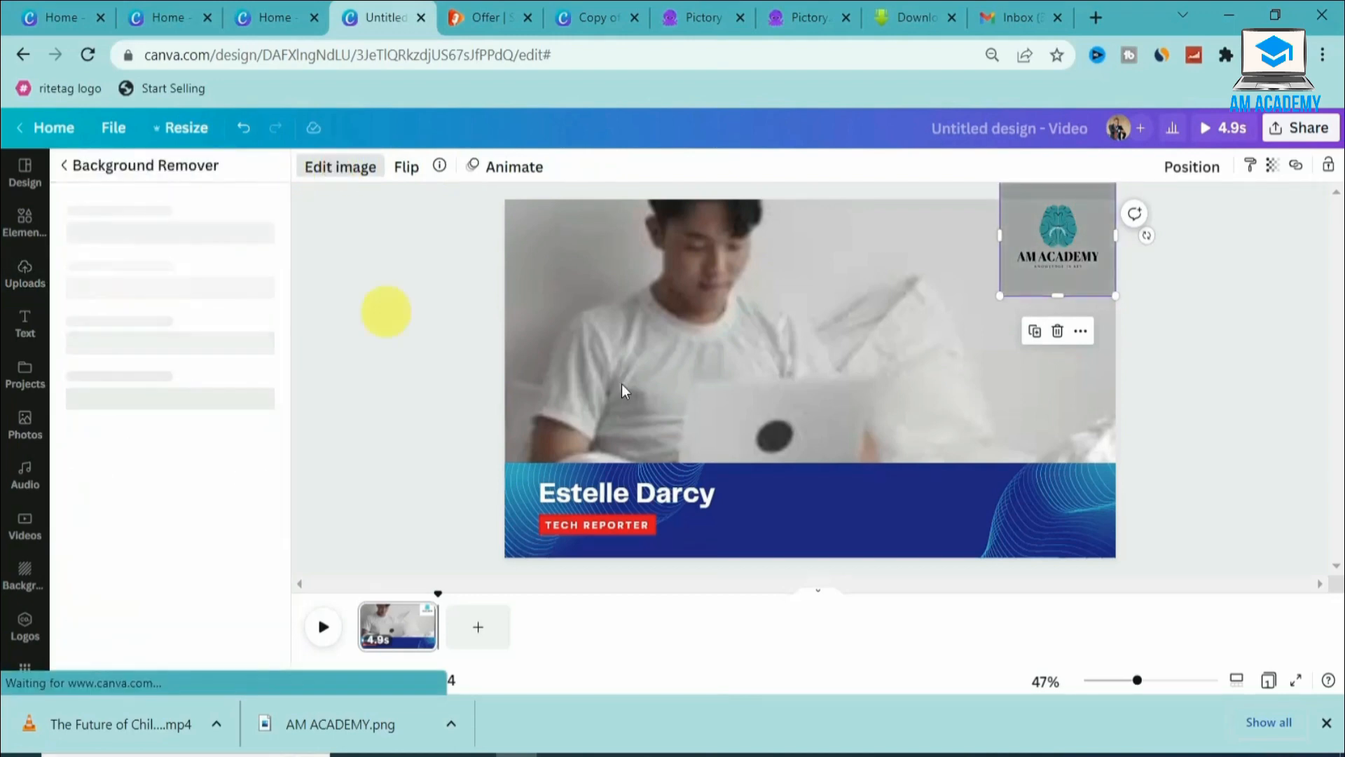
pyautogui.click(1187, 271)
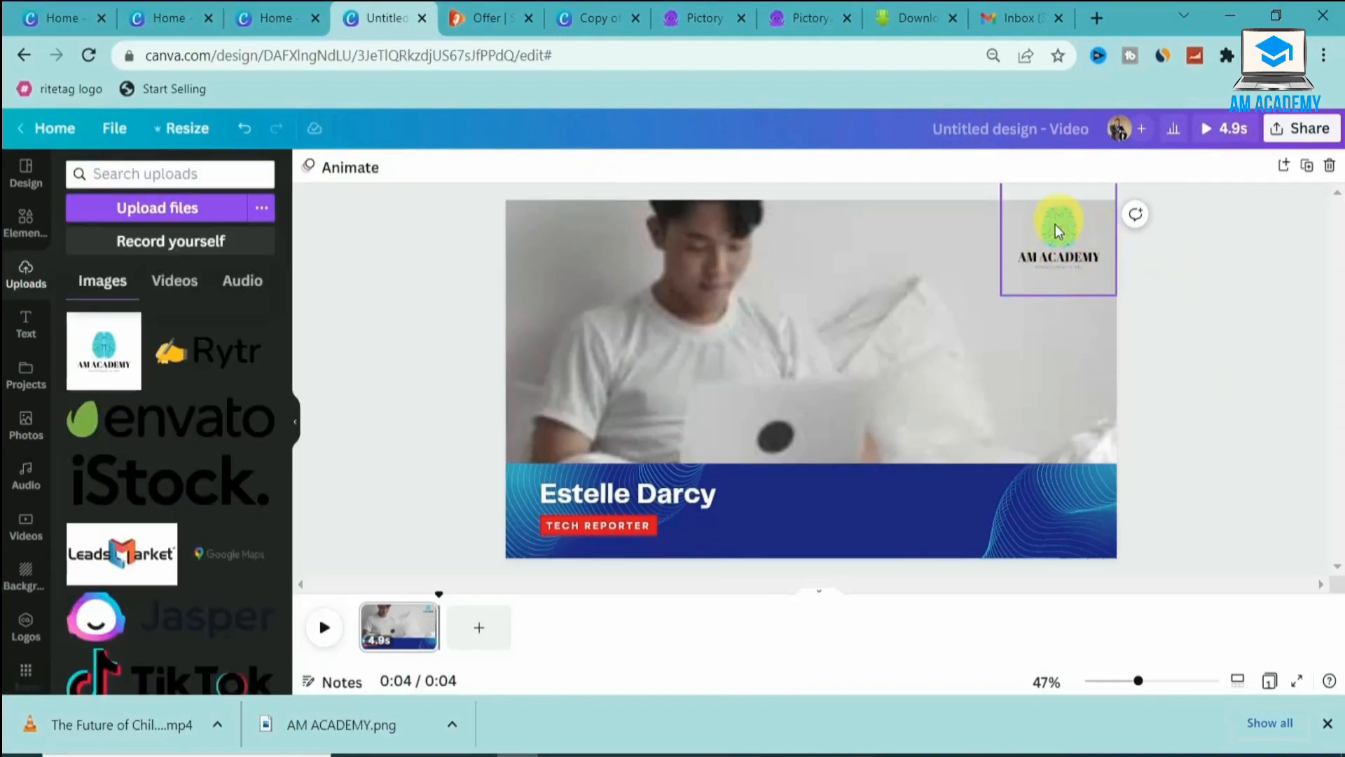
# Replace the name in the blue banner with centred text "THANKS FOR WATCHING" and remove the TECH REPORTER label
pyautogui.click(658, 515)
pyautogui.doubleClick(632, 501)
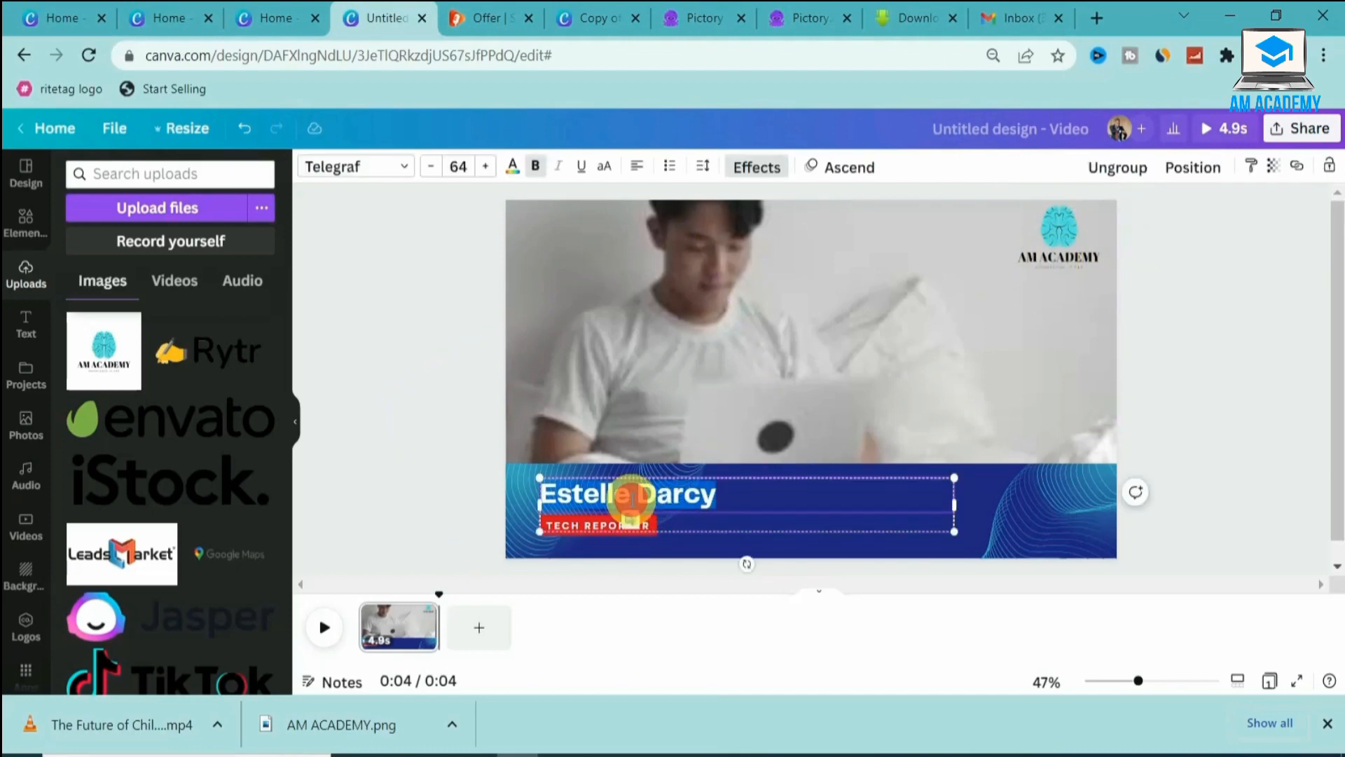
pyautogui.write('TH')
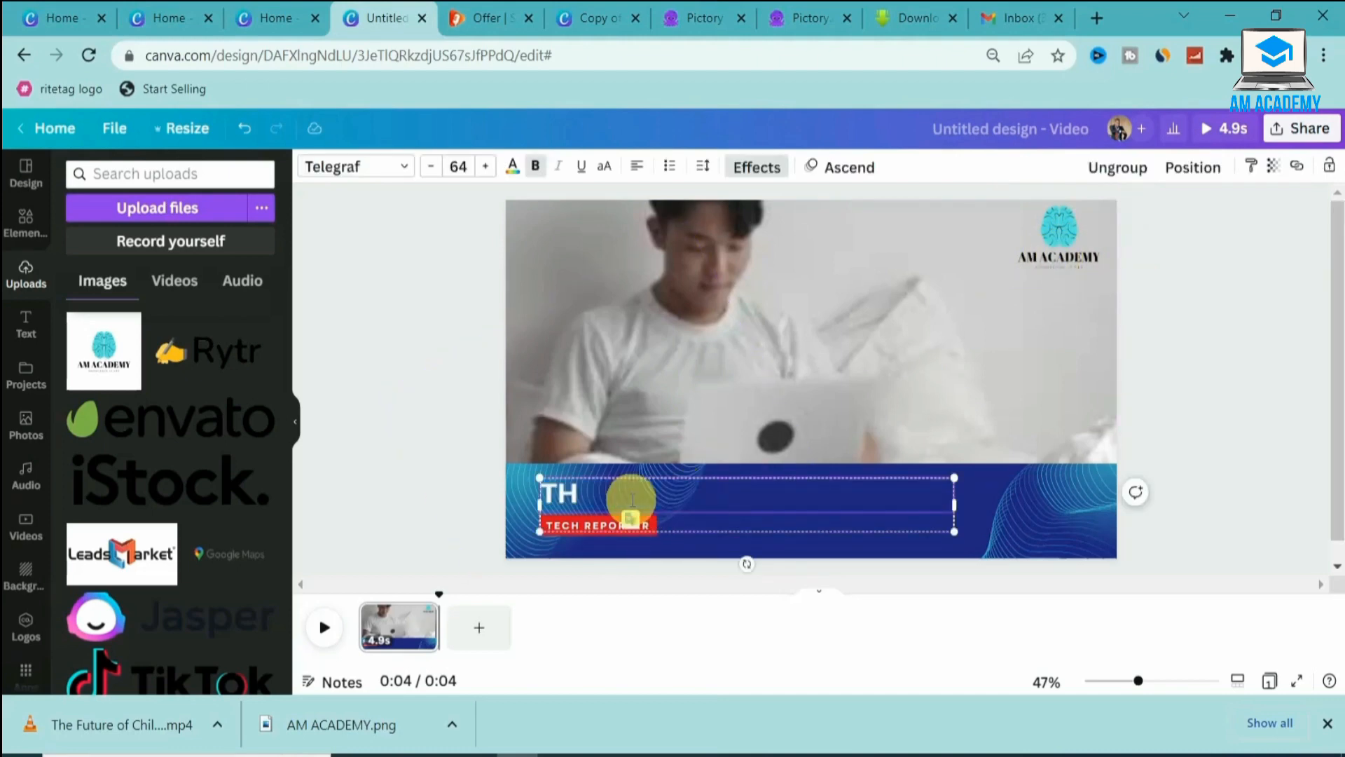
pyautogui.write('ANKS FOR WATCHING')
pyautogui.click(323, 336)
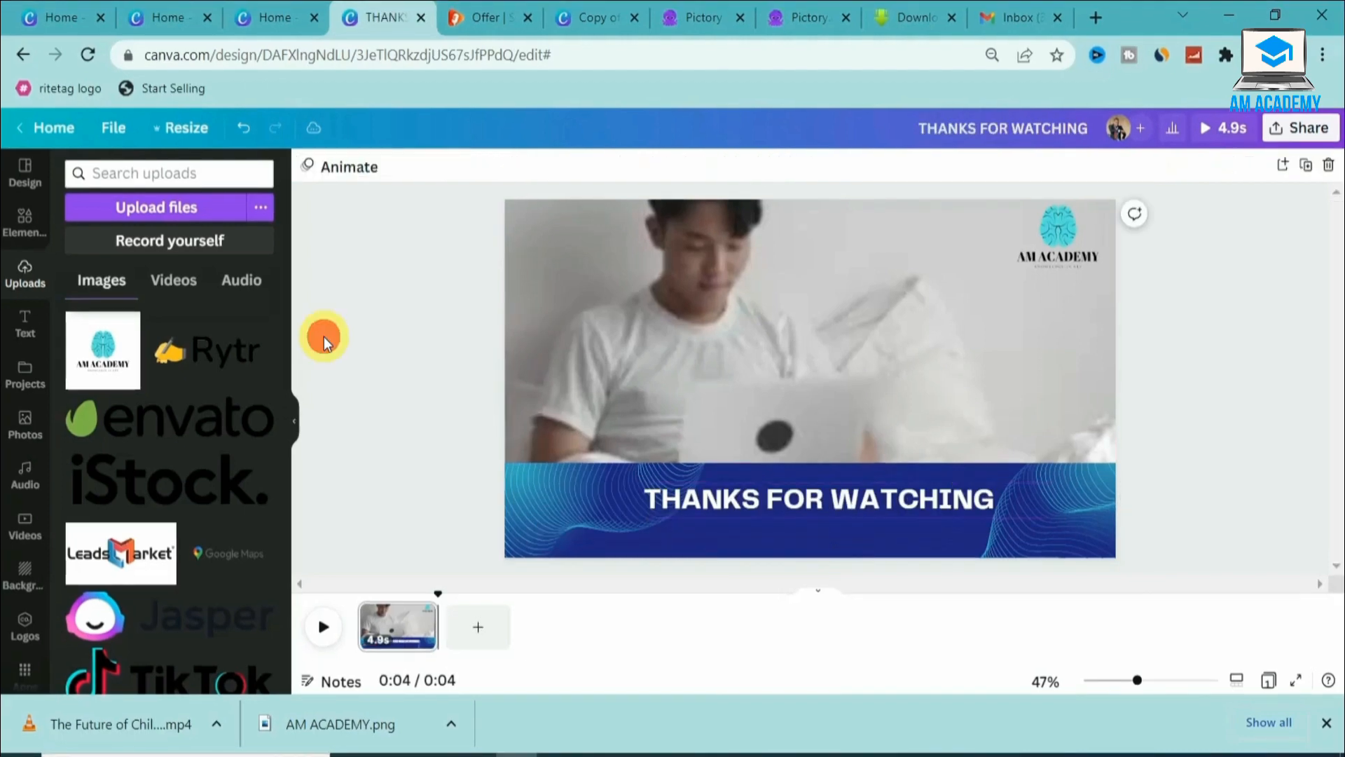
pyautogui.click(1075, 274)
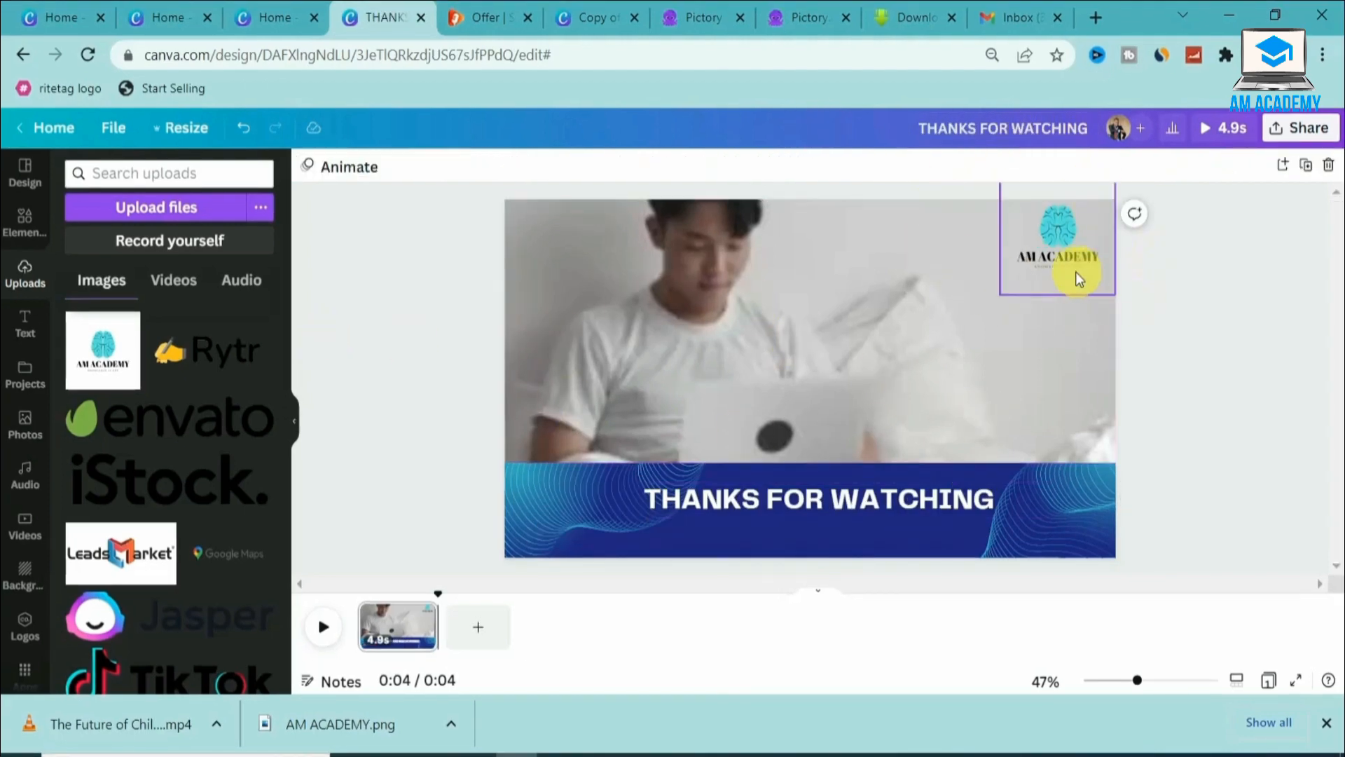
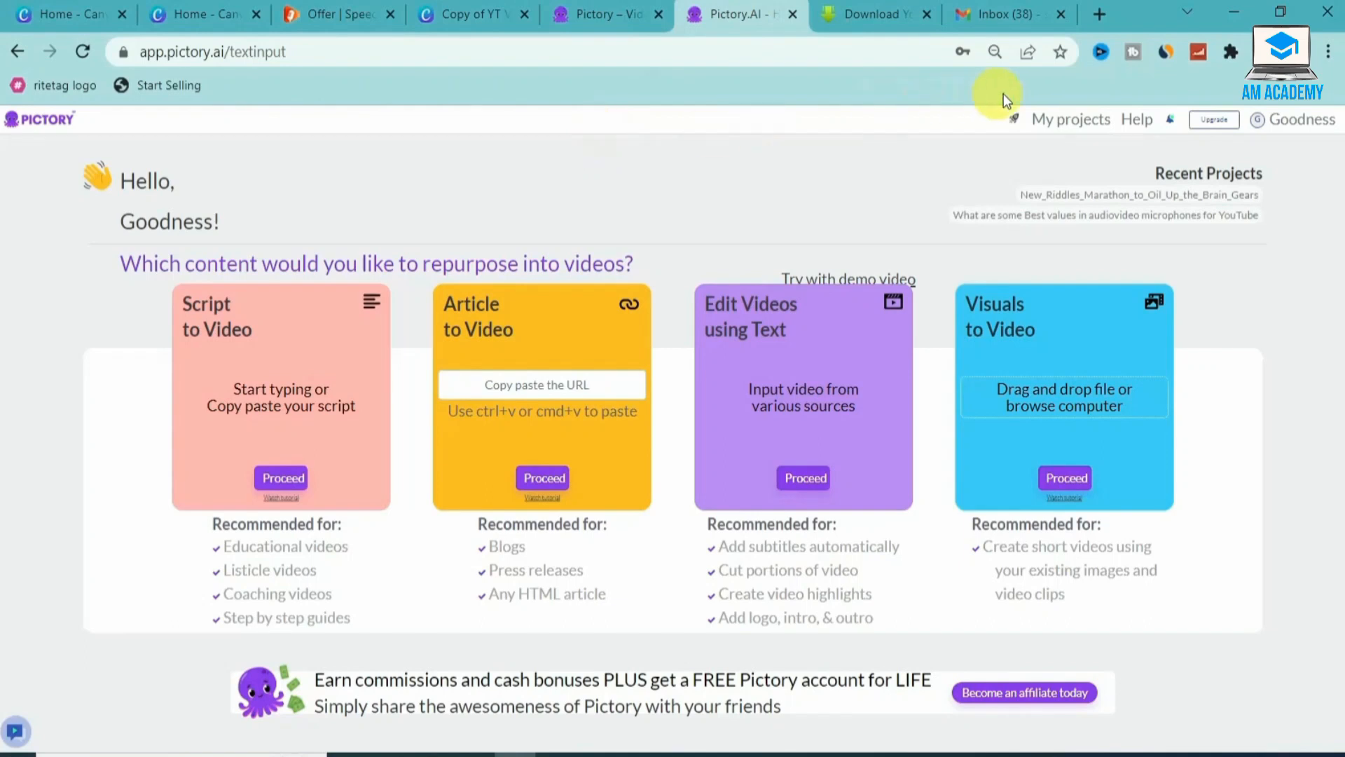
# Switch to Pictory and open the saved project "3 Home Remedies for a Flat Tummy" for editing
pyautogui.click(1055, 121)
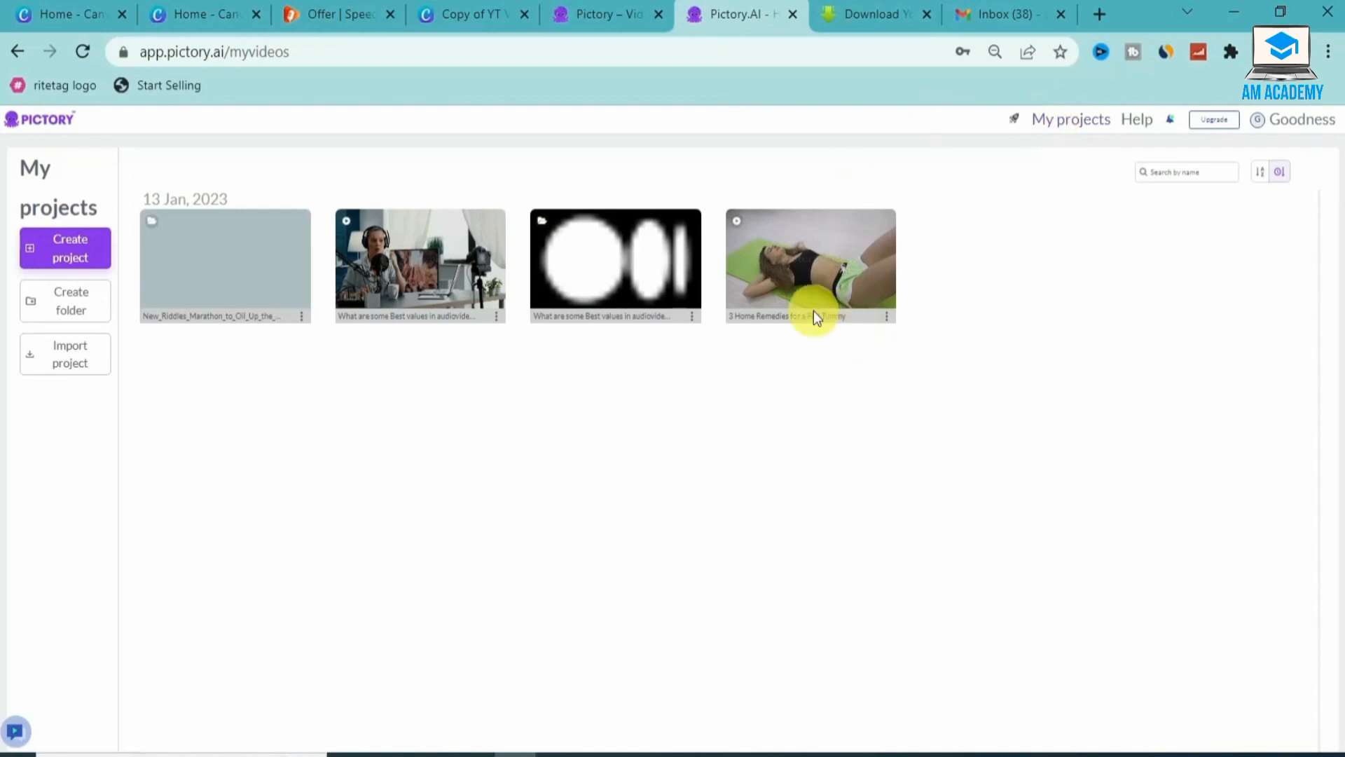
pyautogui.click(806, 277)
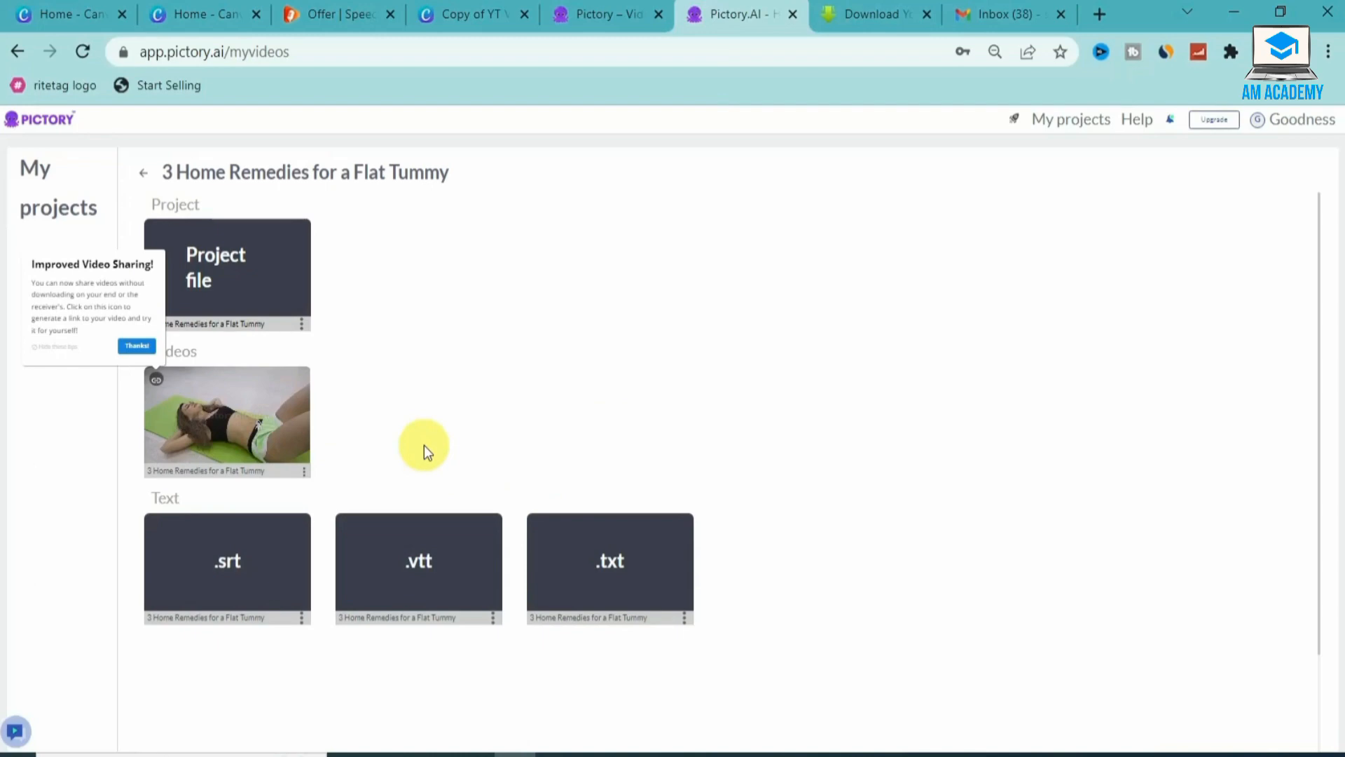
pyautogui.click(180, 421)
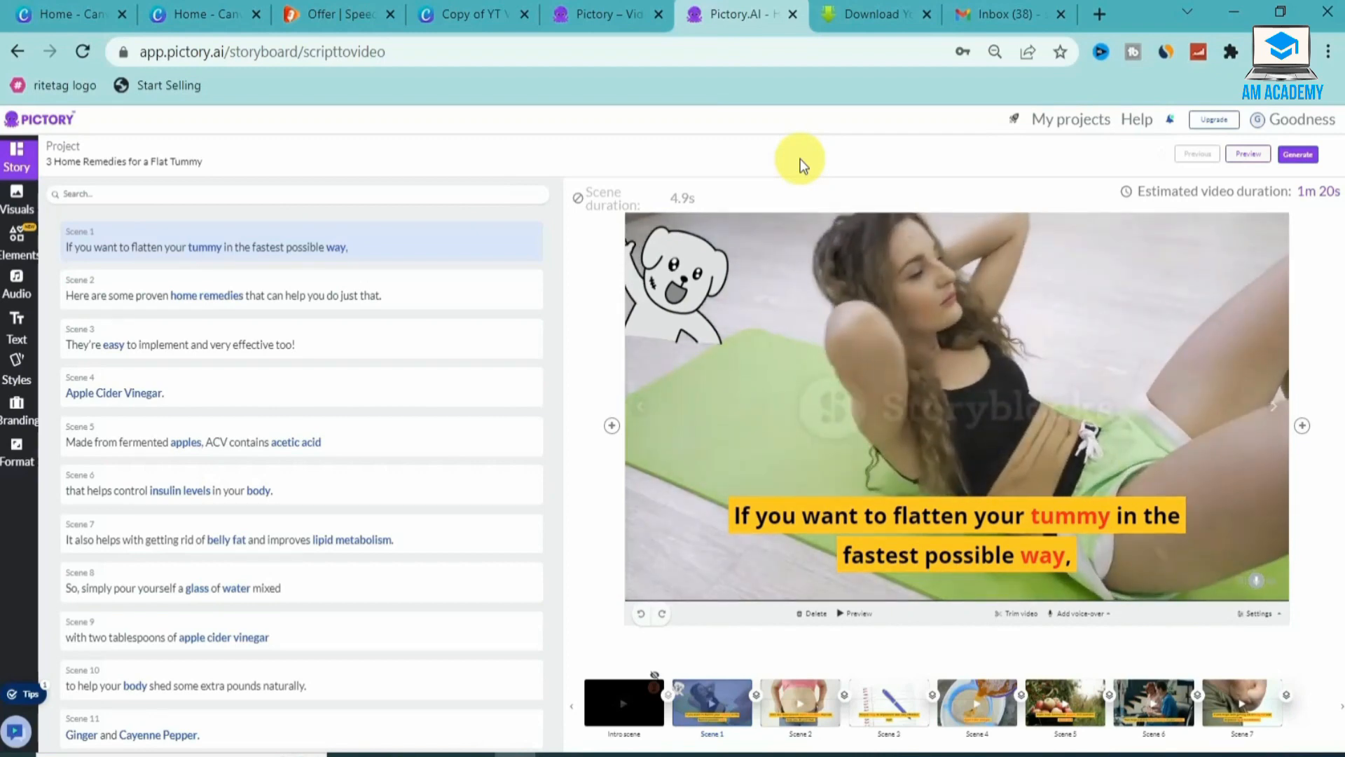
# Enable the branding intro scene and upload the video "The Future of Childhood Education" as its visual
pyautogui.click(14, 419)
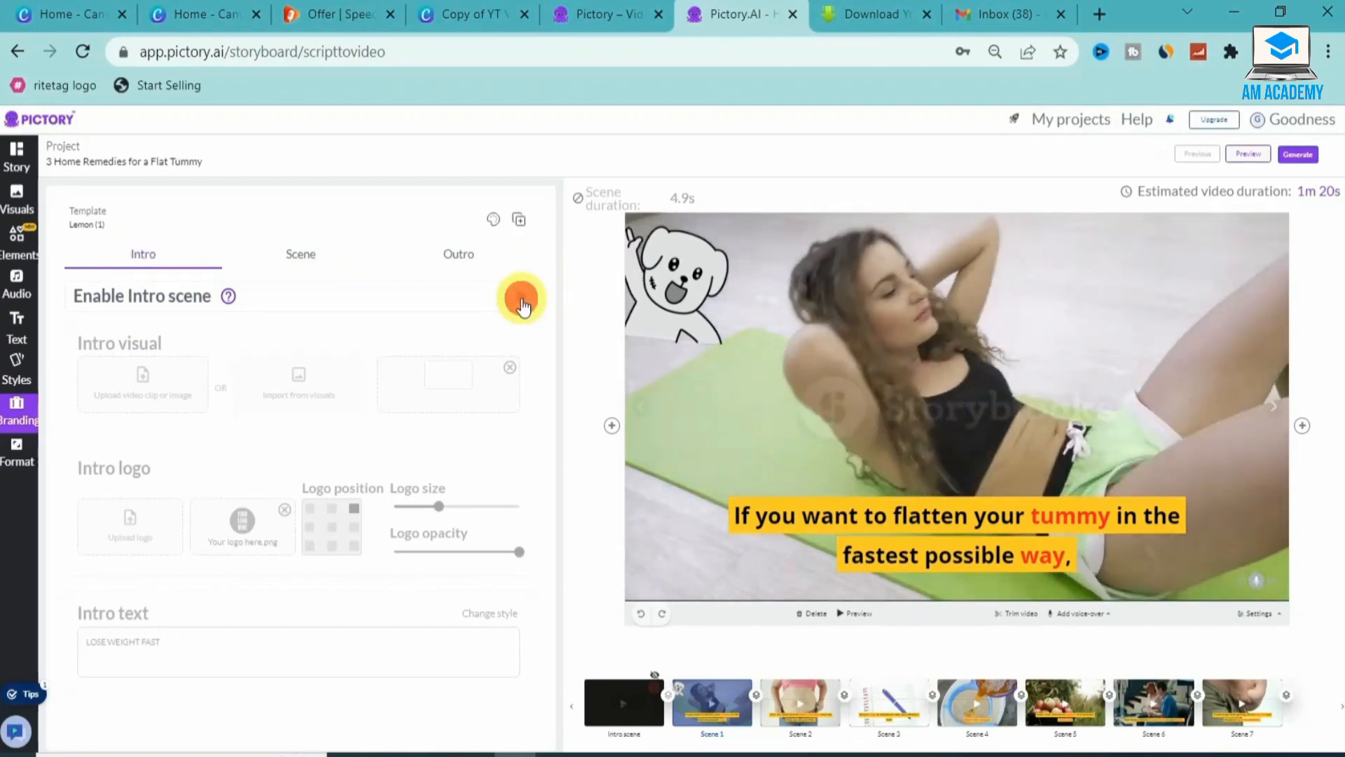
pyautogui.click(520, 298)
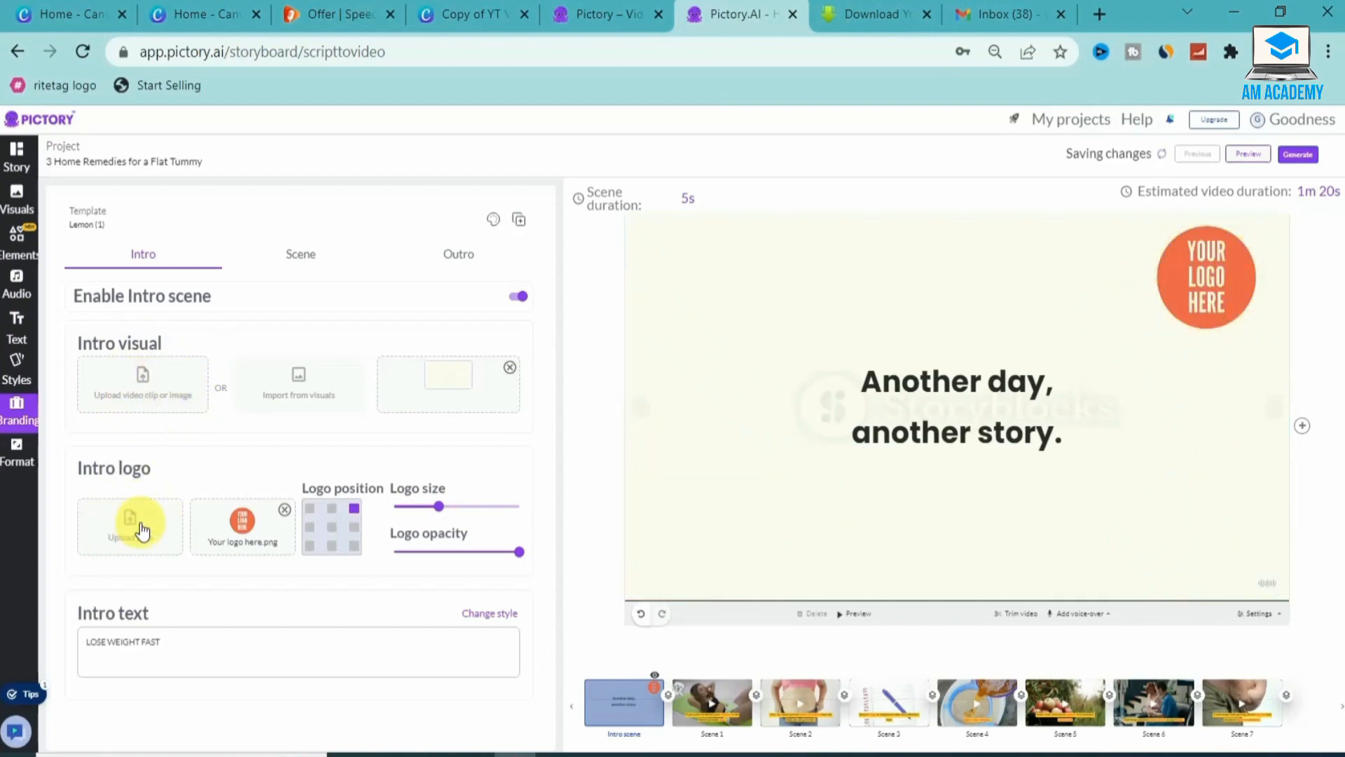
pyautogui.click(138, 384)
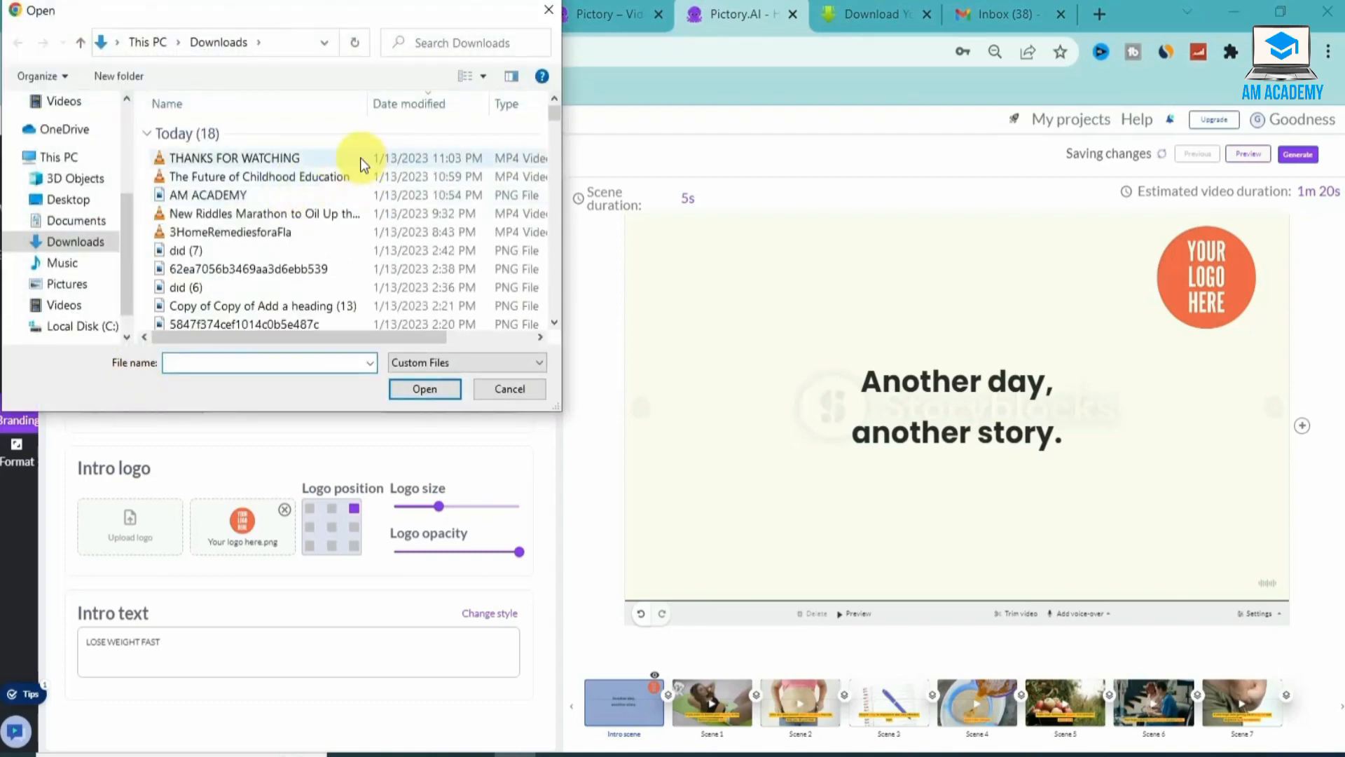
pyautogui.click(342, 180)
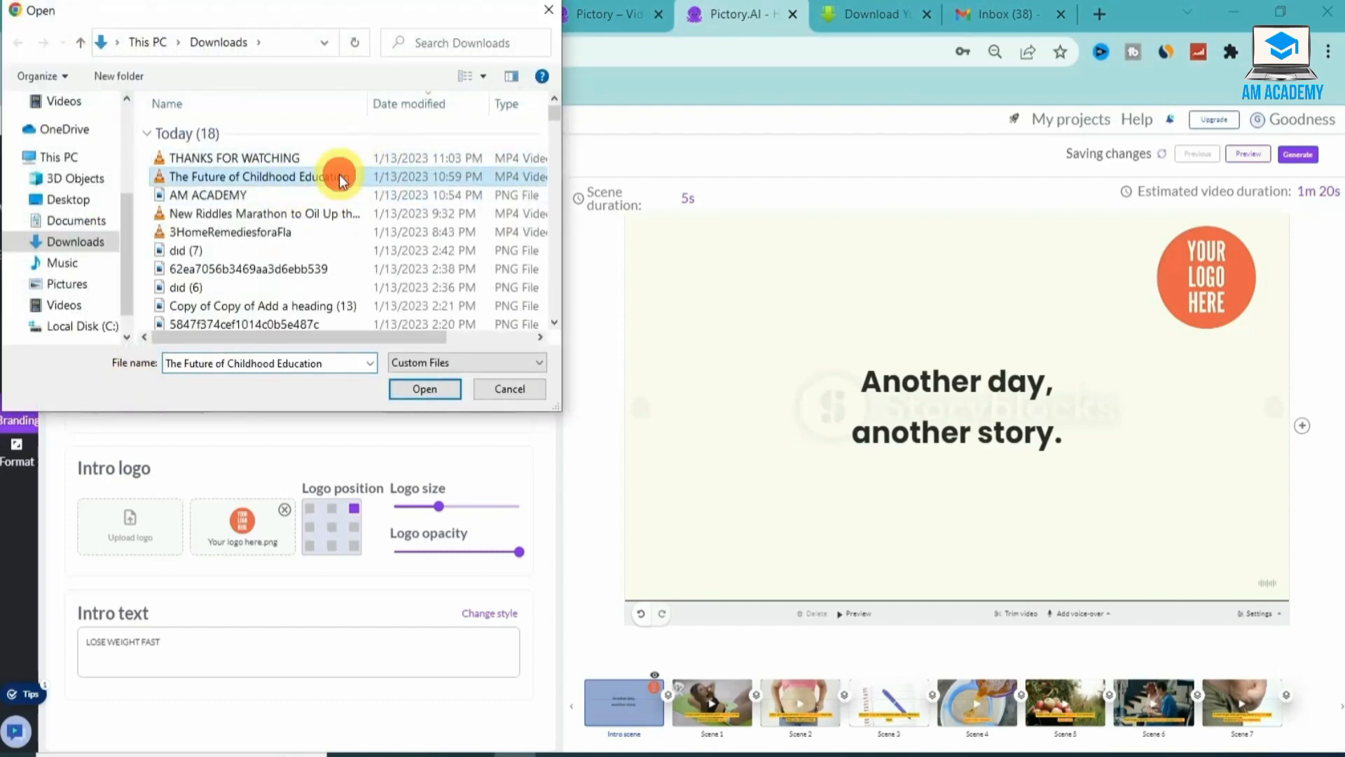
pyautogui.click(412, 388)
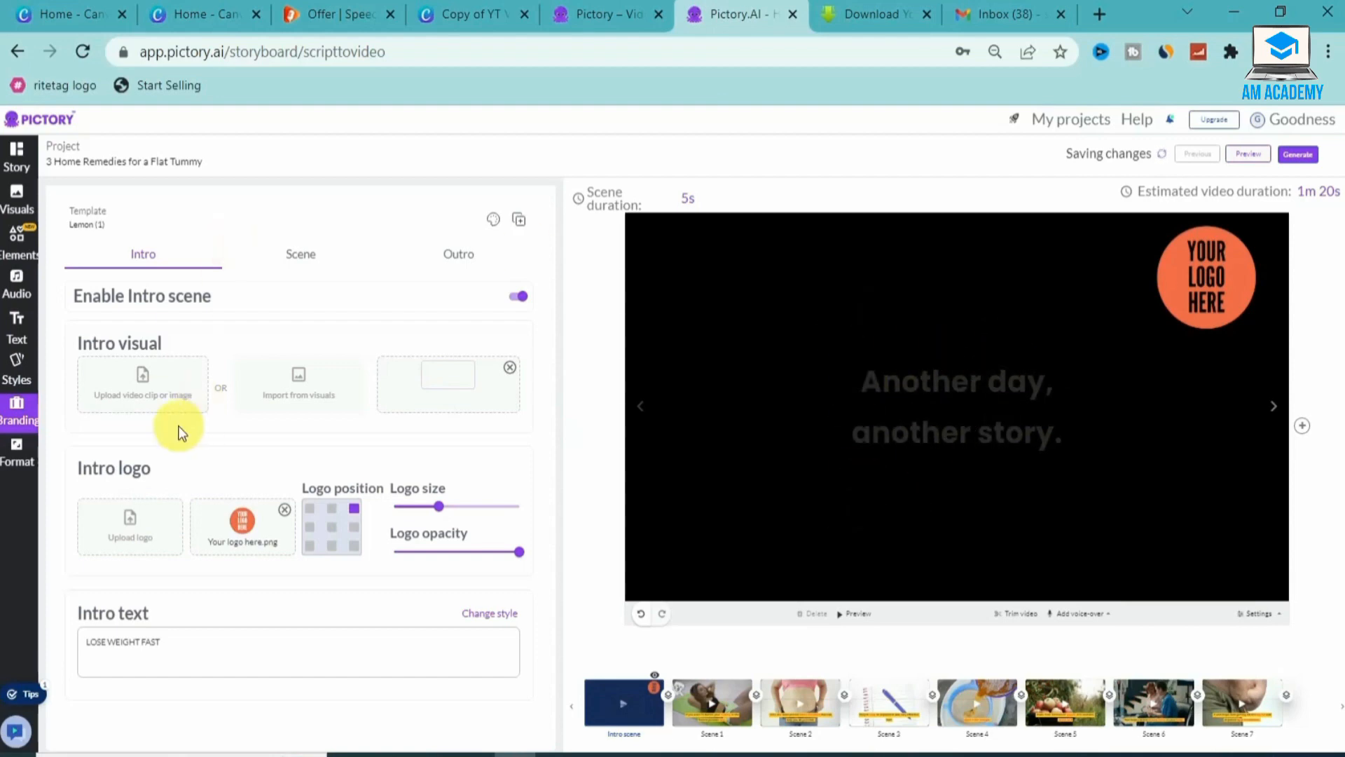
# Upload the AM ACADEMY PNG as the intro scene's logo in place of the placeholder
pyautogui.click(120, 529)
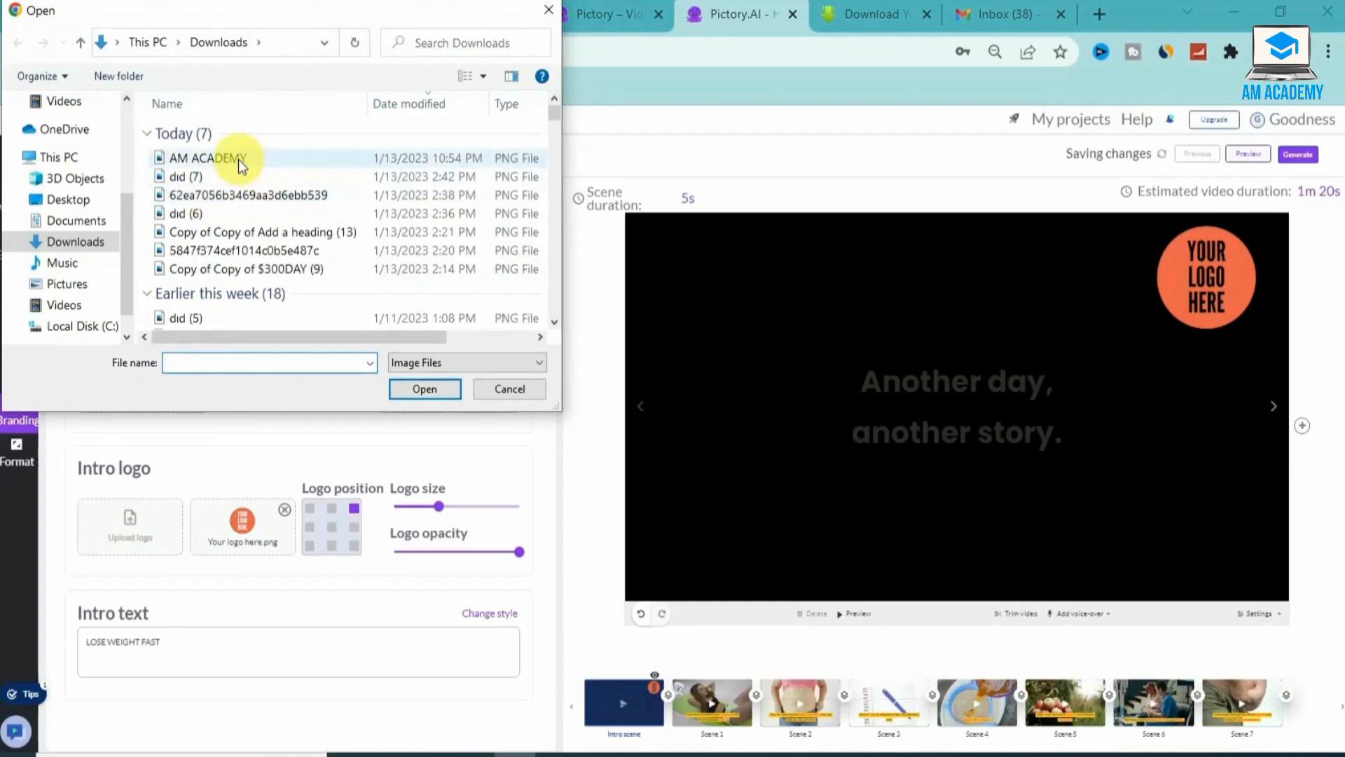
pyautogui.click(239, 161)
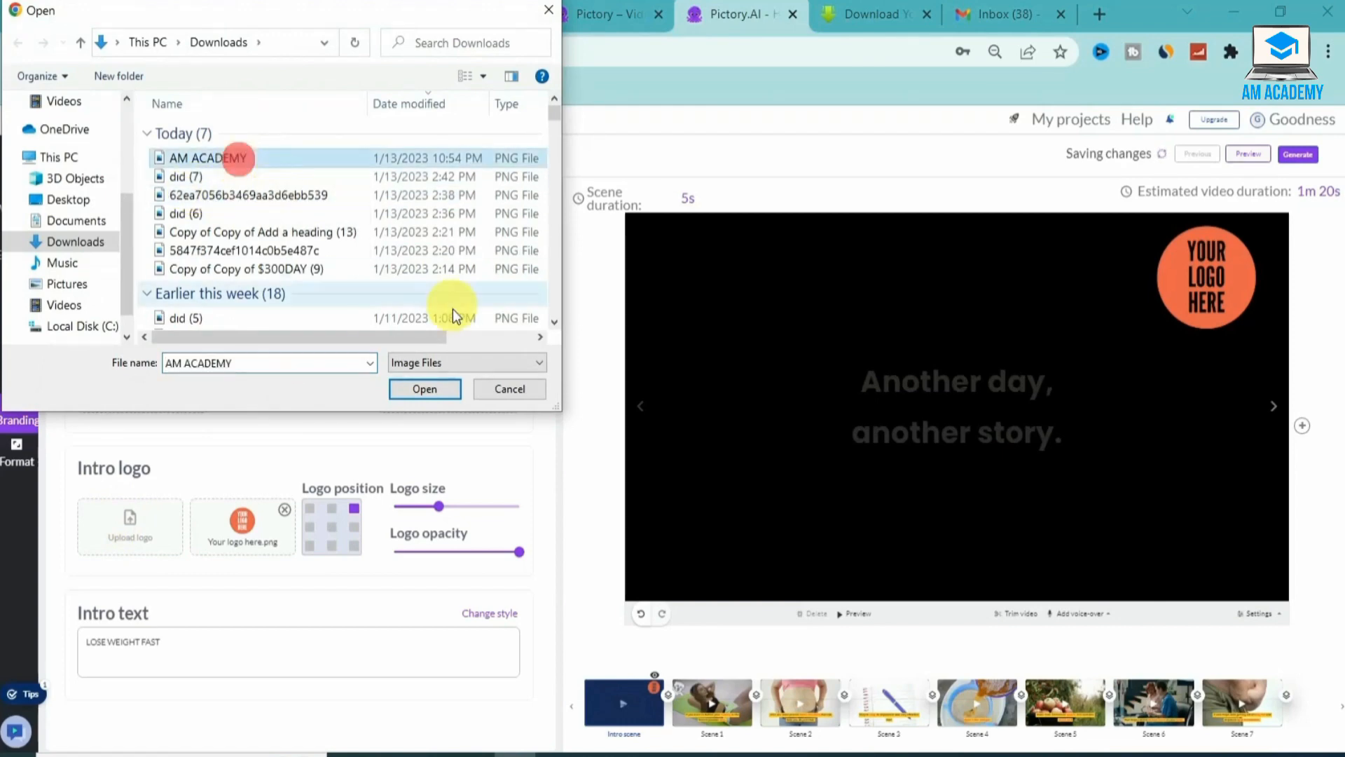
pyautogui.click(418, 387)
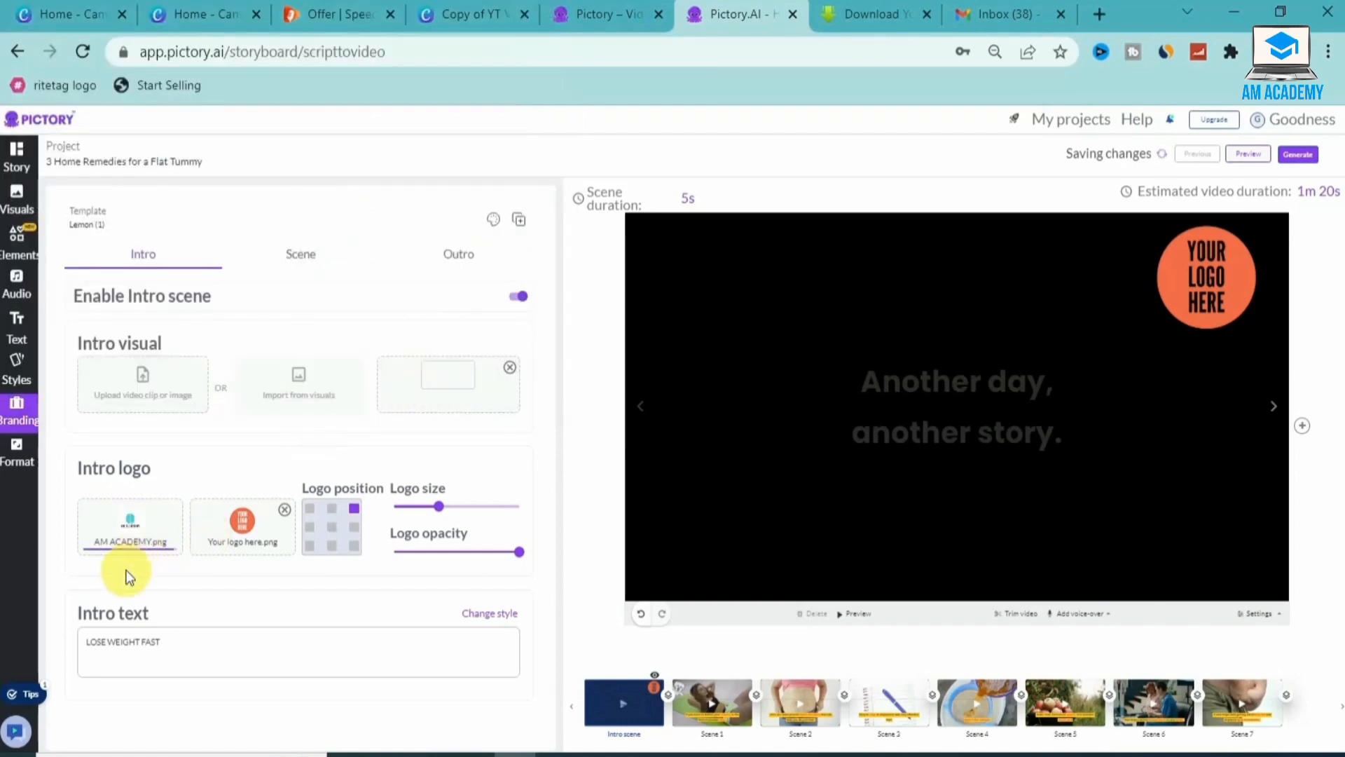
pyautogui.click(144, 382)
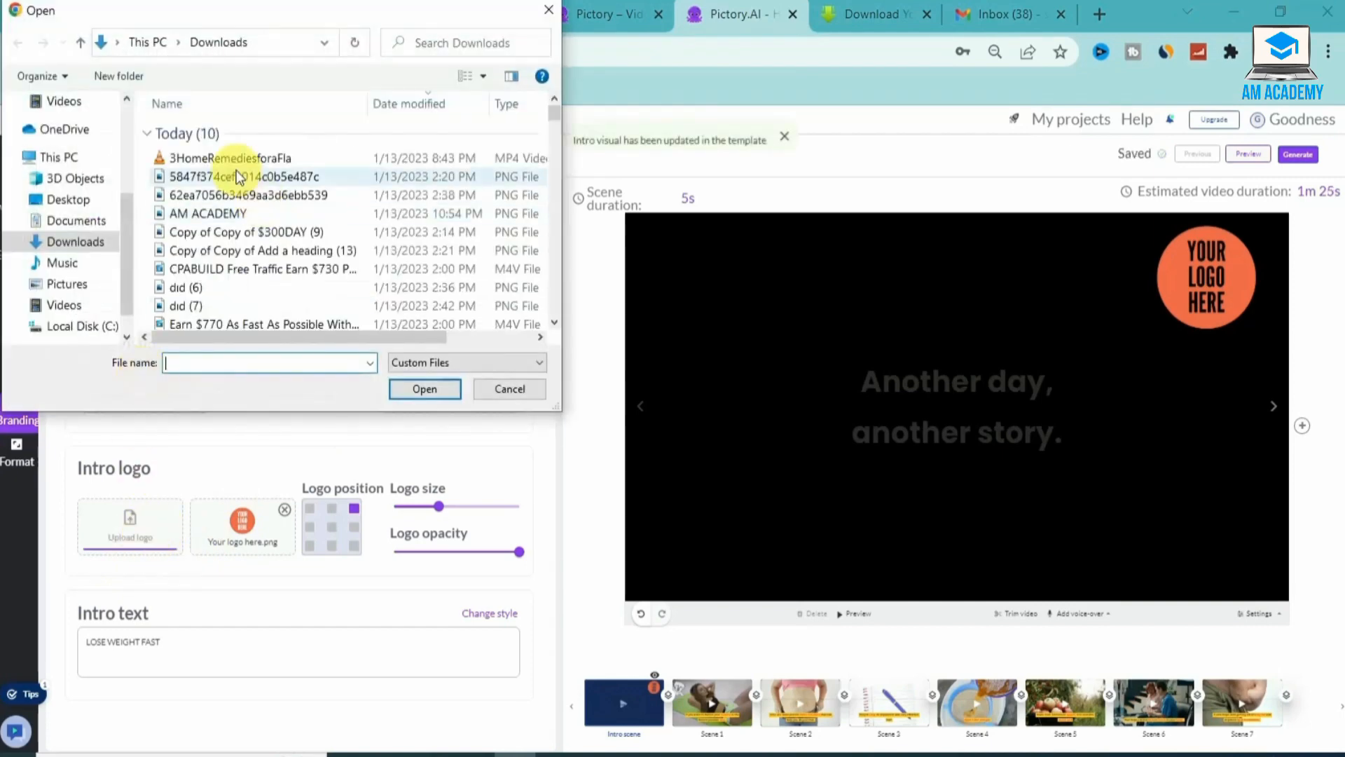
pyautogui.click(265, 177)
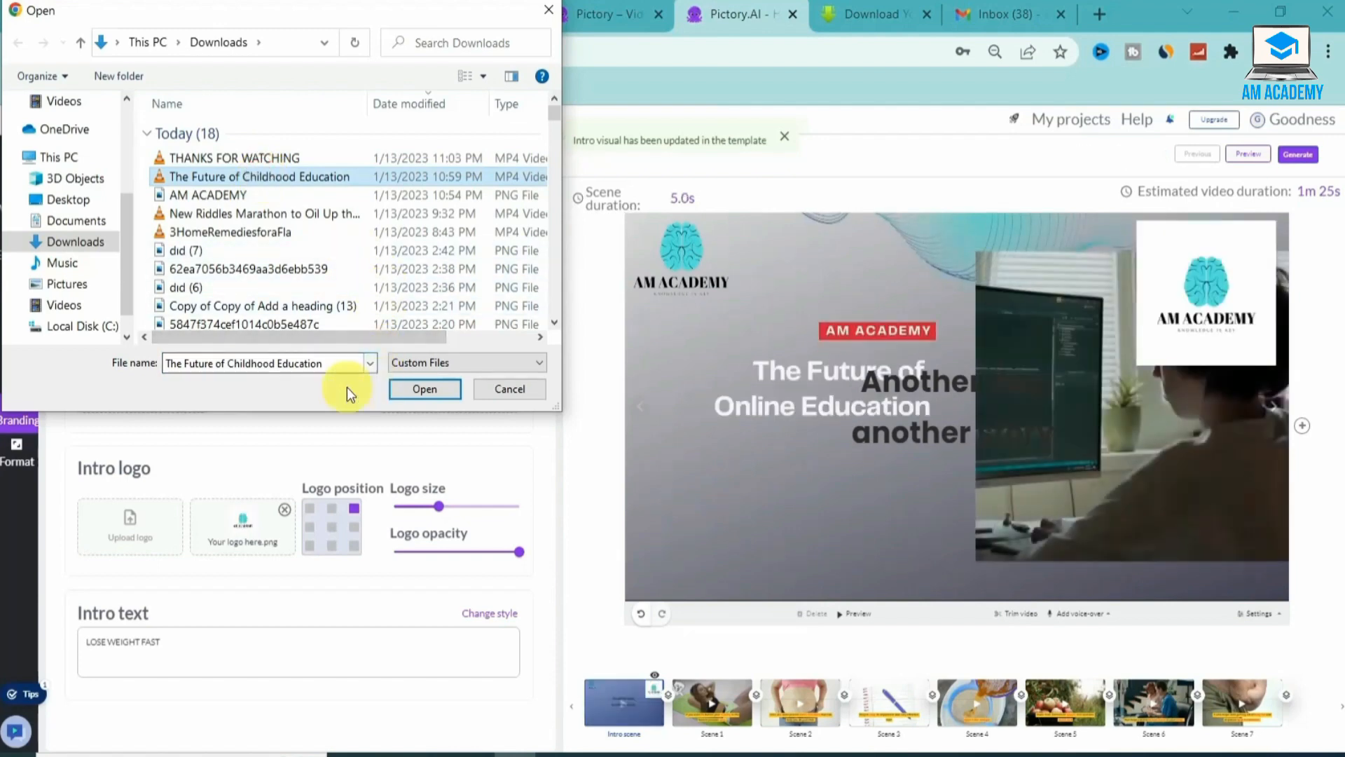
pyautogui.click(506, 392)
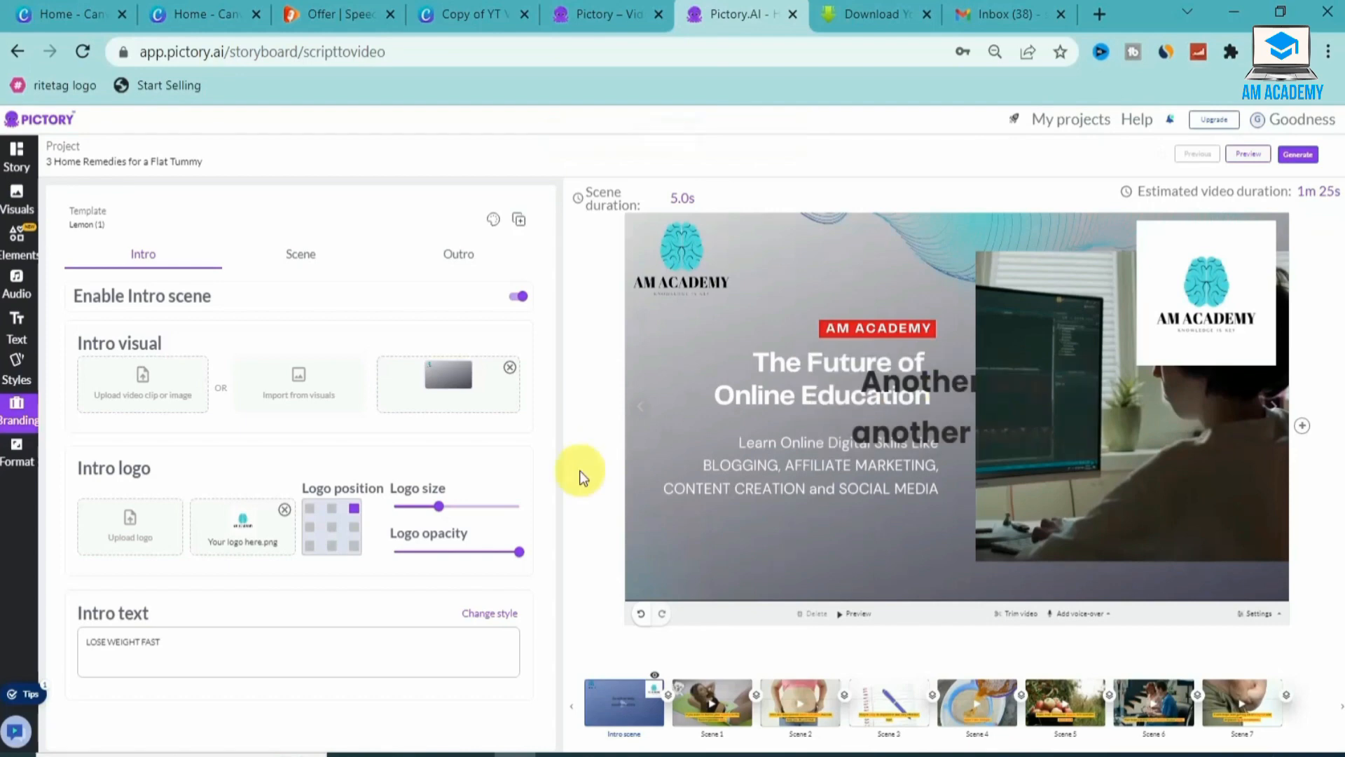
pyautogui.click(559, 371)
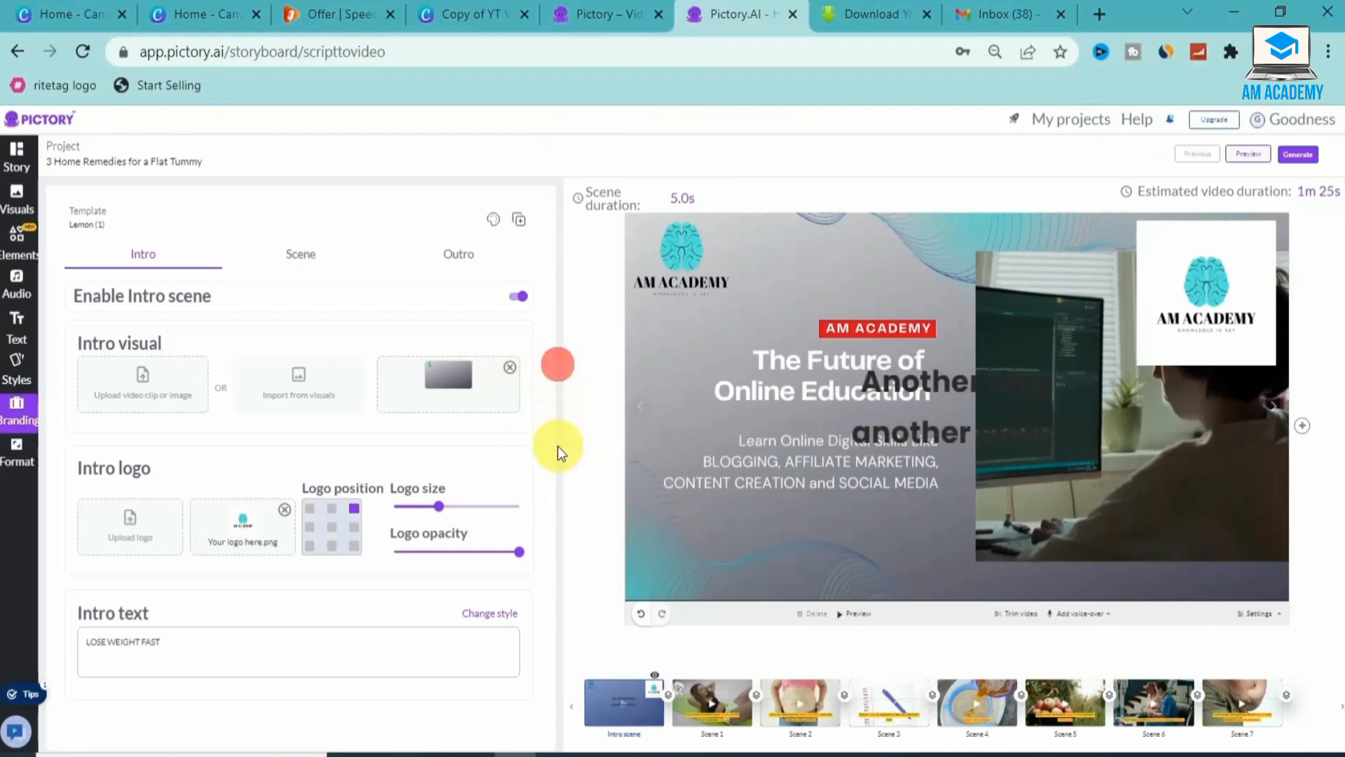
# Clear the intro text "LOSE WEIGHT FAST" and reduce the size of the intro logo
pyautogui.click(207, 651)
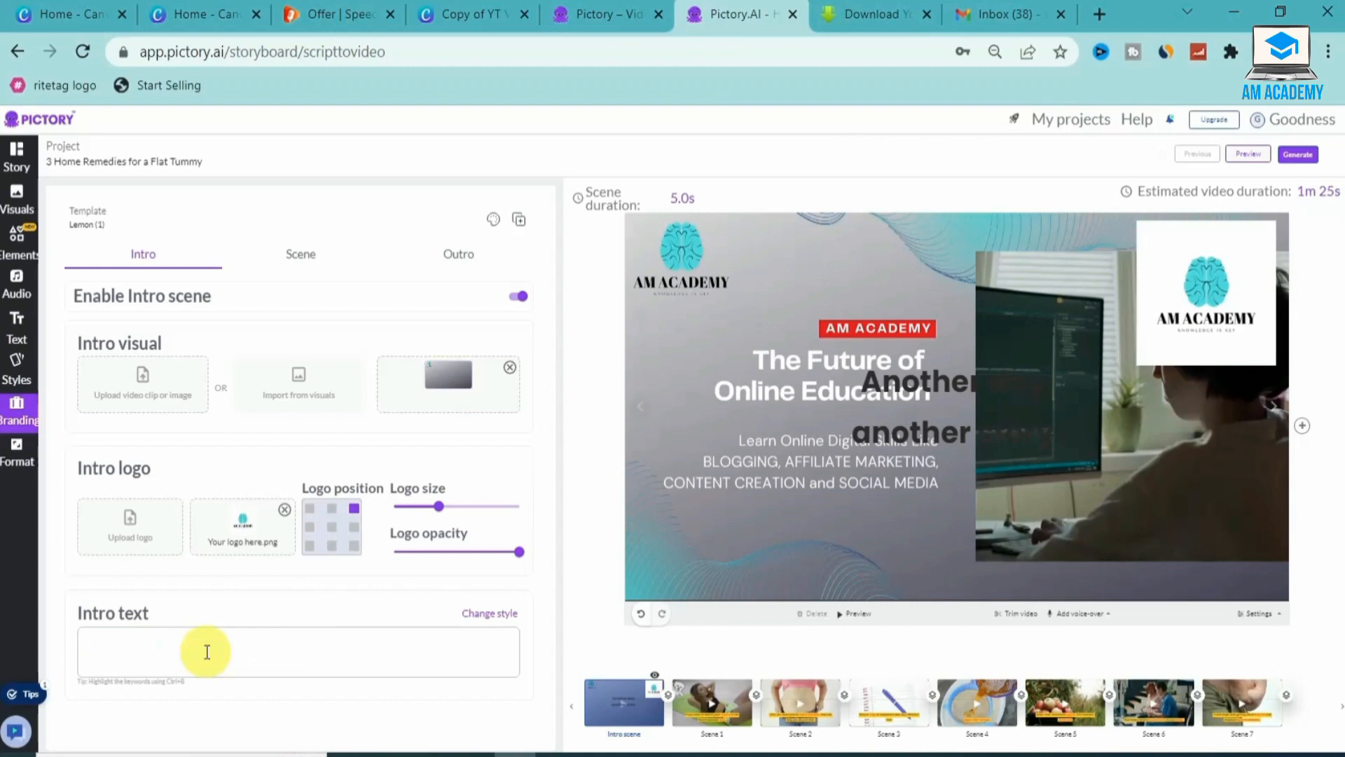
pyautogui.click(271, 605)
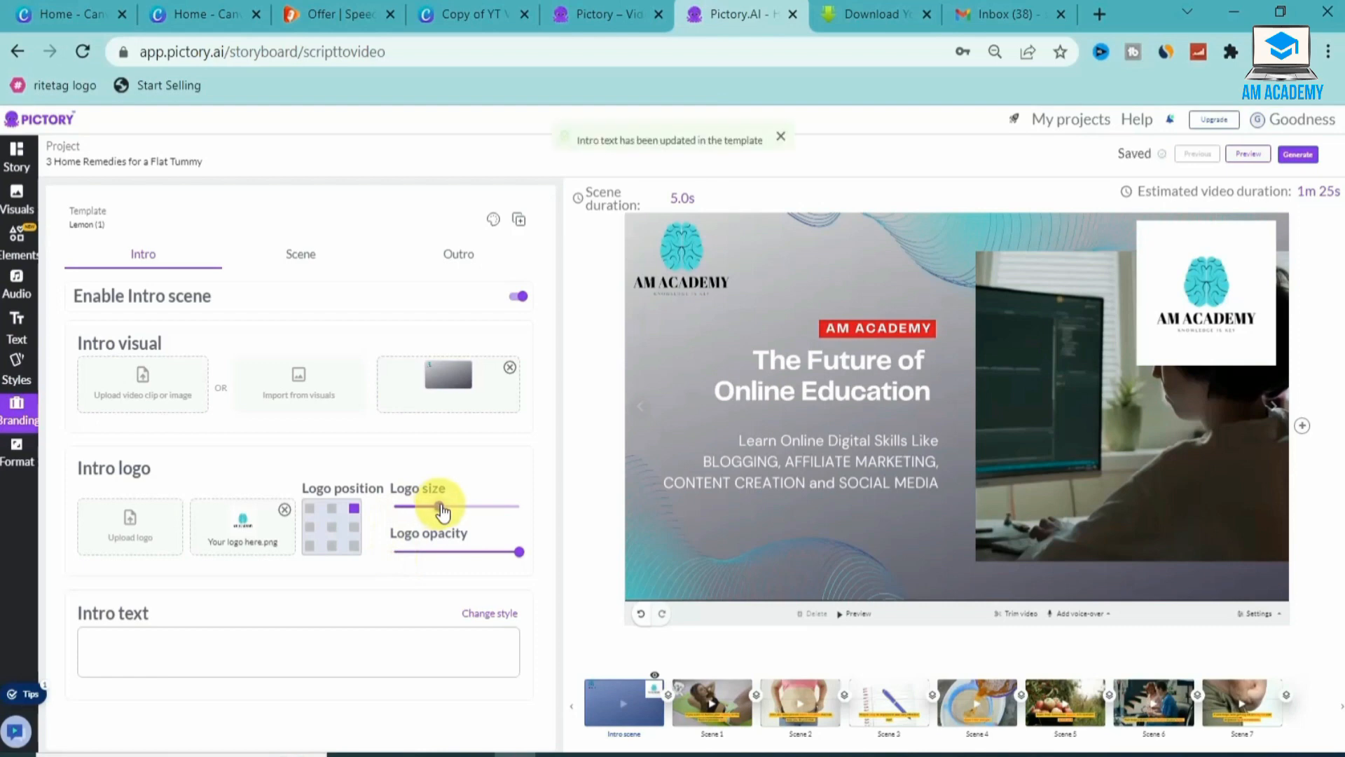
pyautogui.moveTo(431, 514); pyautogui.dragTo(417, 517)
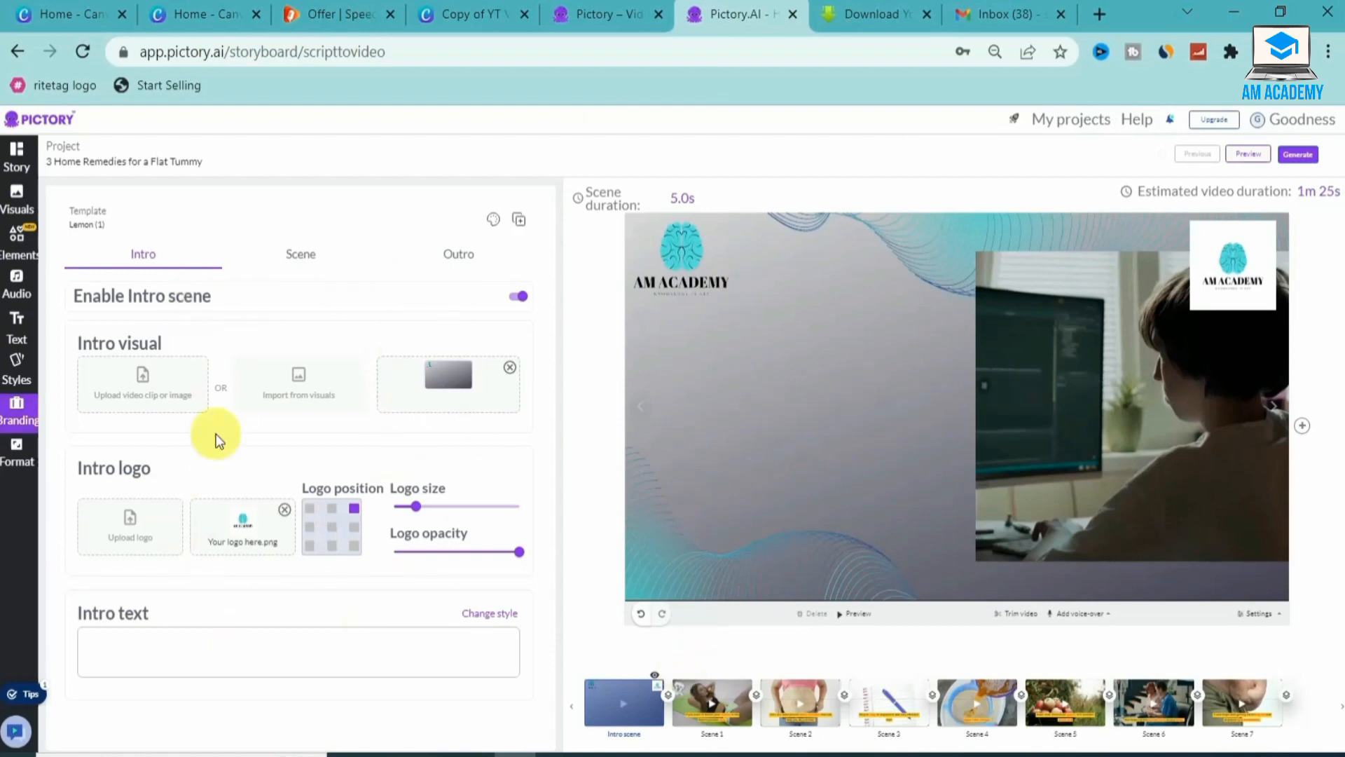
# Upload the AM ACADEMY PNG as the scene logo and shrink it to about the smallest size
pyautogui.click(292, 274)
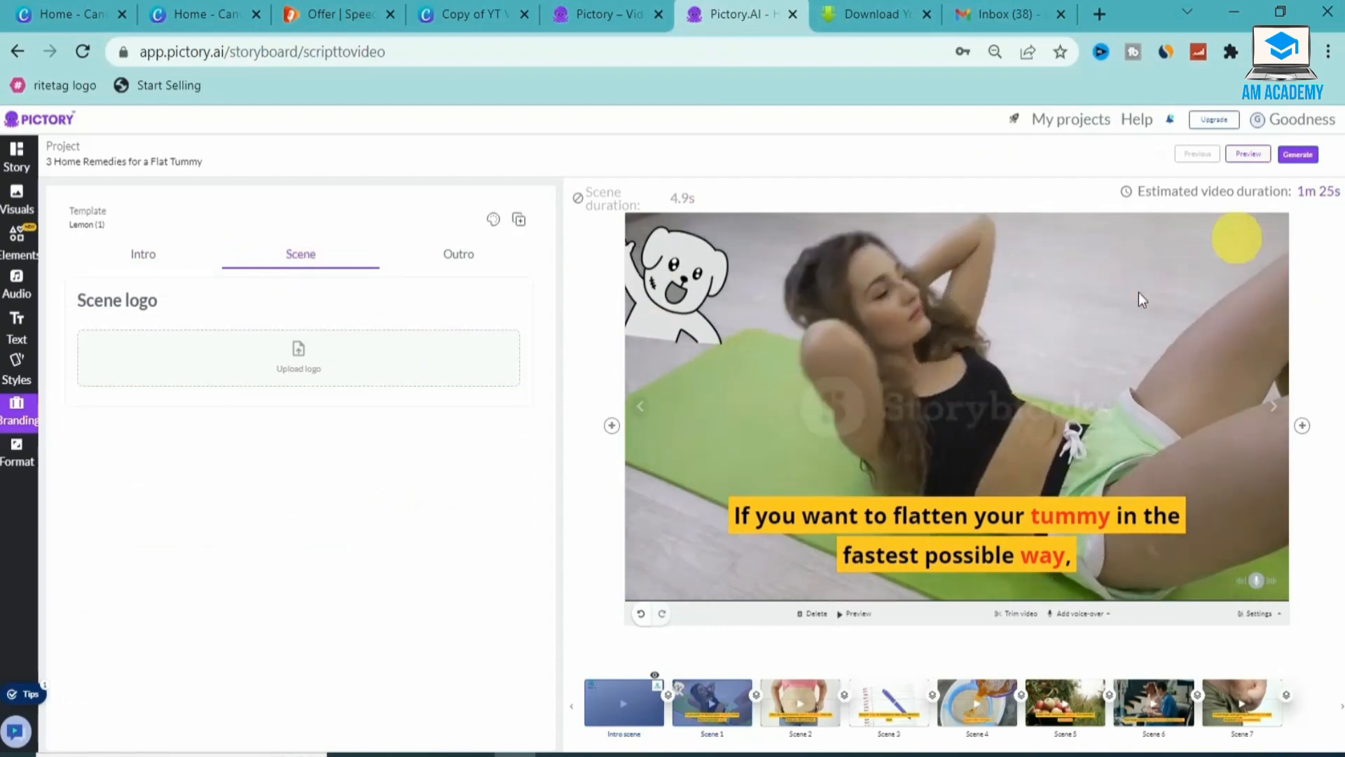
pyautogui.click(300, 354)
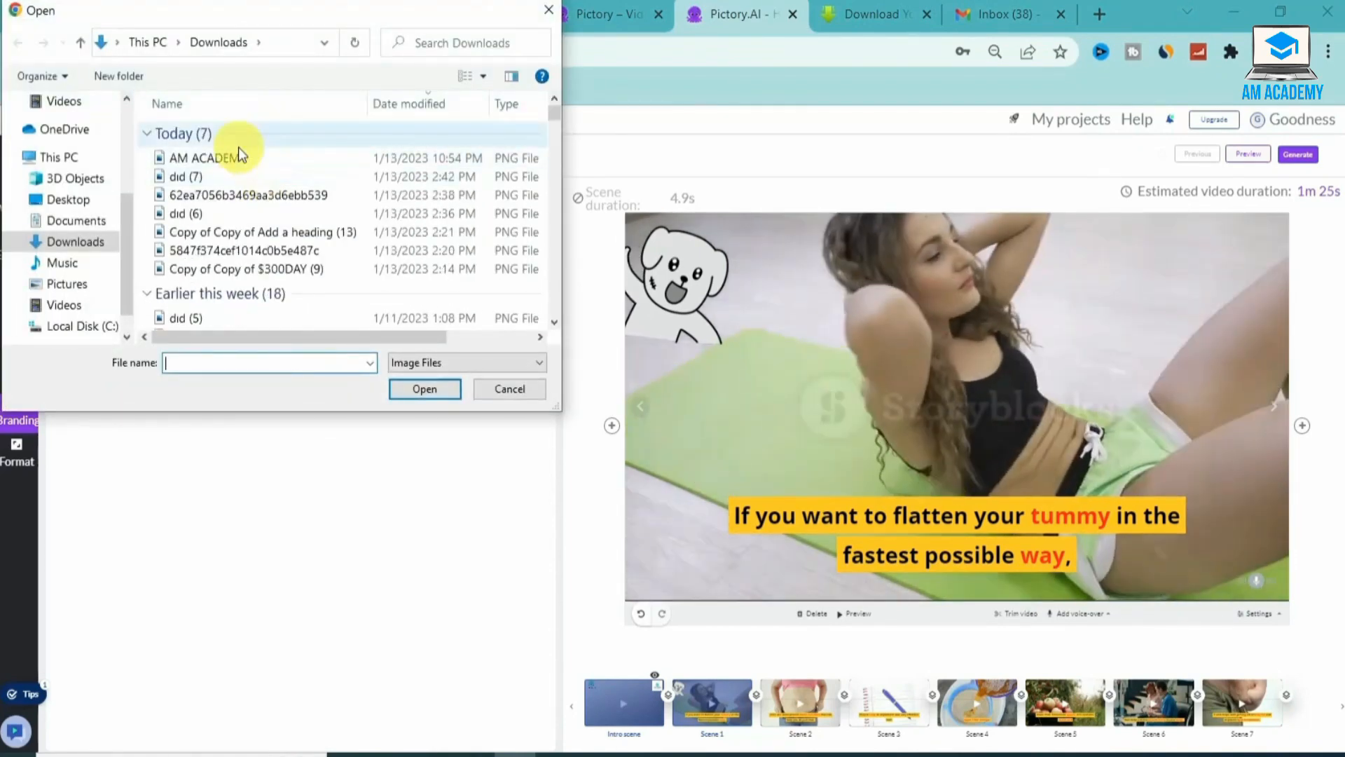
pyautogui.click(239, 158)
pyautogui.click(405, 393)
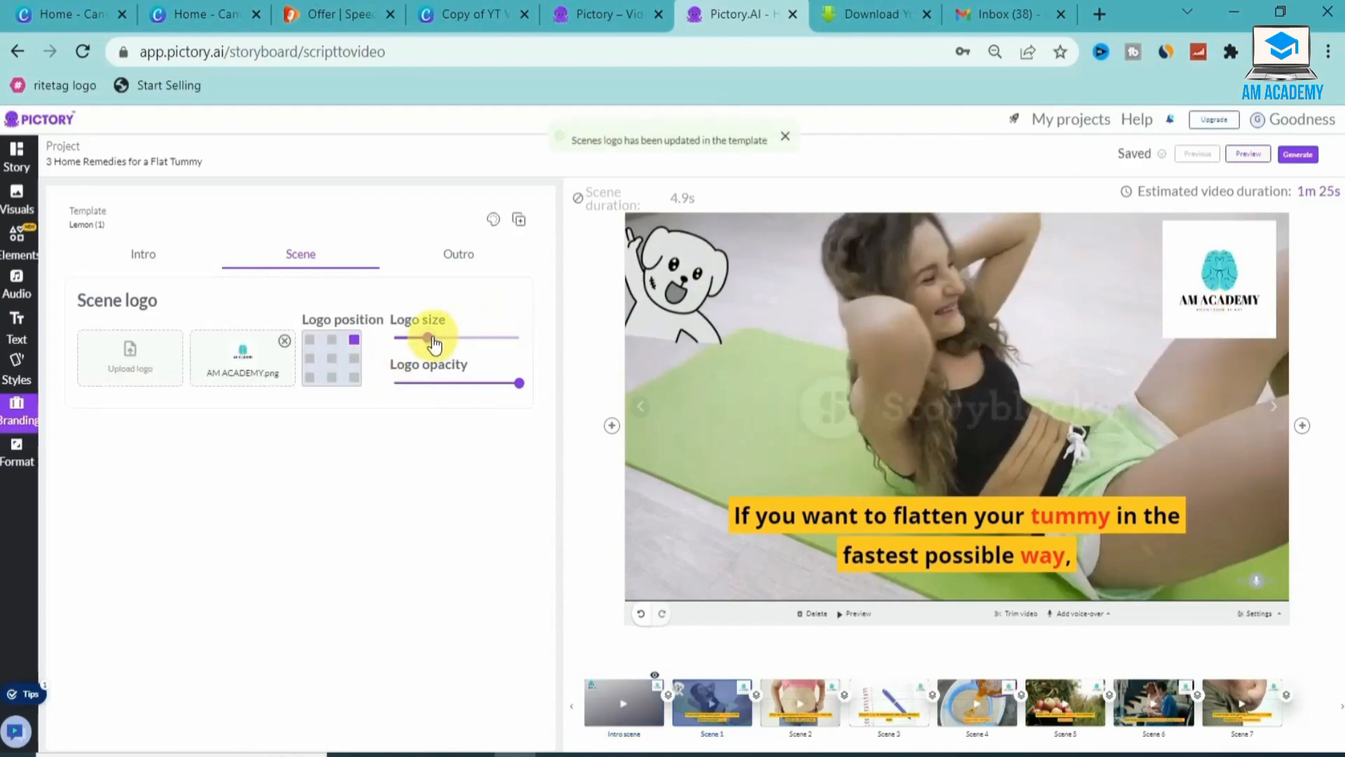
pyautogui.moveTo(419, 343); pyautogui.dragTo(400, 345)
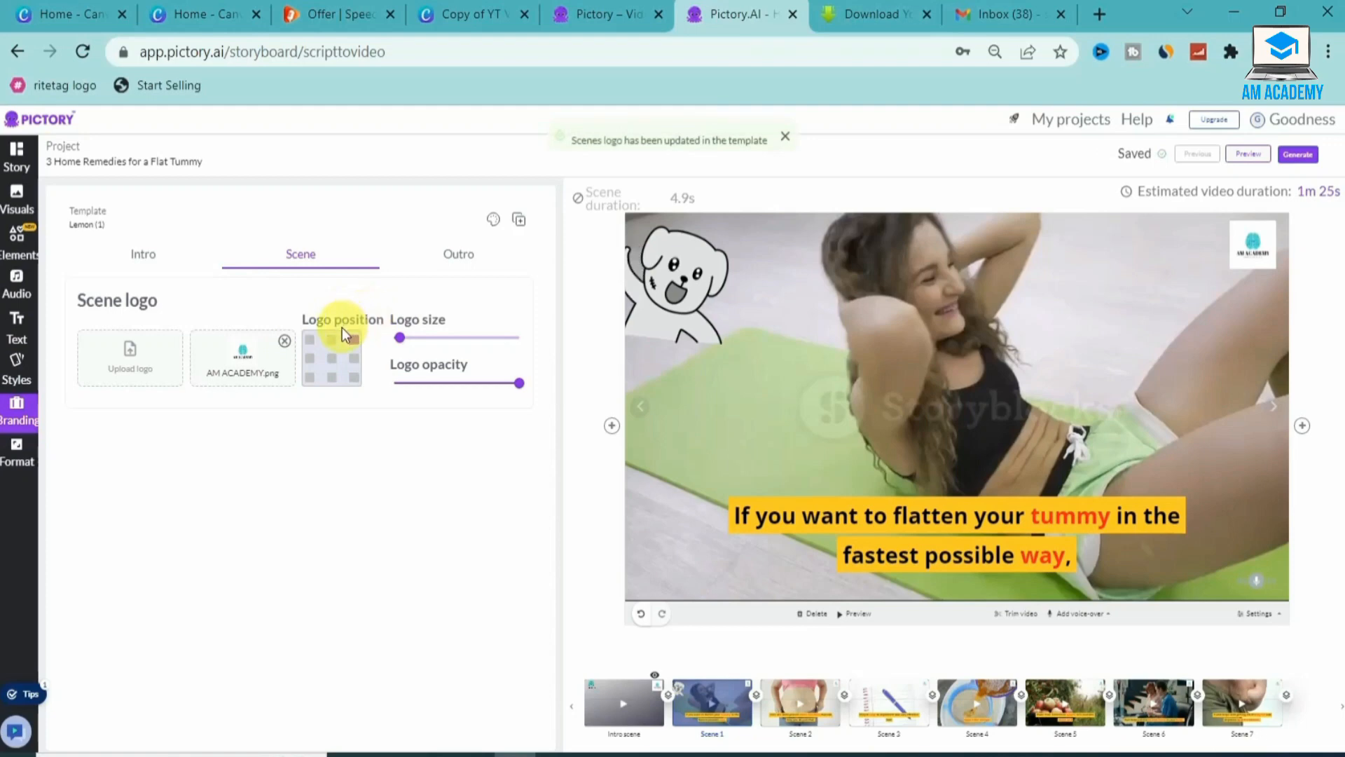
# Try the scene logo at the top centre of the video frame, then return it to the frame's upper-right corner
pyautogui.click(326, 340)
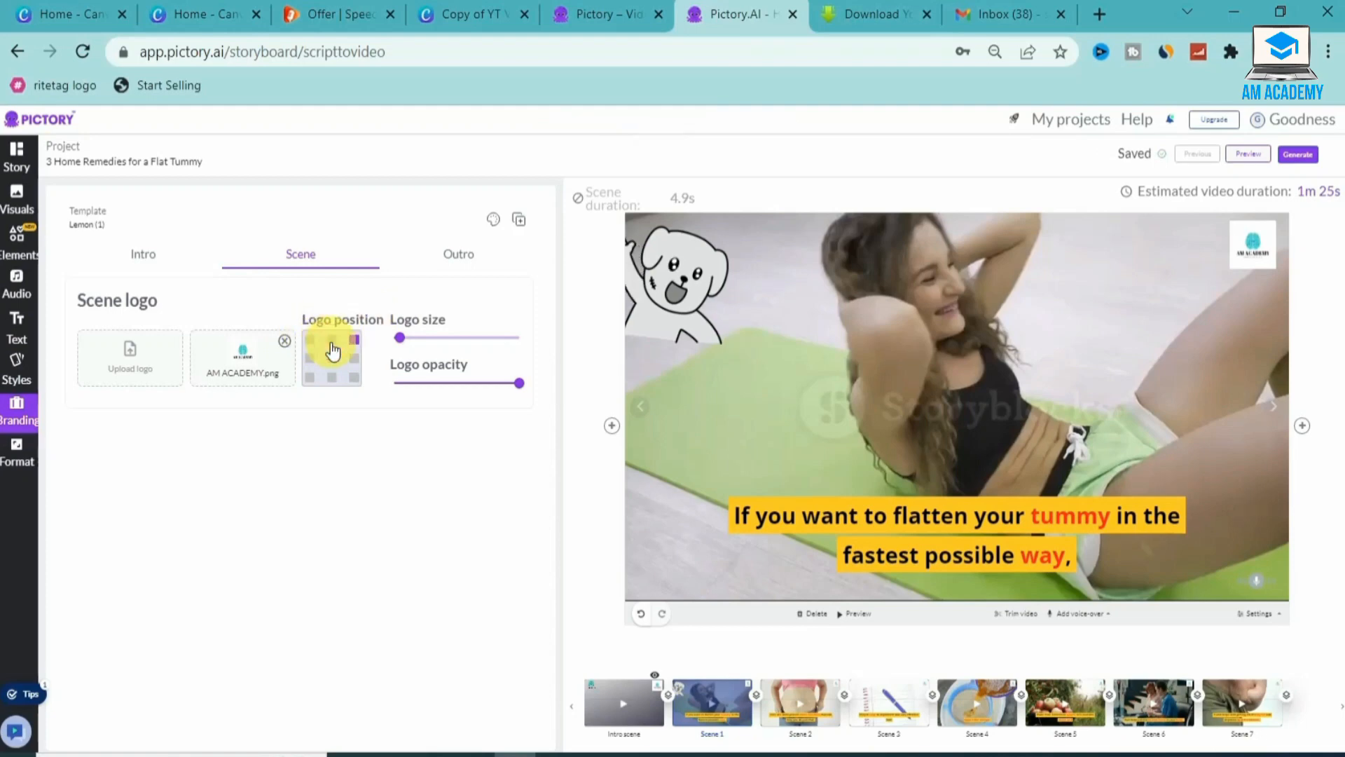
pyautogui.click(332, 343)
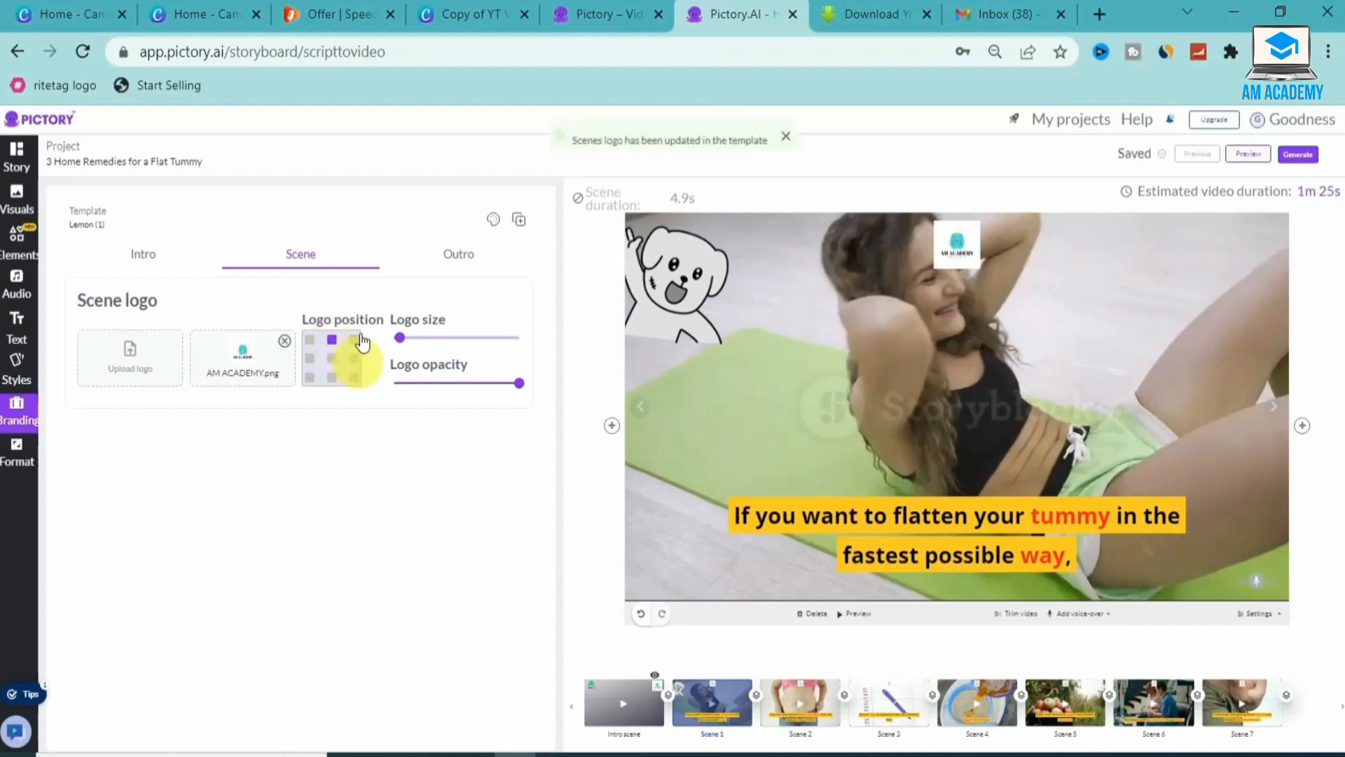
pyautogui.click(353, 379)
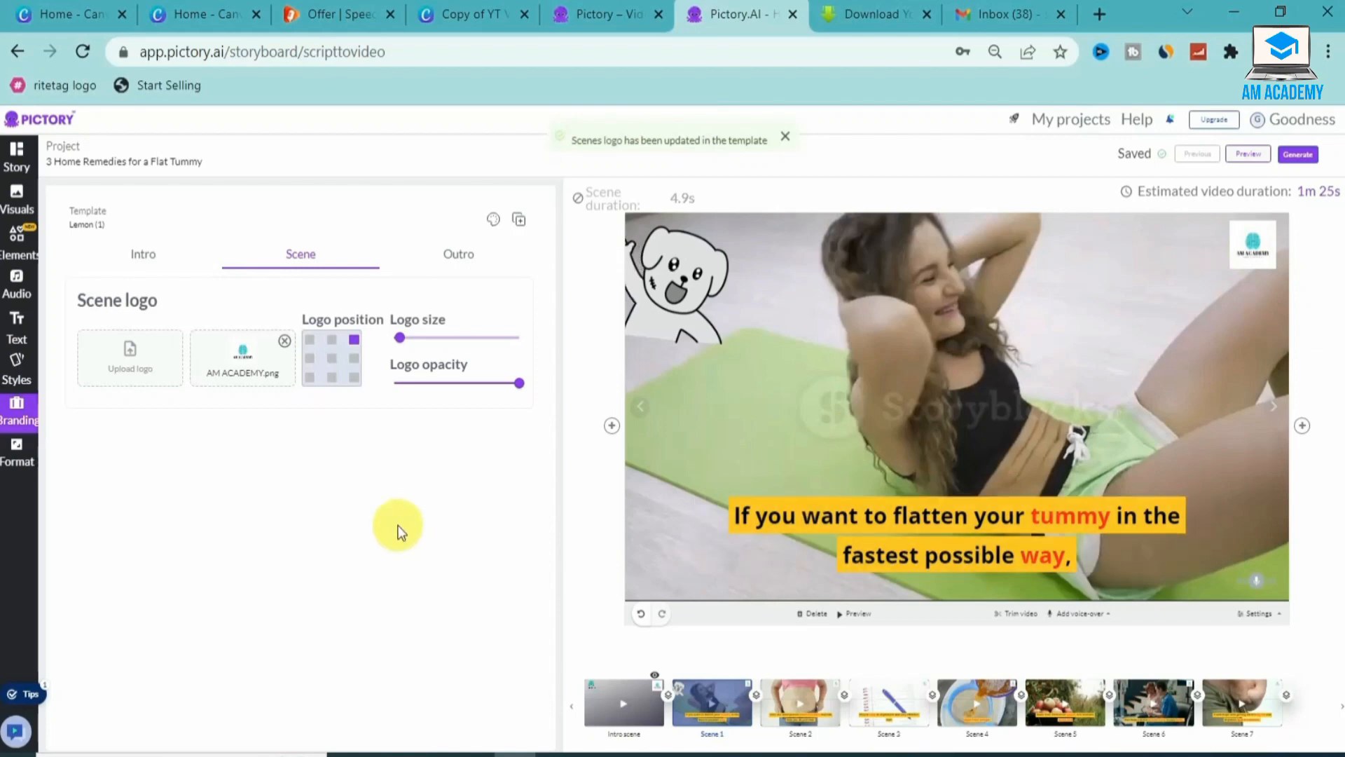
# Enable the branding outro scene and upload the video "THANKS FOR WATCHING" as its visual
pyautogui.click(459, 260)
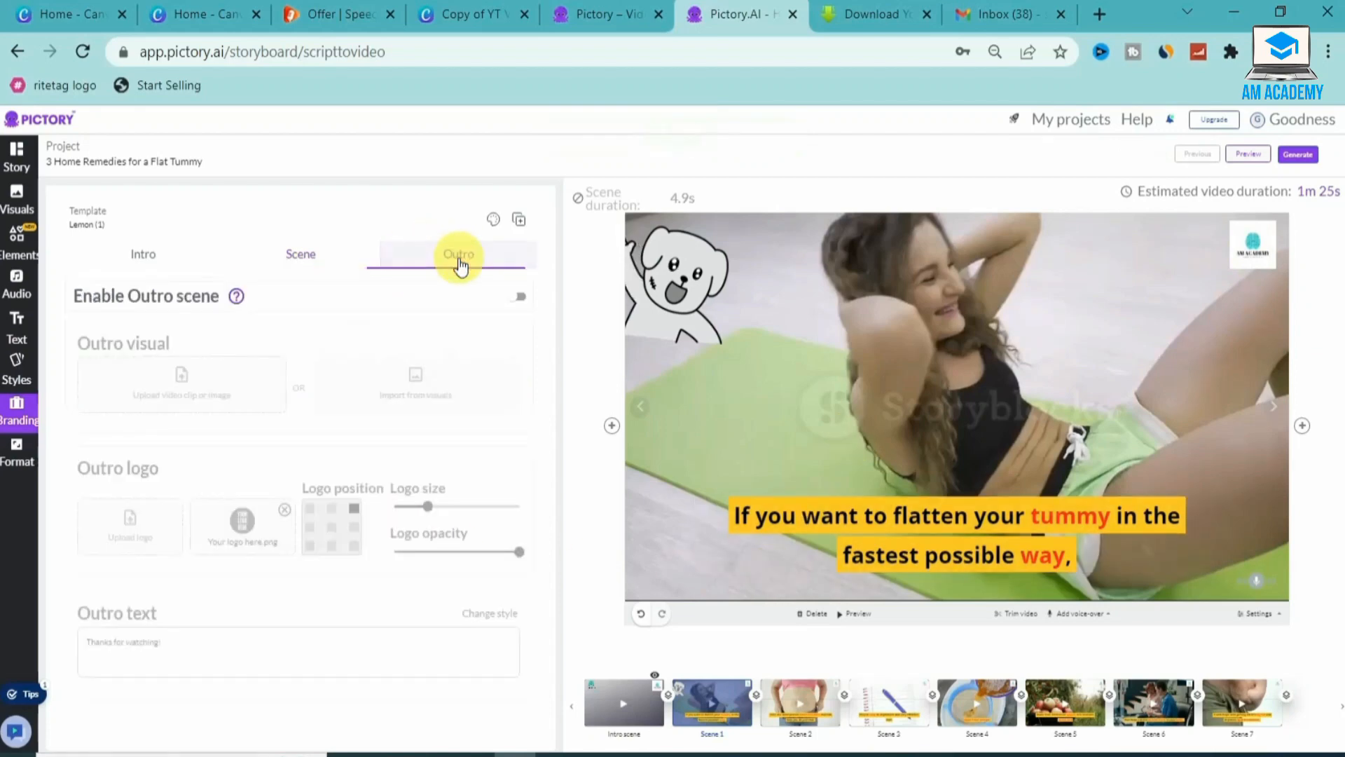
pyautogui.click(518, 301)
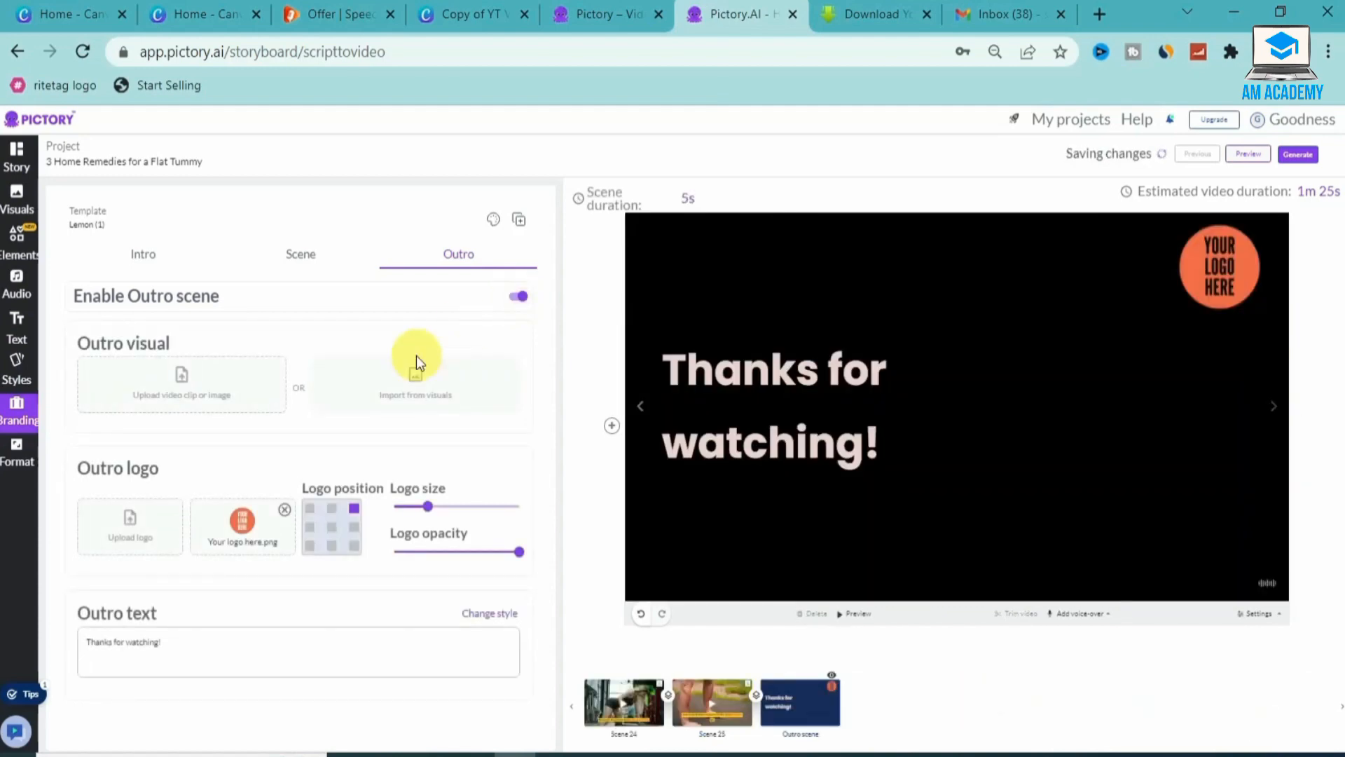
pyautogui.click(184, 384)
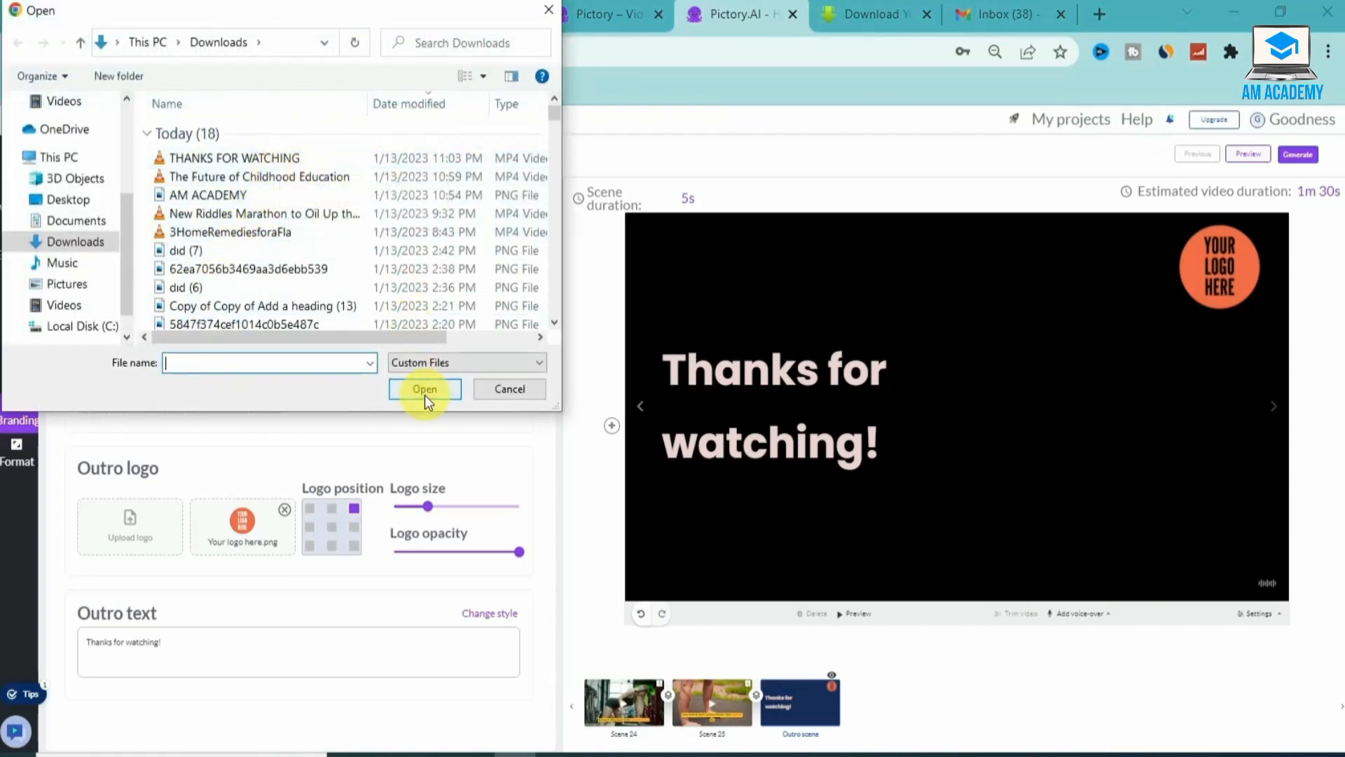
pyautogui.click(300, 153)
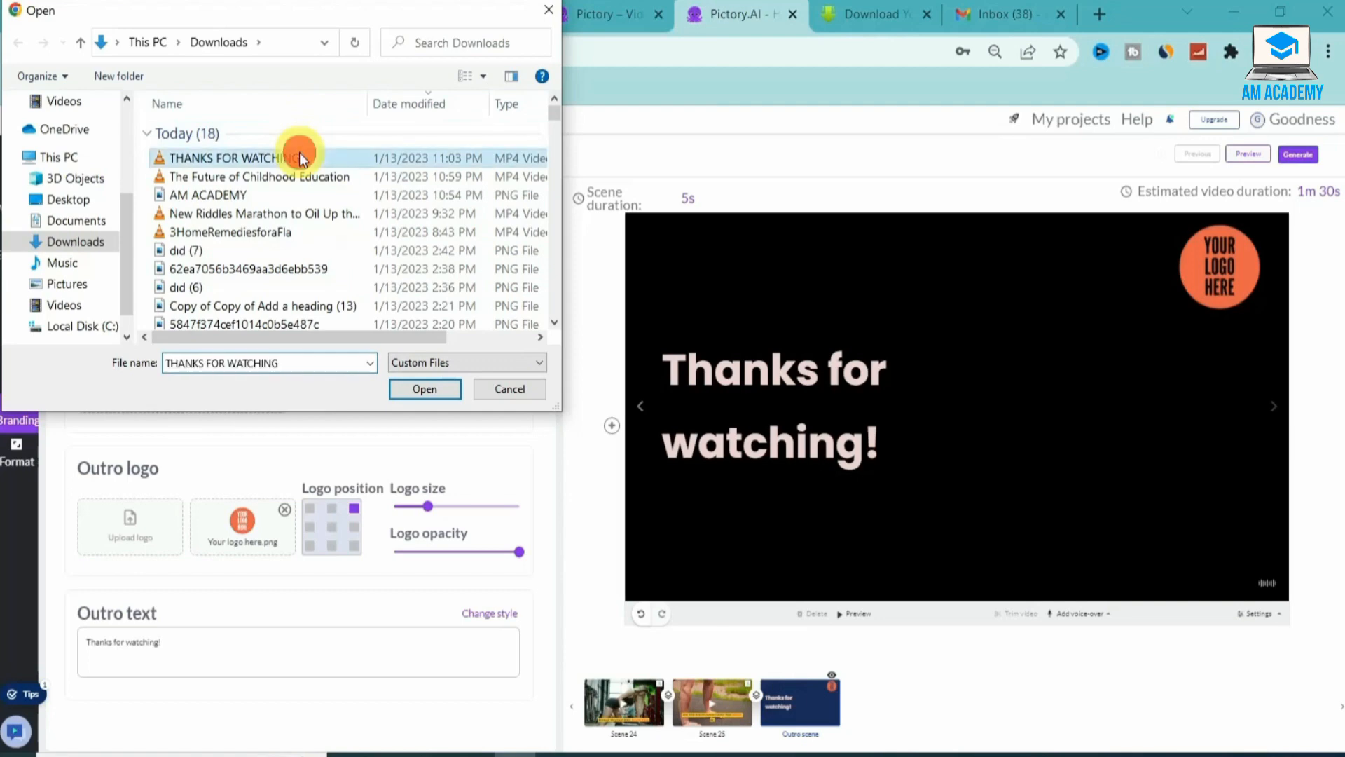
pyautogui.click(423, 387)
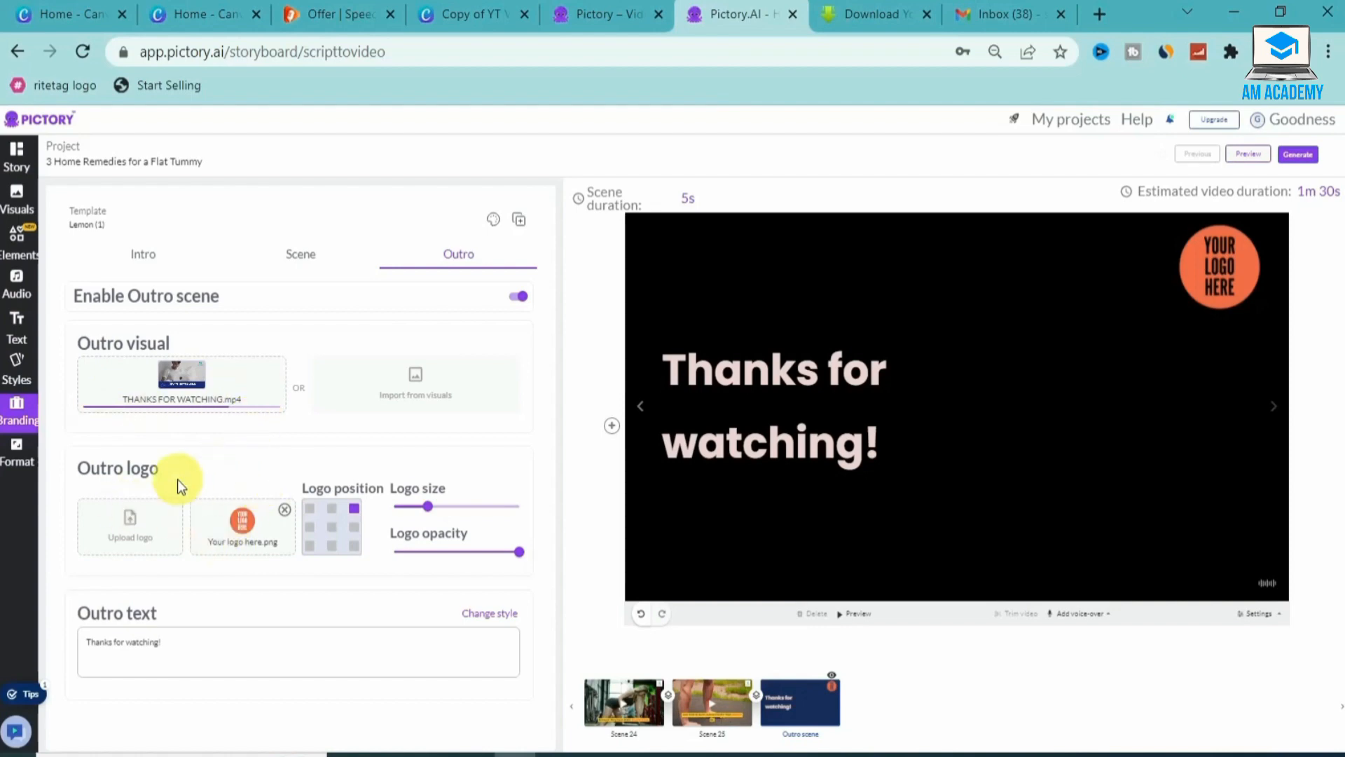
# Upload the AM ACADEMY PNG as the outro scene's logo in place of the placeholder
pyautogui.click(134, 518)
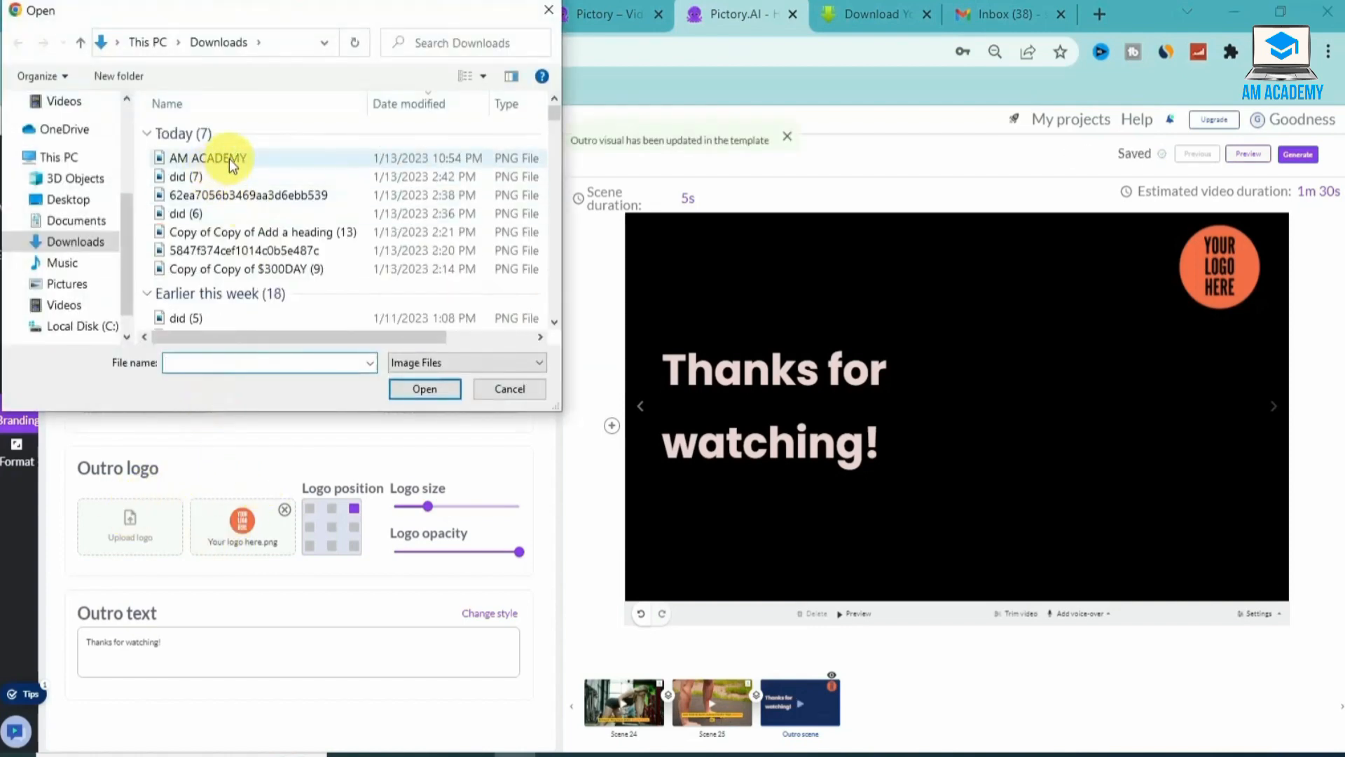
pyautogui.click(229, 158)
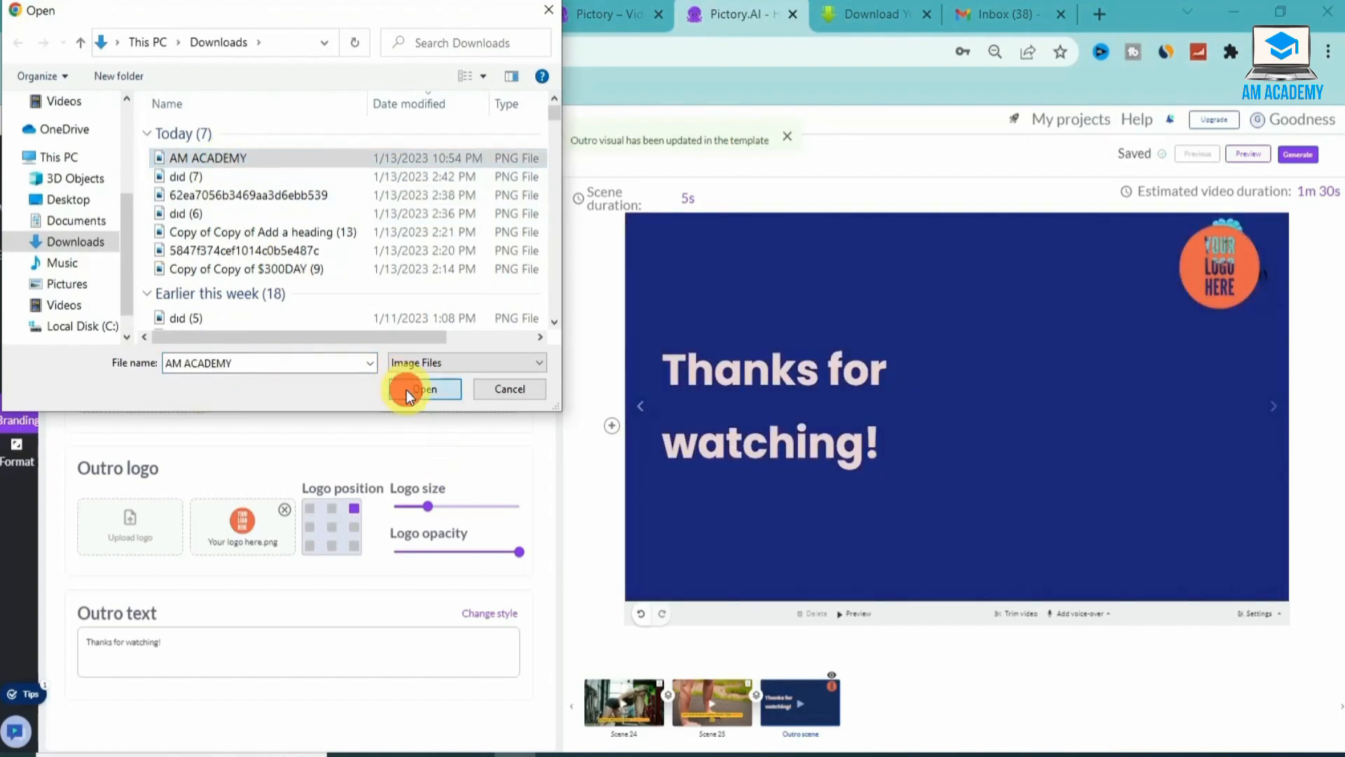
pyautogui.click(407, 389)
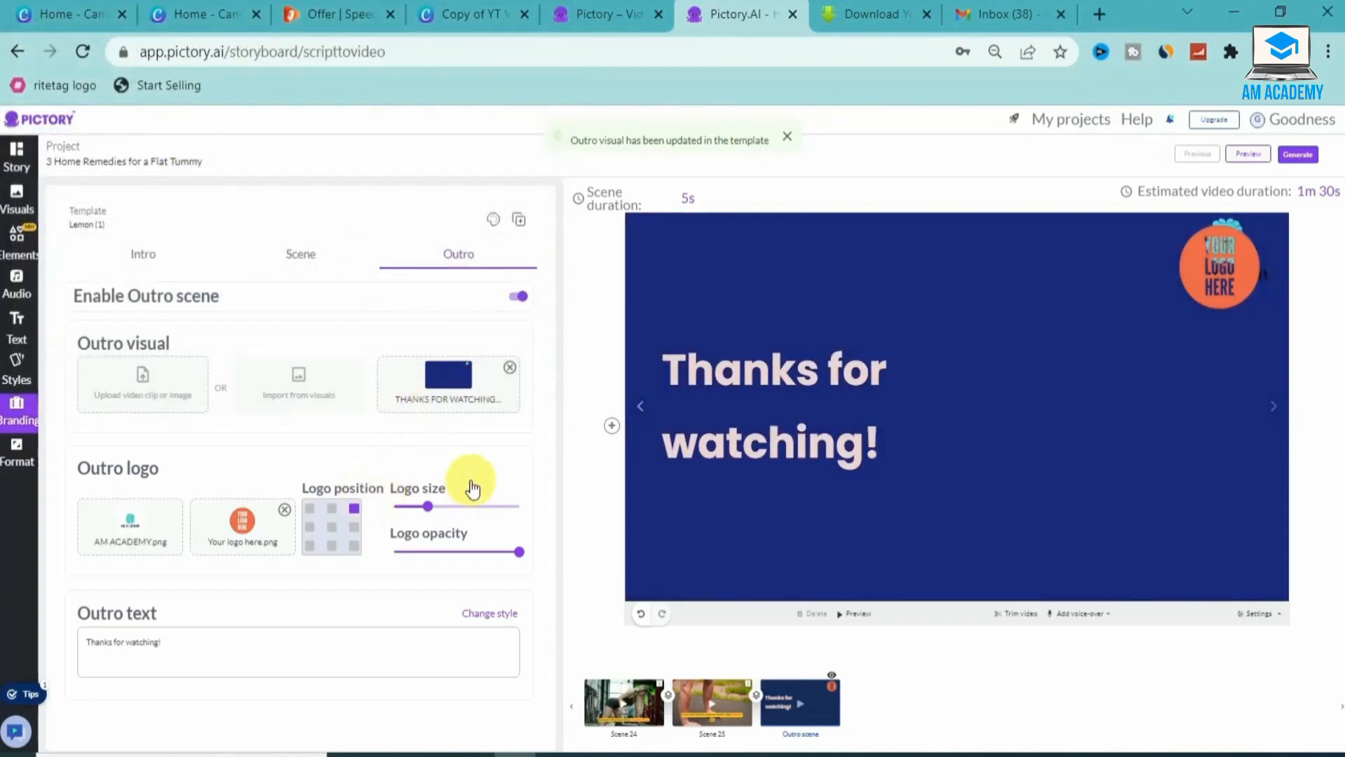
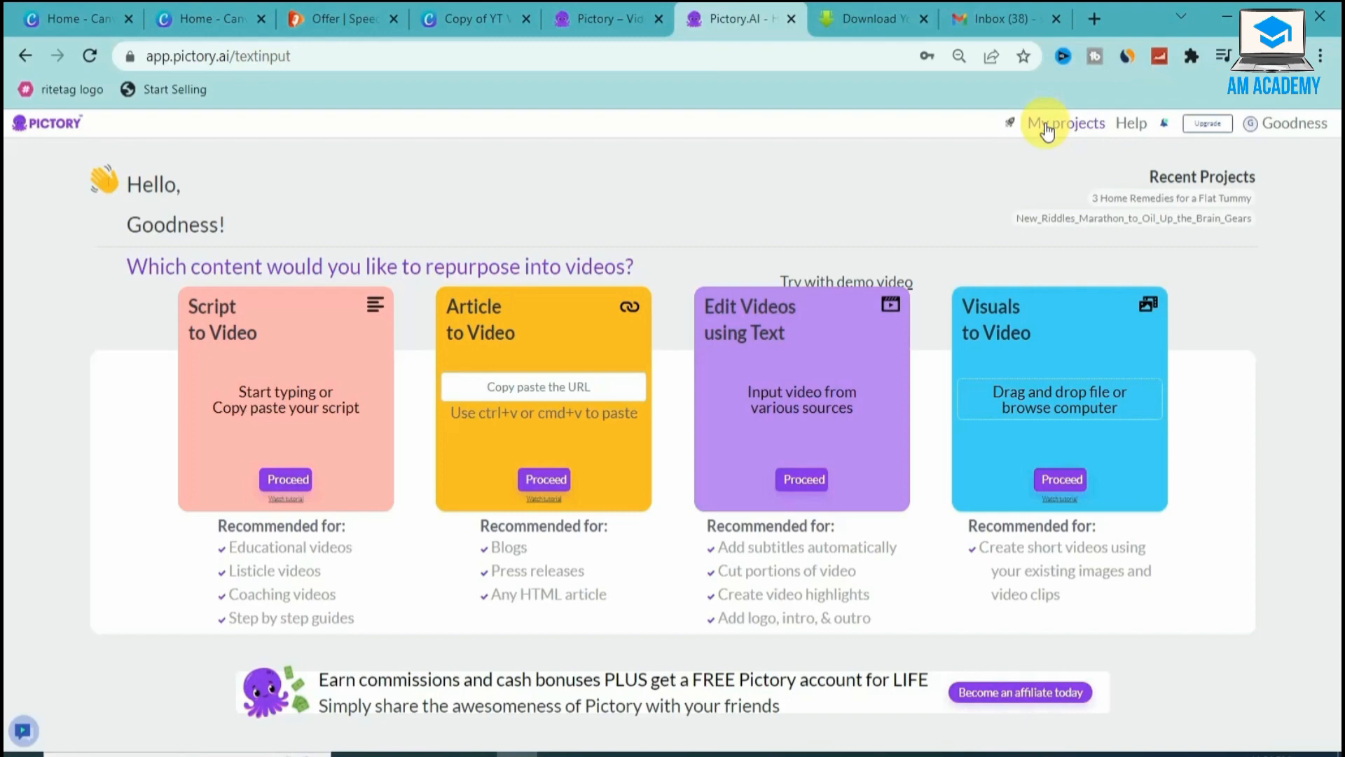
# Reopen the project file of "3 Home Remedies for a Flat Tummy" from the saved projects for editing
pyautogui.click(1047, 128)
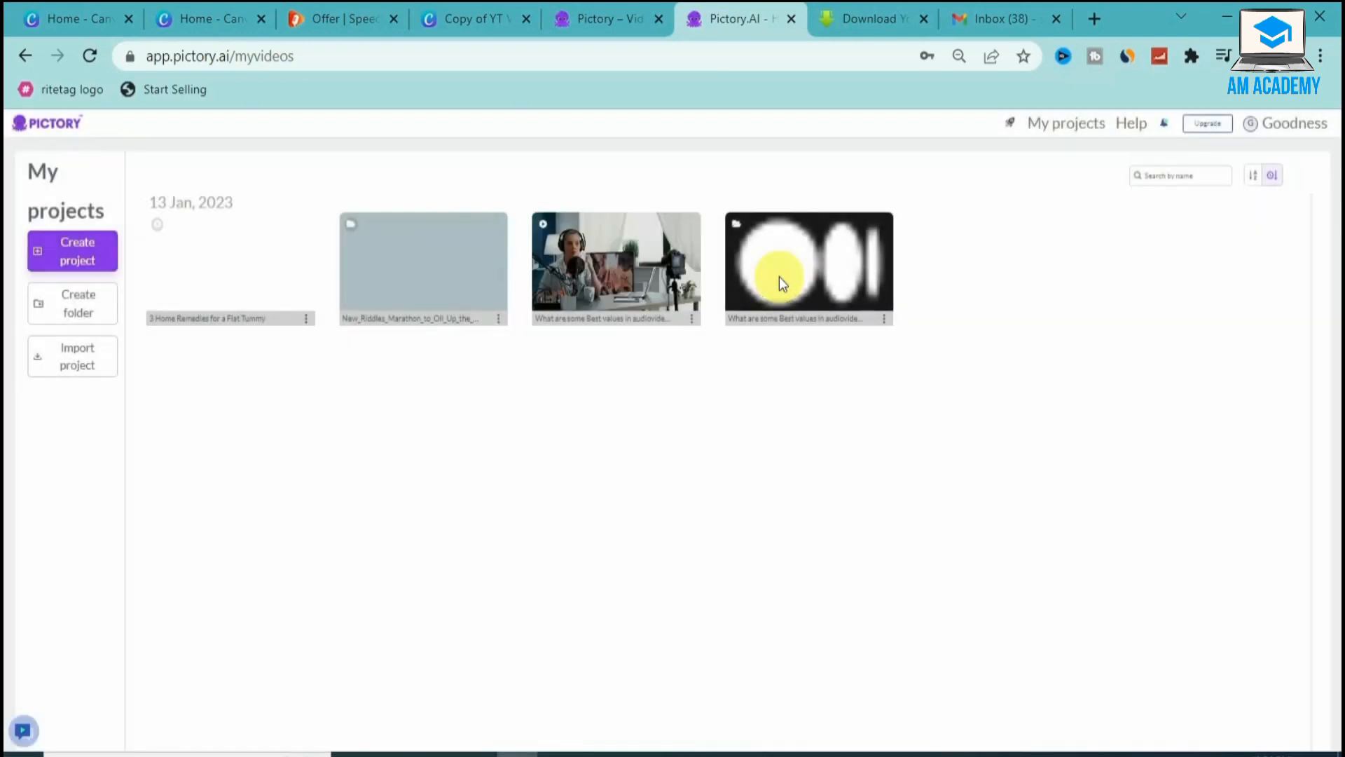
pyautogui.moveTo(783, 284); pyautogui.dragTo(123, 229)
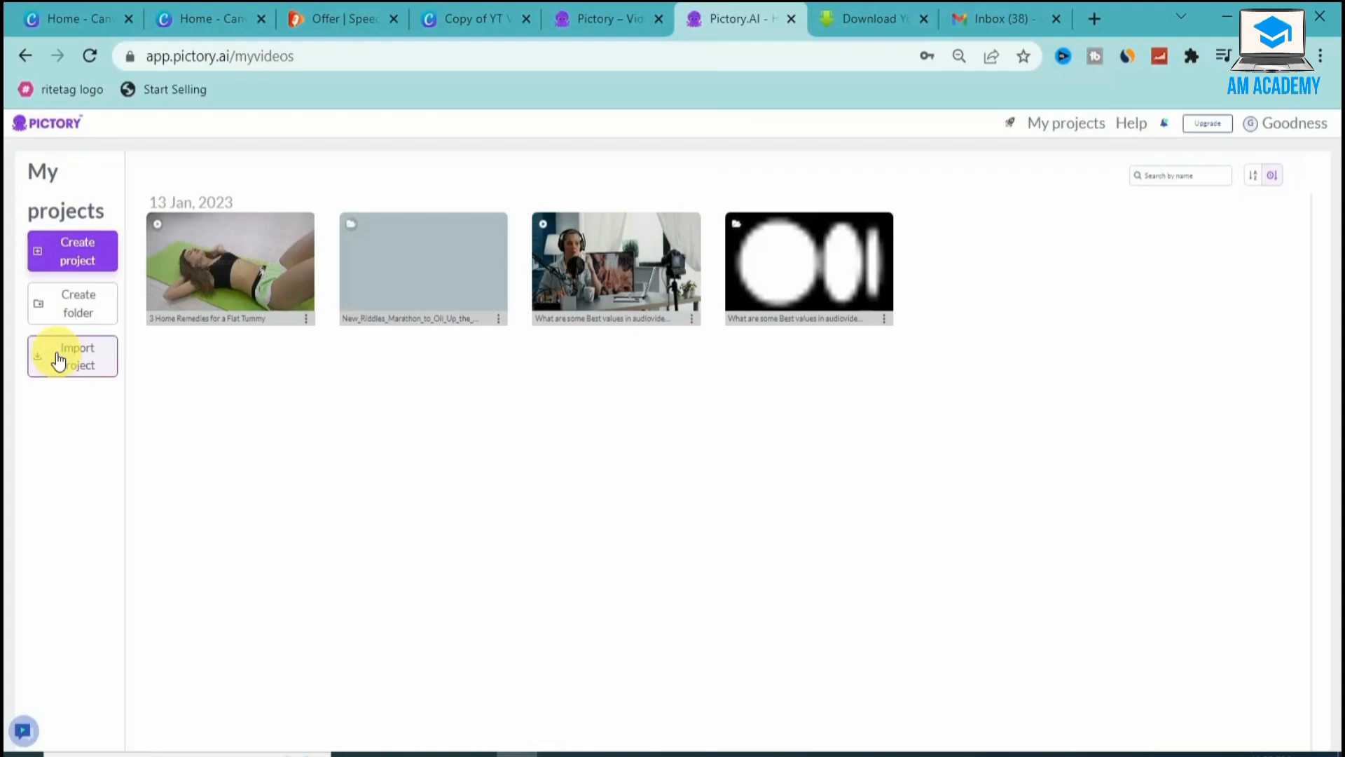
pyautogui.click(201, 280)
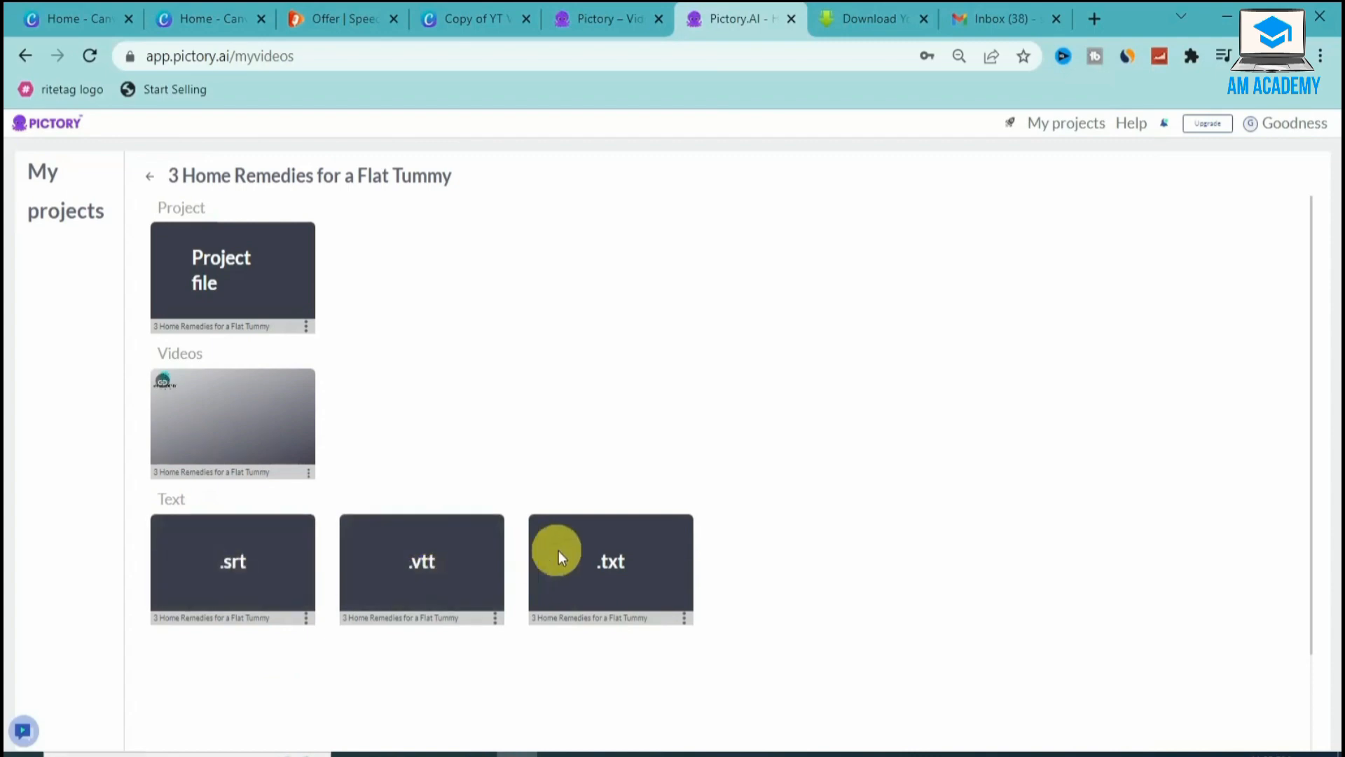
pyautogui.click(221, 273)
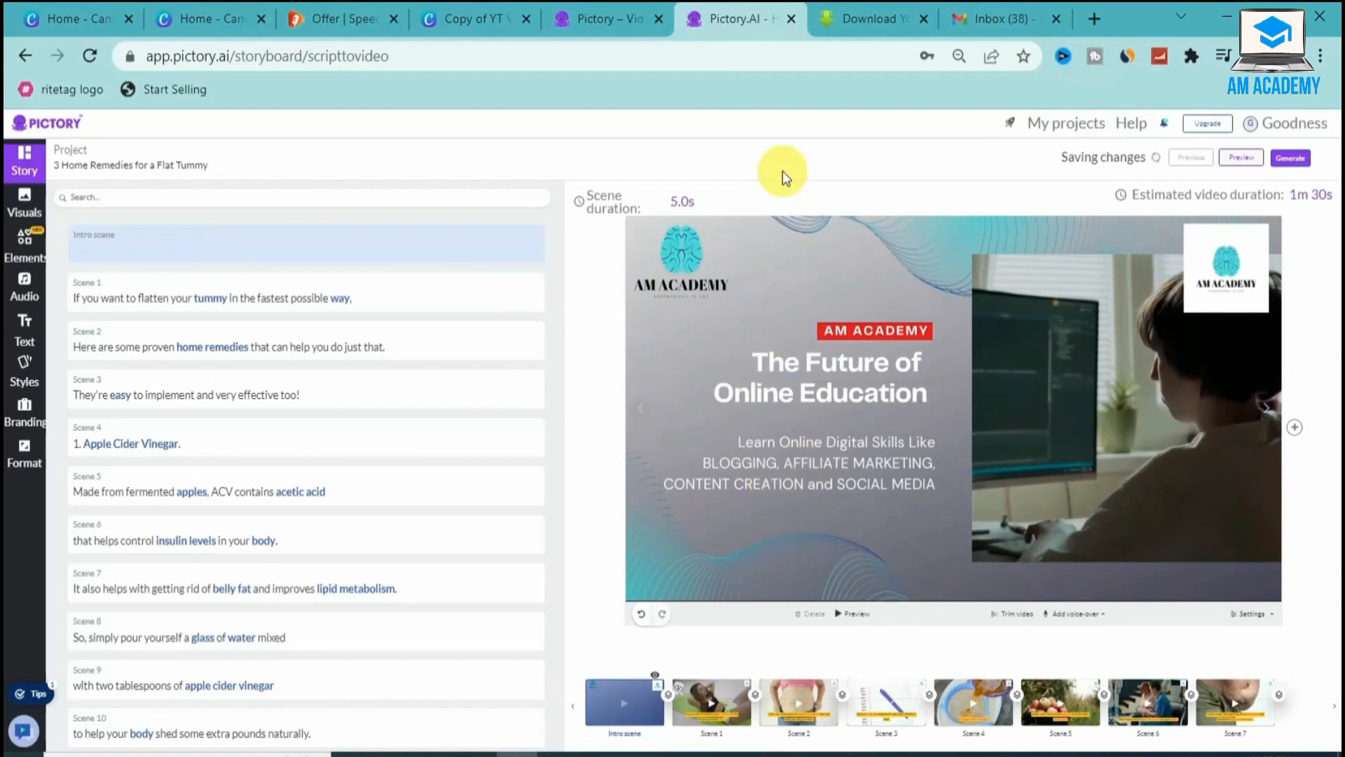
pyautogui.hotkey('ctrl', '+')
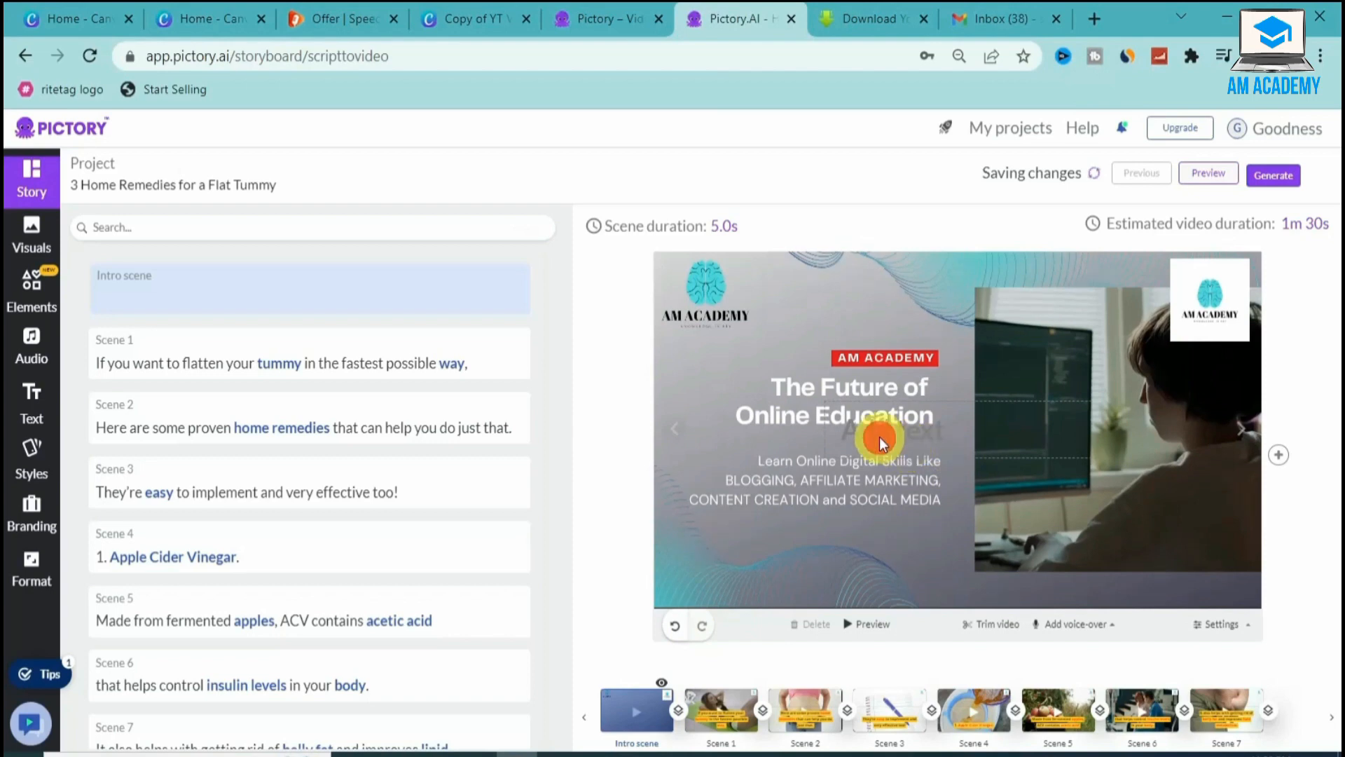
pyautogui.click(880, 439)
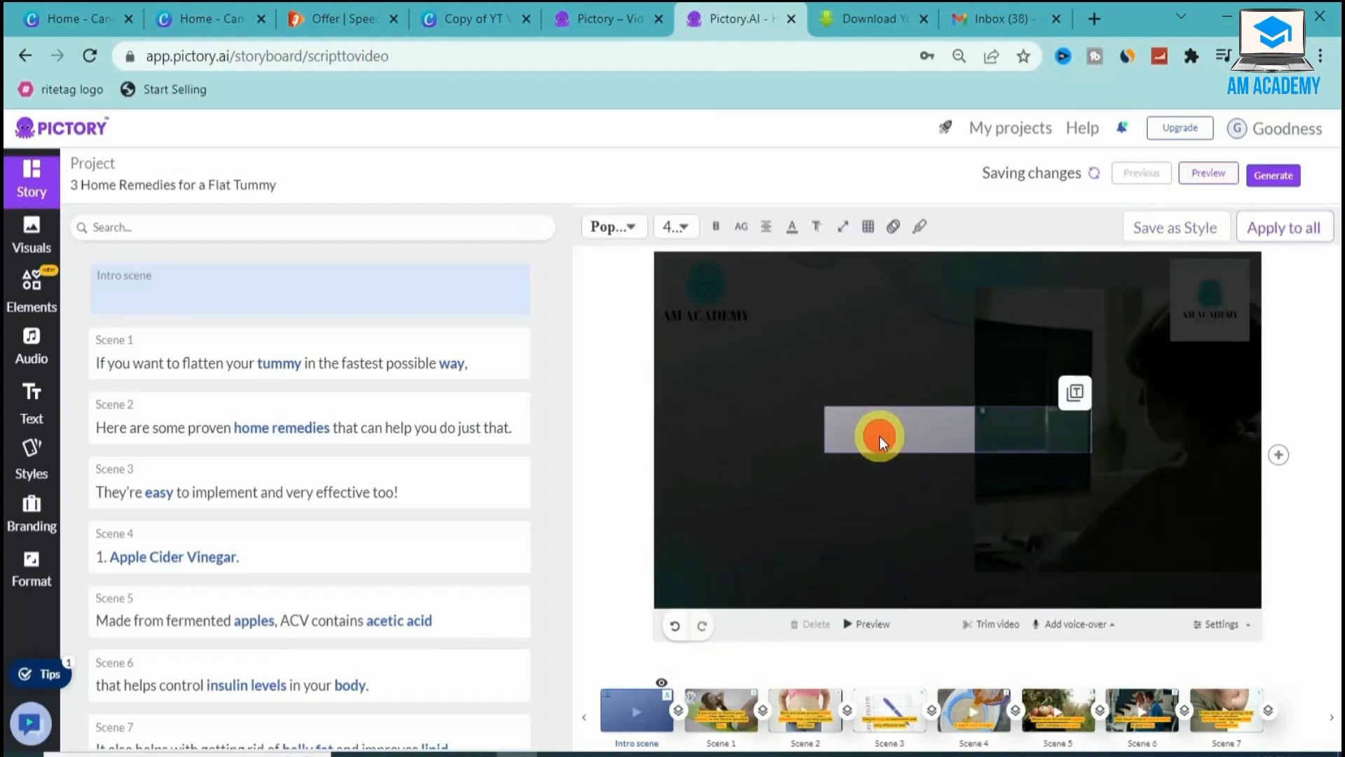
pyautogui.click(569, 402)
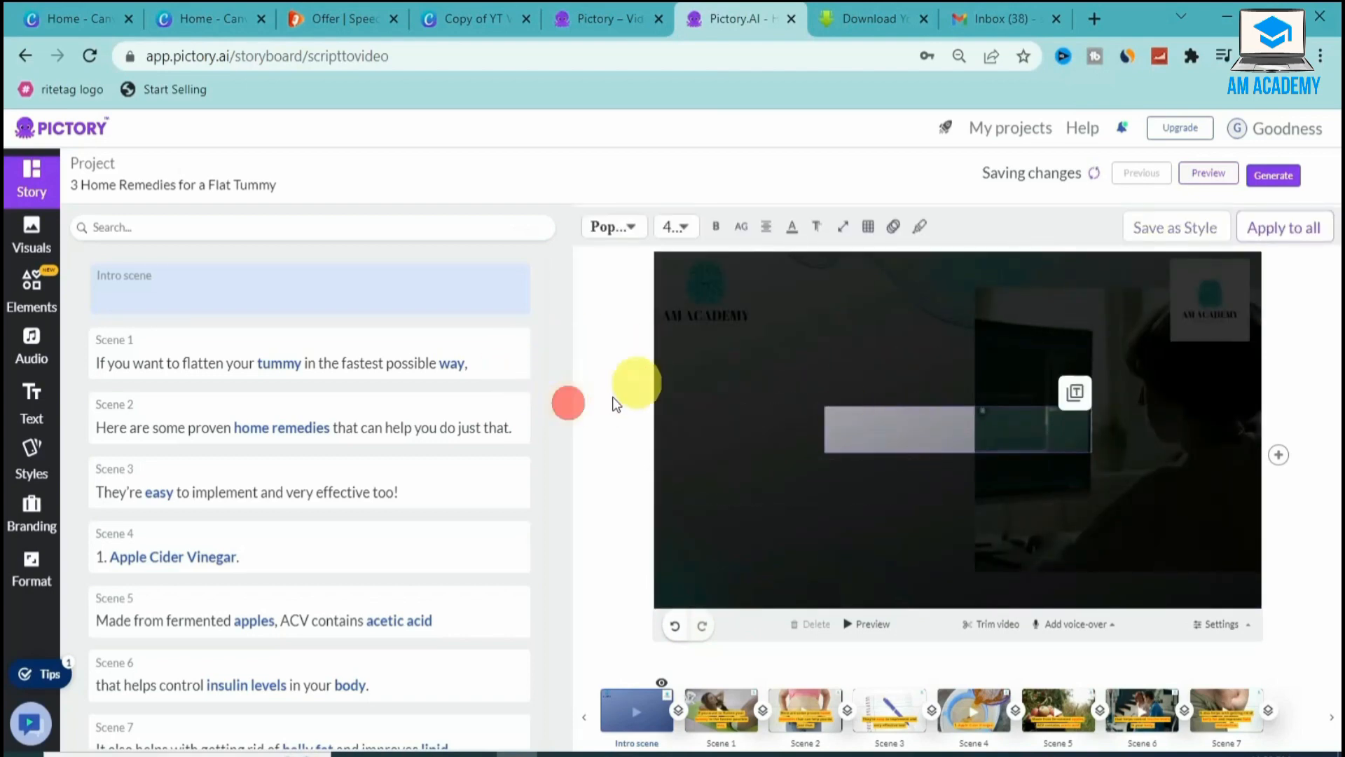
pyautogui.click(633, 171)
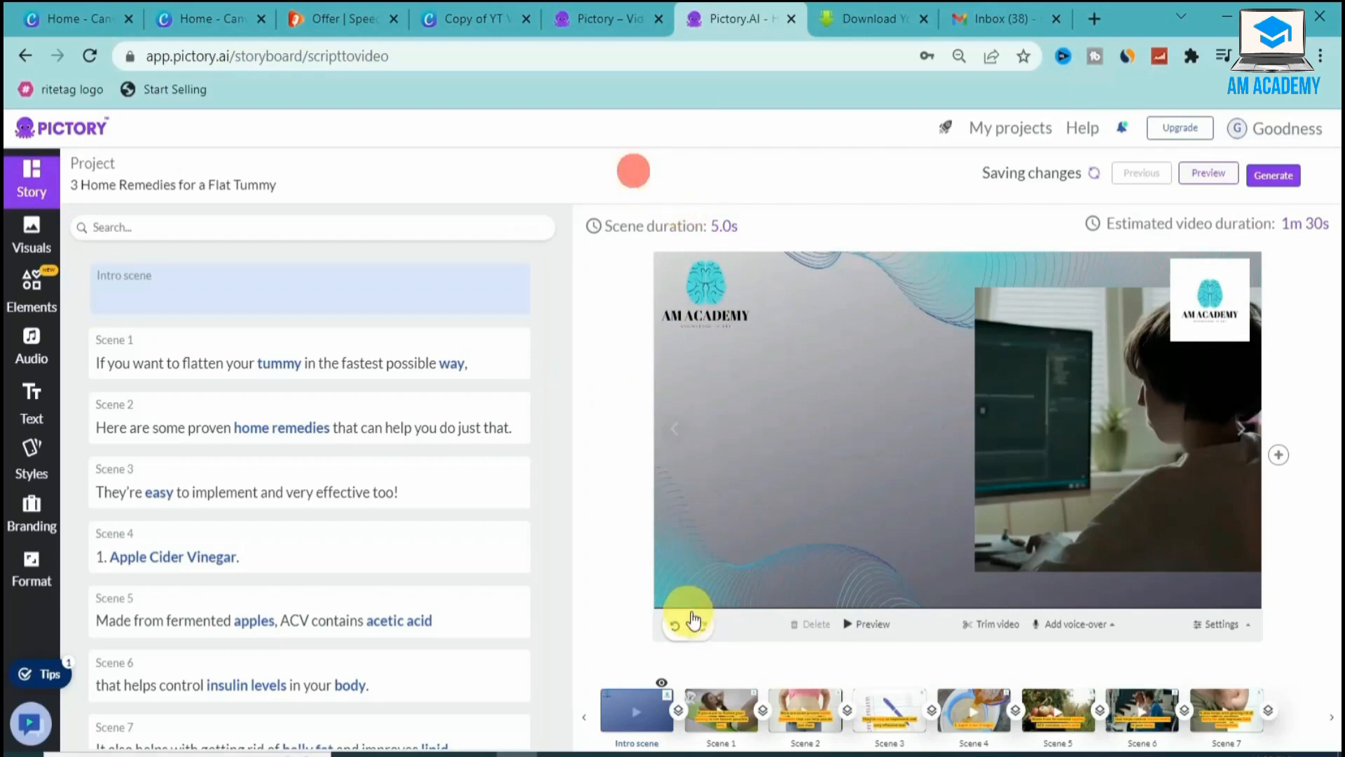
pyautogui.click(683, 635)
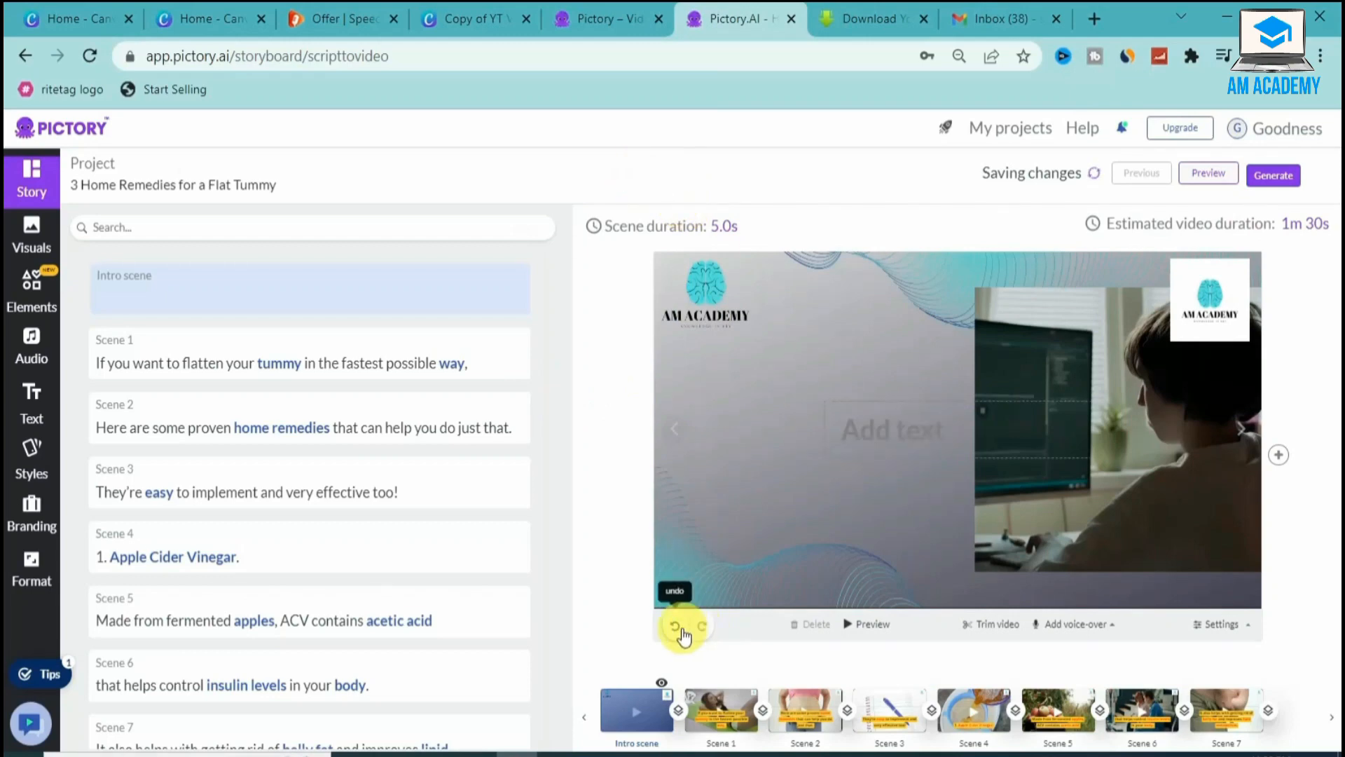
# Trim the end of Scene 1's background video, cutting off roughly the last fifth of the clip
pyautogui.click(725, 723)
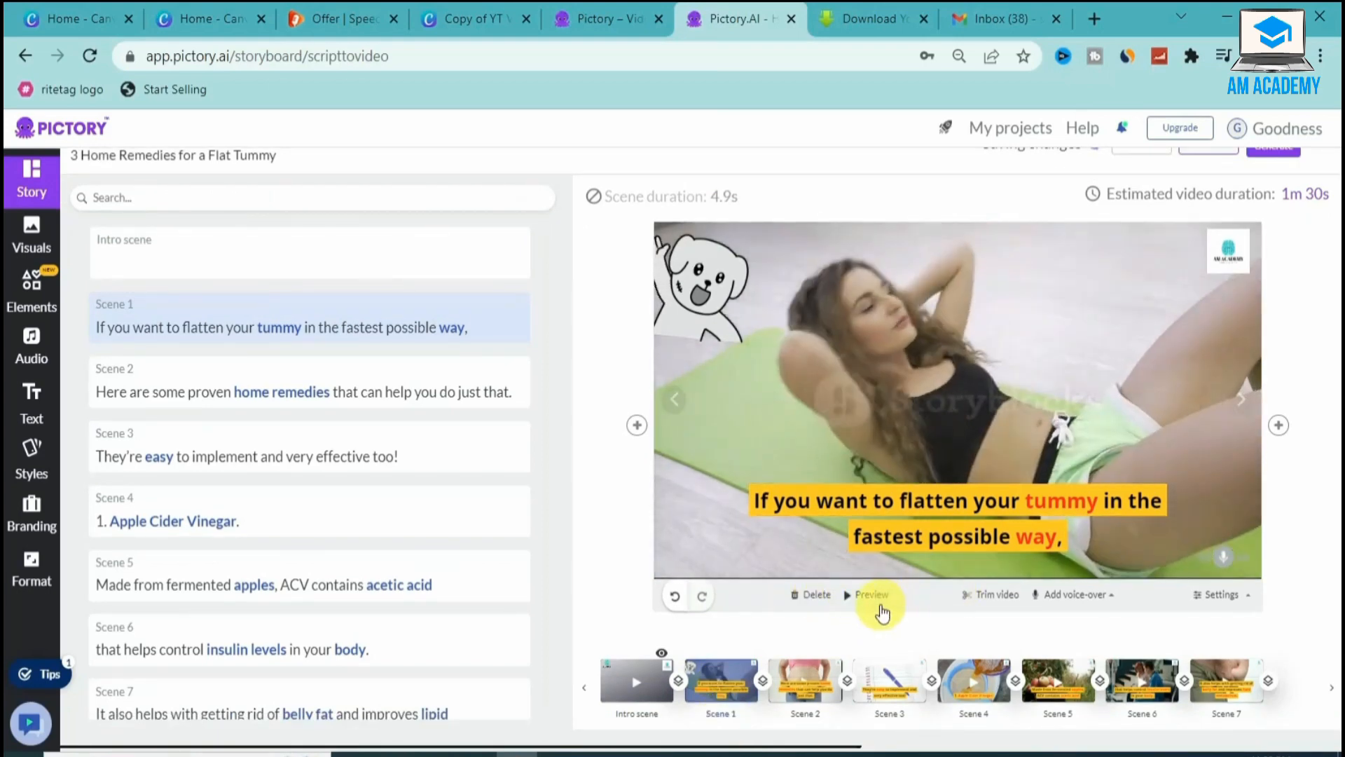
pyautogui.click(984, 593)
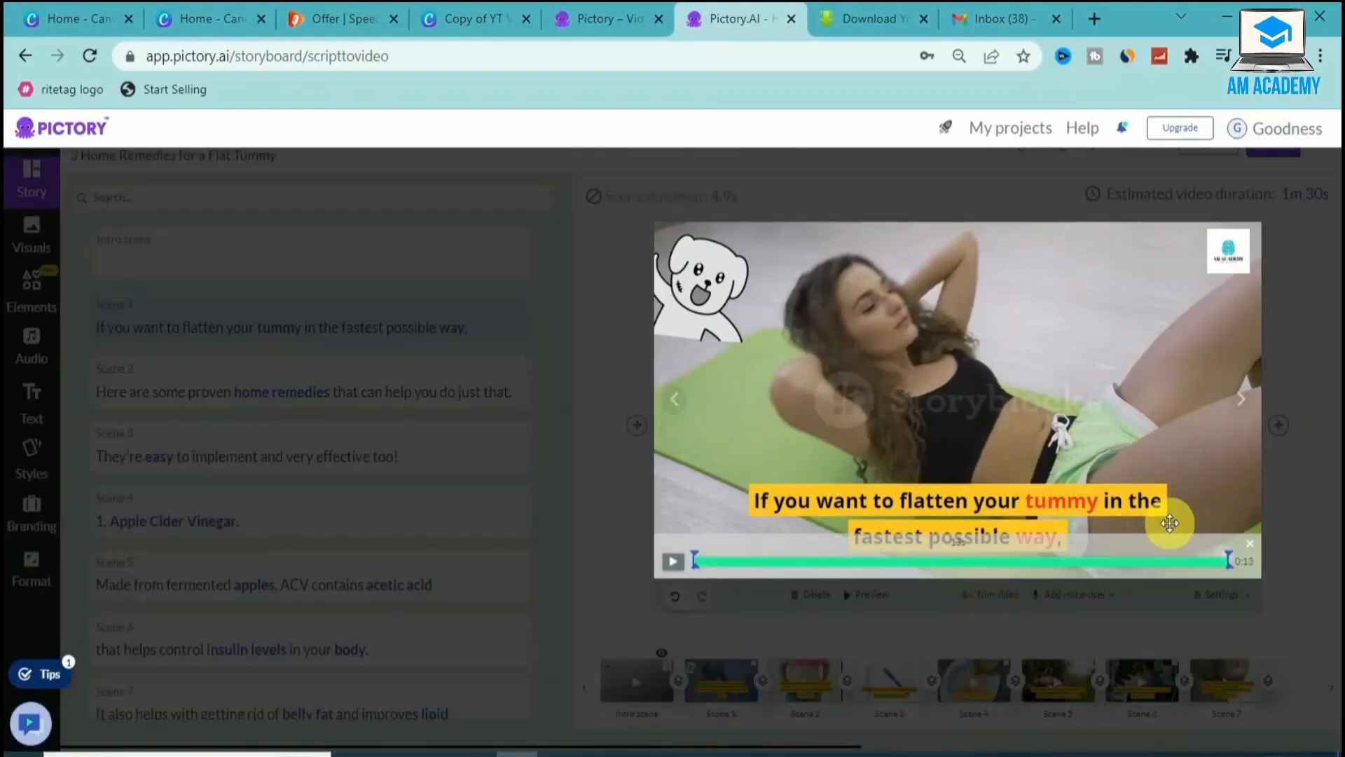
pyautogui.moveTo(1229, 562); pyautogui.dragTo(1134, 562)
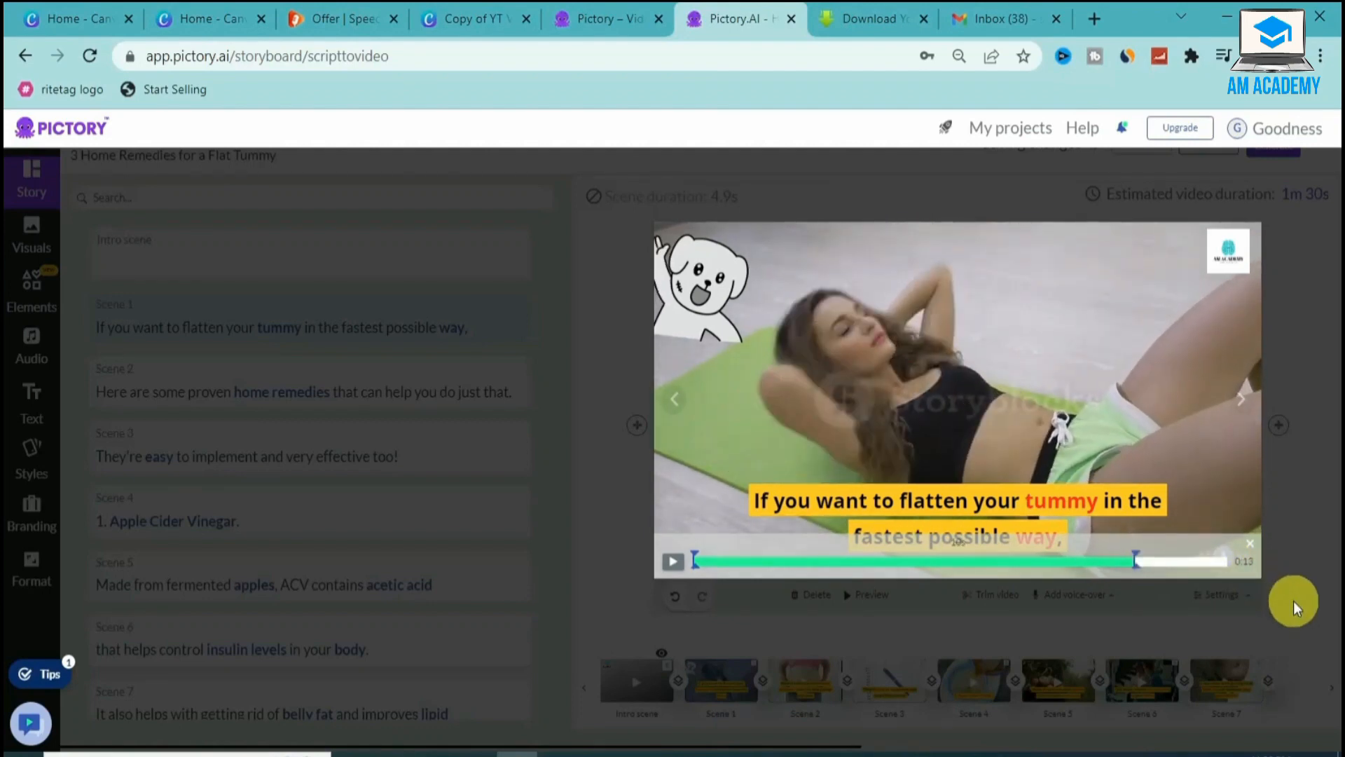
pyautogui.click(1207, 638)
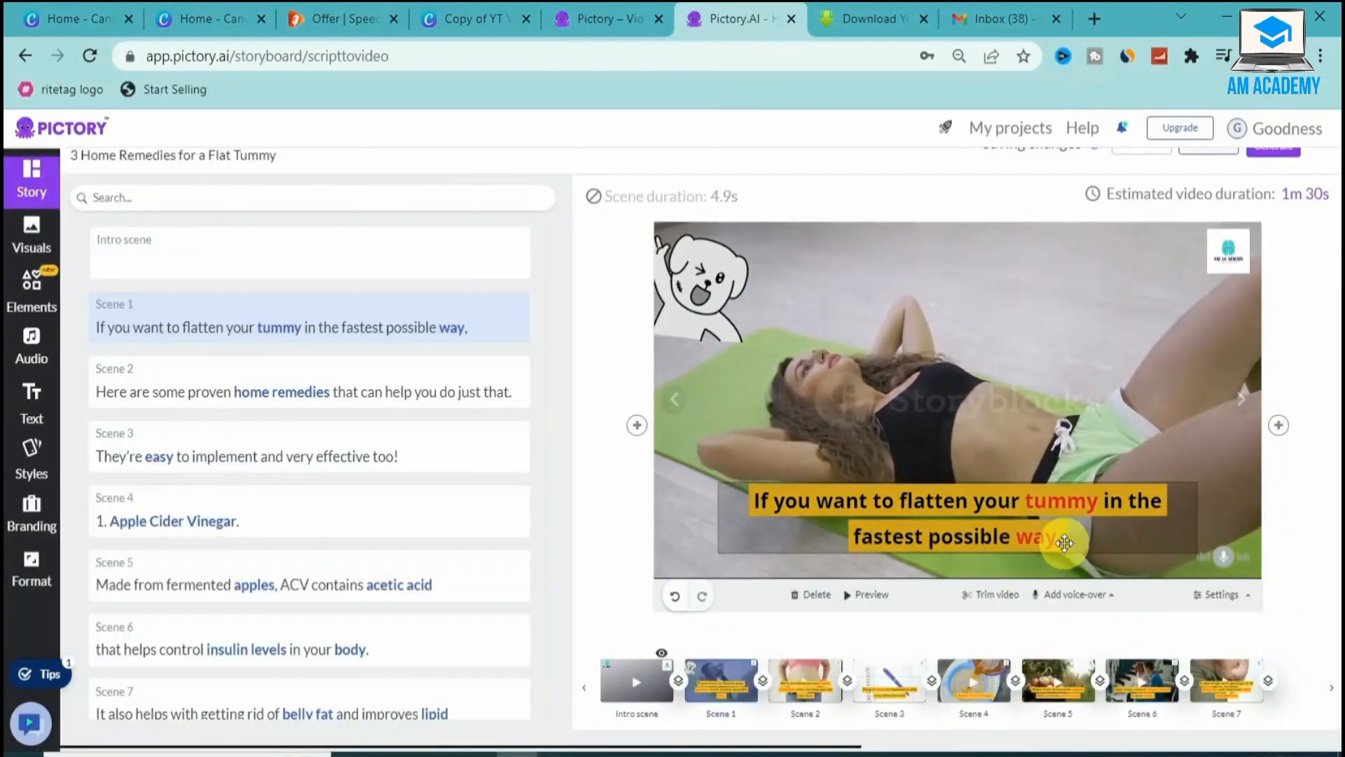
# Review the voice-over options and the visual, text and audio settings available for Scene 1
pyautogui.moveTo(1066, 594)
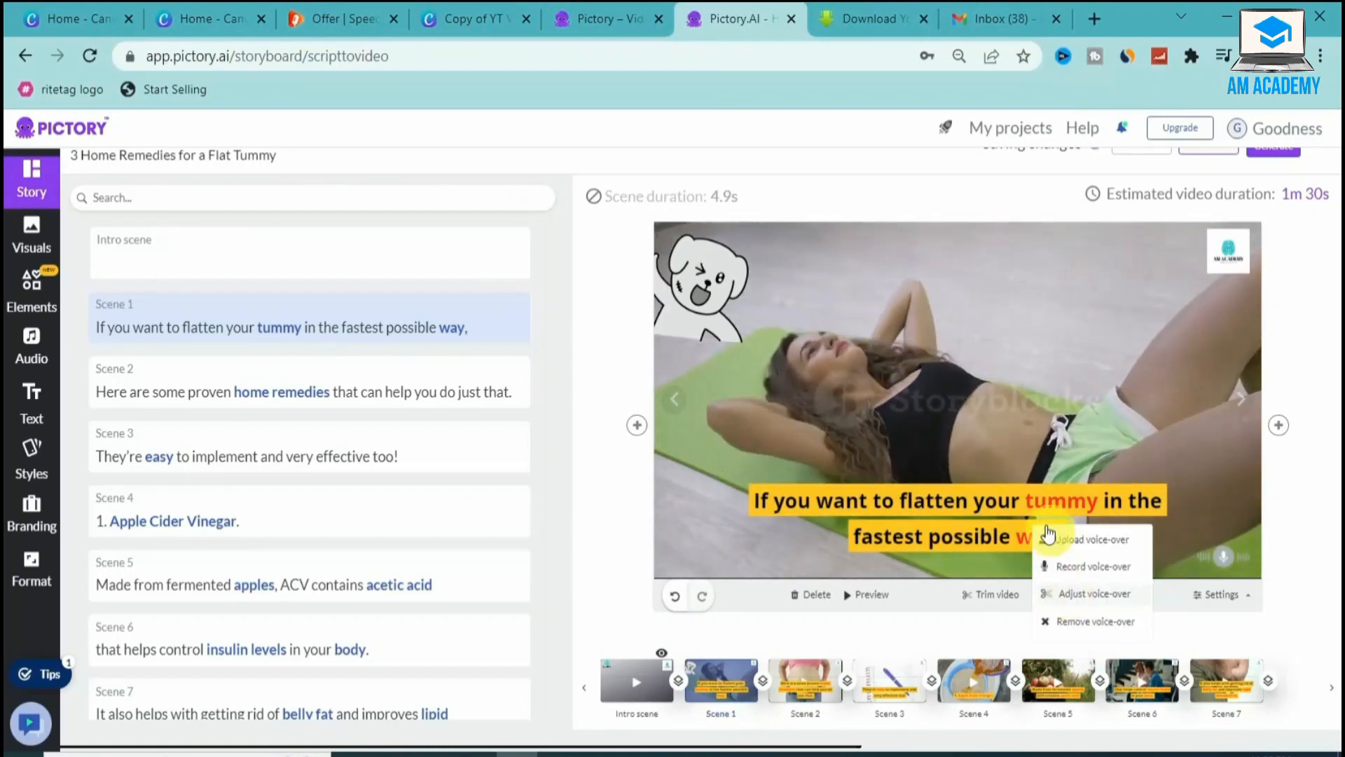
pyautogui.click(1083, 597)
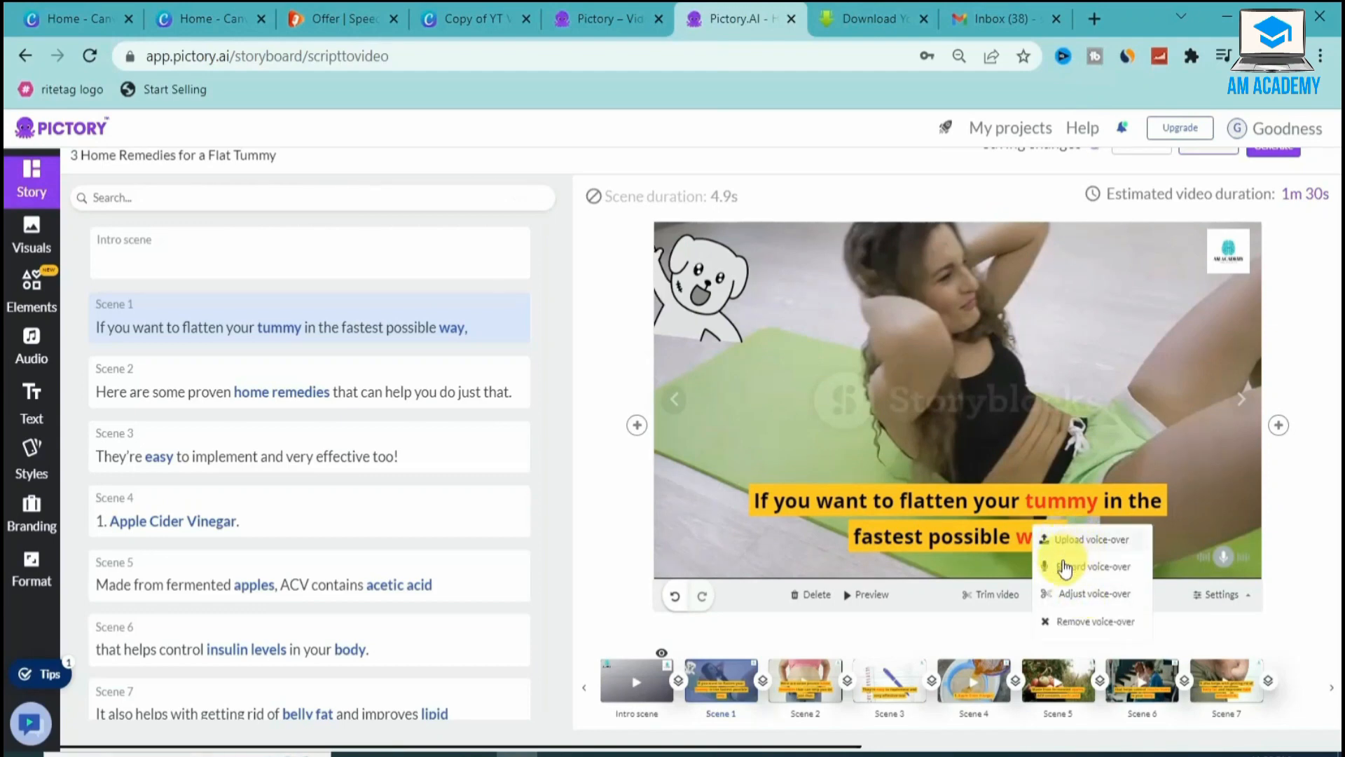
pyautogui.click(1085, 631)
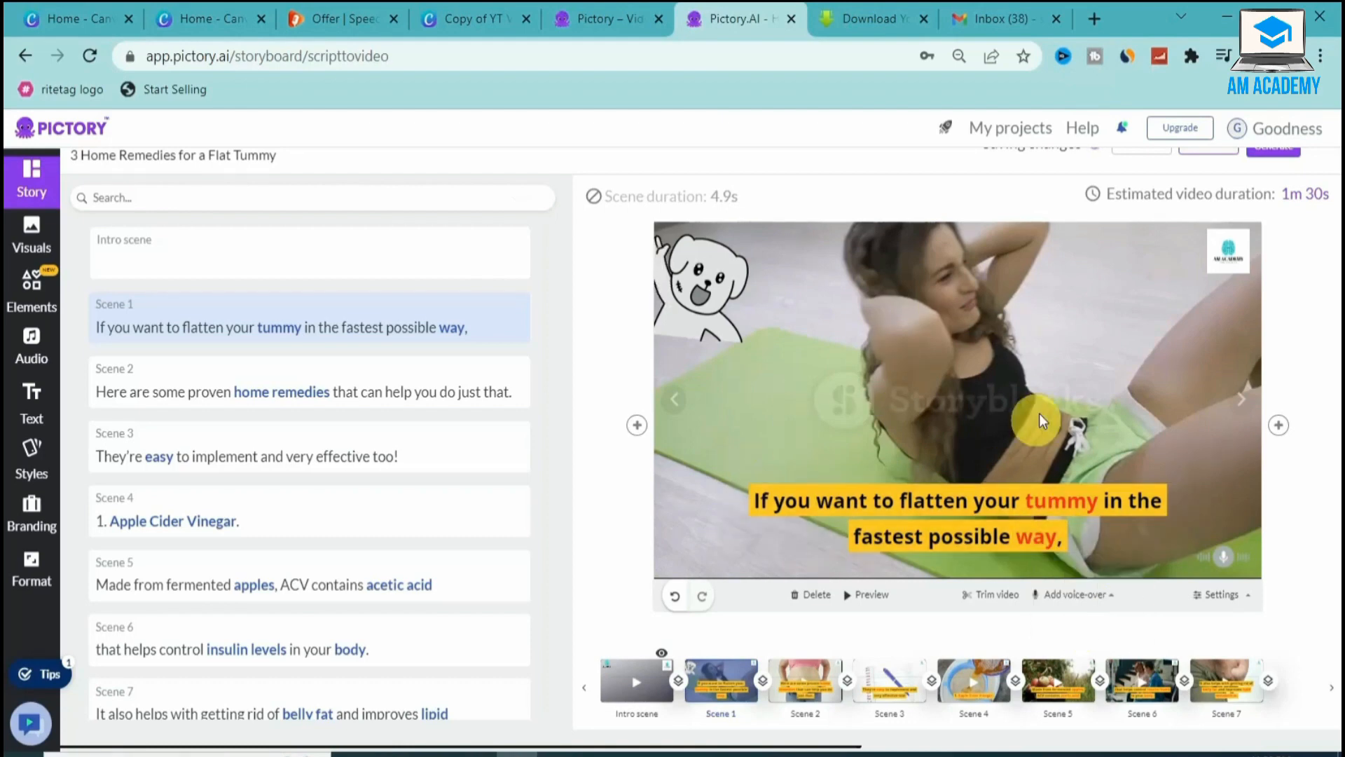
pyautogui.click(1220, 595)
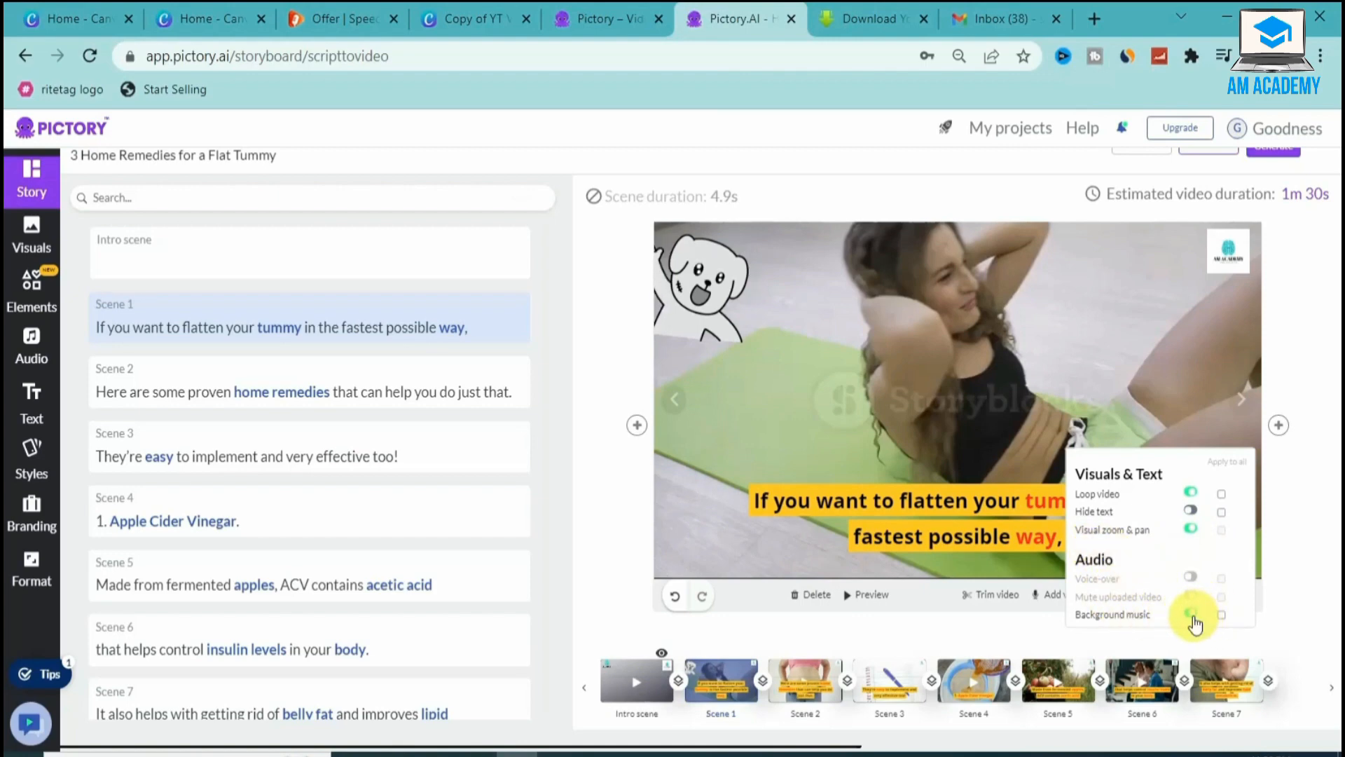
pyautogui.click(885, 473)
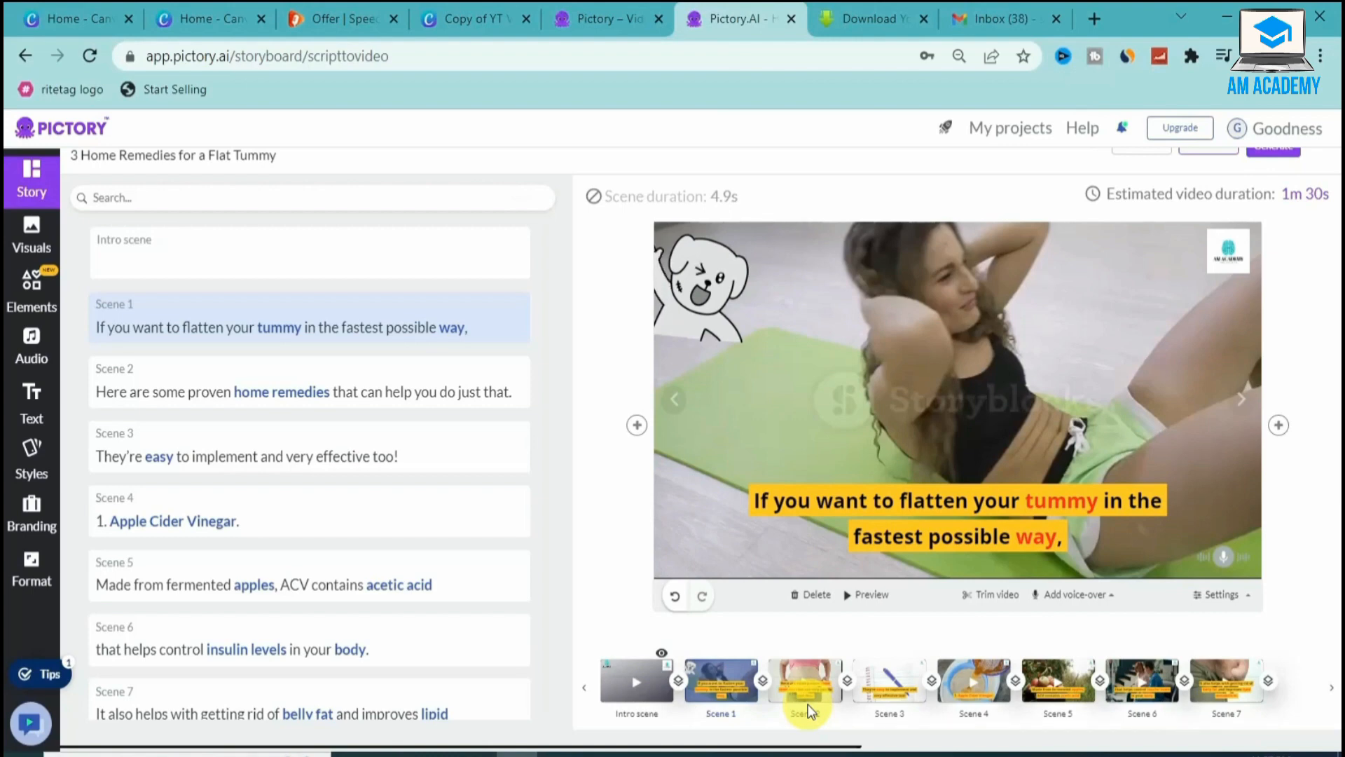
# Set the Scene 1 caption's font to Quicksand Bold and its size to 36
pyautogui.click(869, 508)
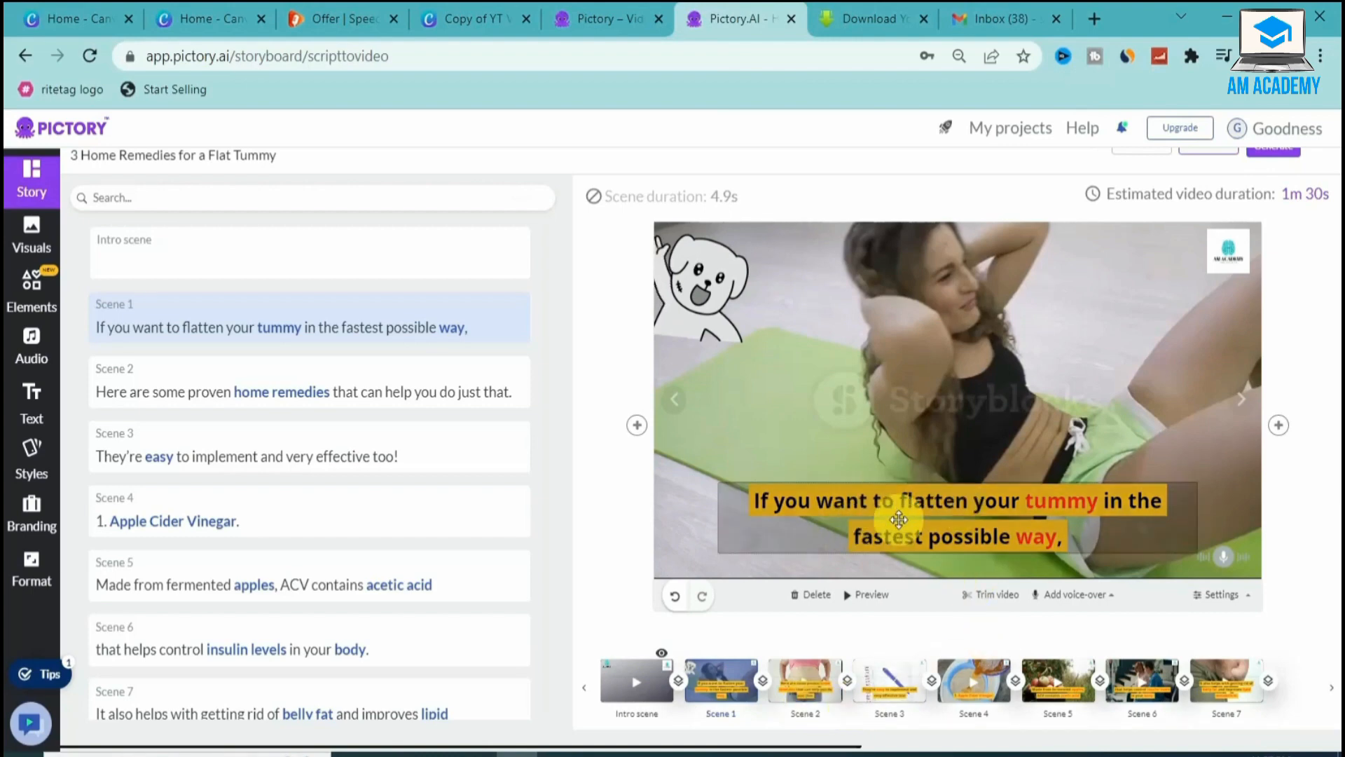
pyautogui.click(924, 507)
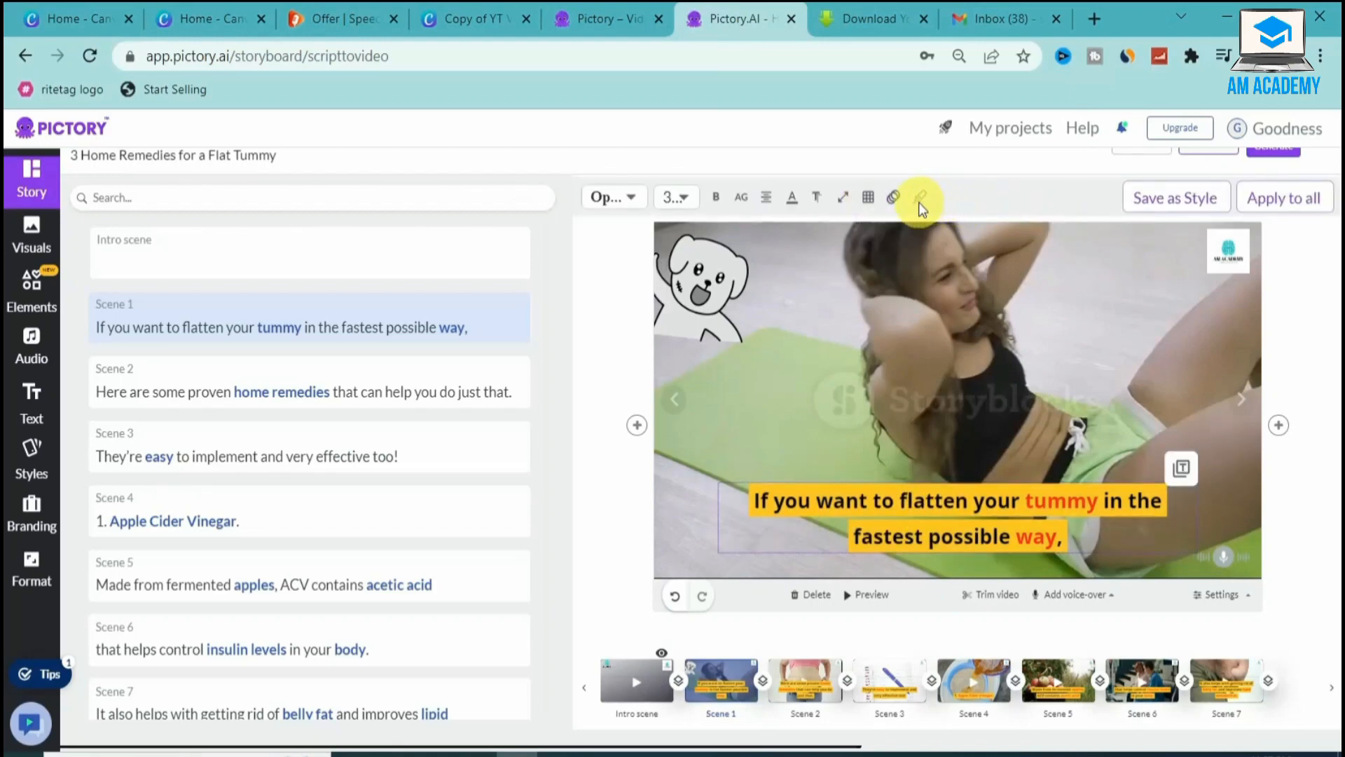
pyautogui.click(632, 201)
pyautogui.click(632, 201)
pyautogui.click(633, 201)
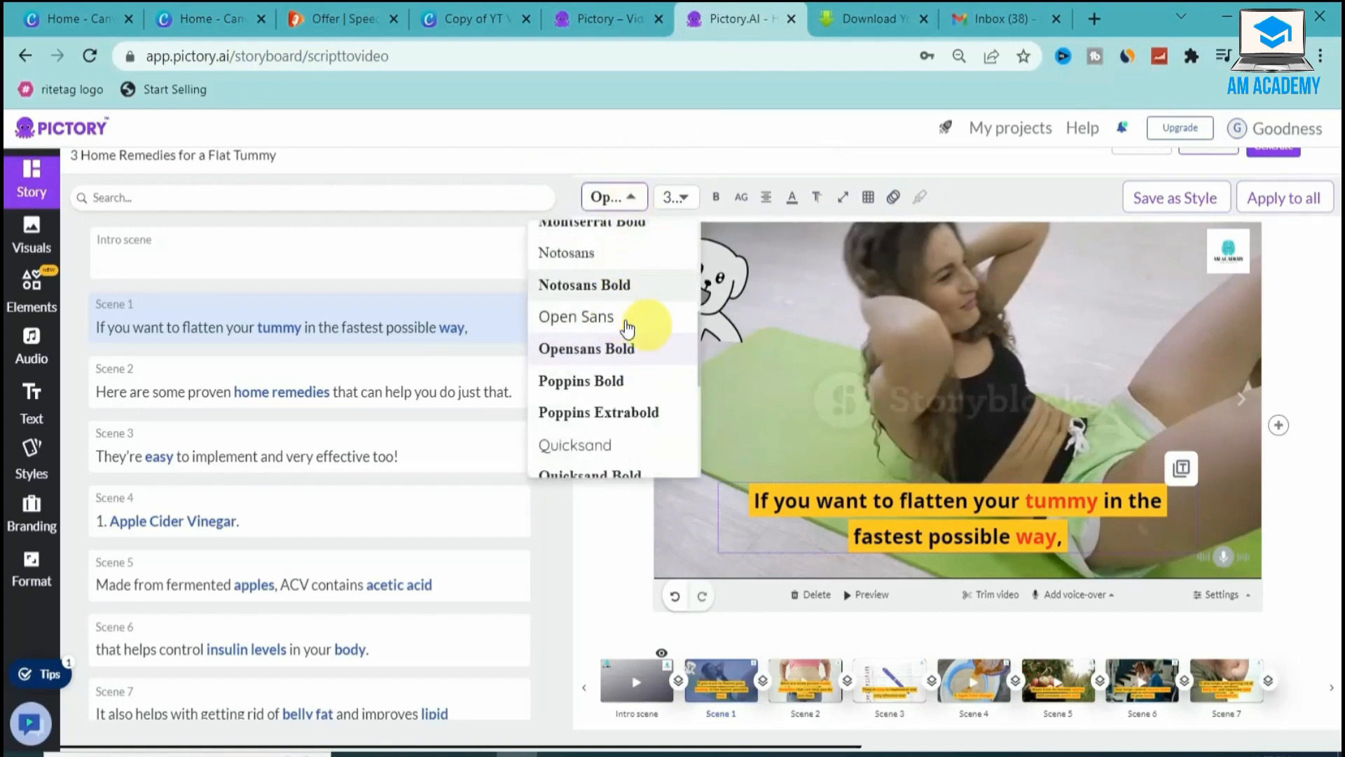
pyautogui.scroll(-5, 699, 392)
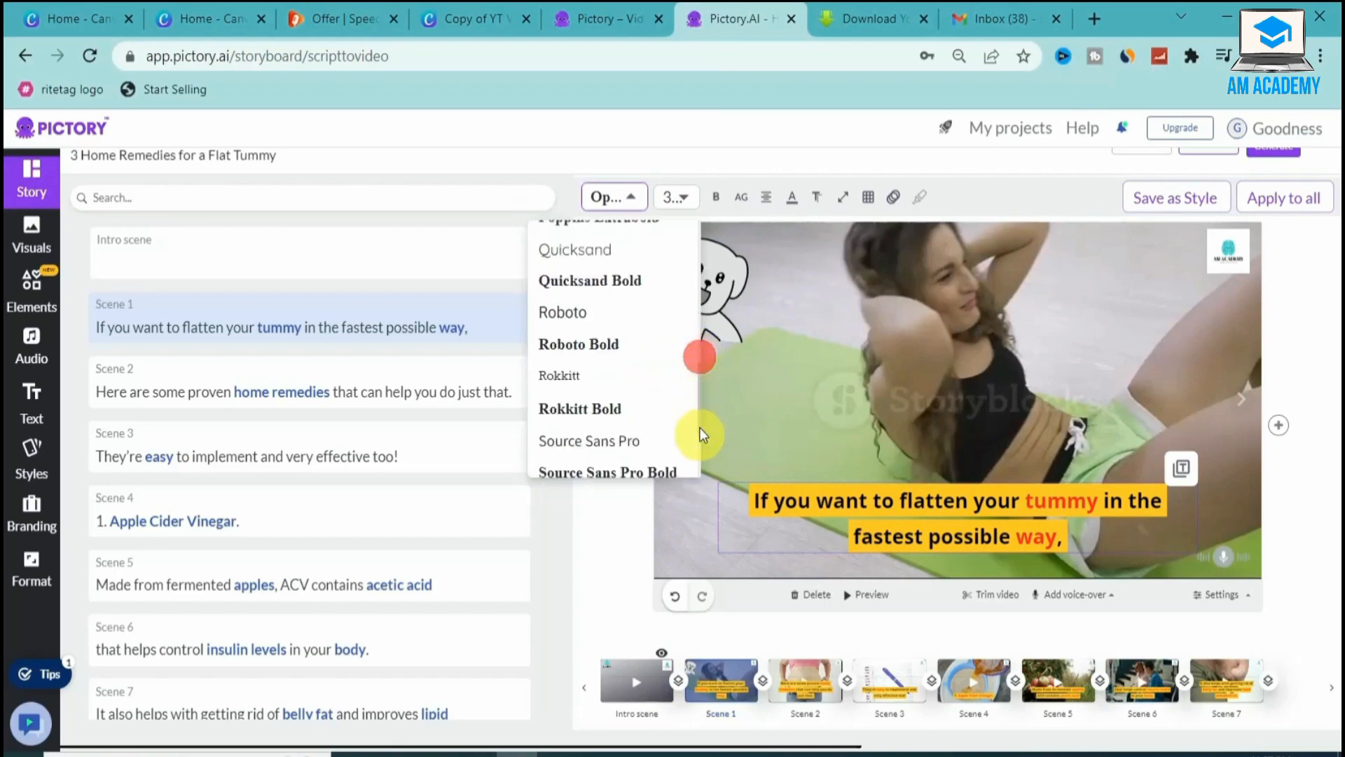
pyautogui.scroll(4, 693, 392)
pyautogui.scroll(5, 678, 274)
pyautogui.scroll(-4, 676, 329)
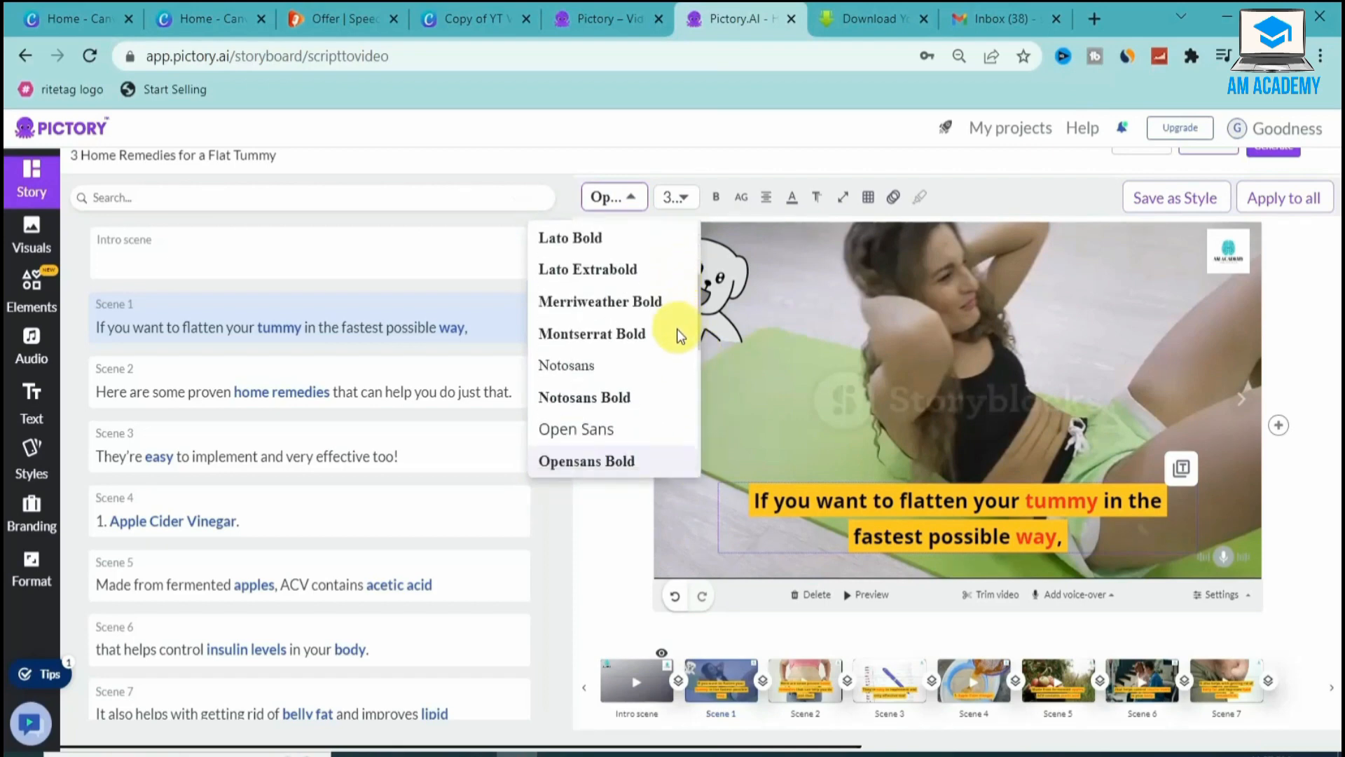
pyautogui.scroll(-2, 677, 365)
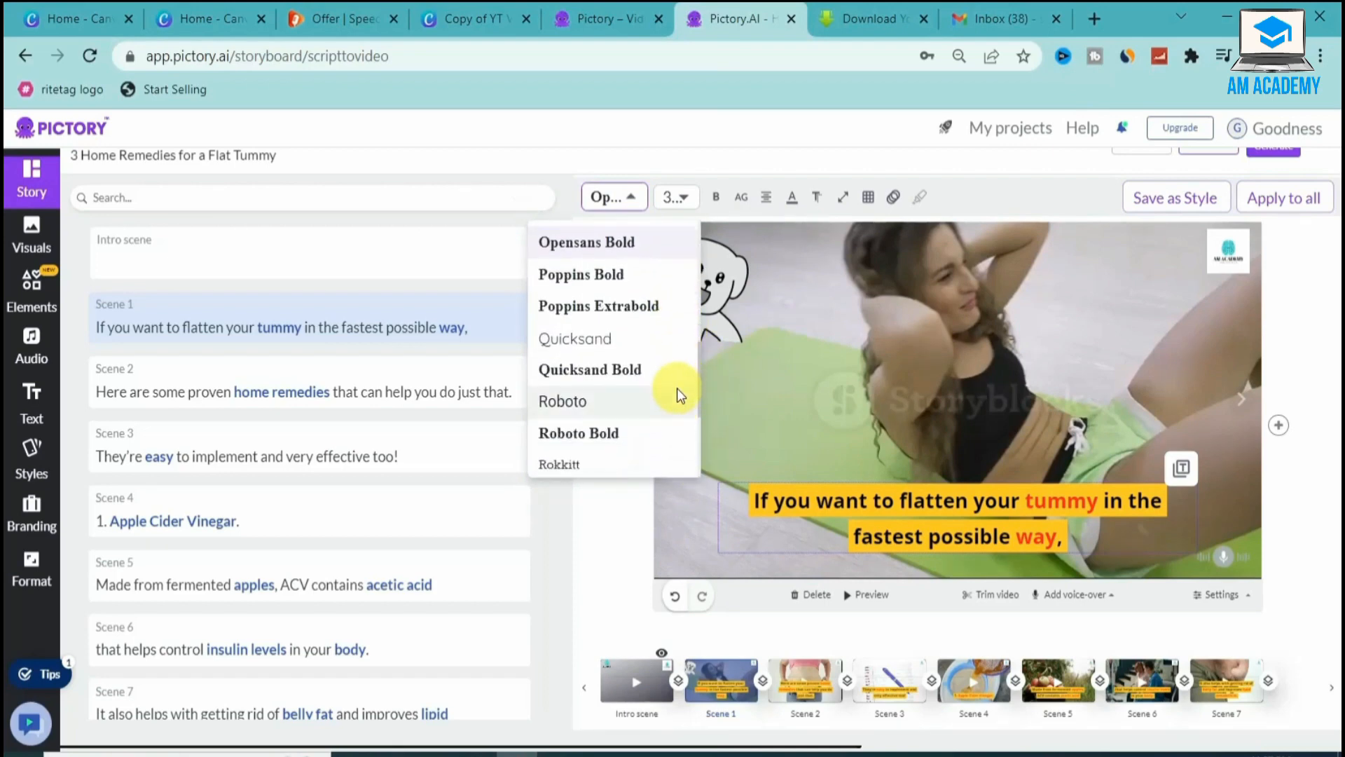
pyautogui.click(607, 367)
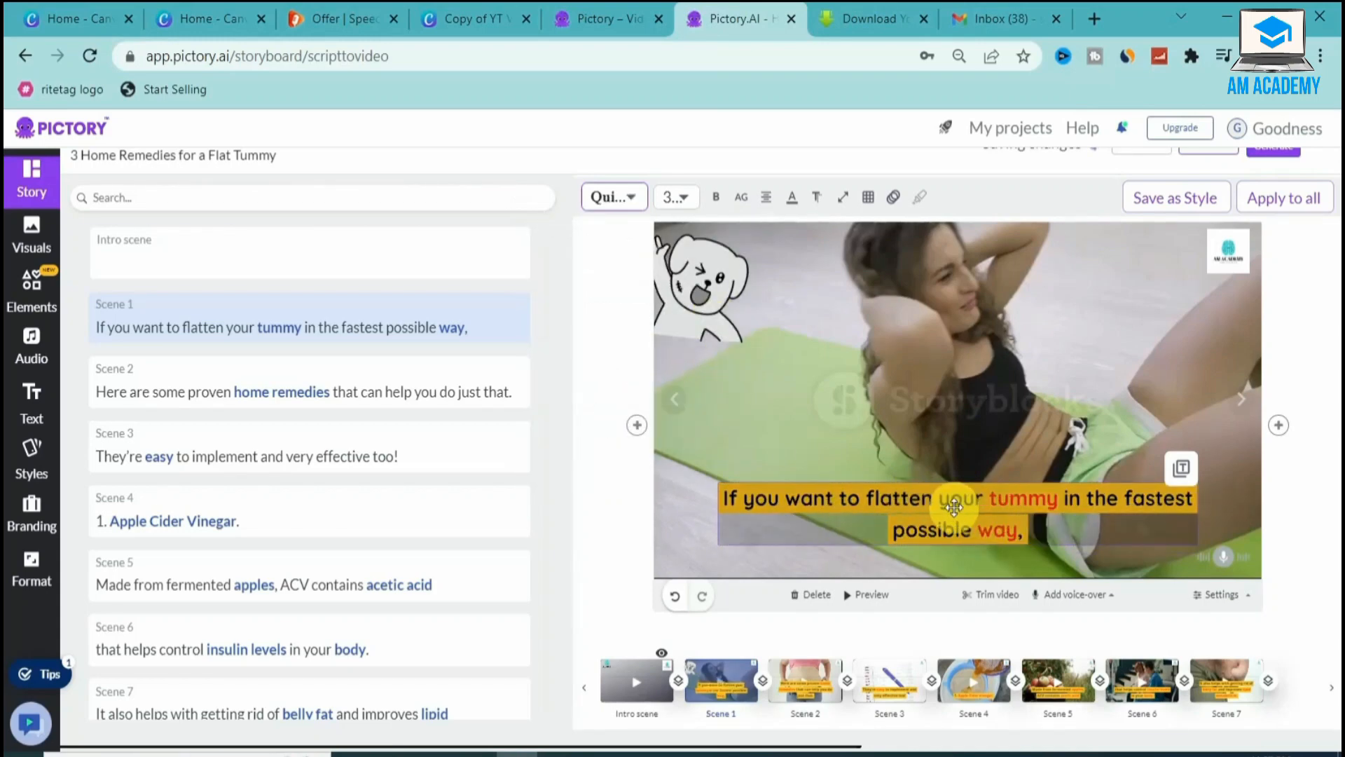
pyautogui.click(690, 204)
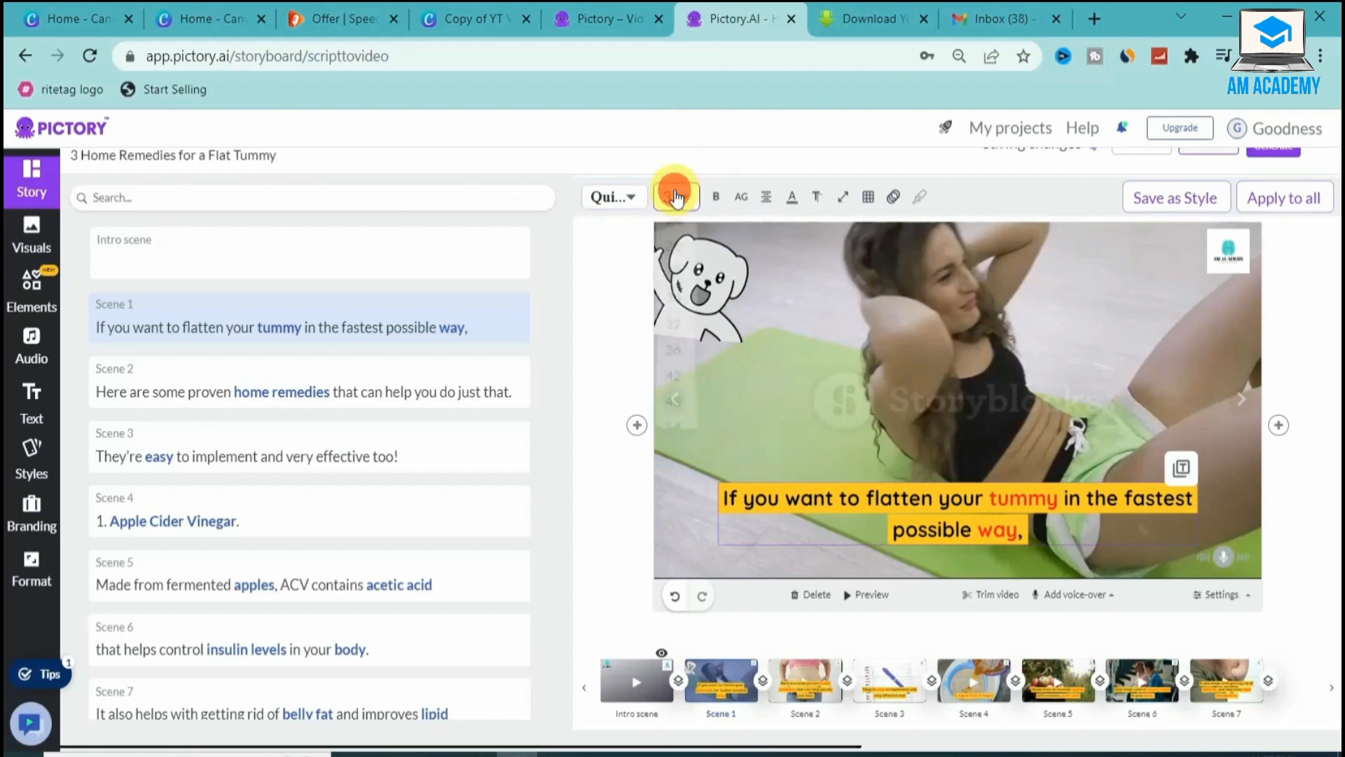
pyautogui.click(674, 378)
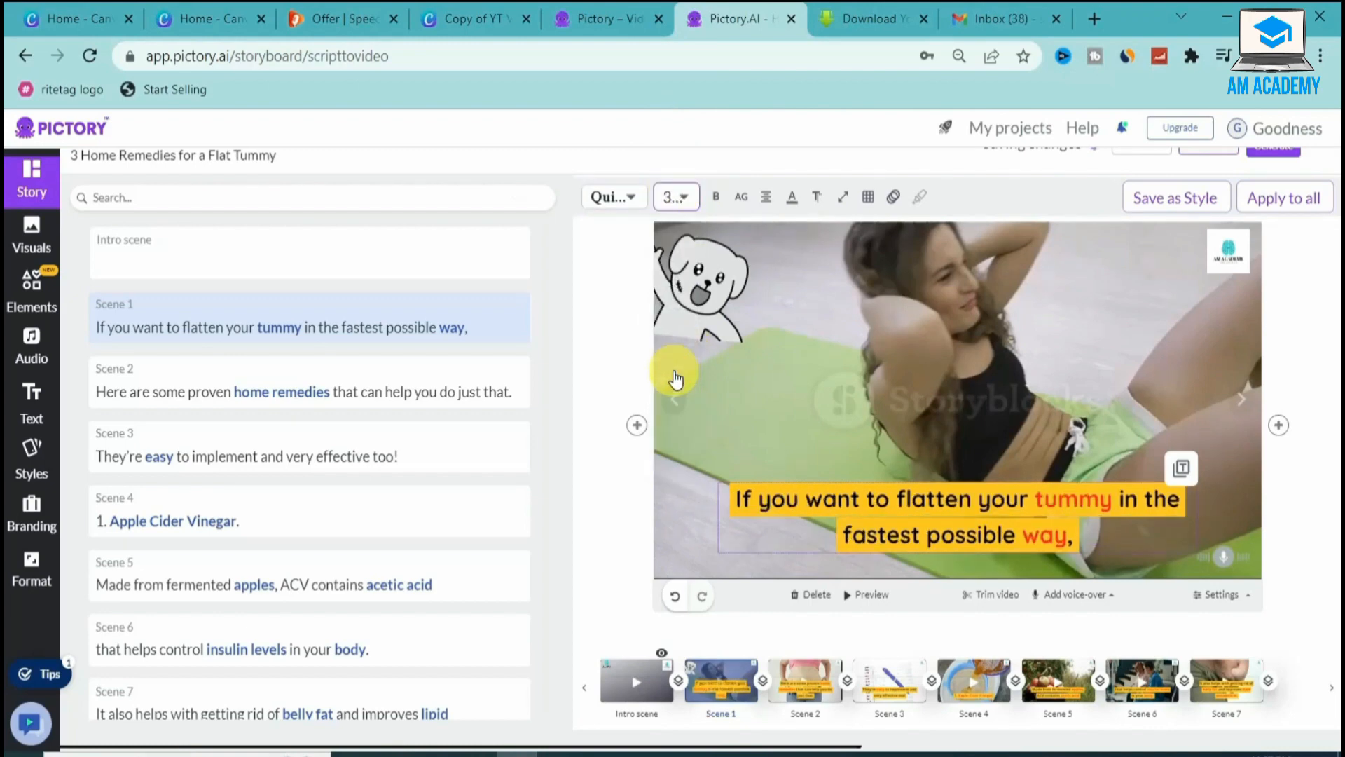
# Try italic, underline and strikethrough formatting on the Scene 1 caption, then remove all three
pyautogui.click(714, 200)
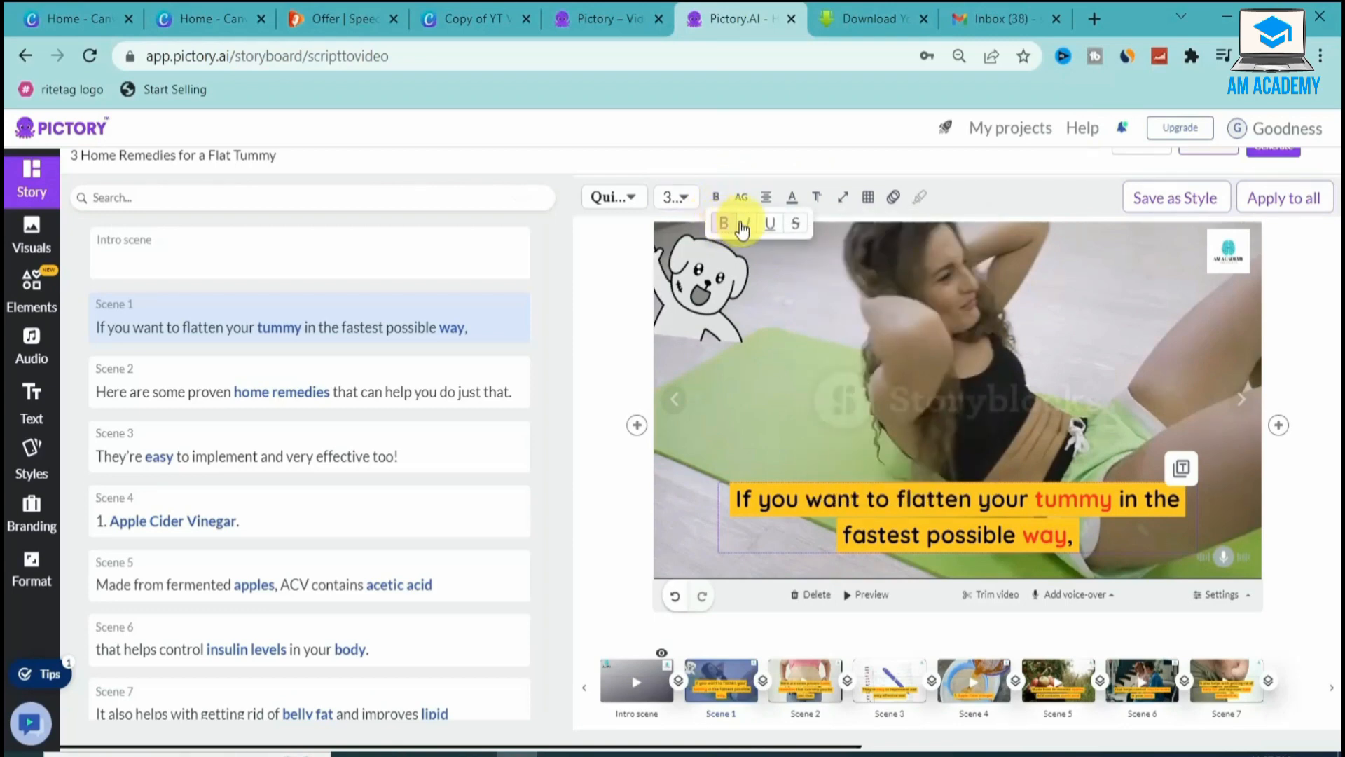
pyautogui.click(749, 223)
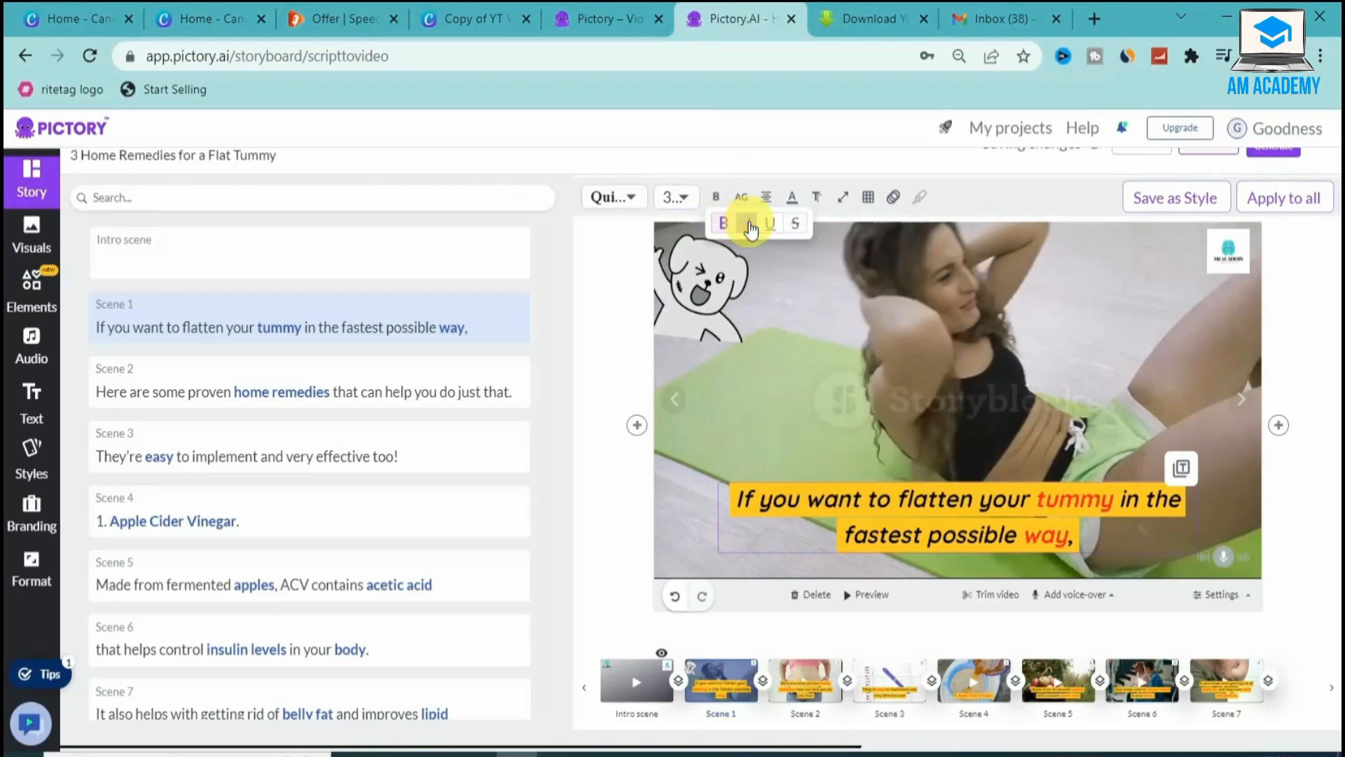
pyautogui.click(769, 226)
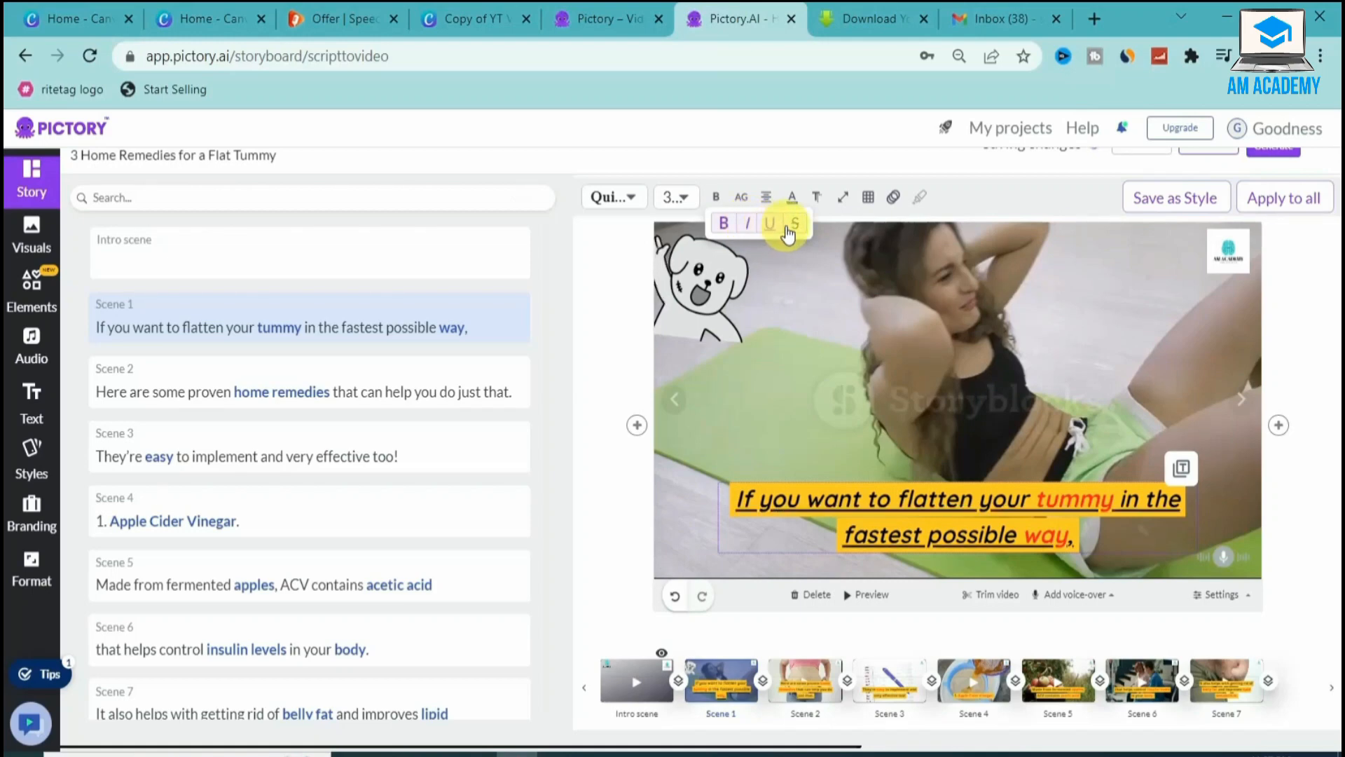
pyautogui.click(797, 226)
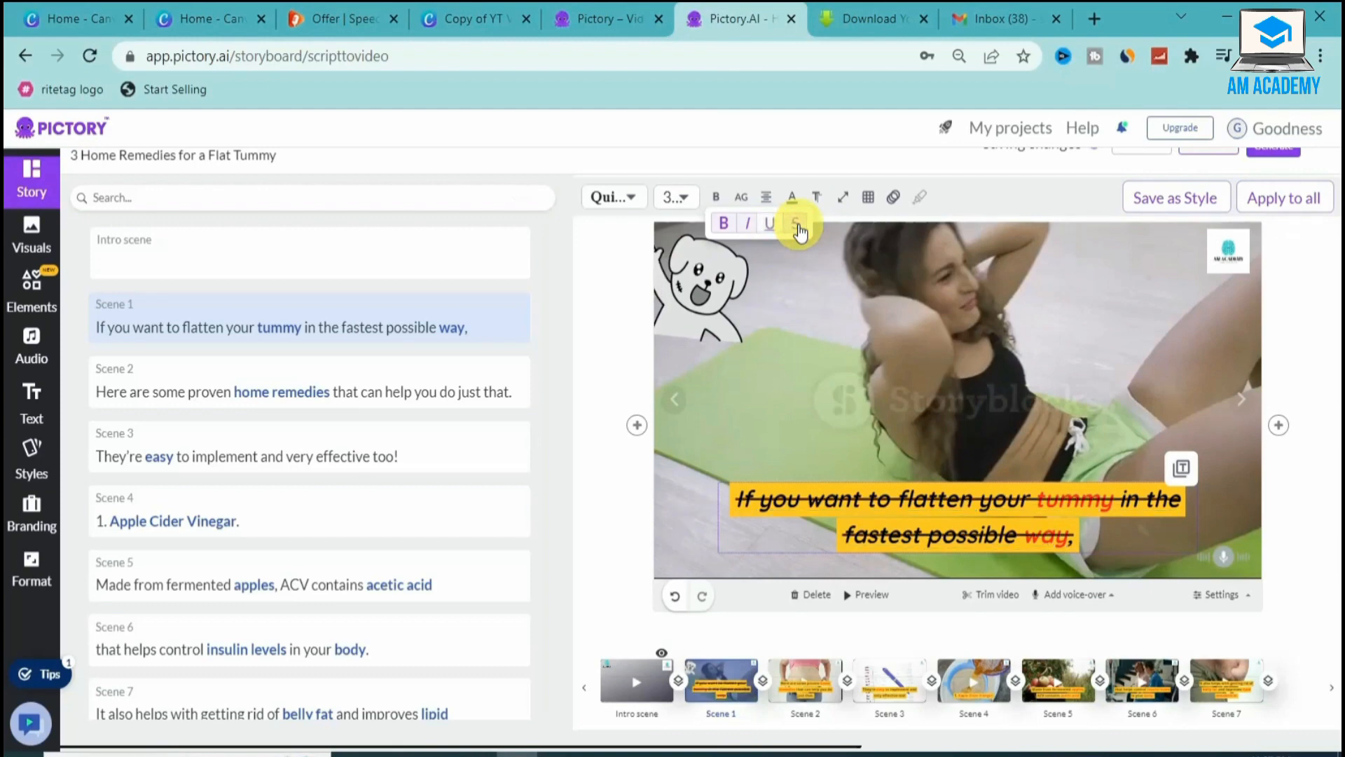
pyautogui.click(797, 226)
pyautogui.click(753, 225)
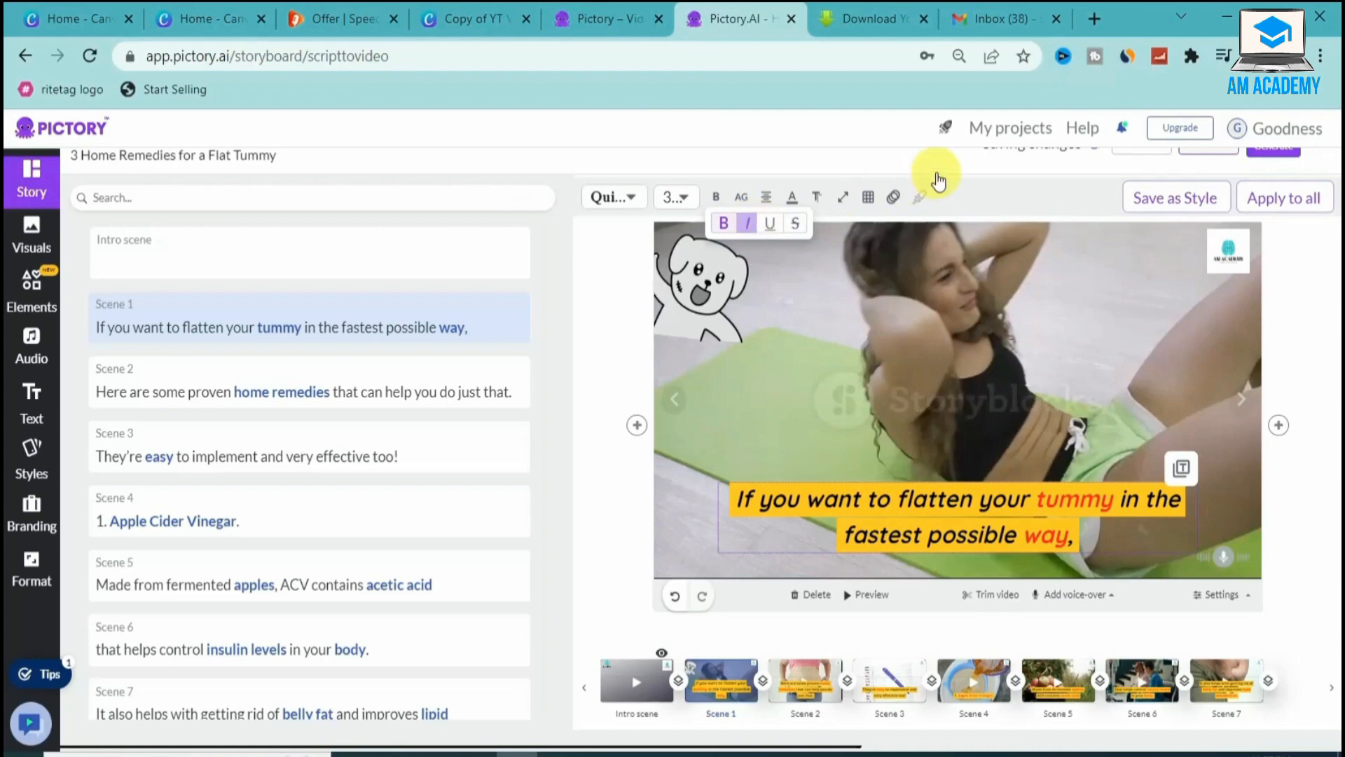
# Check the letter-case options and try left and right alignment on the Scene 1 caption, then return it to centre alignment
pyautogui.click(745, 201)
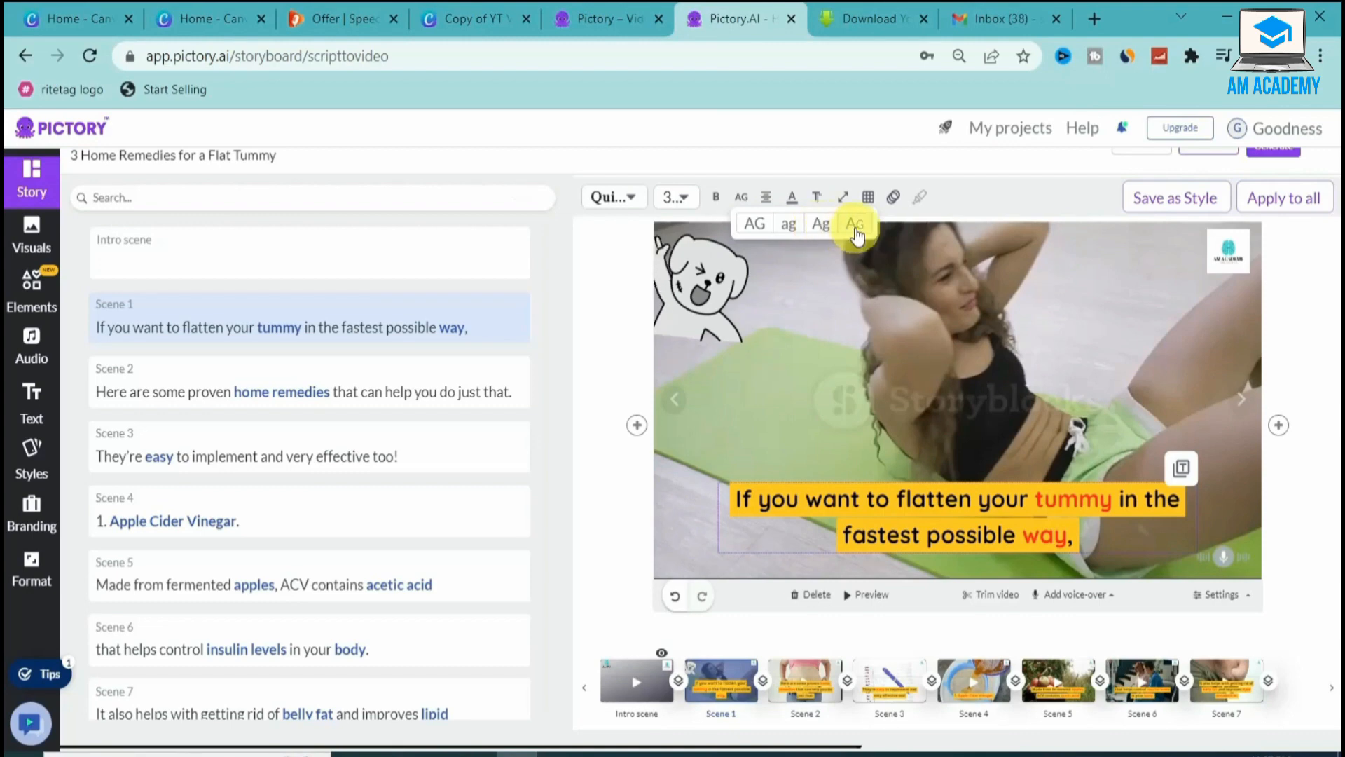
pyautogui.click(767, 203)
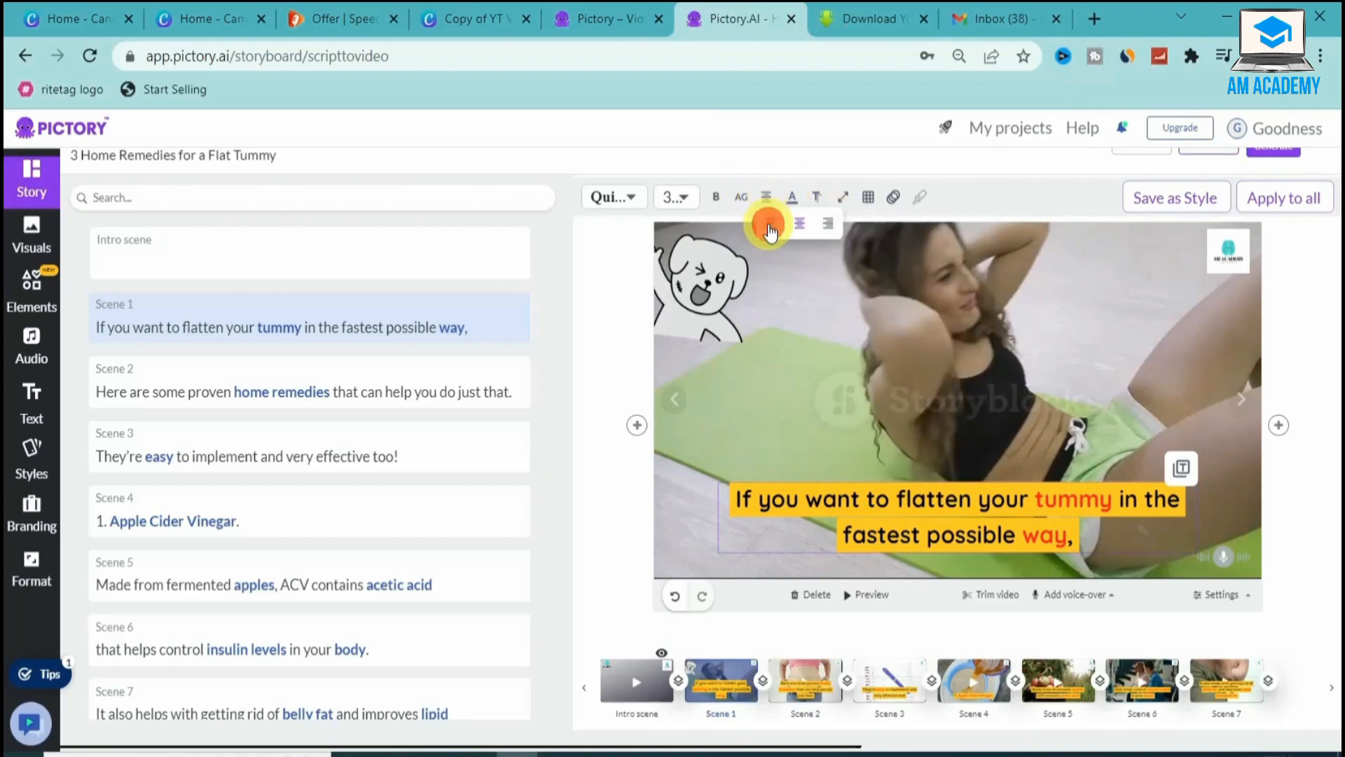
pyautogui.click(769, 226)
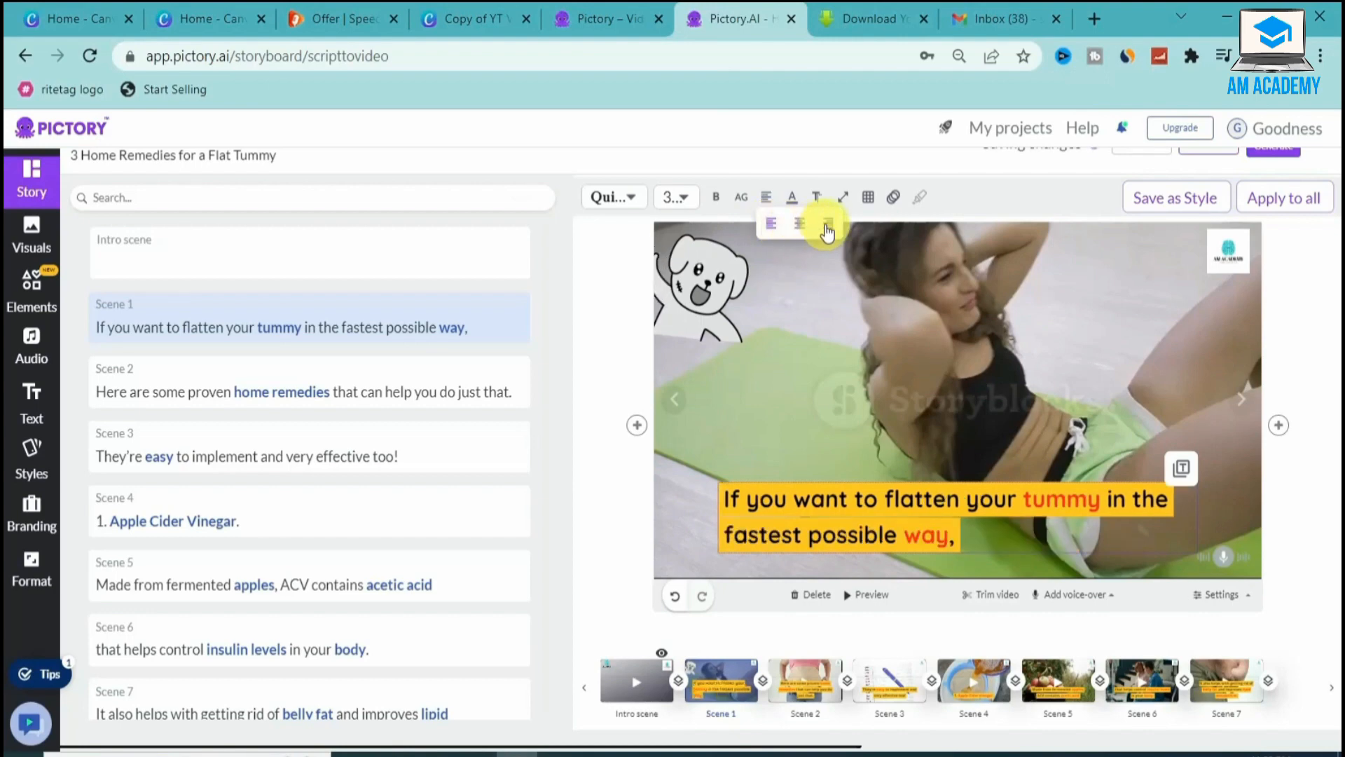
pyautogui.click(828, 226)
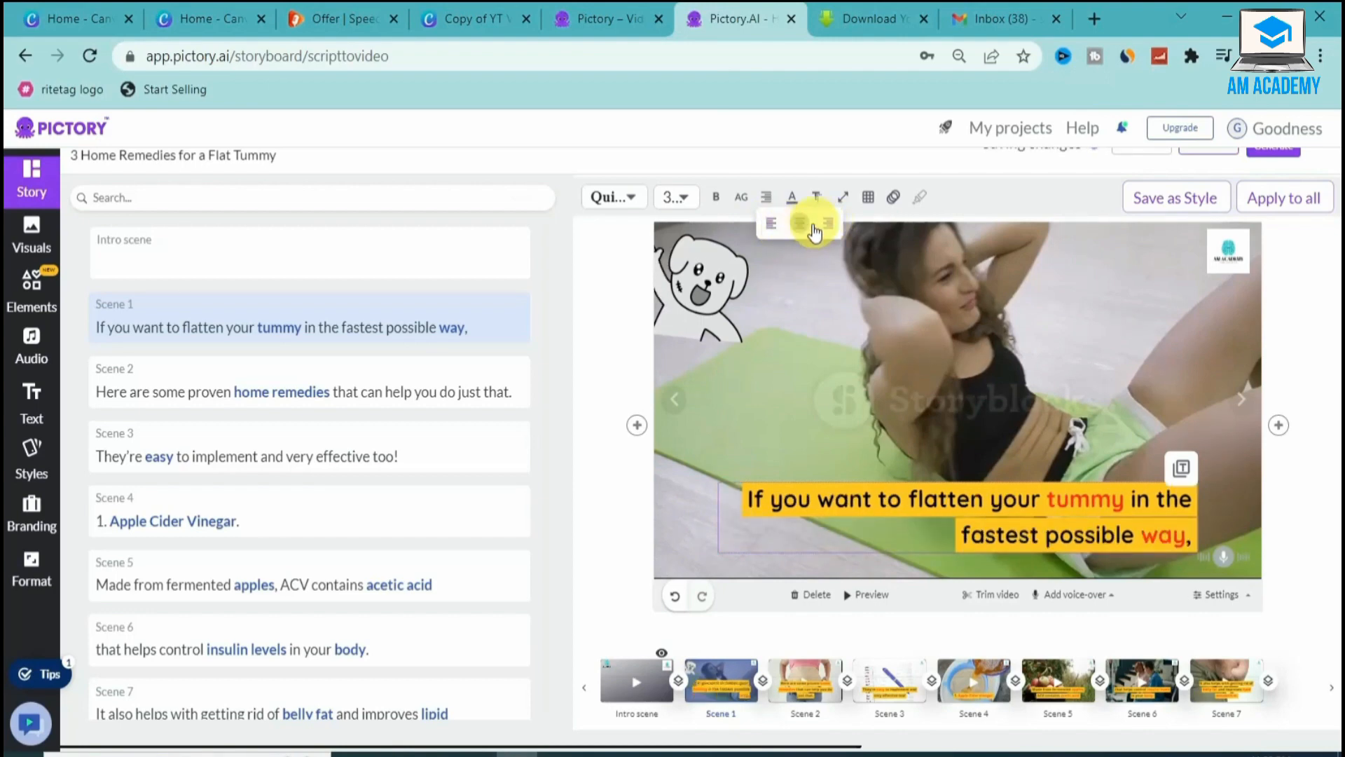
# Examine the text shadow, text width and text position options for the Scene 1 caption
pyautogui.click(818, 200)
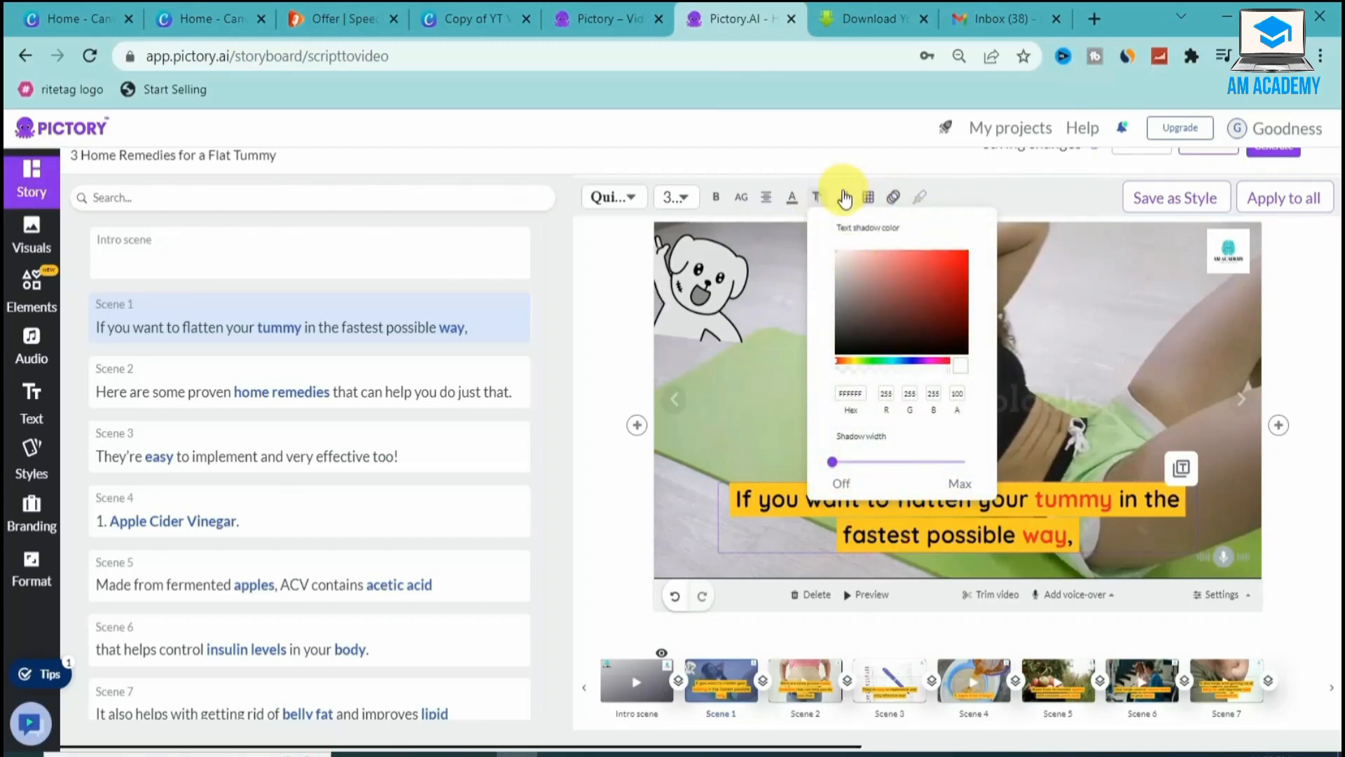
pyautogui.click(845, 199)
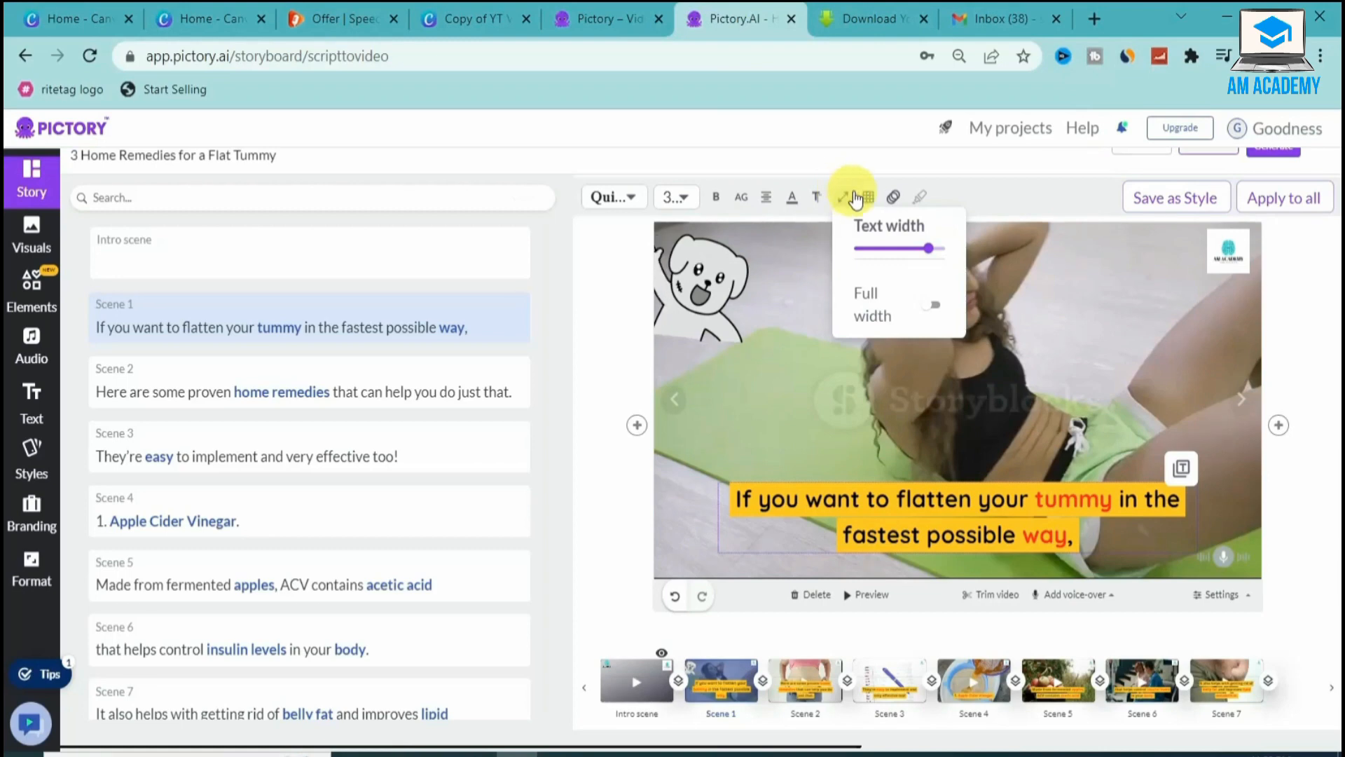
pyautogui.click(869, 199)
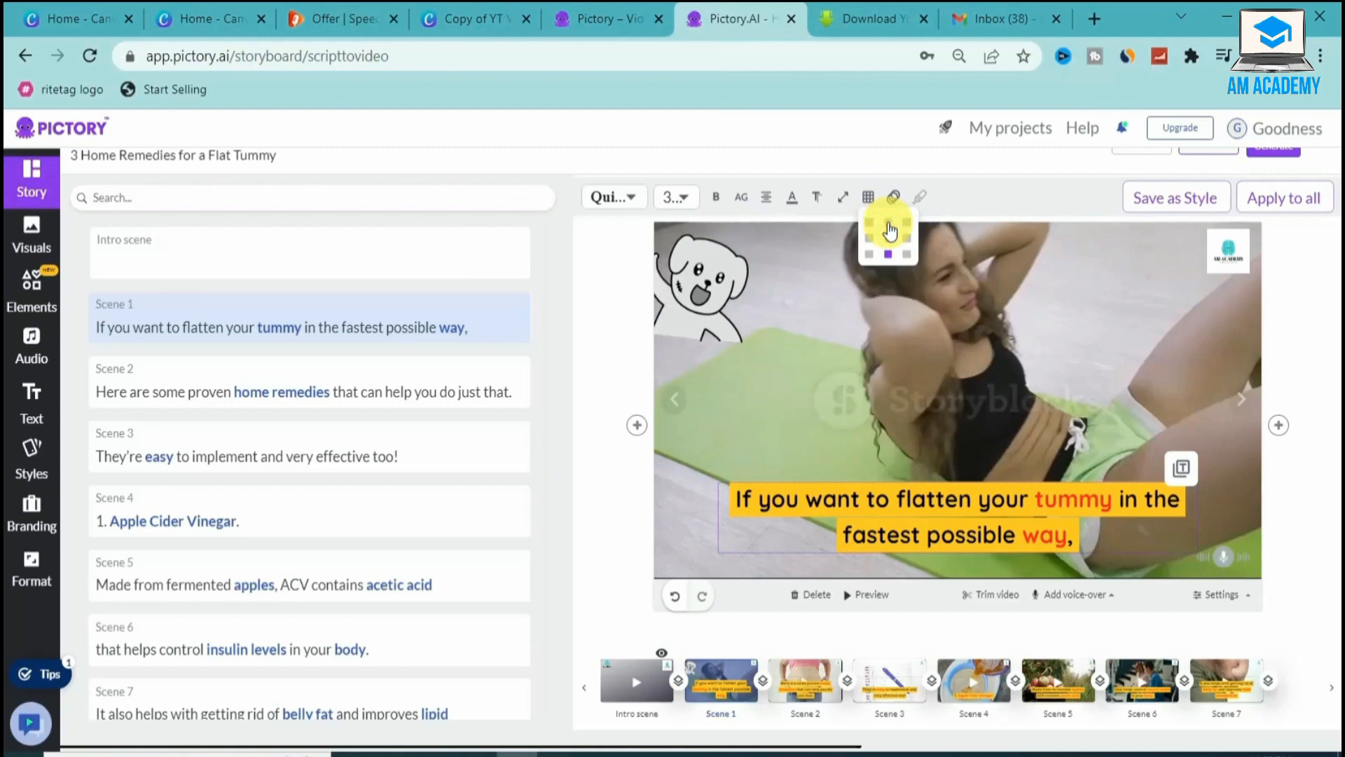
# Try the top-centre, middle-left and bottom-centre positions for the Scene 1 caption, then place it in the middle of the frame
pyautogui.click(888, 223)
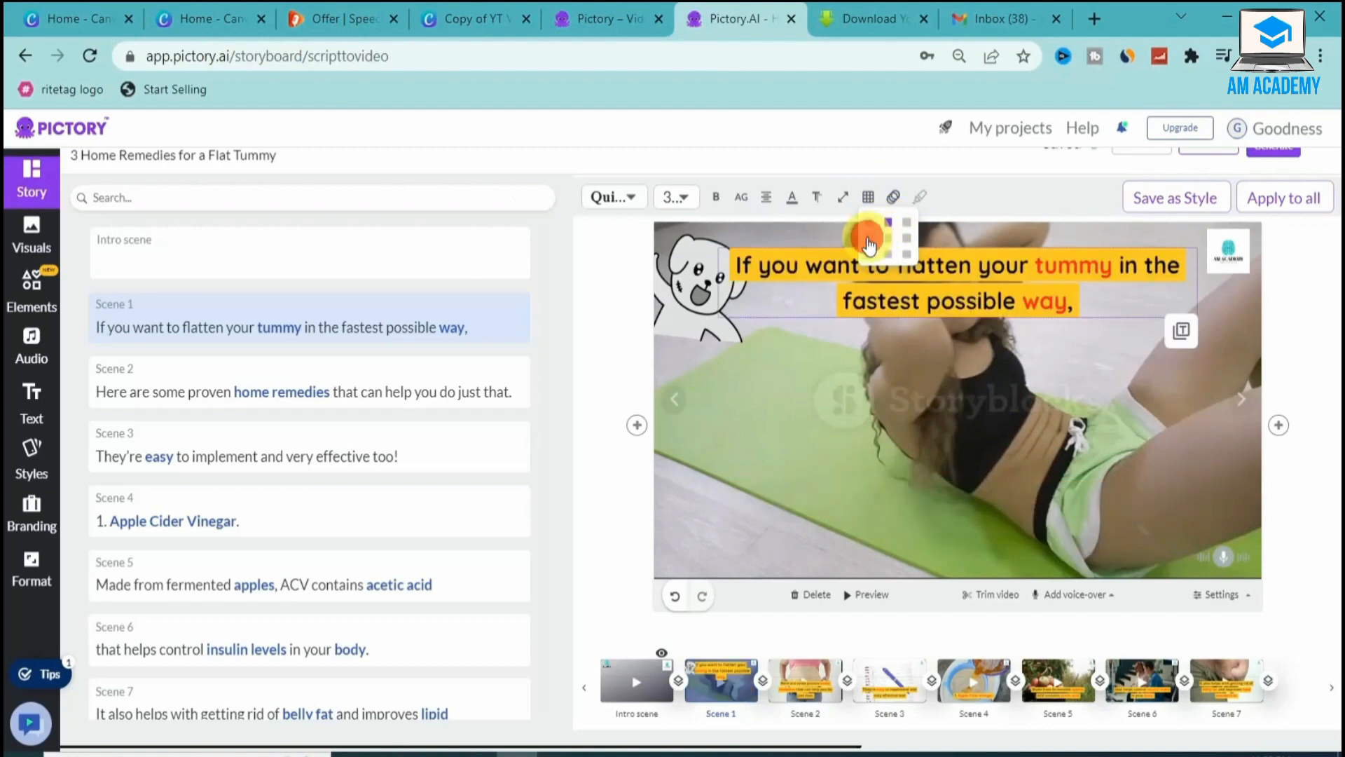
pyautogui.click(869, 240)
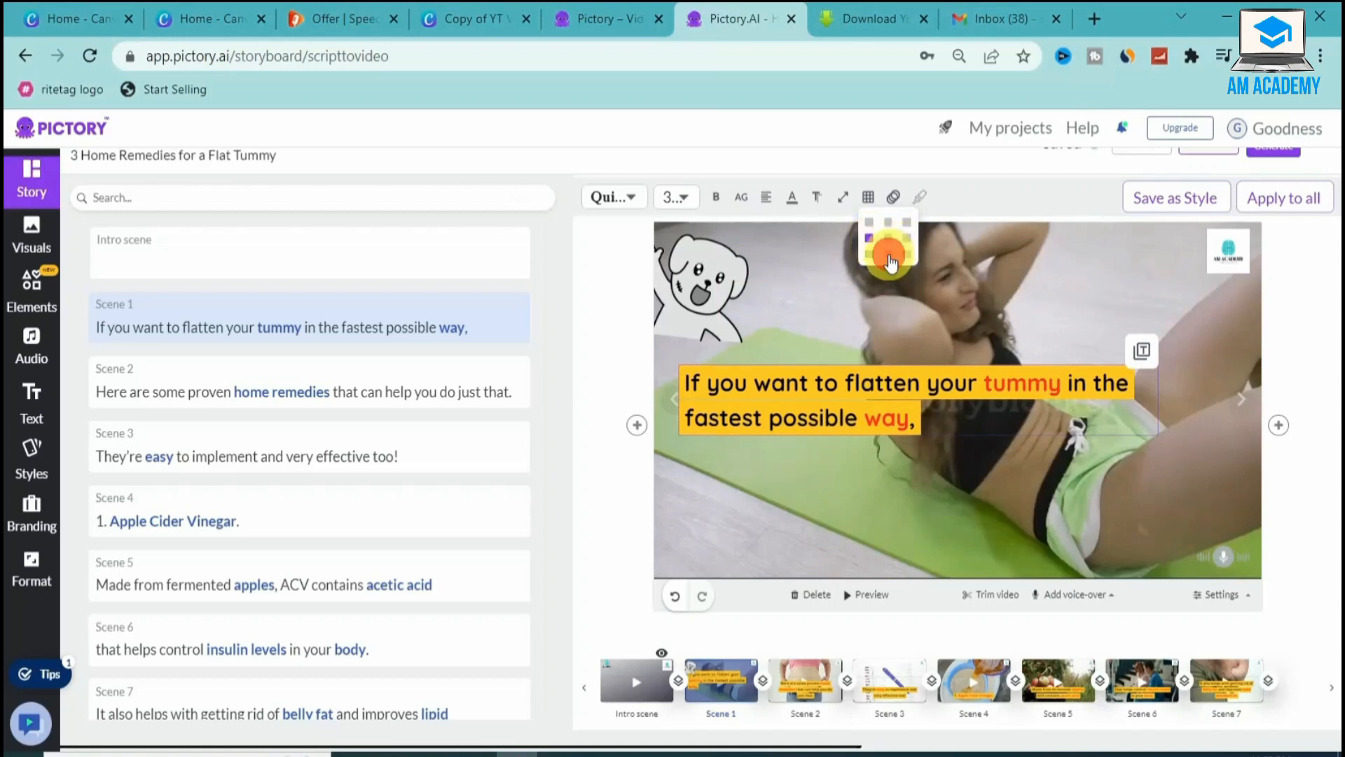
pyautogui.click(890, 256)
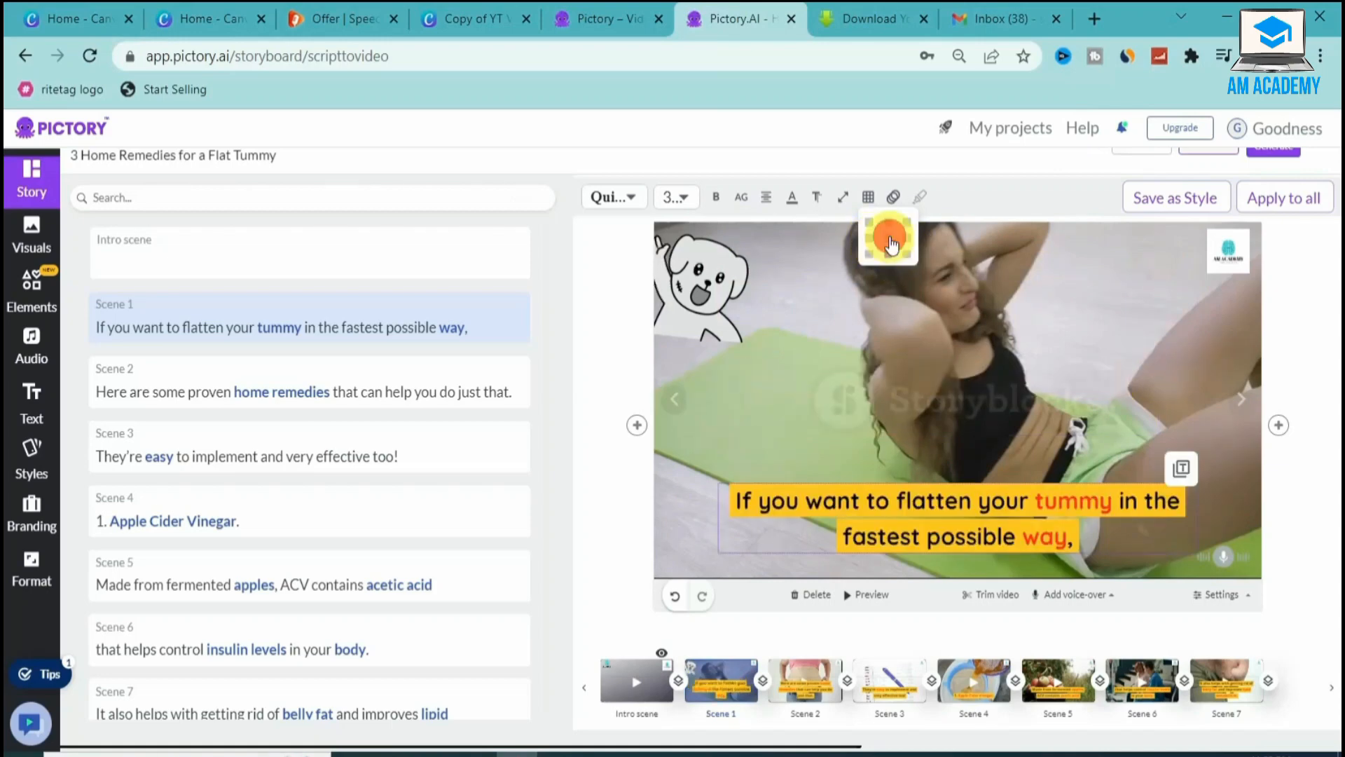
pyautogui.click(890, 239)
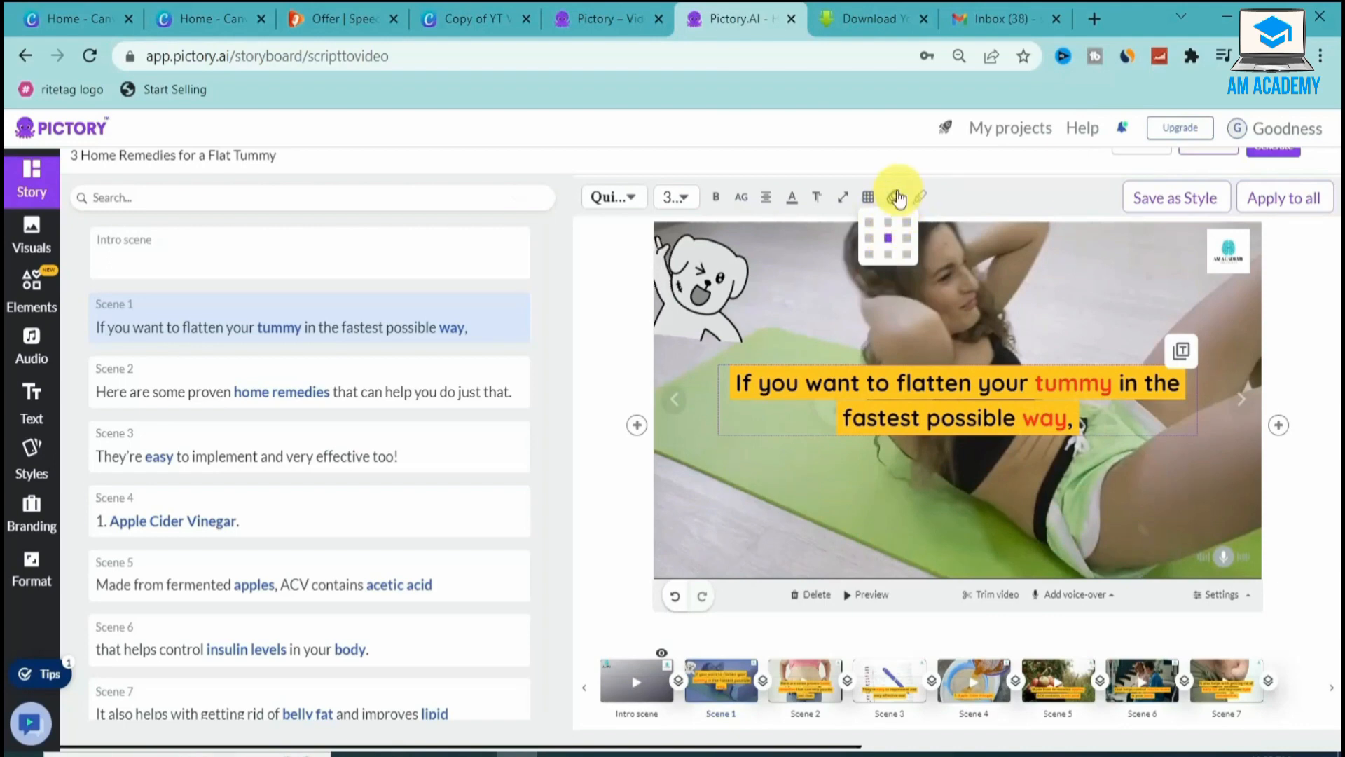
# Examine the entry animation options for the Scene 1 caption
pyautogui.click(896, 198)
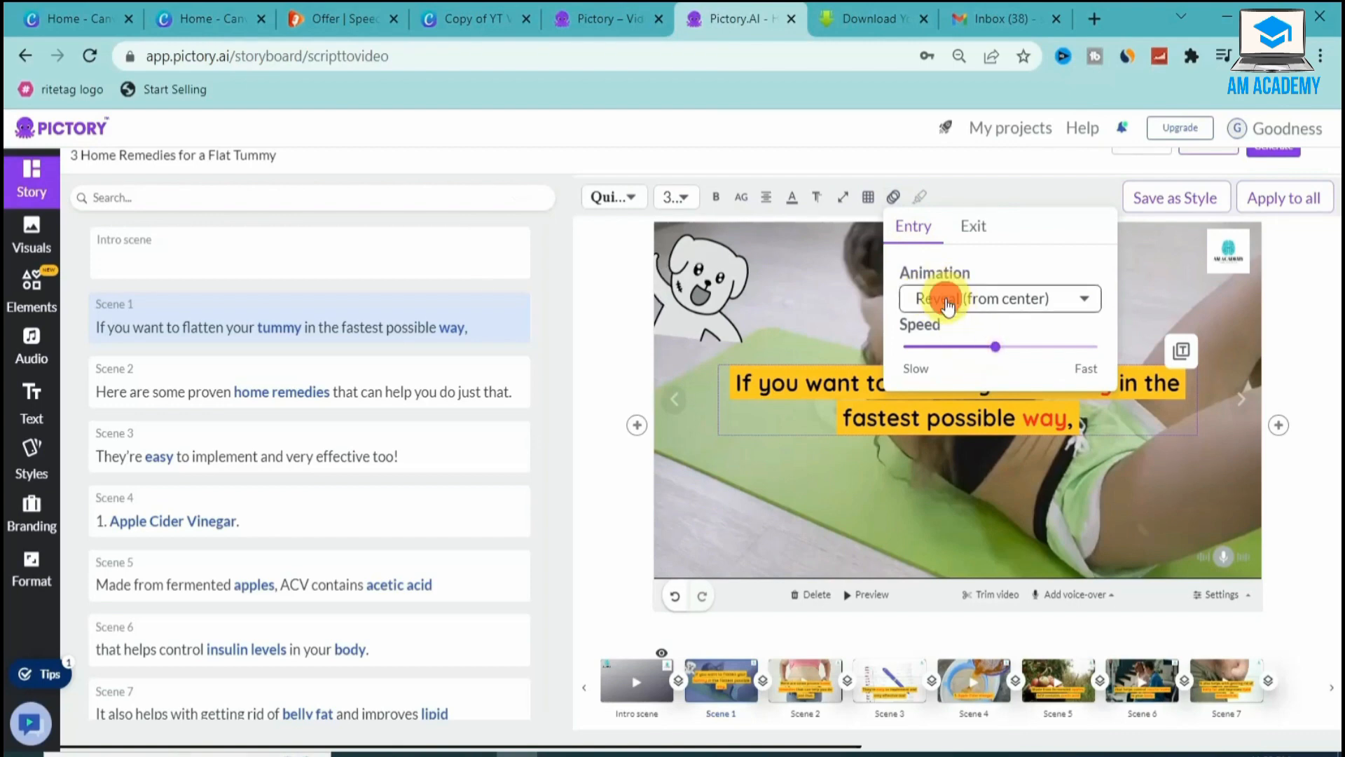
pyautogui.click(947, 303)
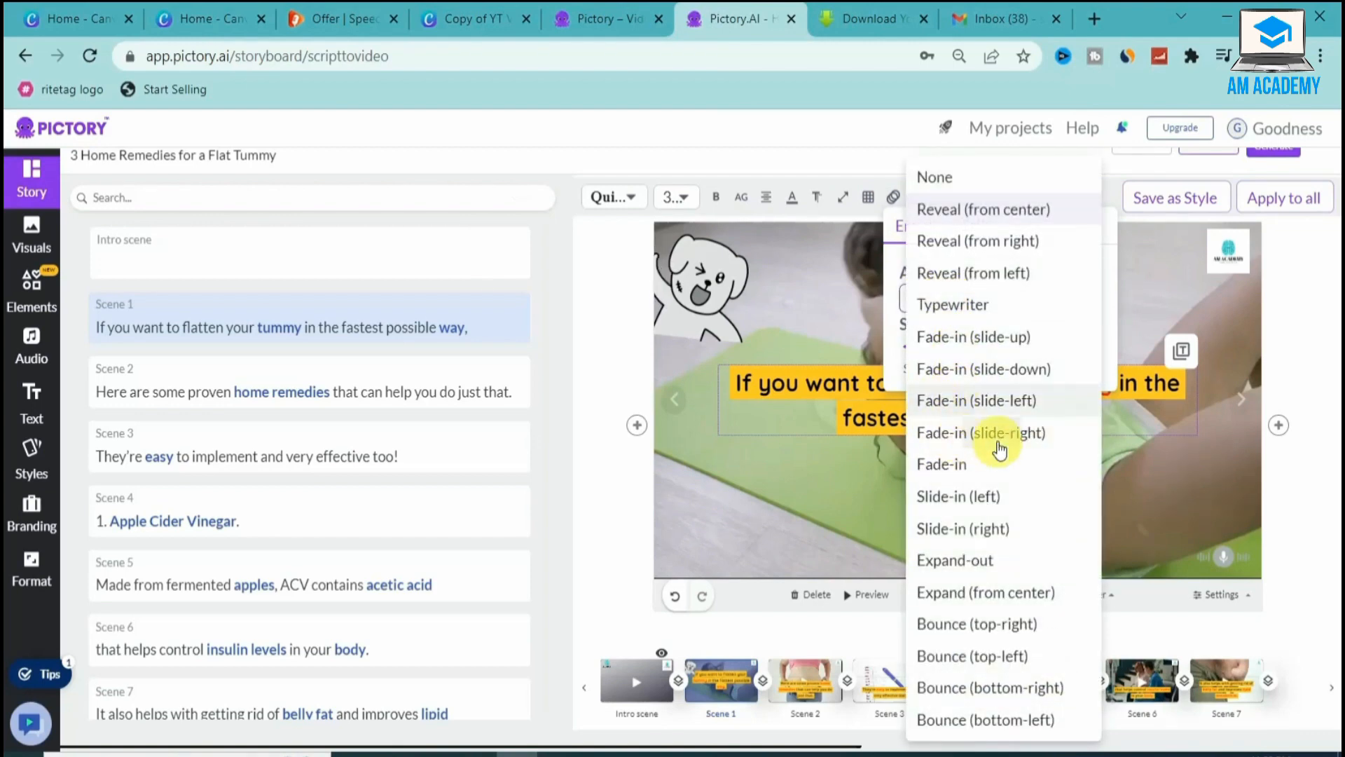
pyautogui.click(951, 370)
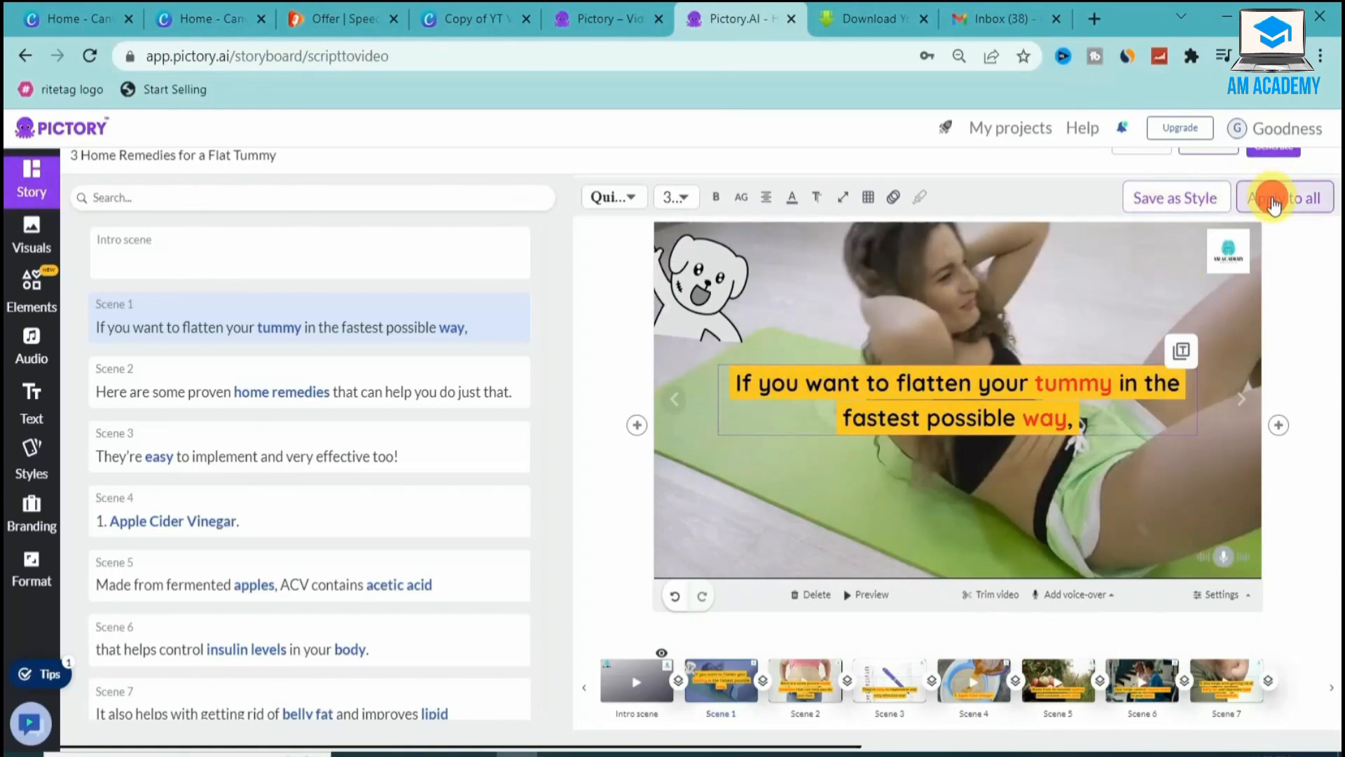
# Apply the Scene 1 caption styling to all scenes and check it on Scene 4
pyautogui.click(1273, 201)
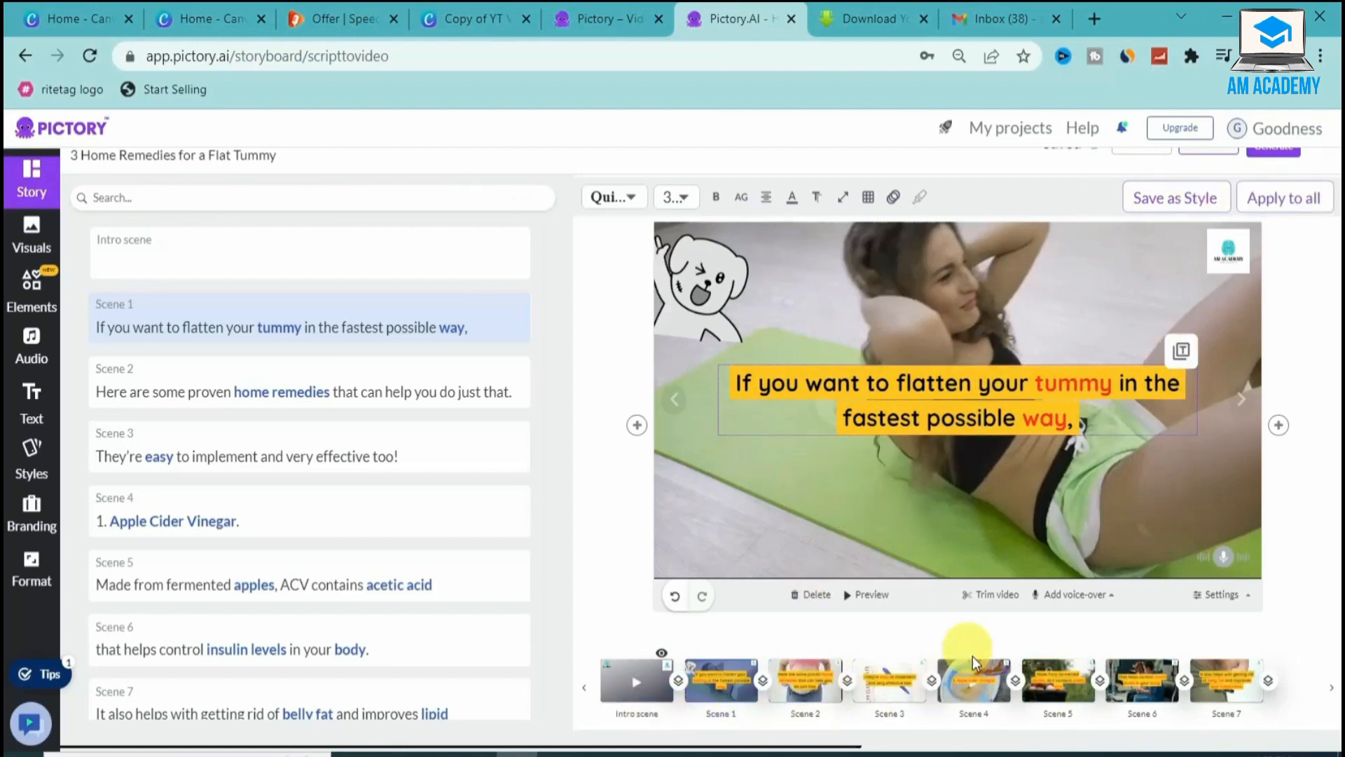
pyautogui.click(993, 694)
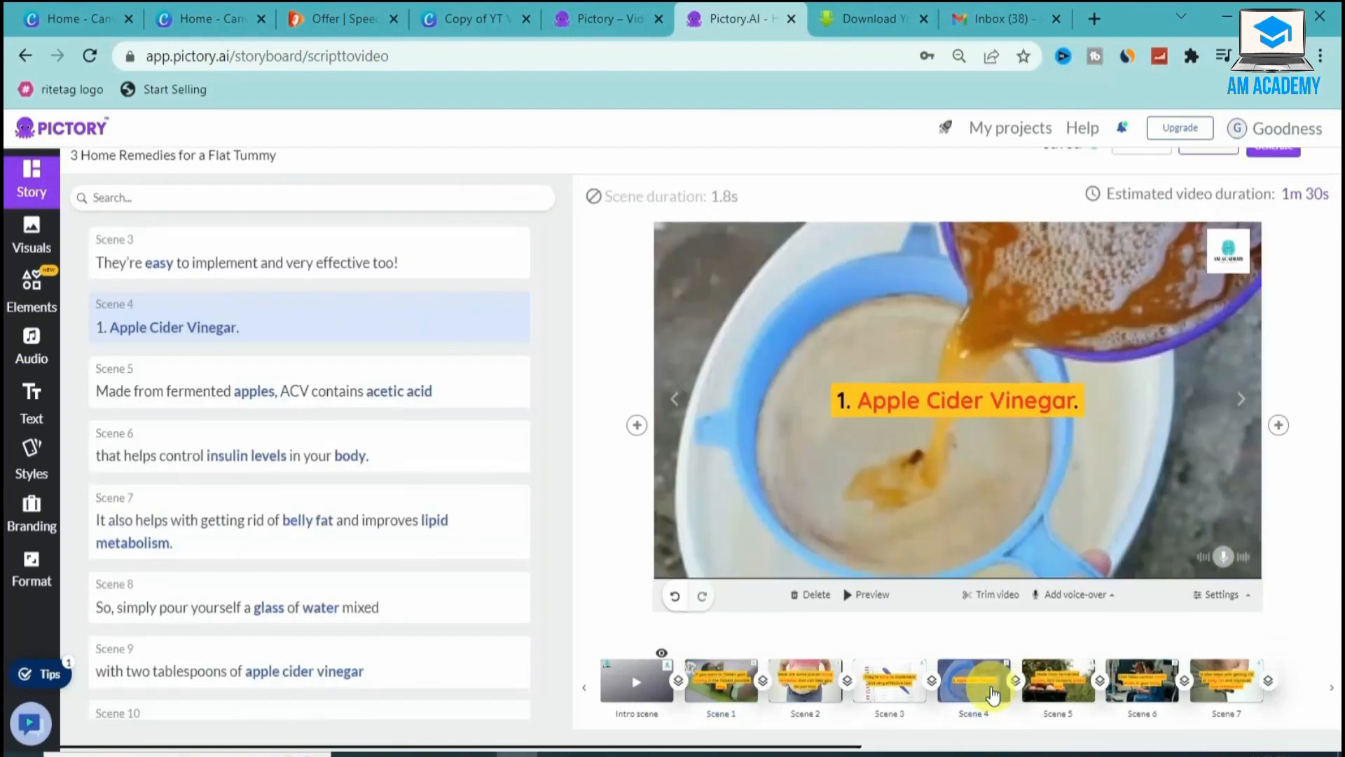
pyautogui.click(931, 398)
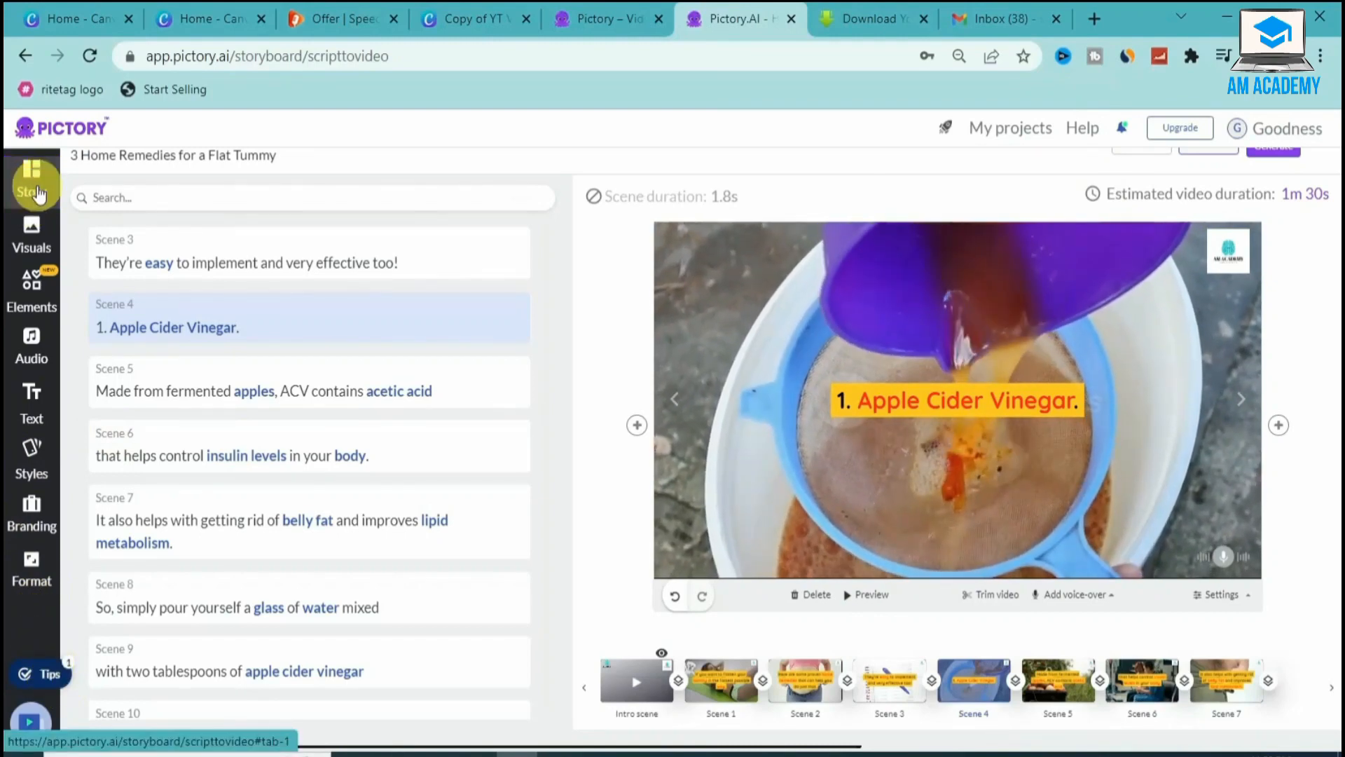
pyautogui.click(42, 210)
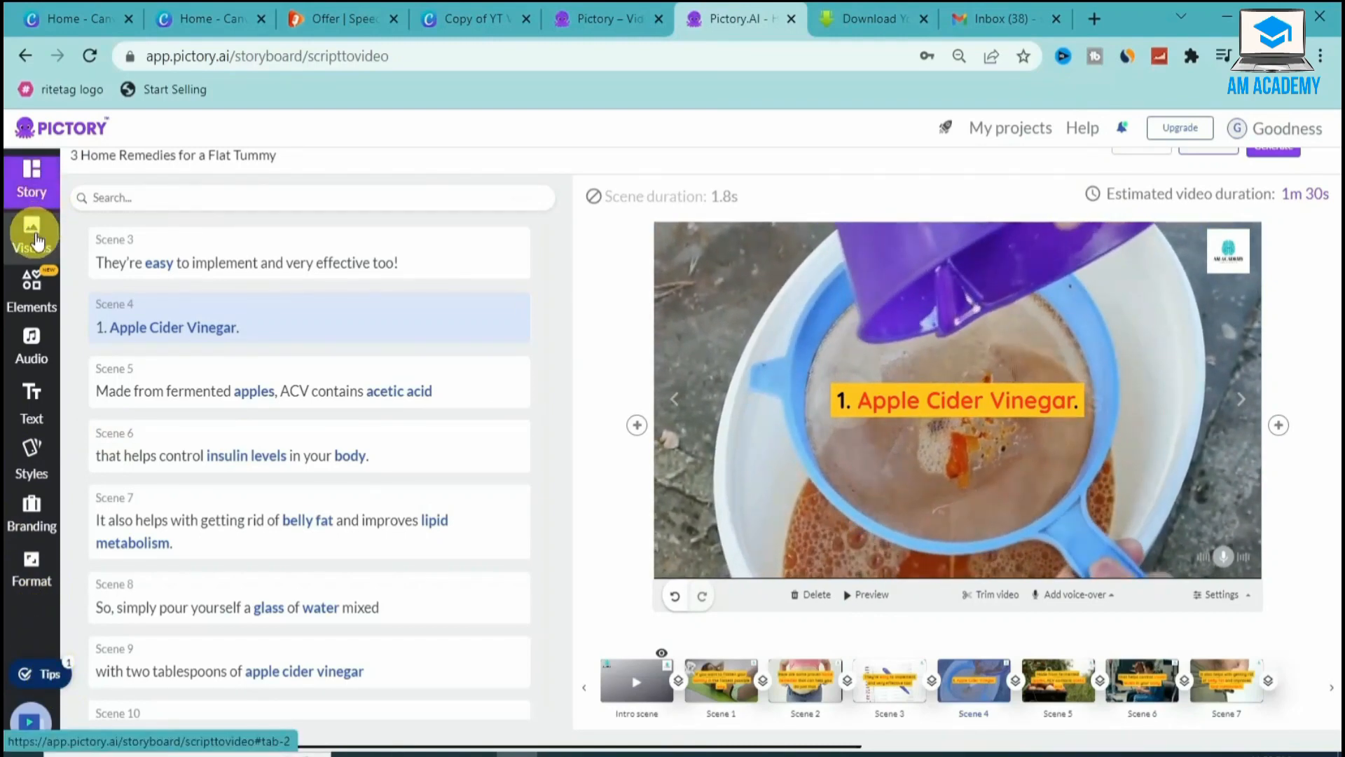
# Examine the visuals library's type and category filters and the background textures available for Scene 2
pyautogui.click(33, 238)
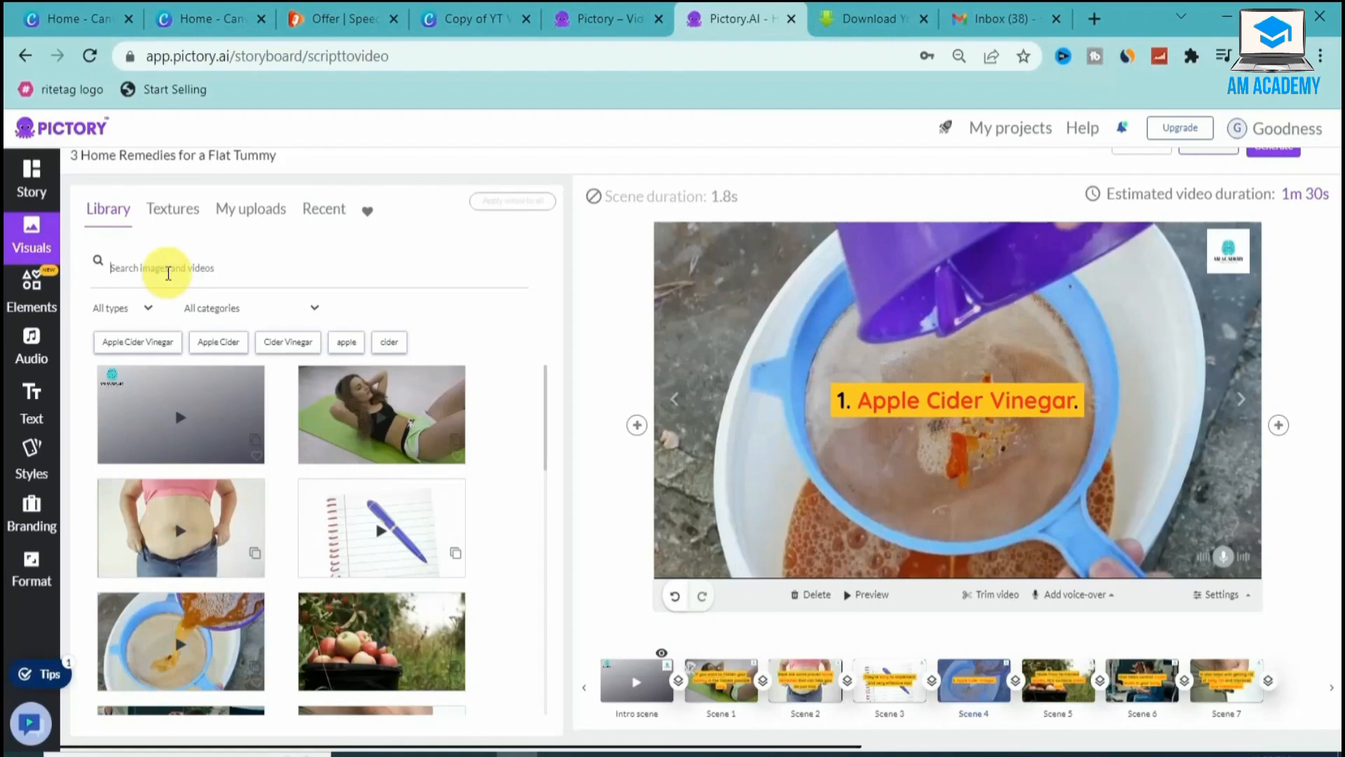
pyautogui.click(806, 690)
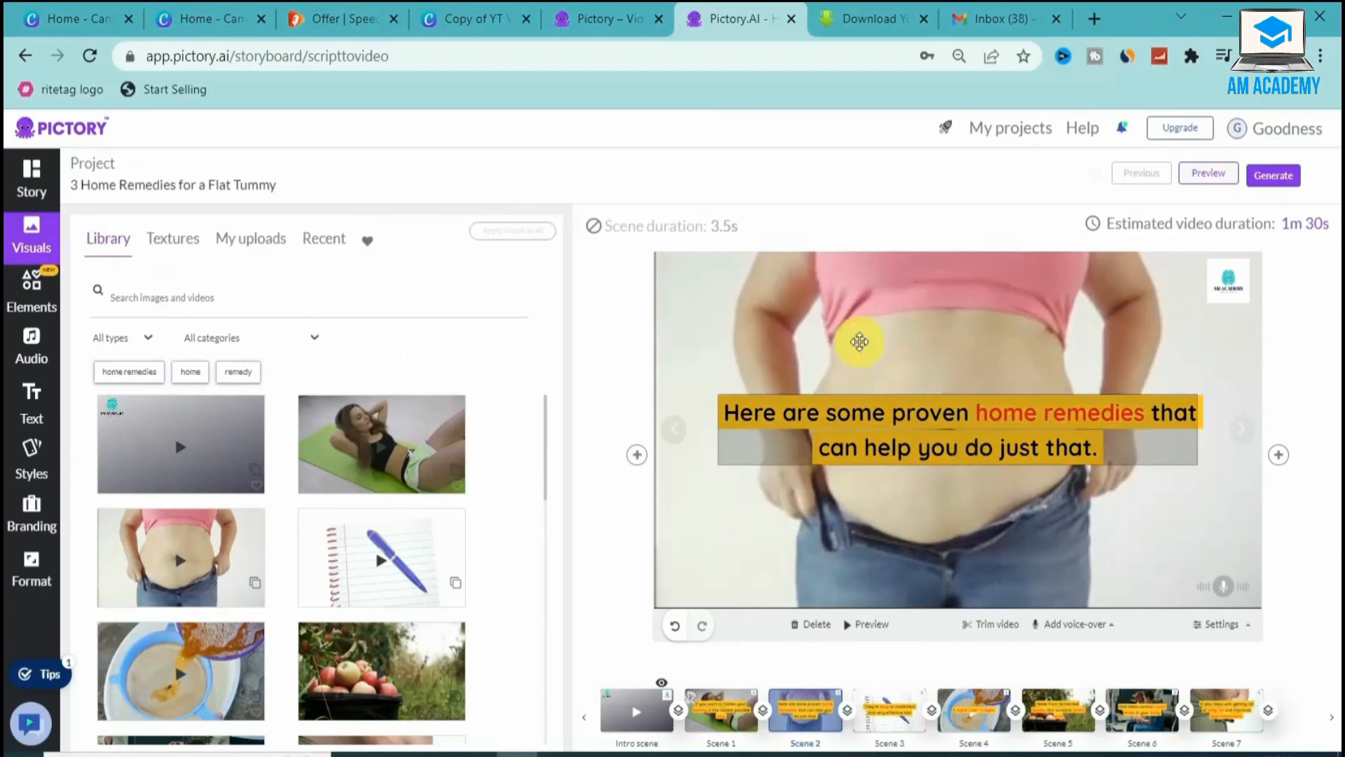
pyautogui.click(199, 295)
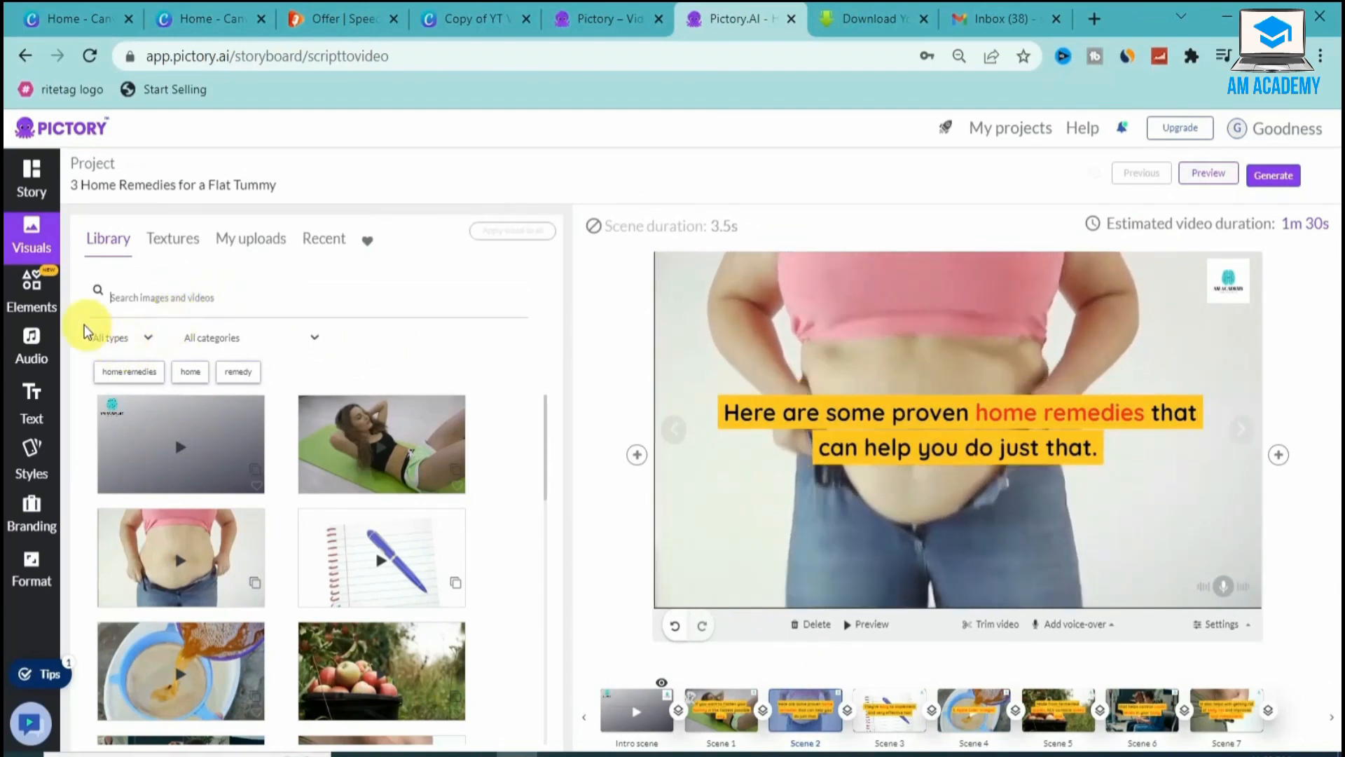
pyautogui.click(149, 340)
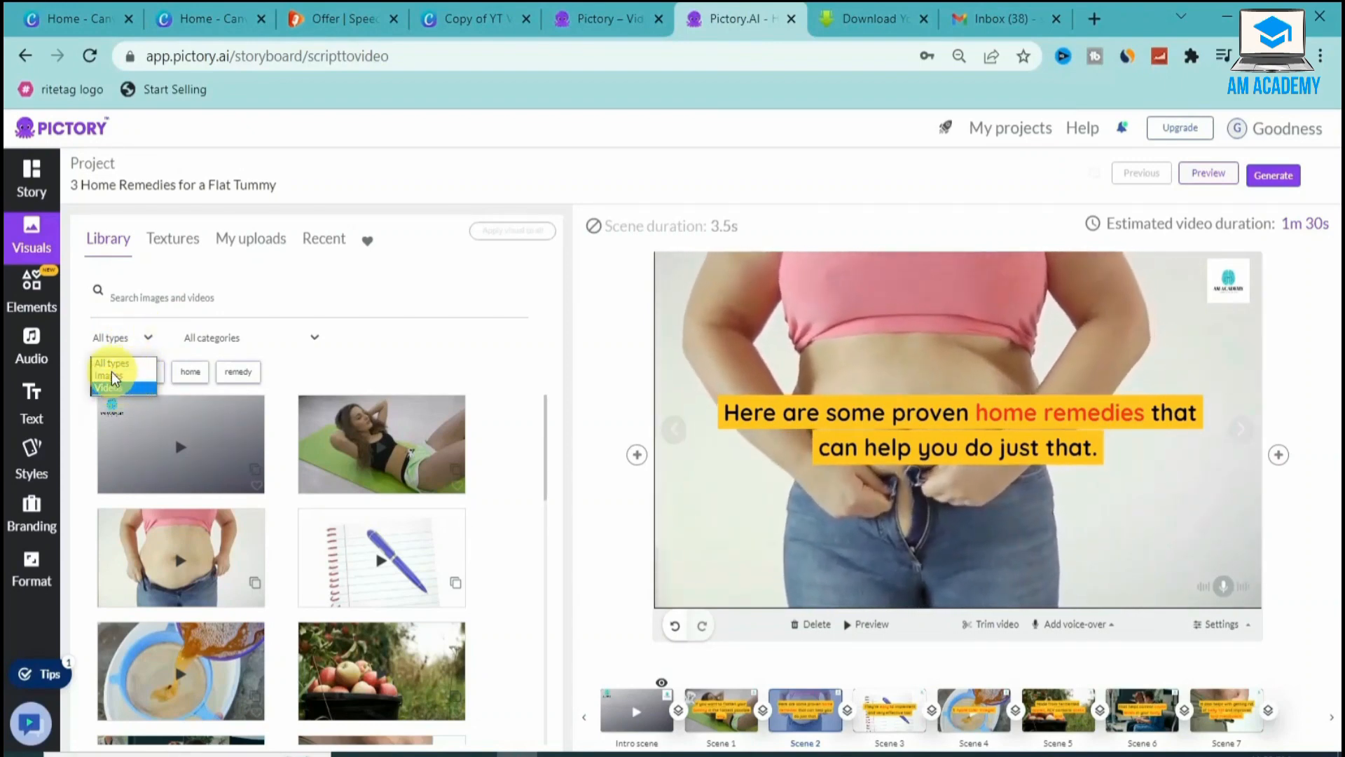
pyautogui.click(315, 339)
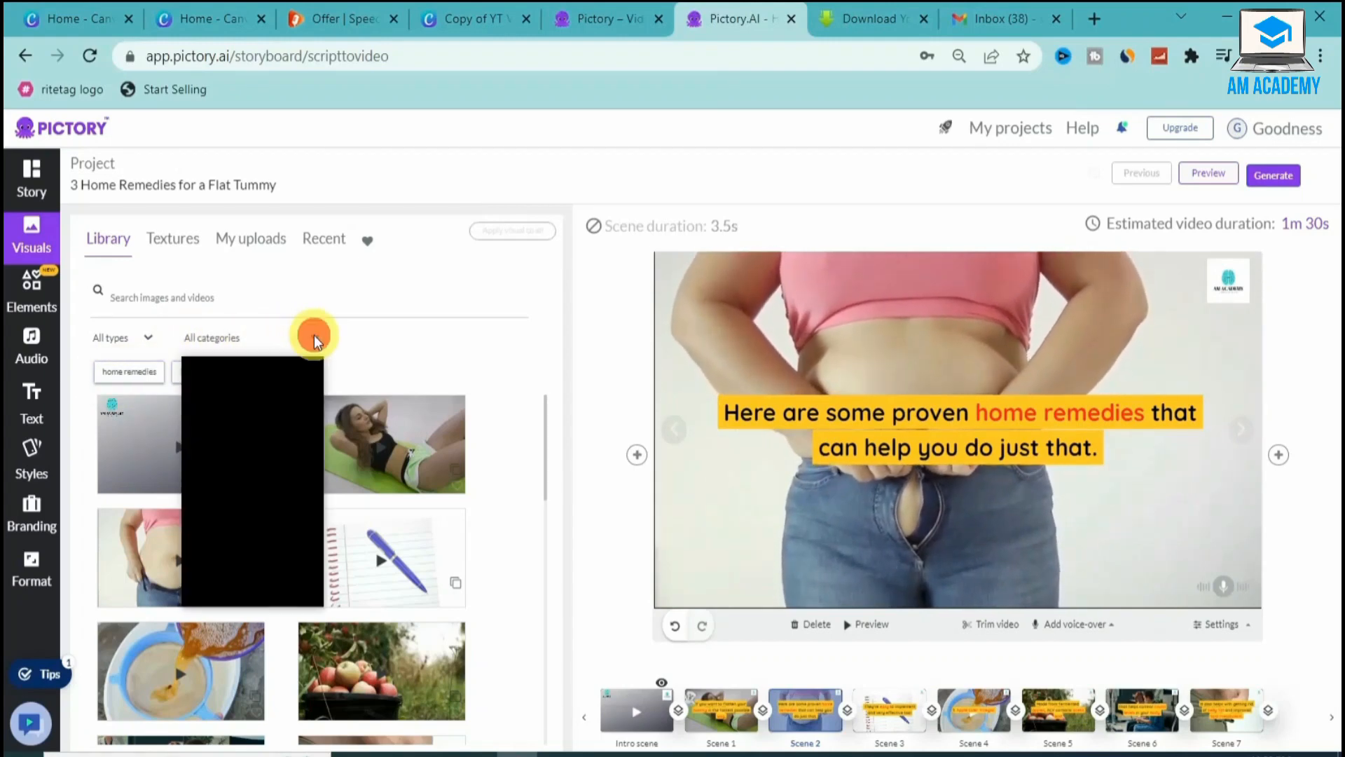
pyautogui.click(386, 274)
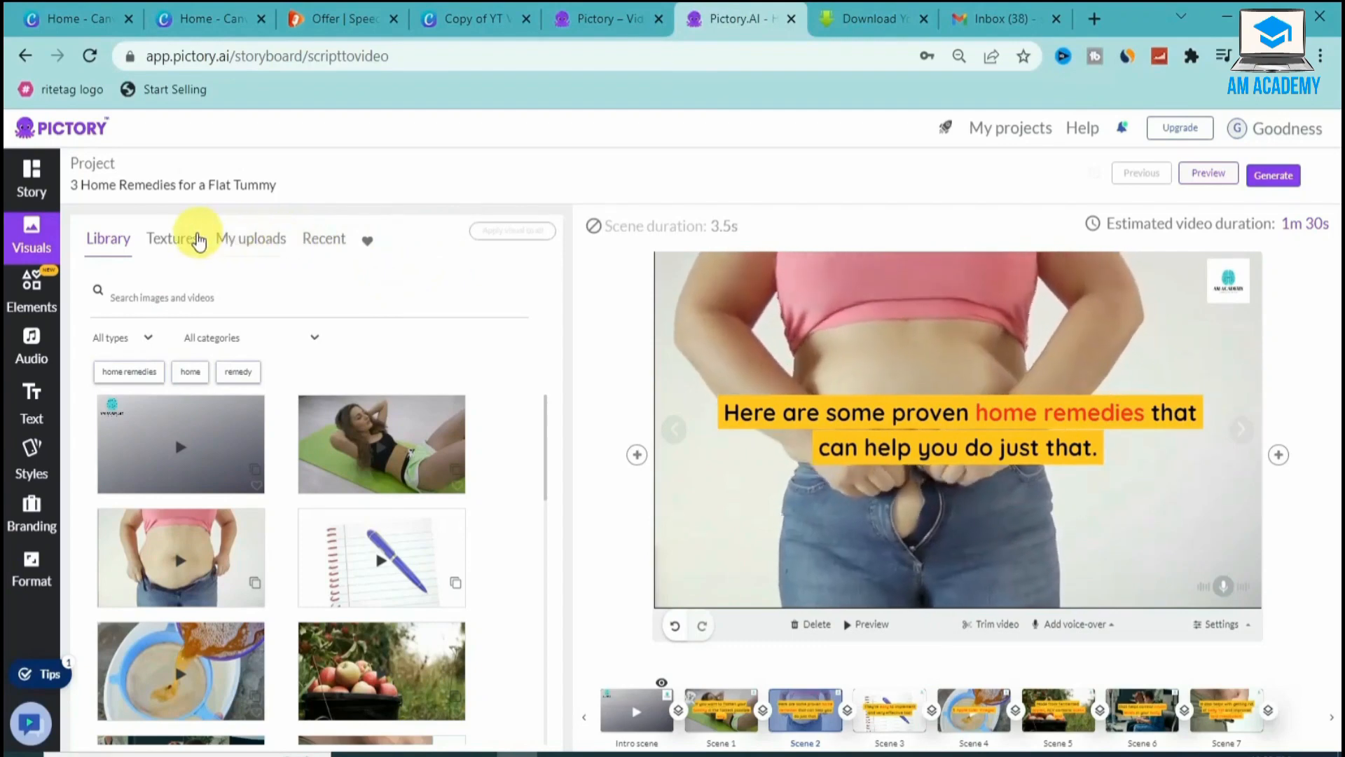
pyautogui.click(189, 240)
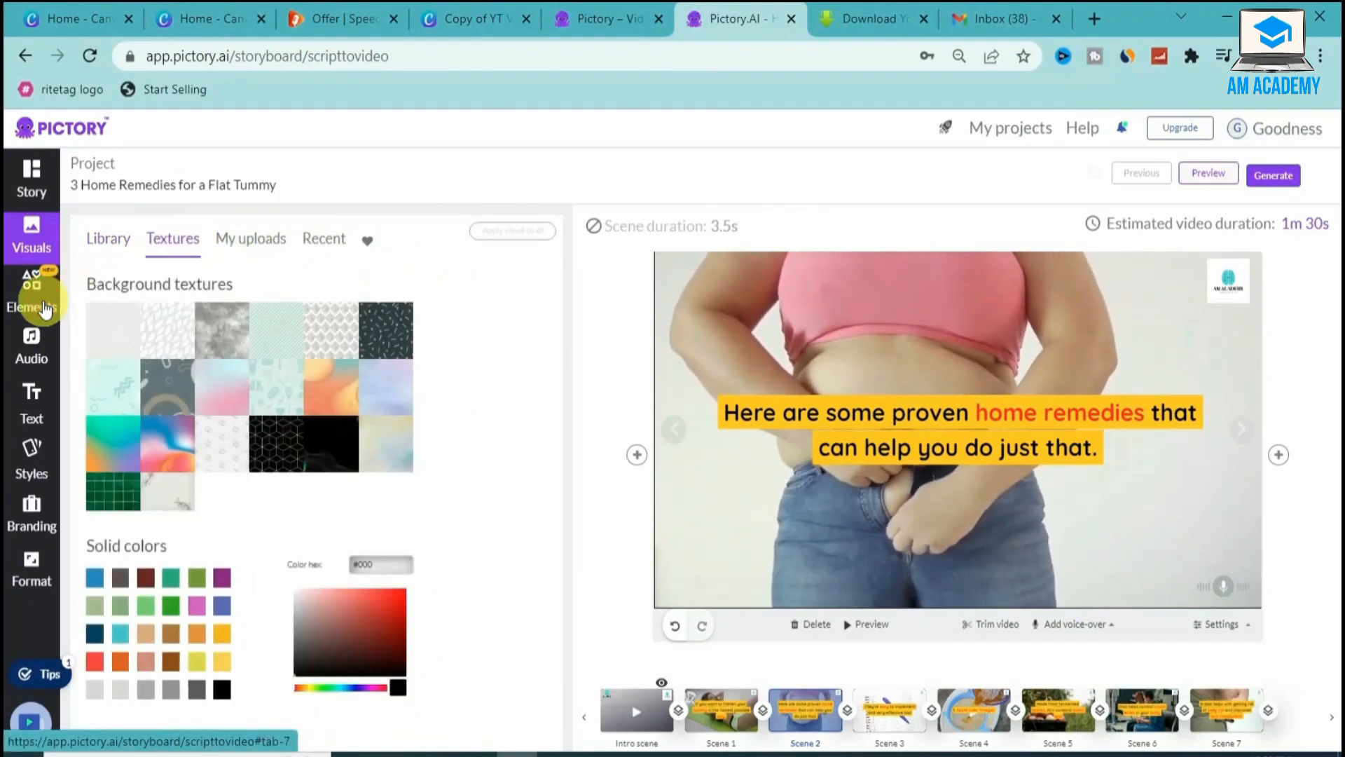
# Look through the stickers, GIFs and emojis, and search the GIFs for "STEP BY STEP"
pyautogui.click(44, 308)
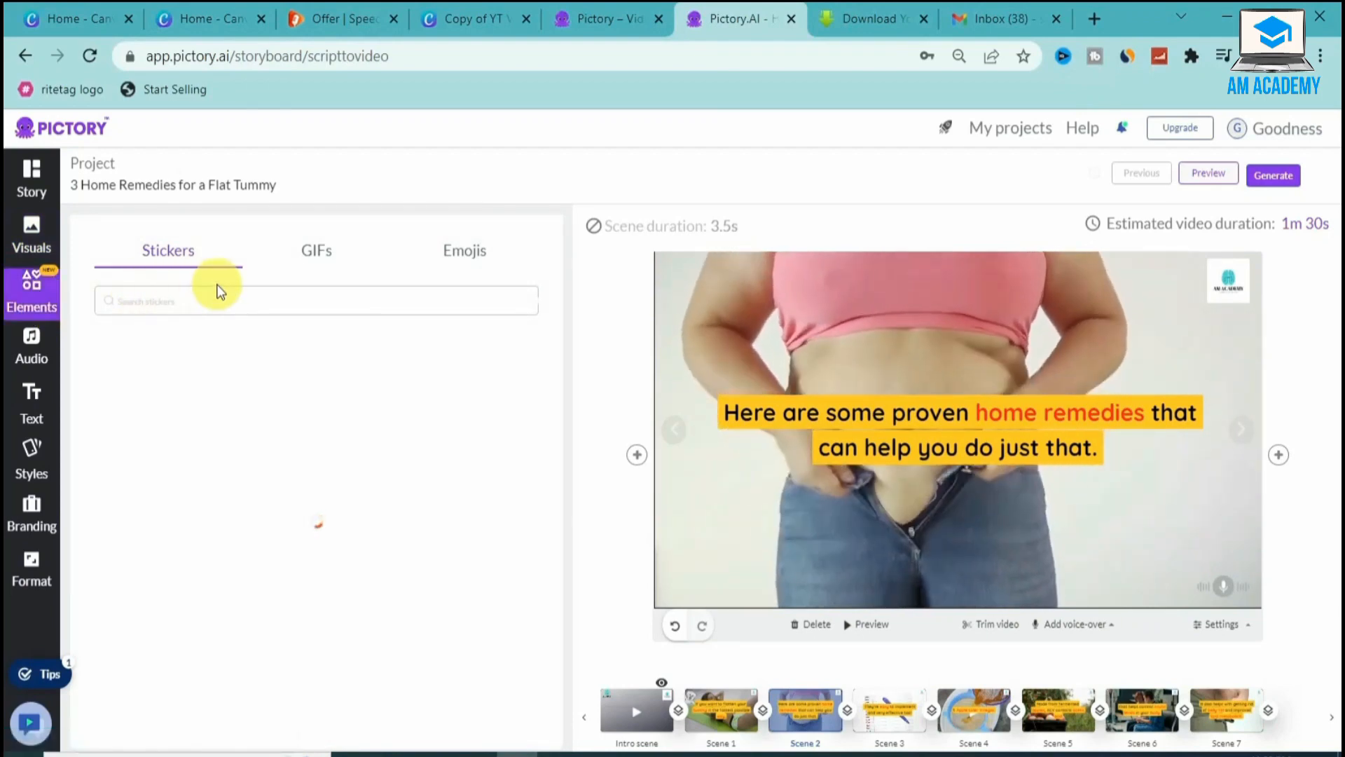
pyautogui.click(316, 257)
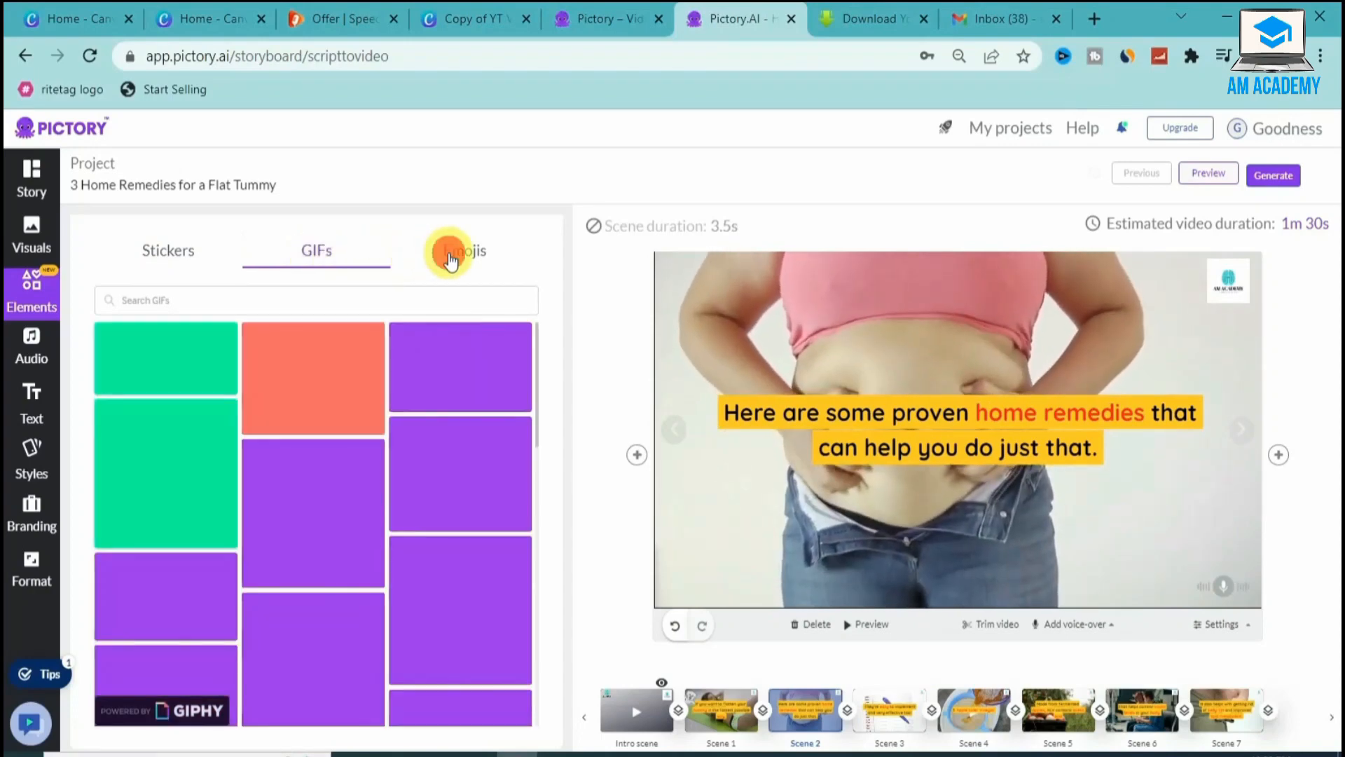
pyautogui.click(451, 260)
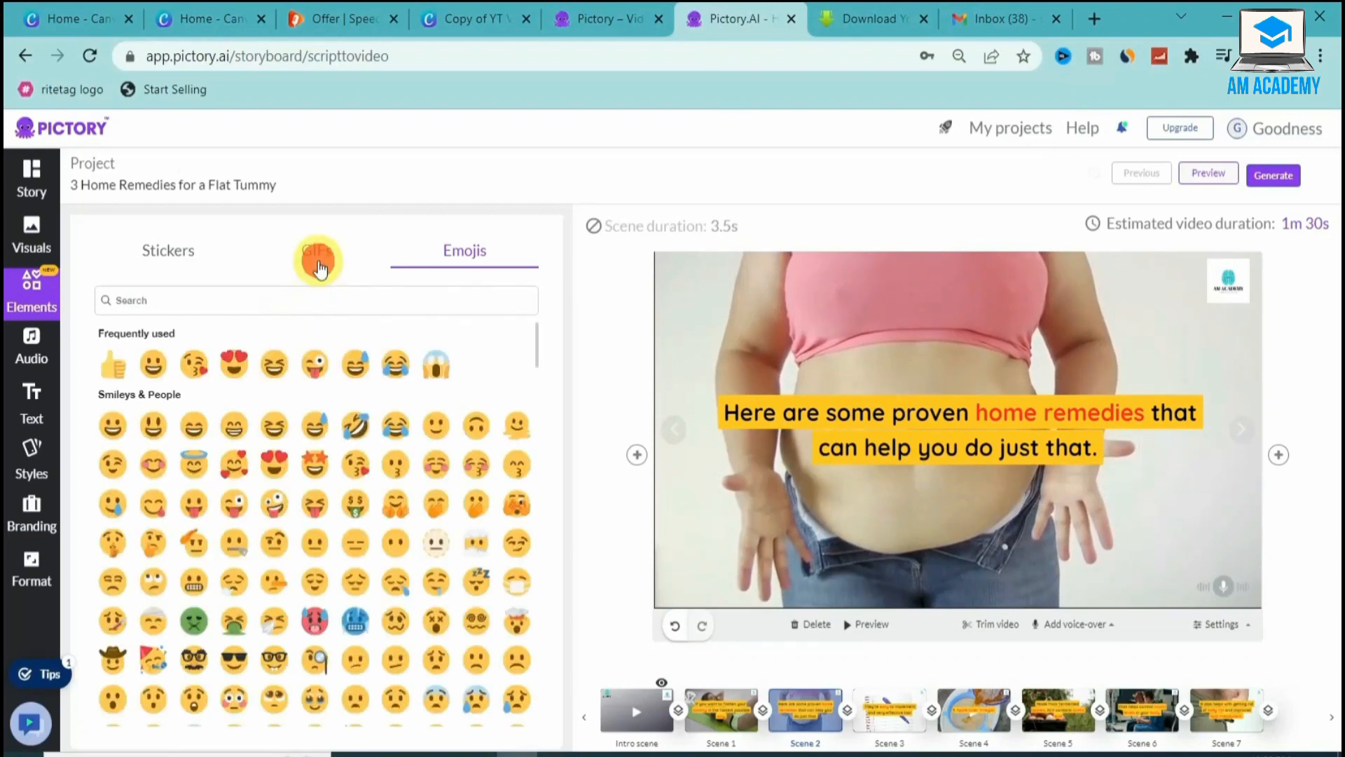
pyautogui.click(318, 264)
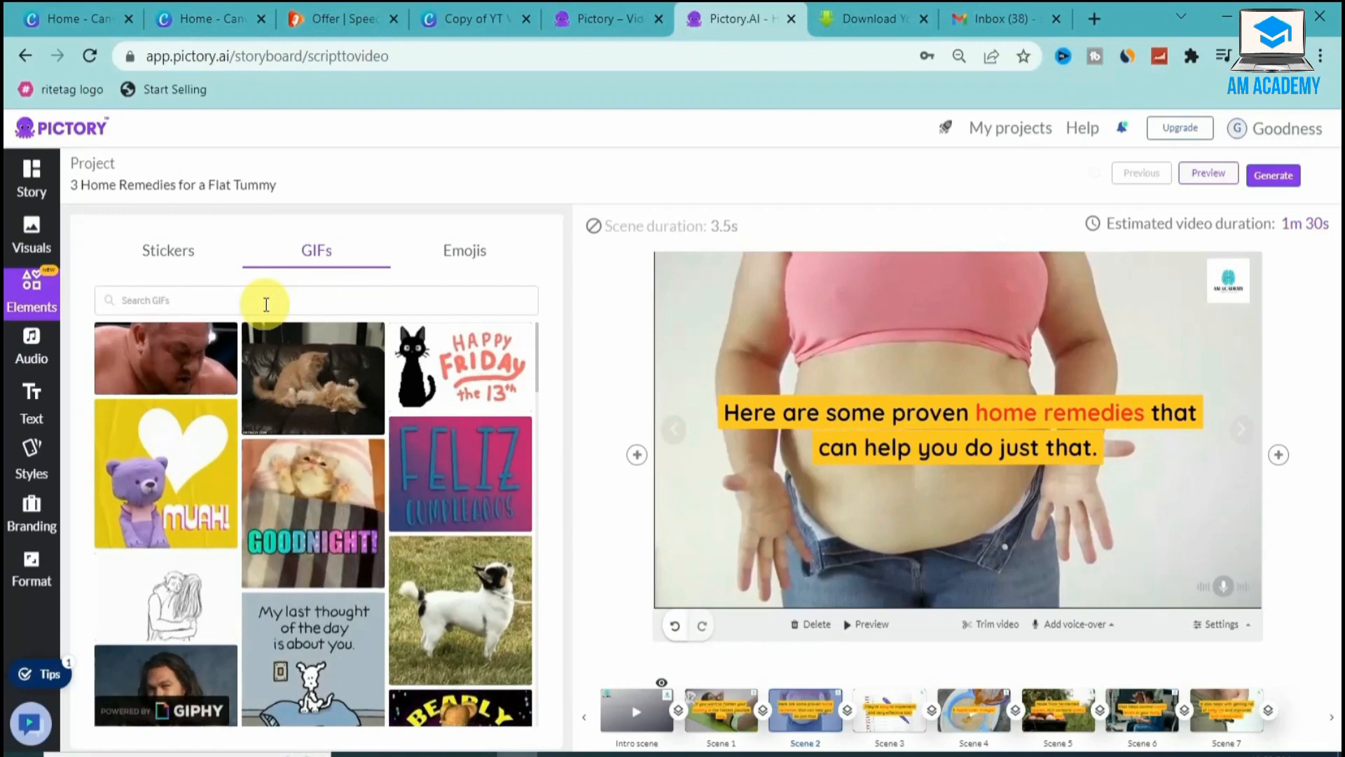
pyautogui.click(266, 304)
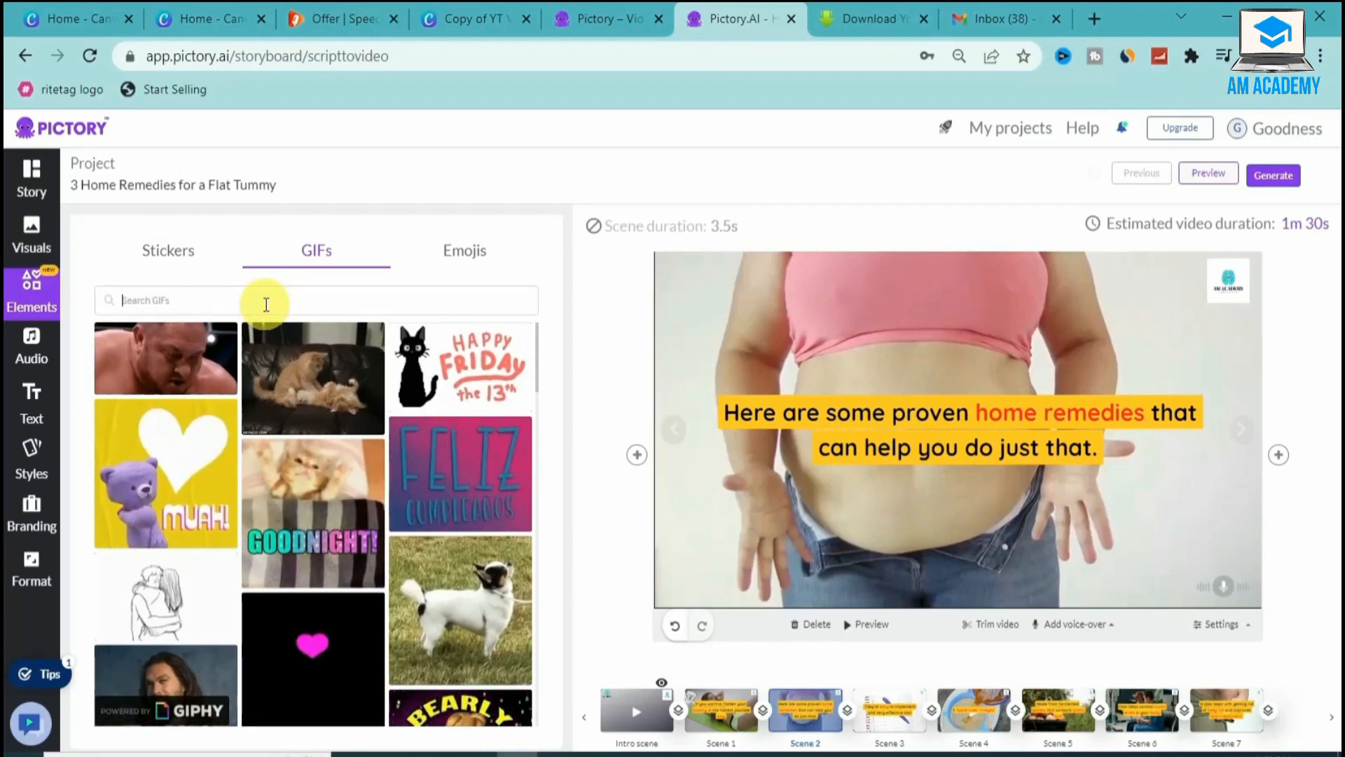
pyautogui.write('STEP')
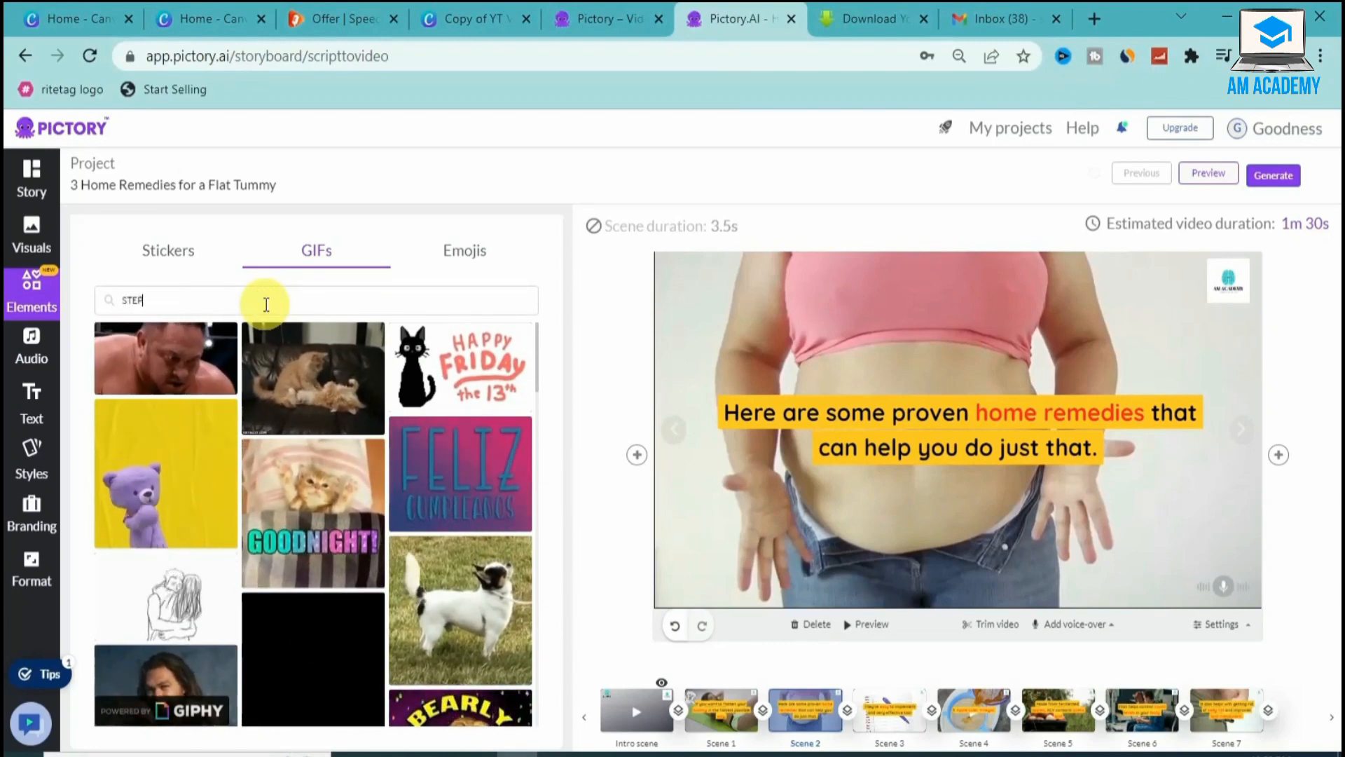
pyautogui.write(' BY')
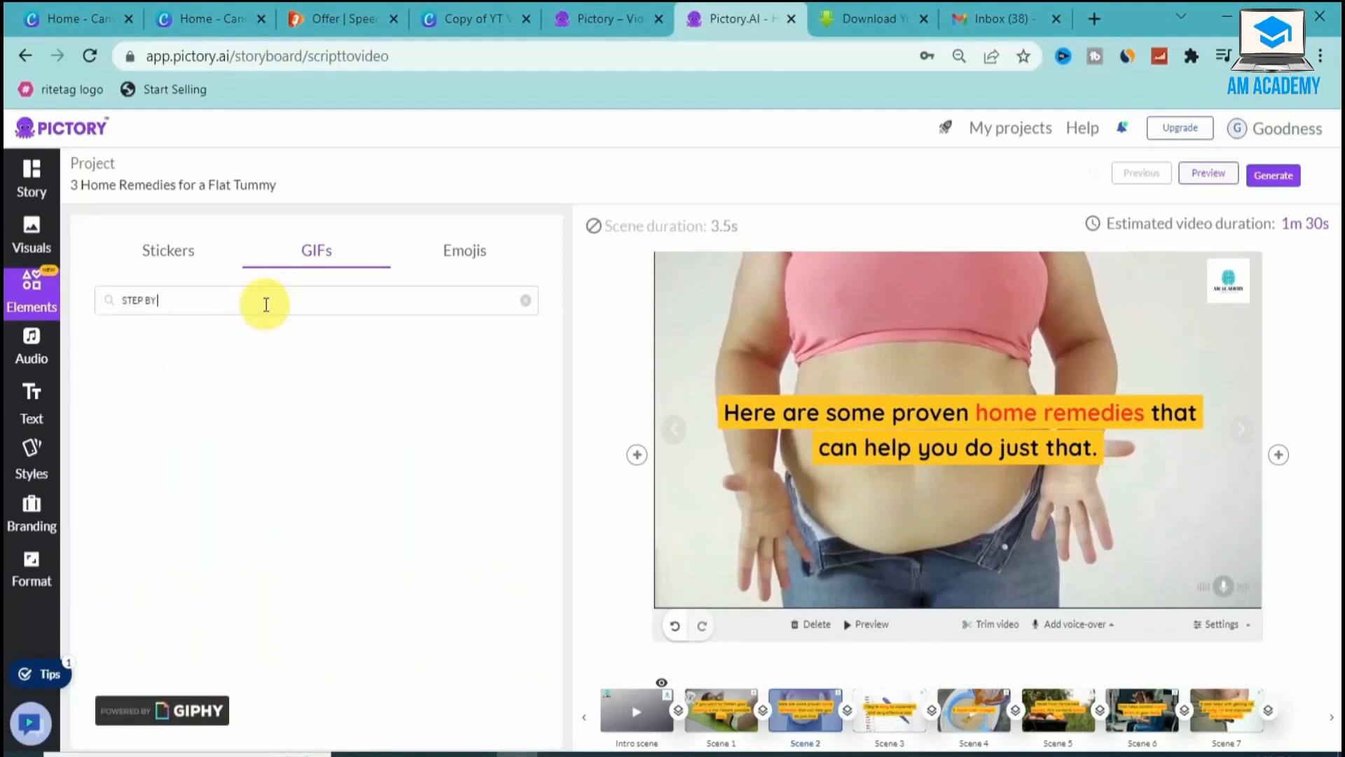
pyautogui.write(' STEP')
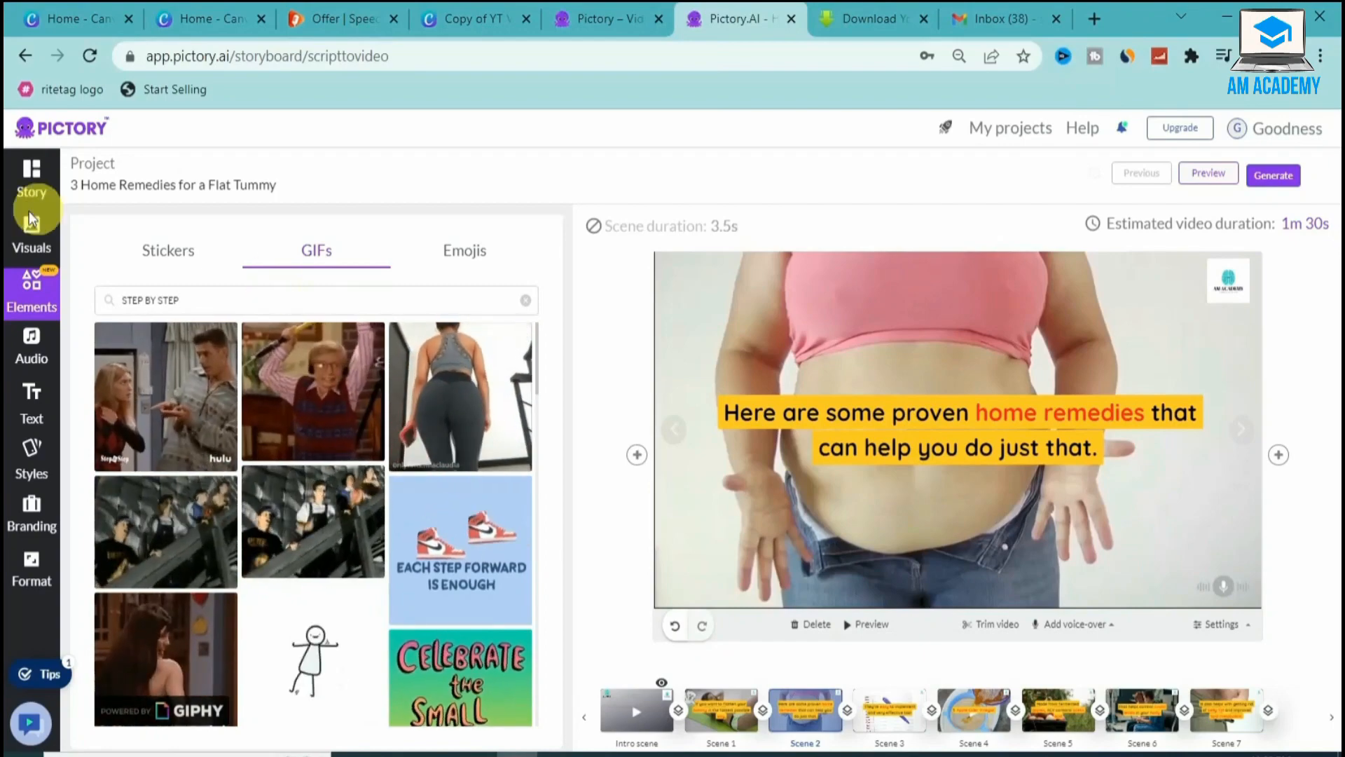
# Examine the background music tracks and the project's uploaded background music and voice-over files
pyautogui.click(19, 356)
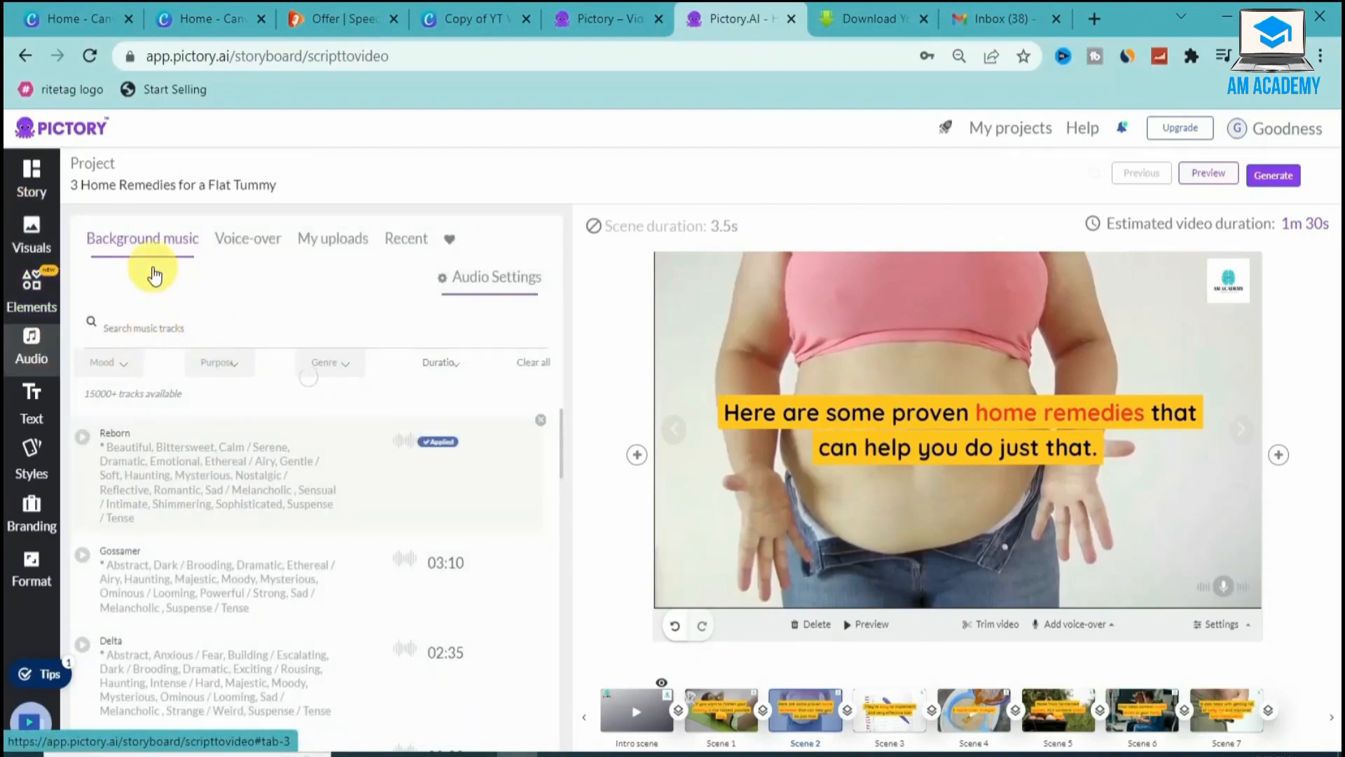
pyautogui.click(318, 240)
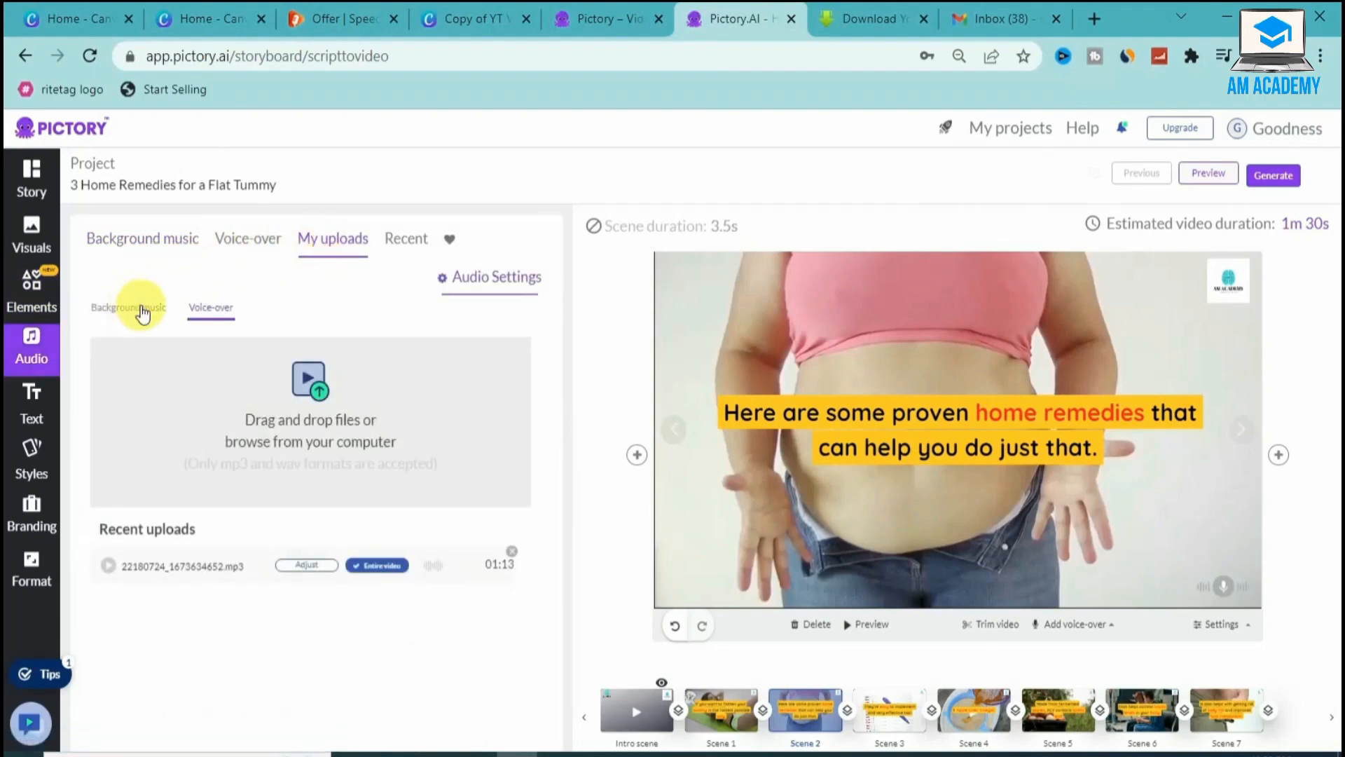
pyautogui.click(142, 311)
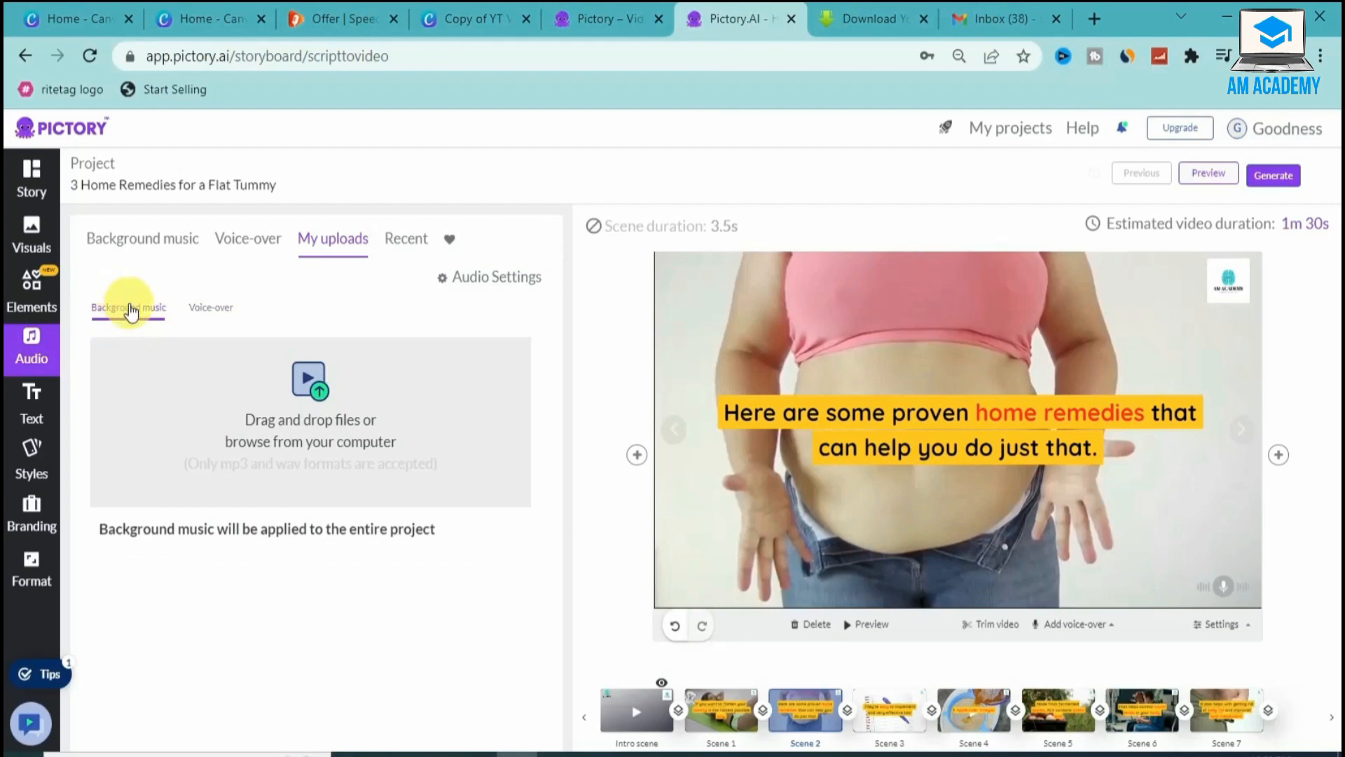
pyautogui.click(209, 309)
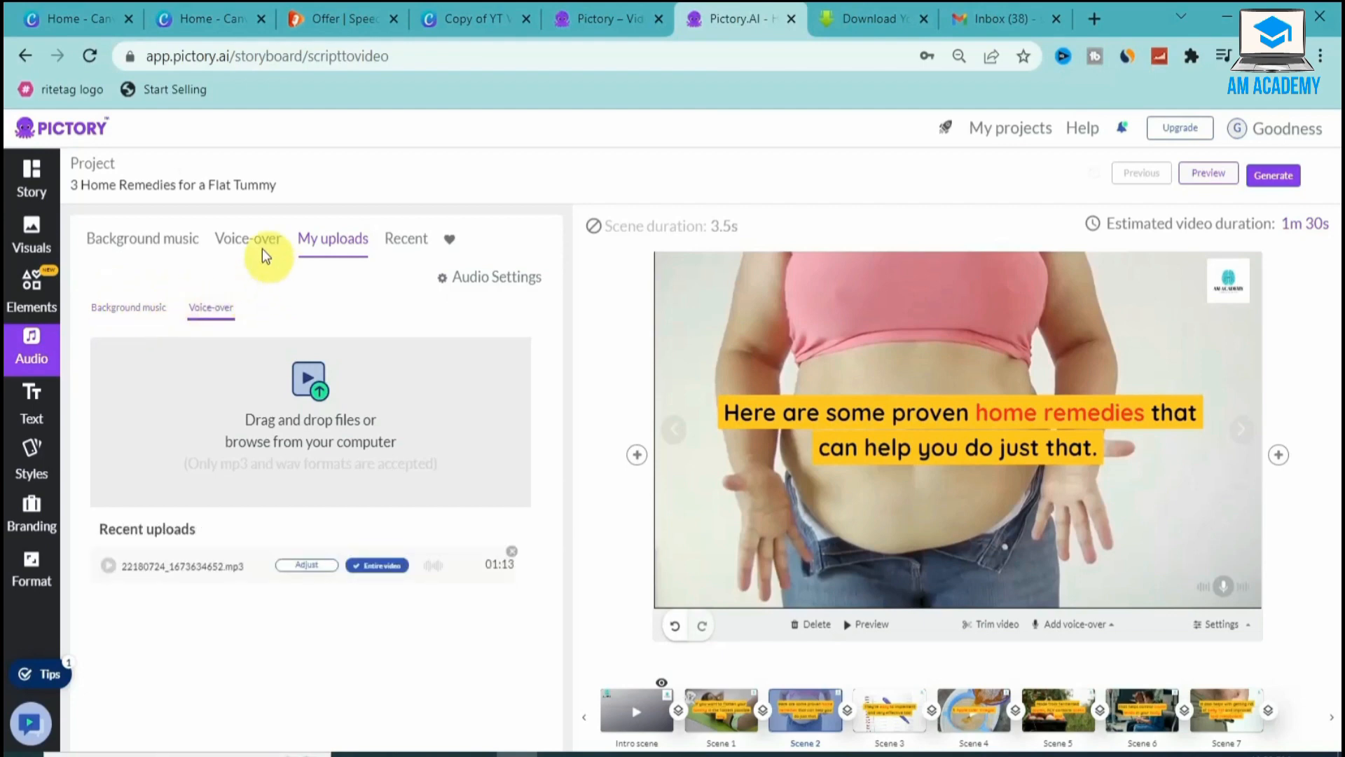
# Try a background music volume of 96%, then lower it to 3%
pyautogui.click(484, 281)
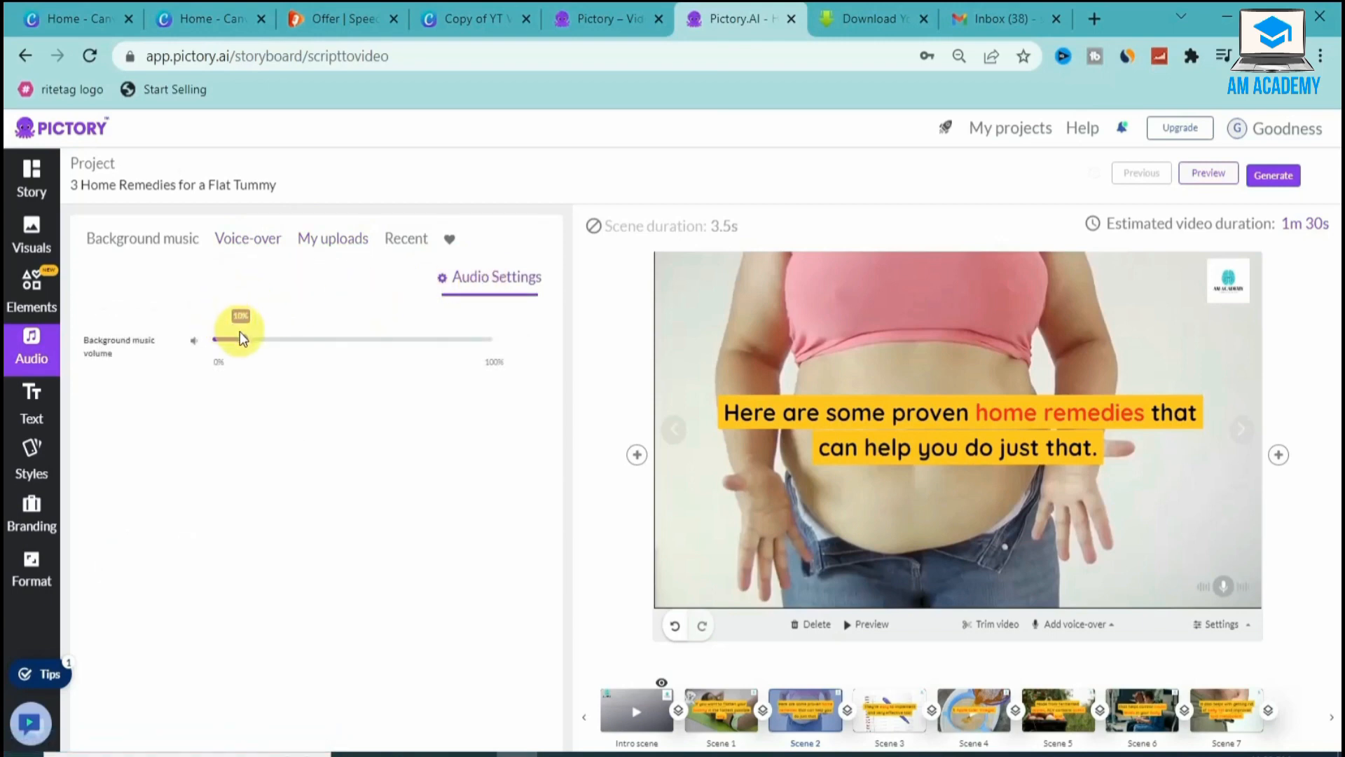
pyautogui.click(476, 340)
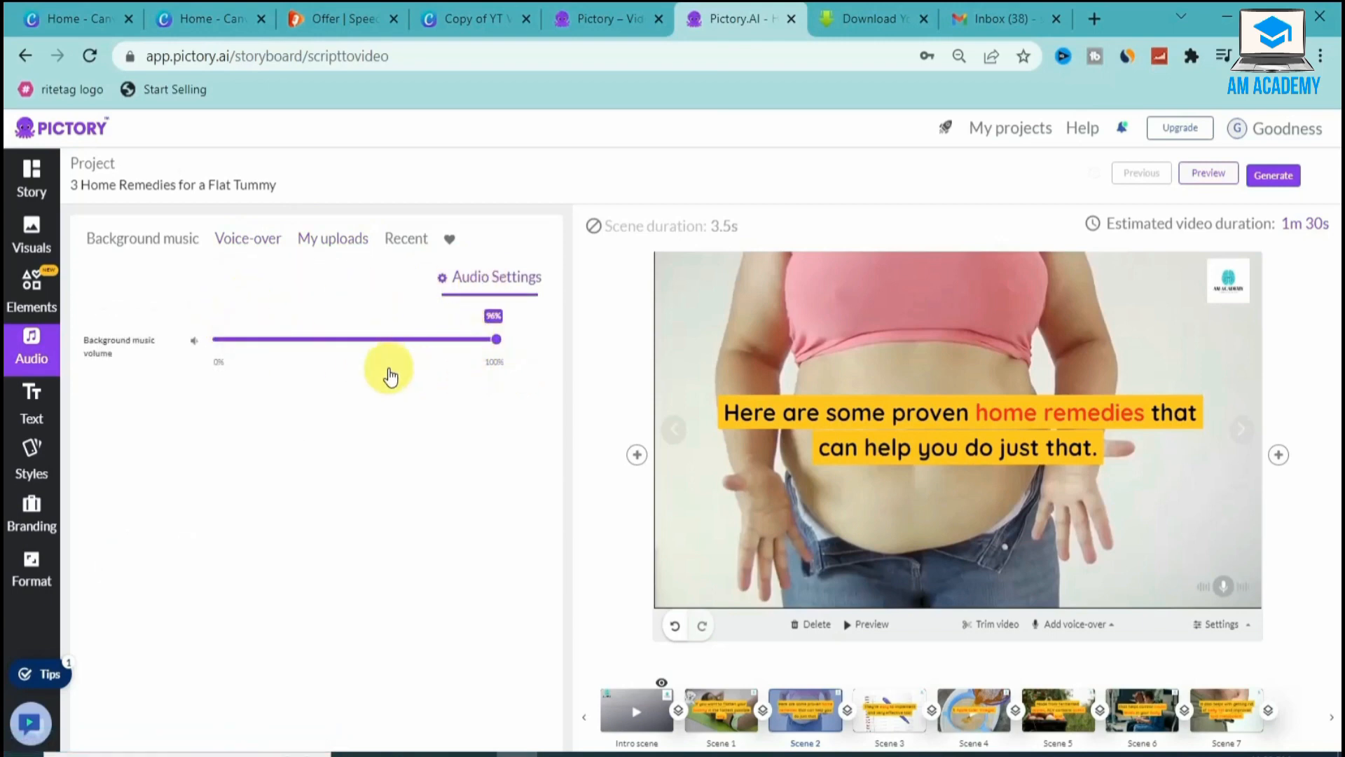
pyautogui.moveTo(275, 369); pyautogui.dragTo(208, 369)
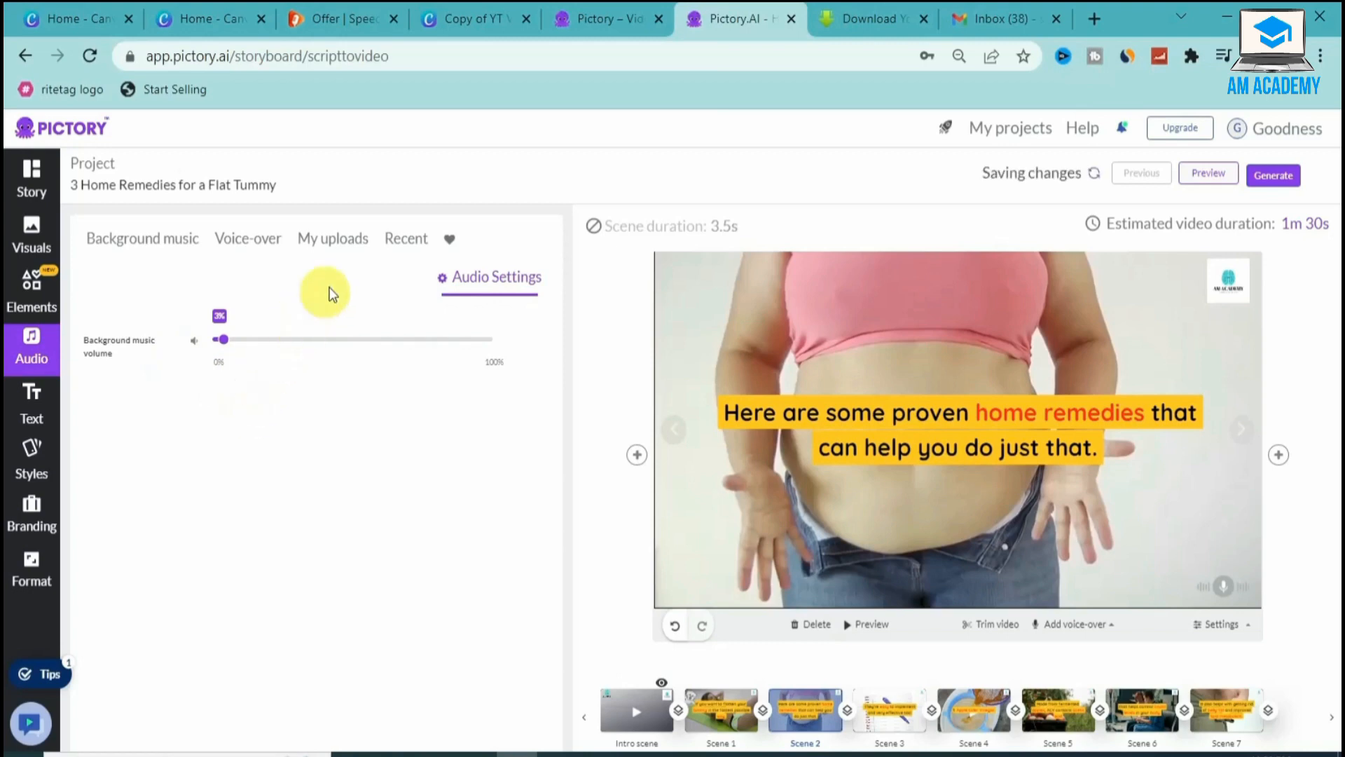
# Review the uploaded voice-over file and the list of available voice-over voices
pyautogui.click(350, 250)
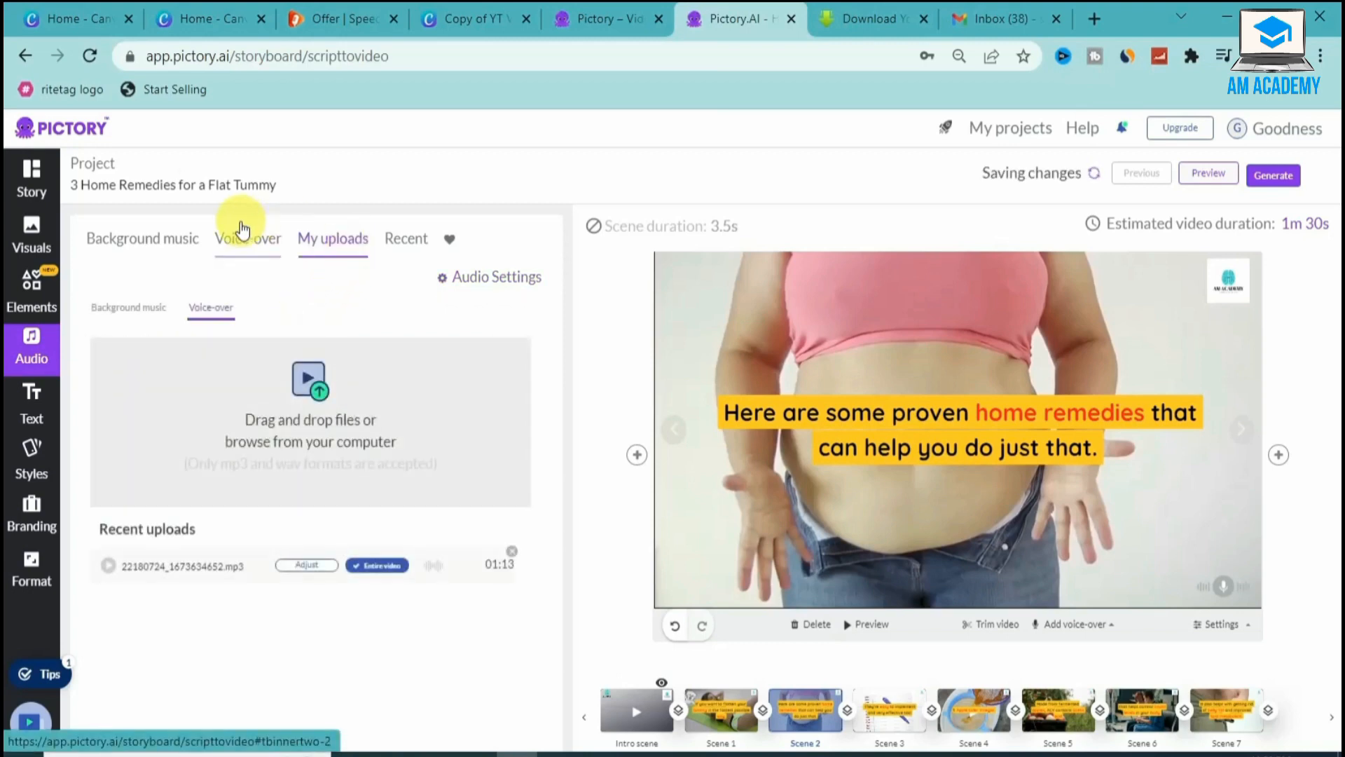
pyautogui.click(242, 231)
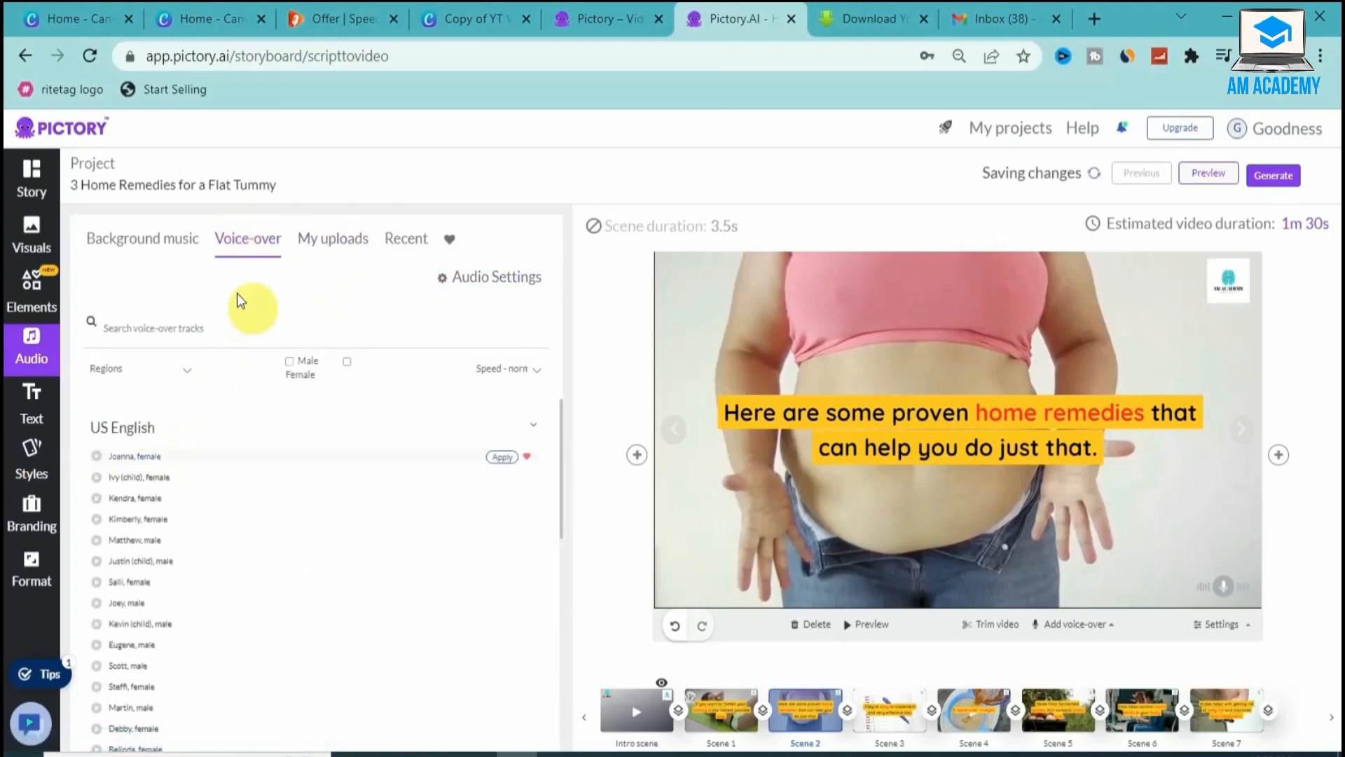
# Review the project's uploaded voice-over and background music files and its template styles
pyautogui.click(327, 241)
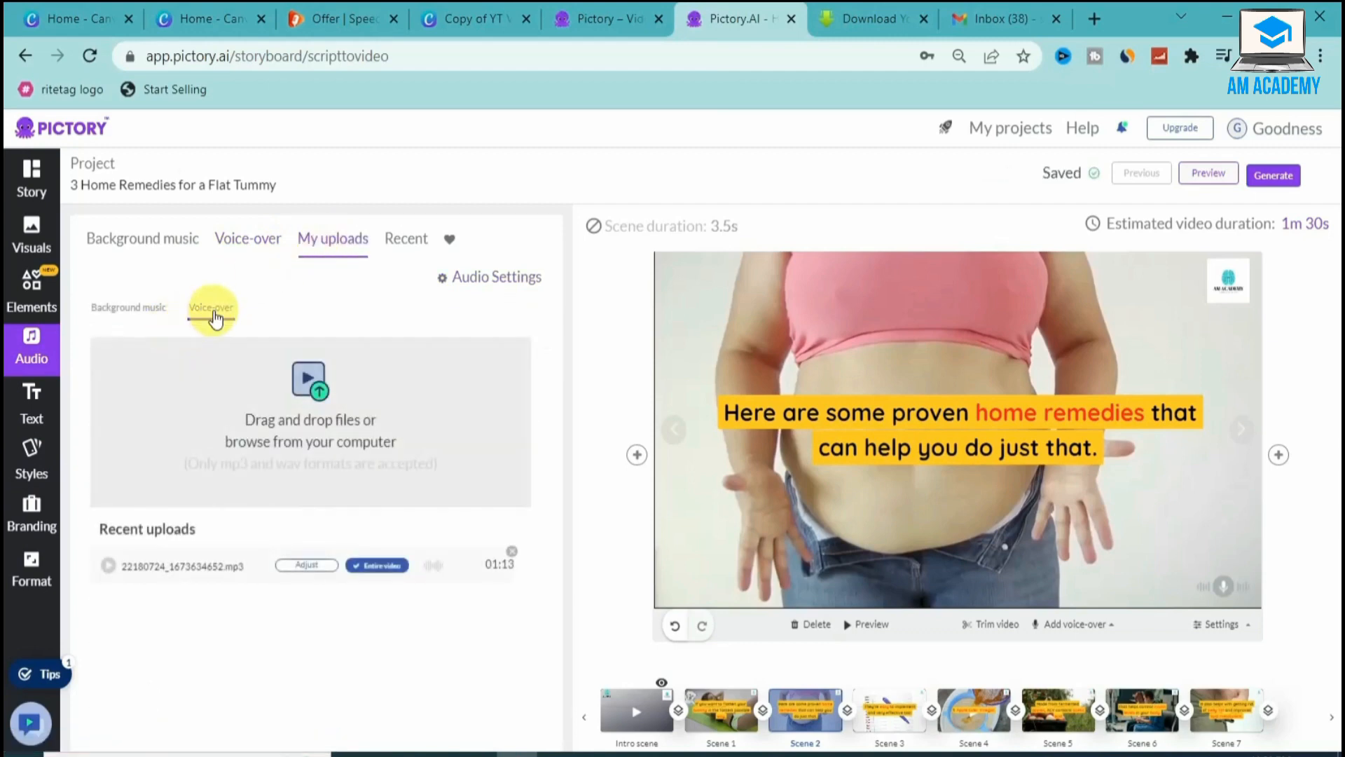
pyautogui.click(135, 313)
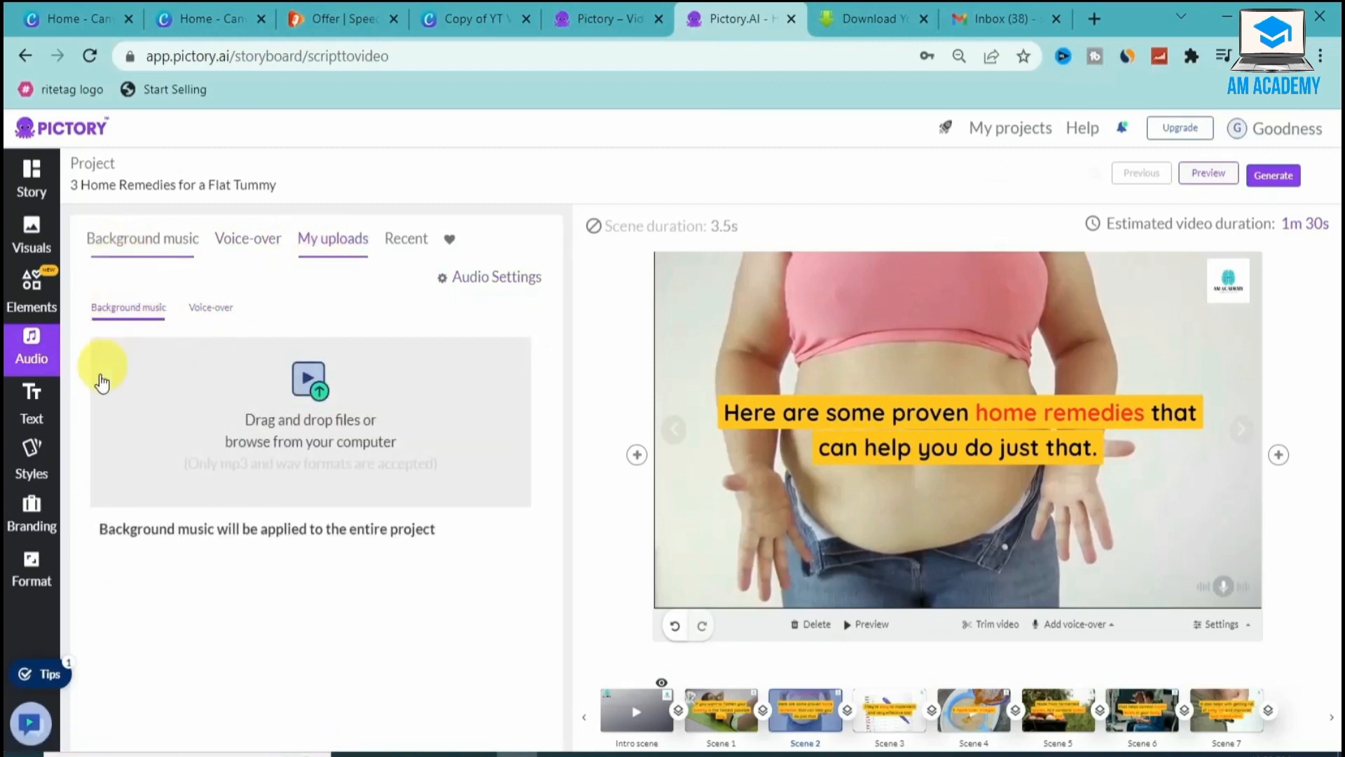
pyautogui.click(35, 464)
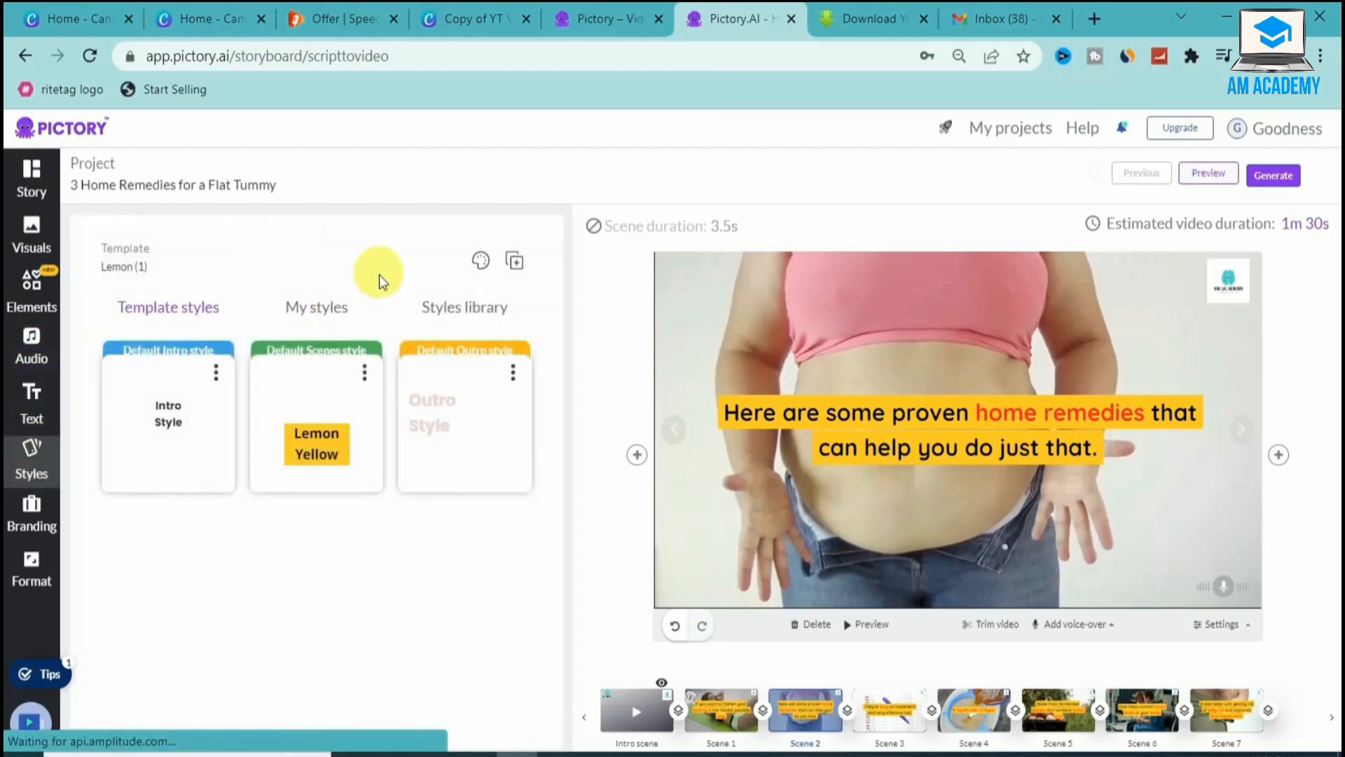
pyautogui.moveTo(481, 426)
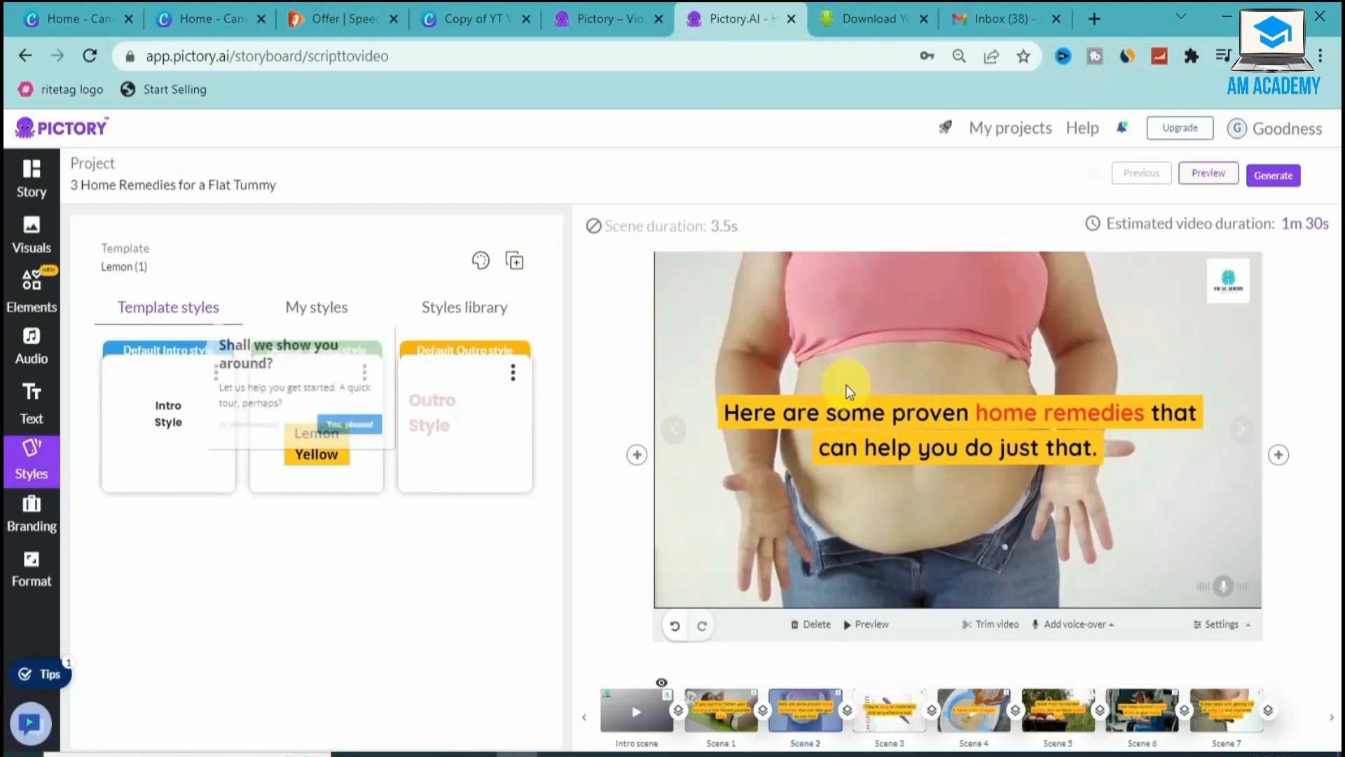
pyautogui.click(23, 475)
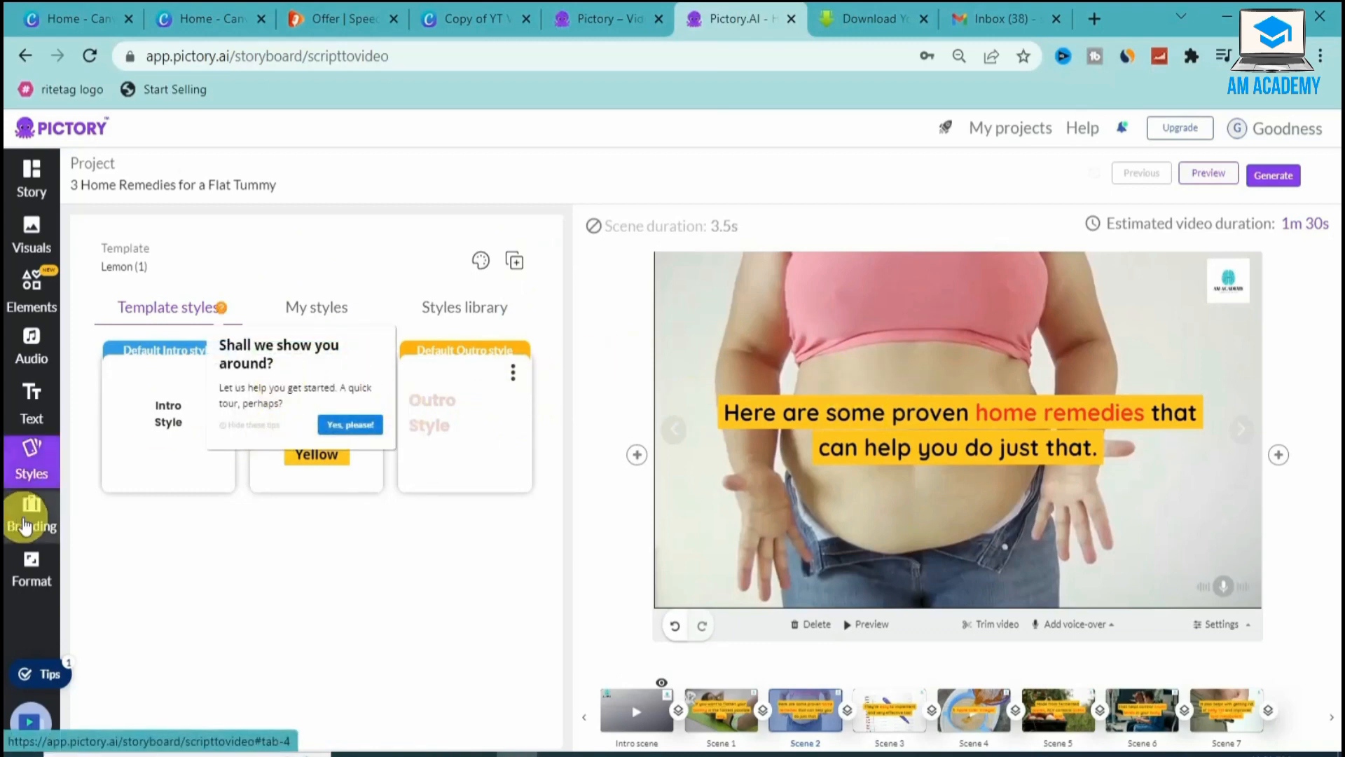
# Set the video resolution to 1080p and change the project's aspect ratio to 9:16 Portrait
pyautogui.click(28, 581)
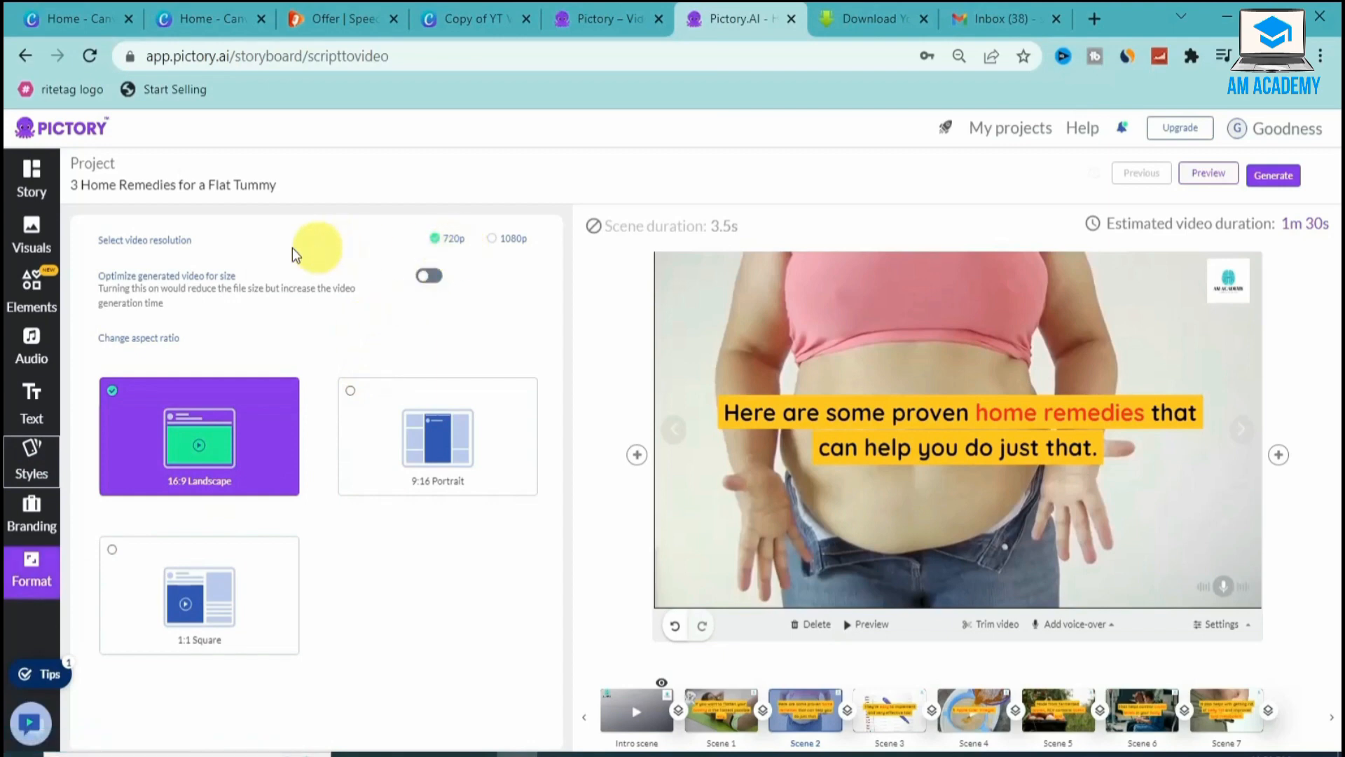
pyautogui.click(492, 242)
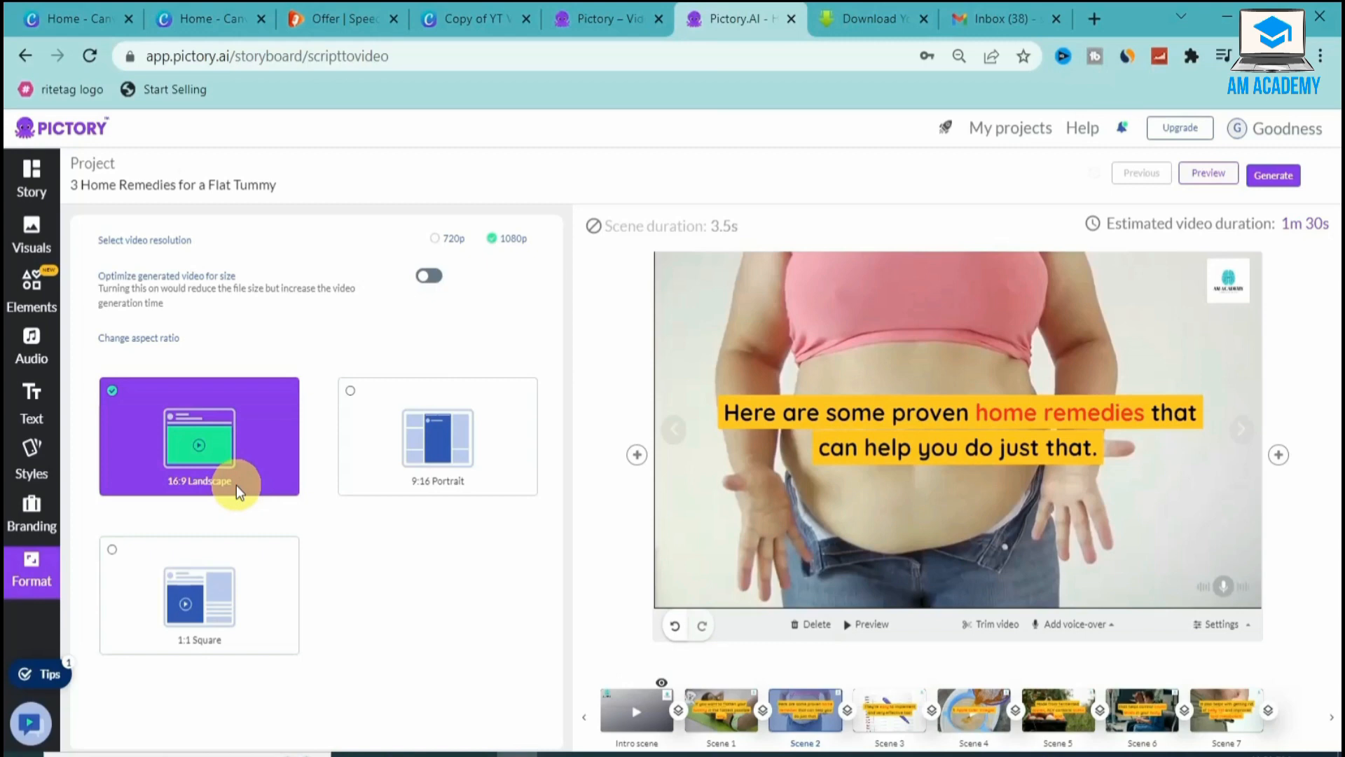
pyautogui.click(350, 395)
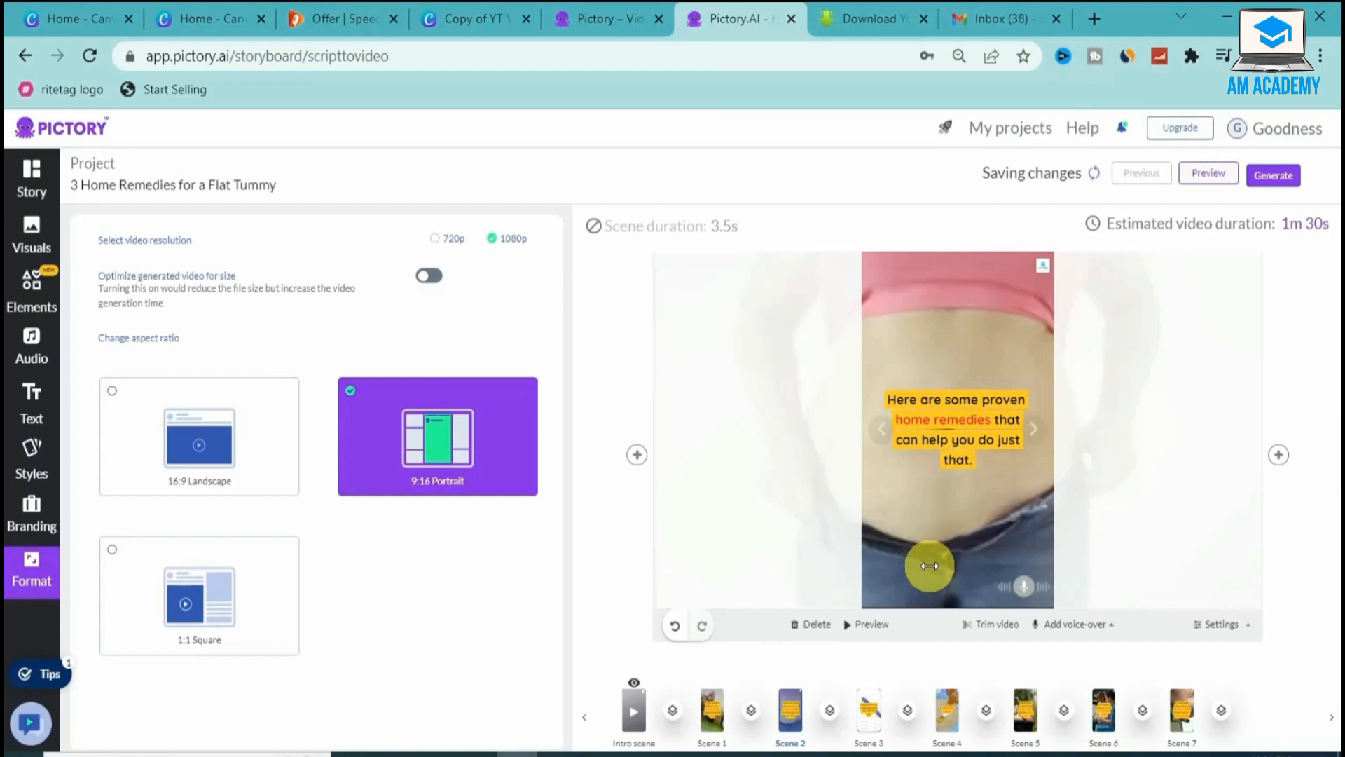
# Check the getting-started checklist, close it, and switch to the Pictory website's home page
pyautogui.click(56, 674)
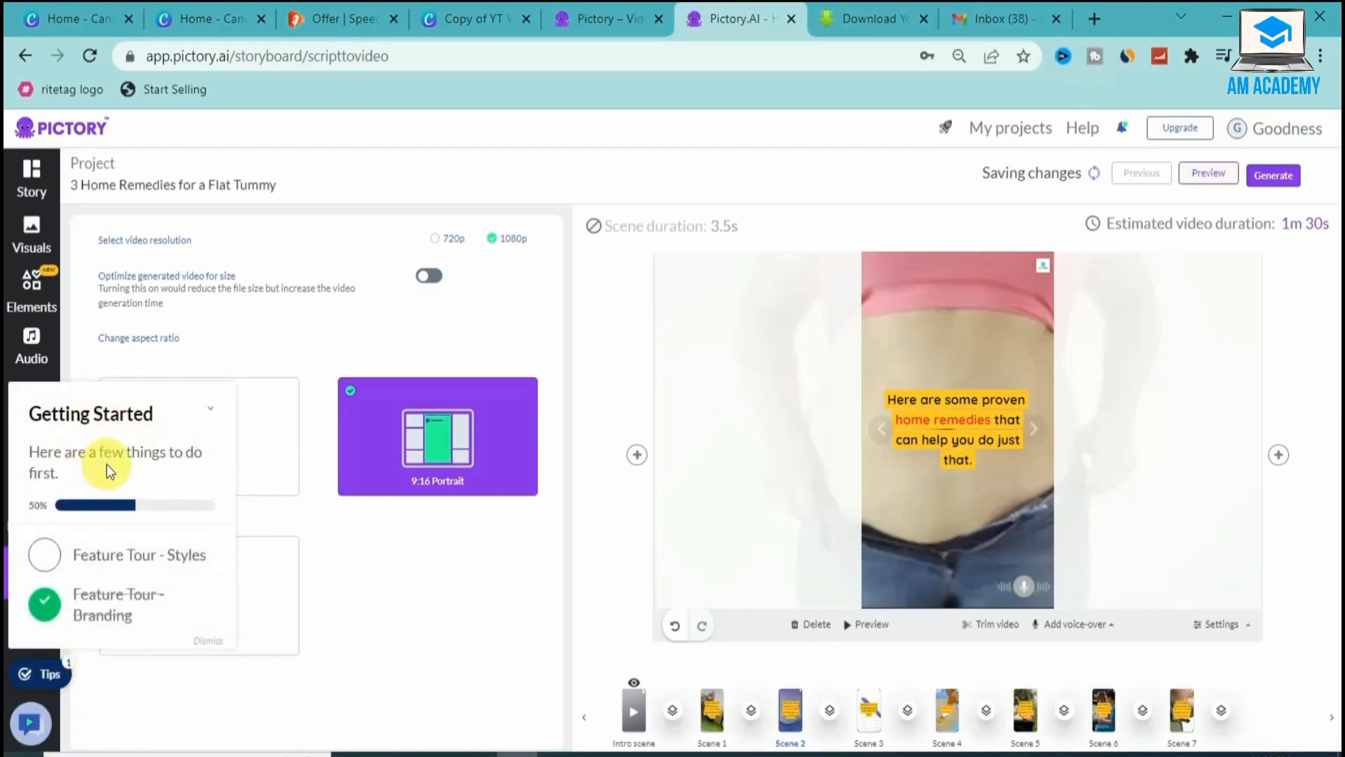
pyautogui.click(412, 614)
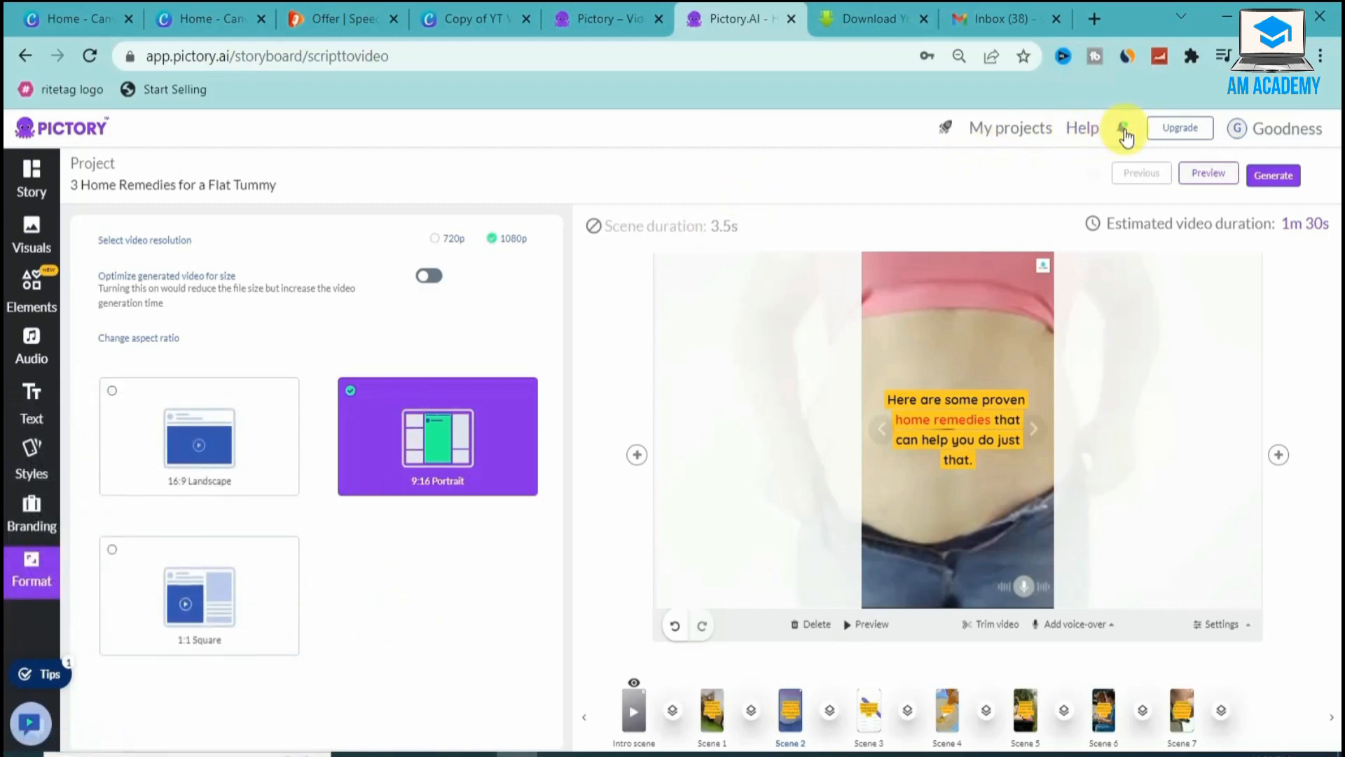
pyautogui.click(1265, 132)
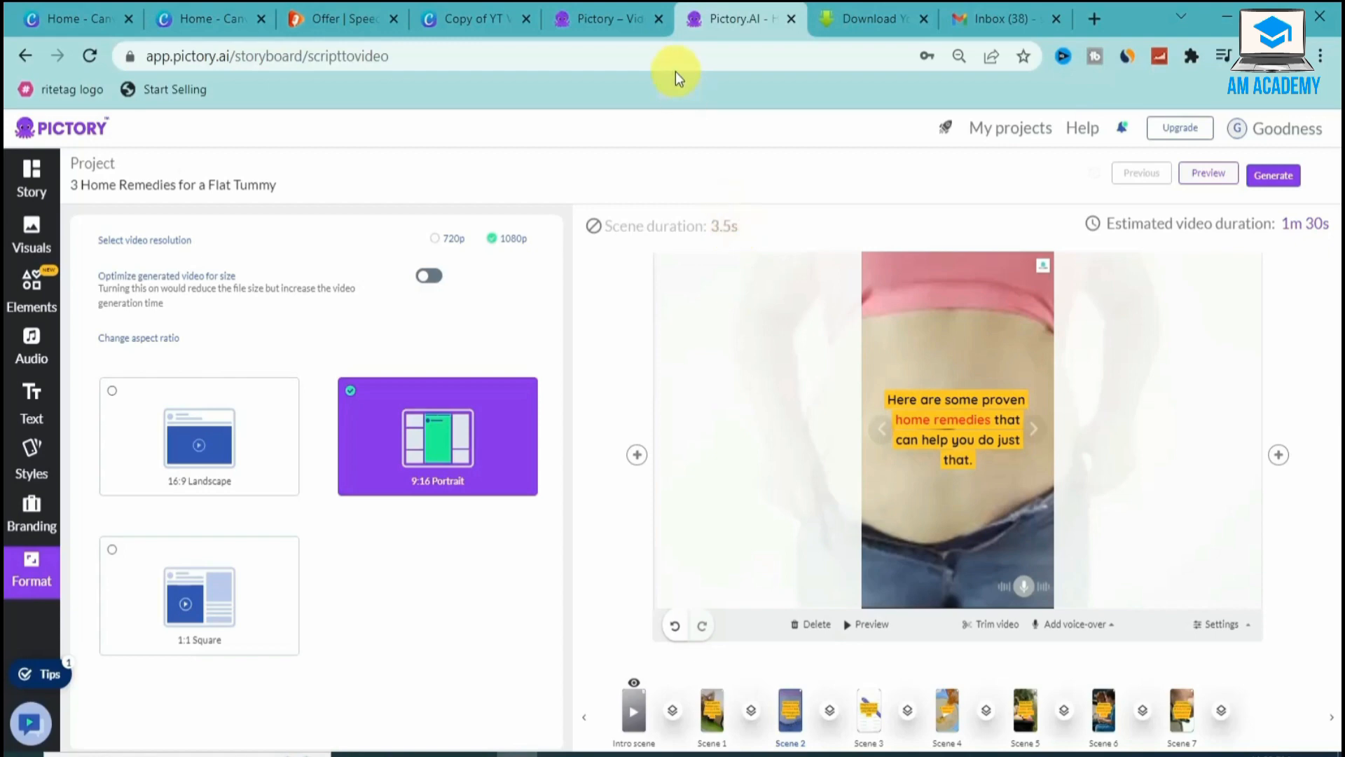
pyautogui.click(611, 17)
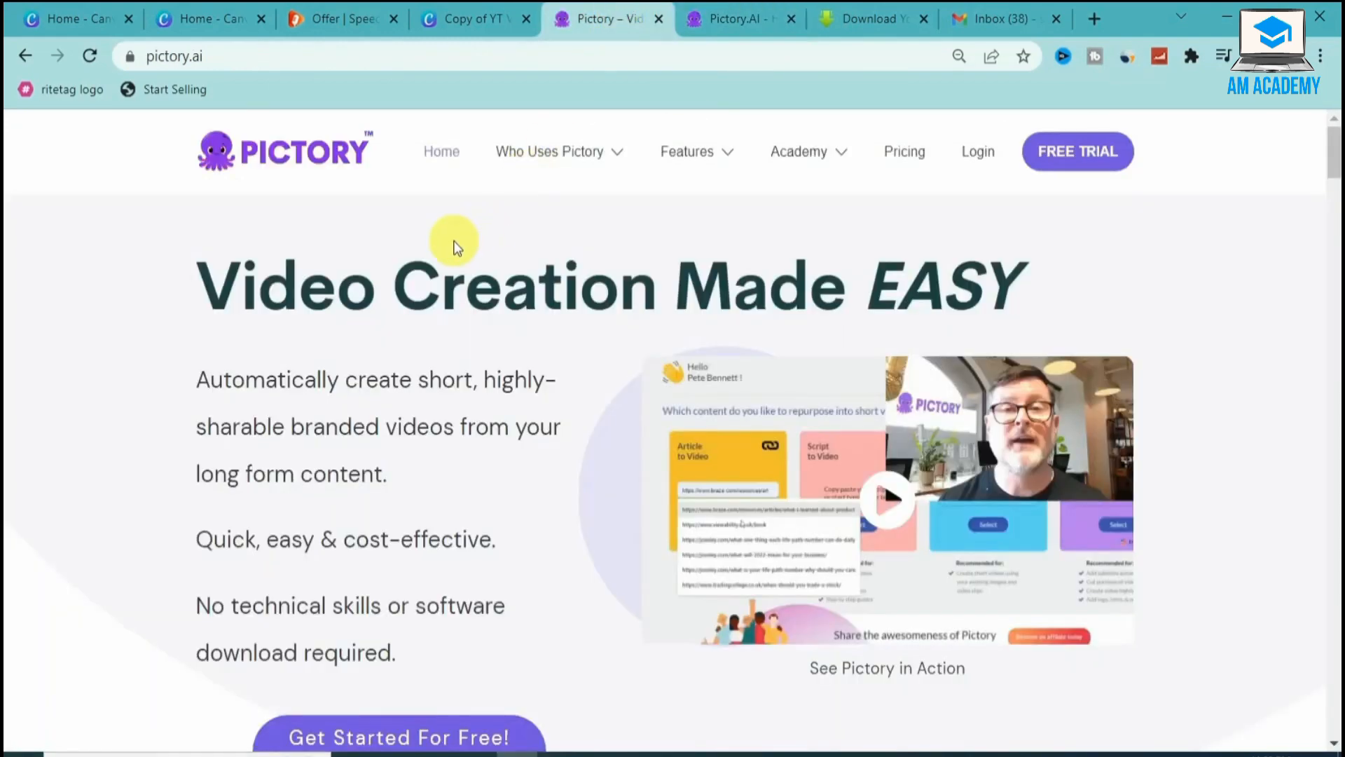